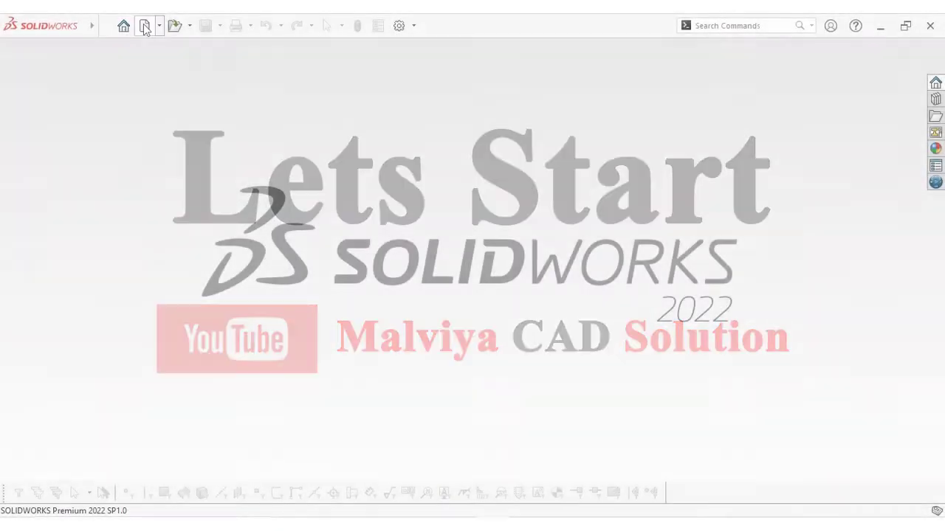
Create a new blank part document, Part1
left_click(144, 27)
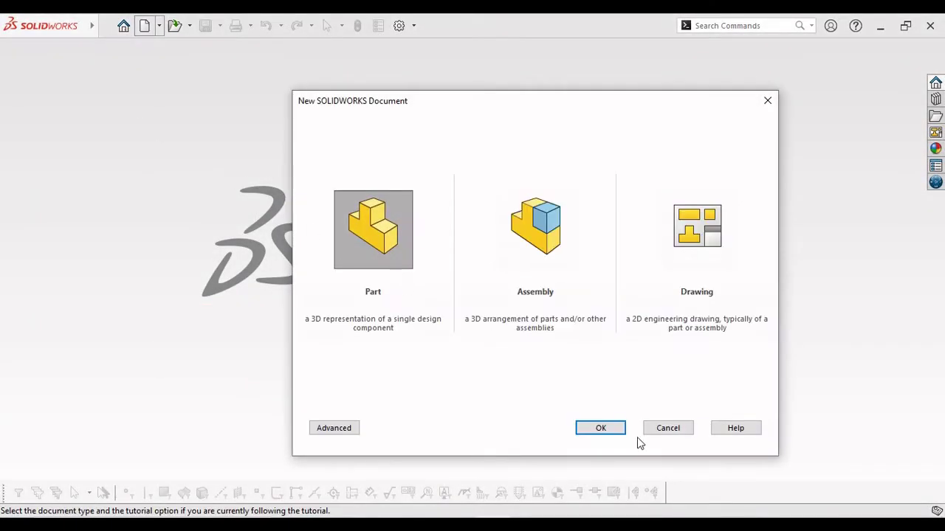
left_click(602, 430)
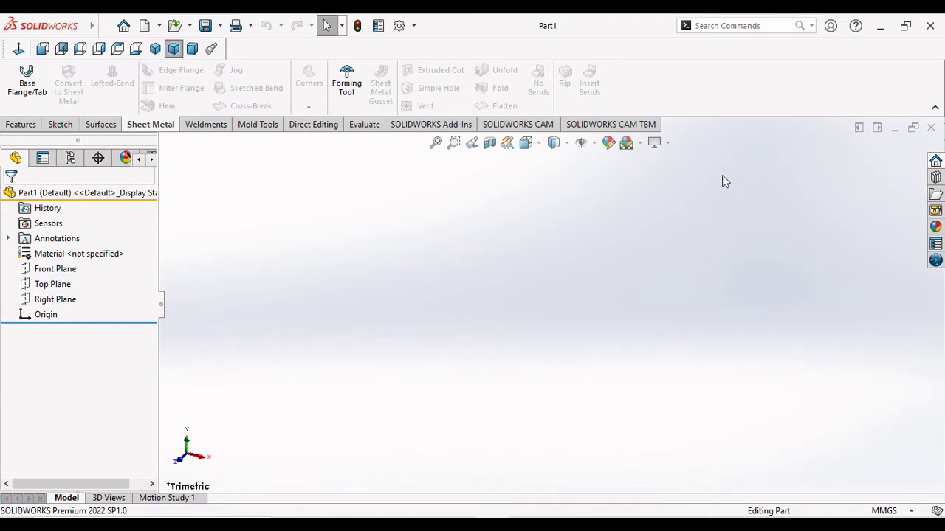
Apply the Plain White scene and start a new sketch on the Top Plane
left_click(641, 145)
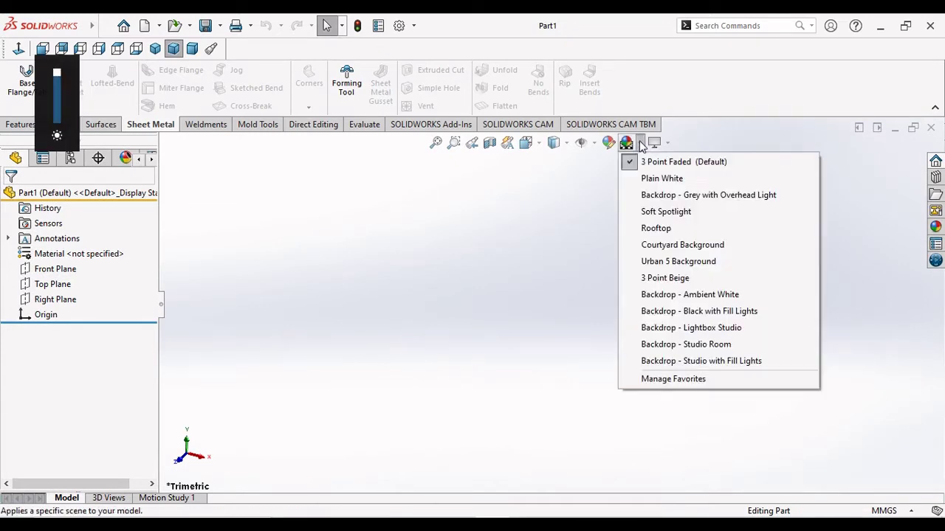
left_click(640, 180)
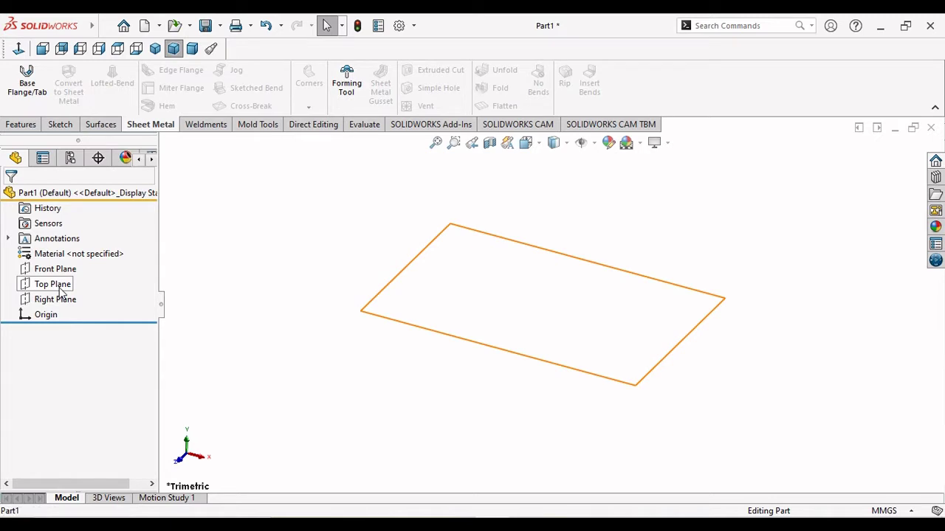
left_click(59, 285)
left_click(70, 267)
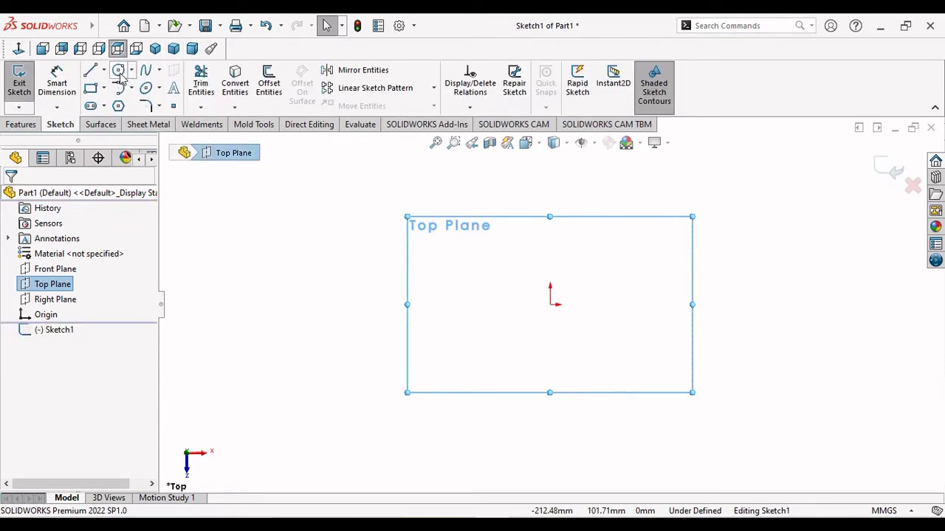
Draw a circle centred on the origin
left_click(119, 71)
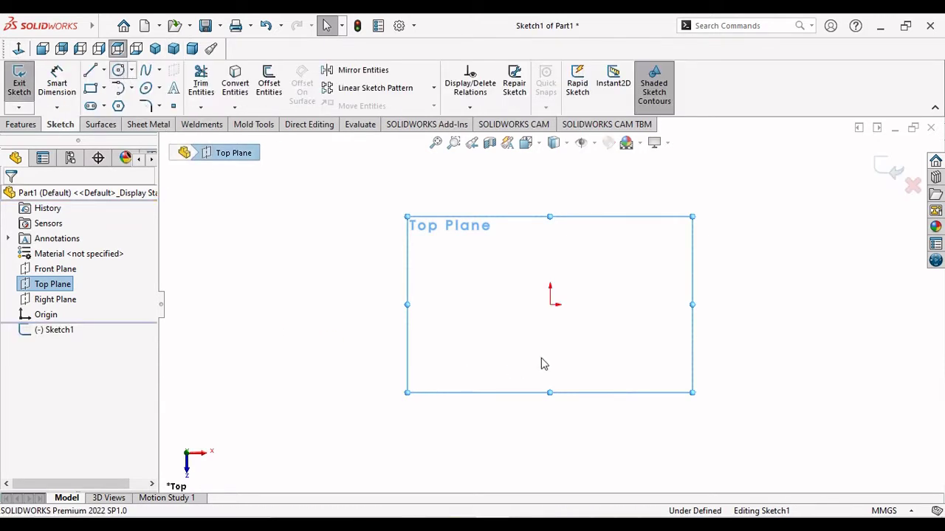
left_click(550, 304)
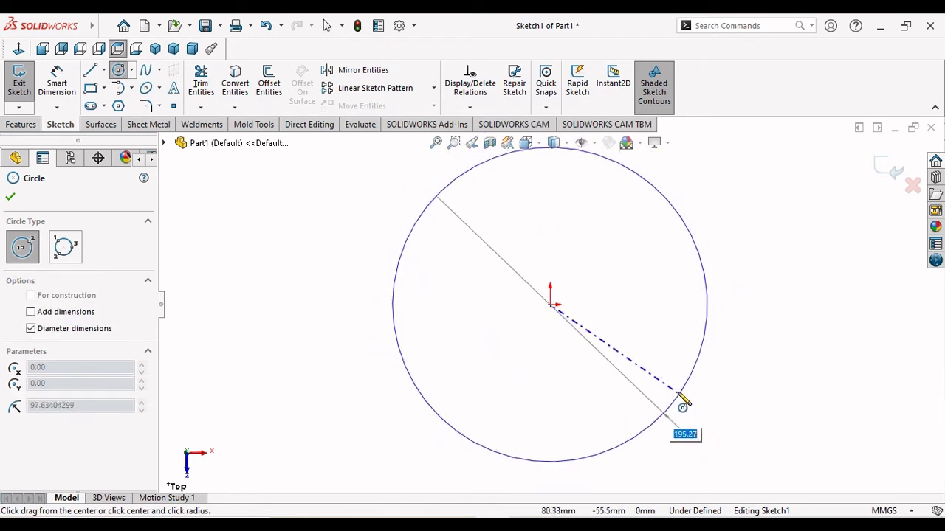
left_click(660, 380)
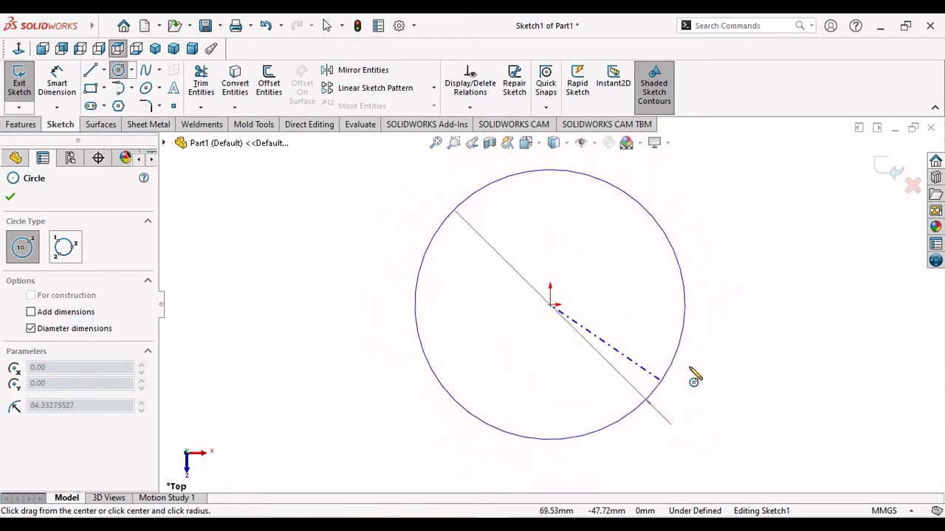
right_click(694, 370)
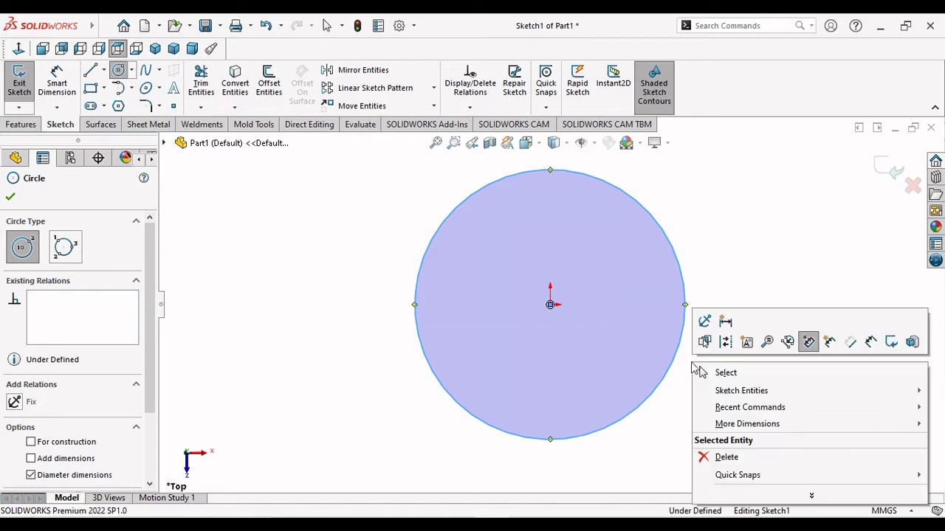
left_click(726, 372)
left_click(338, 333)
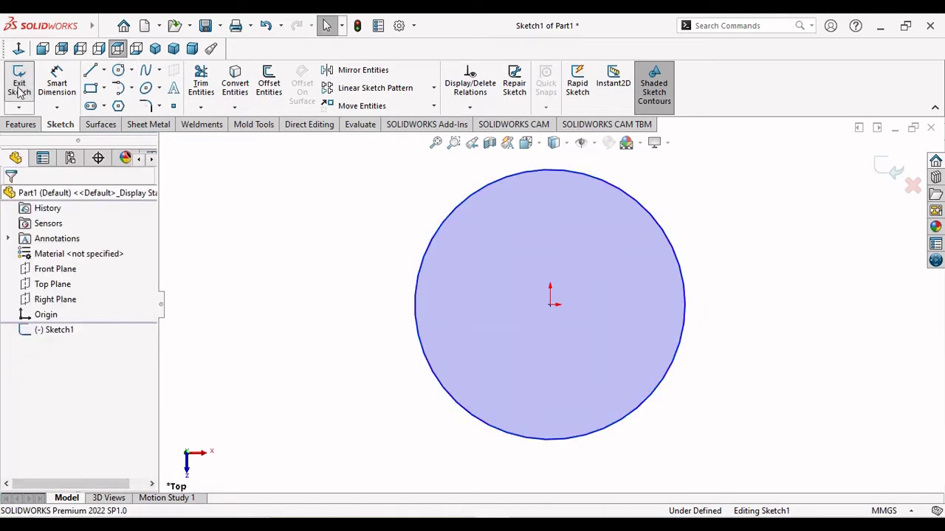
Dimension the circle's diameter to 300 mm
left_click(57, 83)
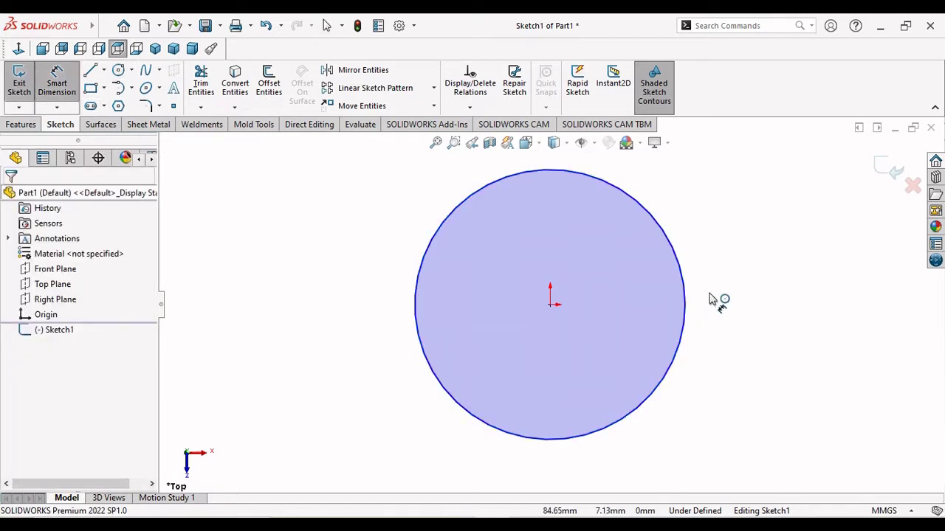
left_click(684, 299)
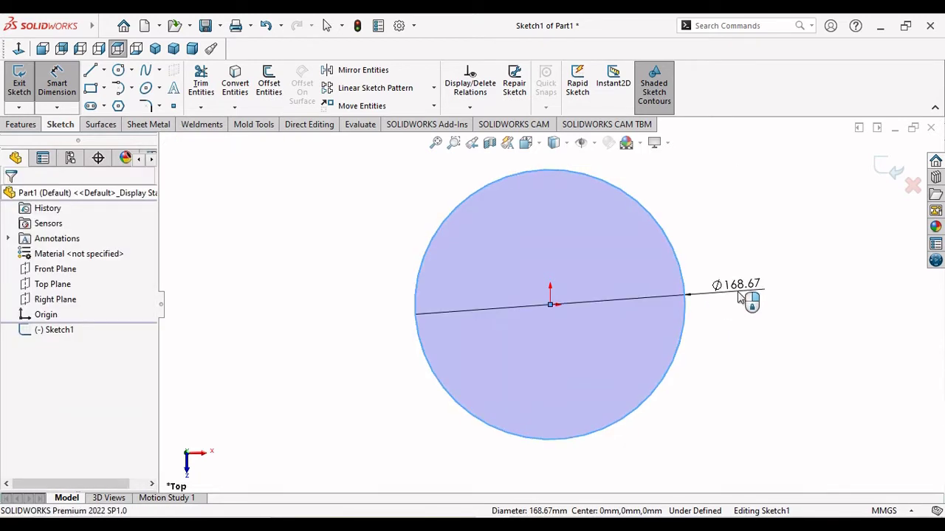
left_click(741, 295)
type("3")
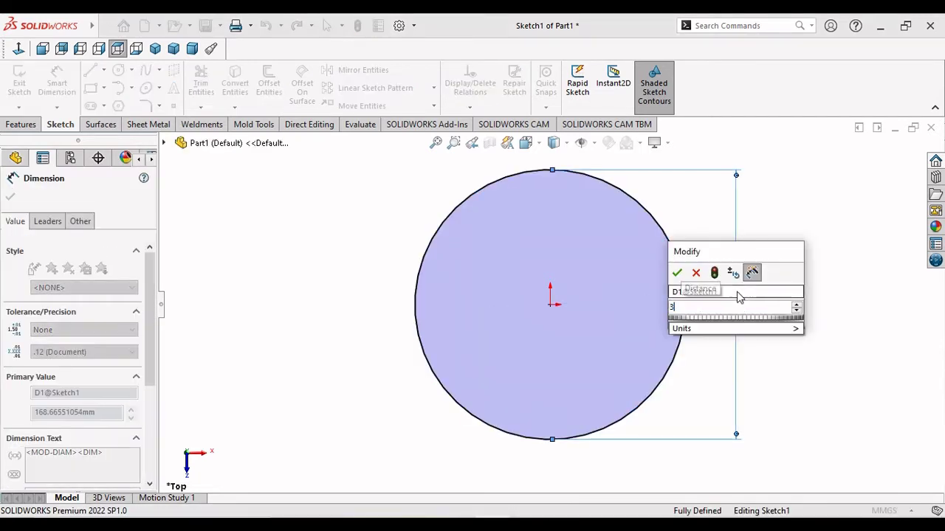
type("00")
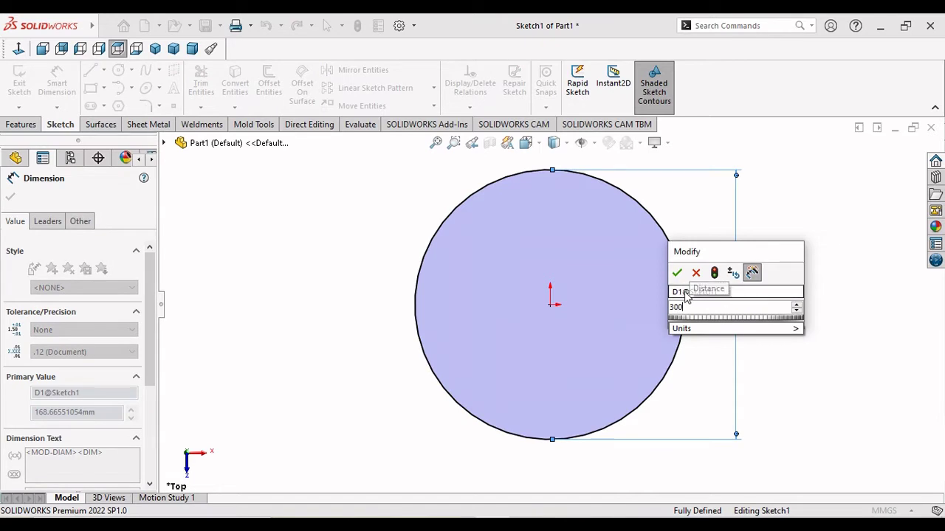
left_click(677, 275)
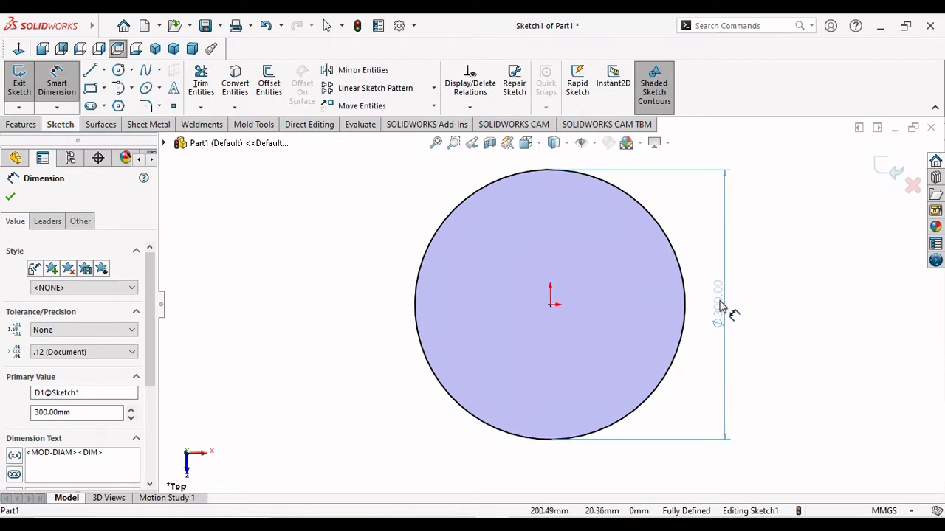
left_click(717, 313)
left_click(756, 320)
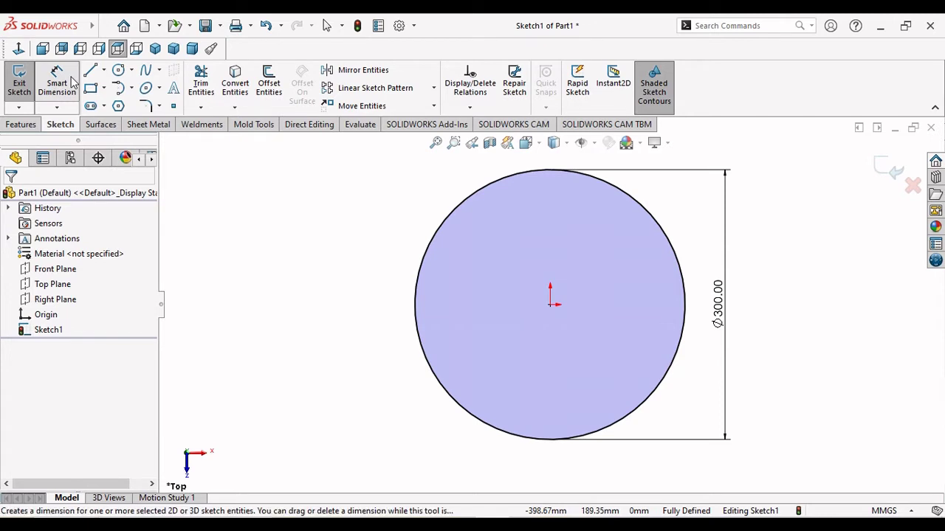
Draw a concentric inner circle at the origin and dimension it to 150 mm diameter
left_click(118, 71)
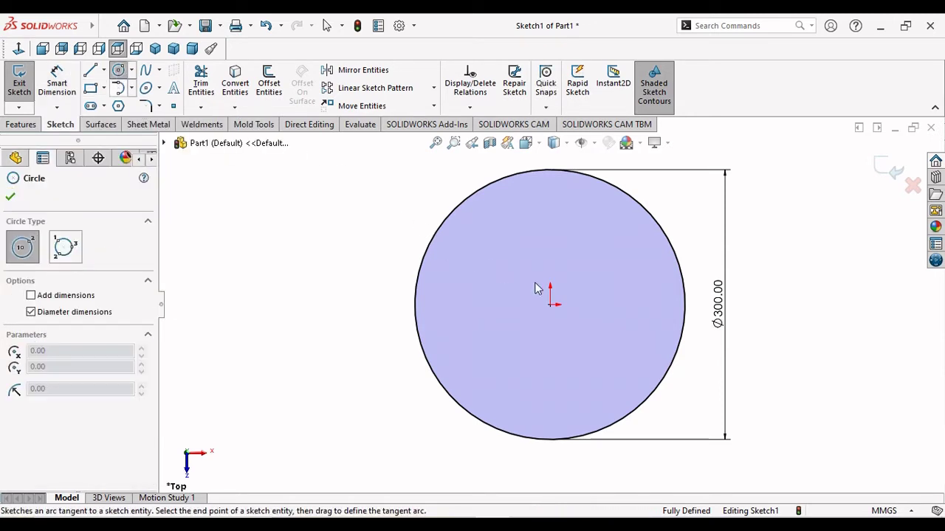
left_click(550, 304)
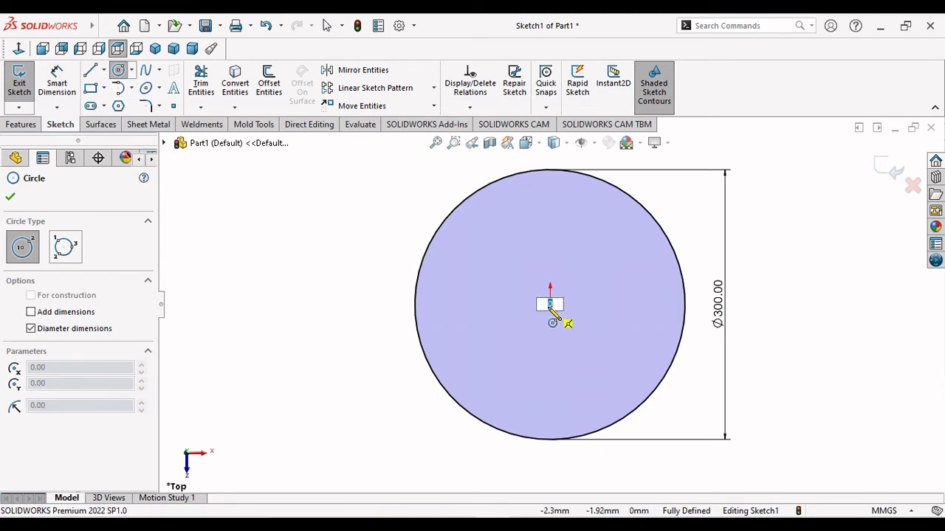
left_click(599, 344)
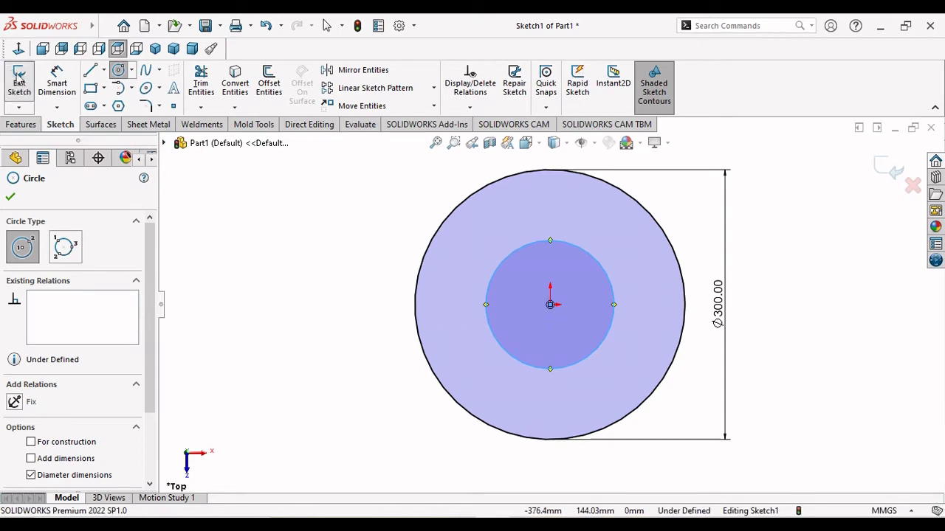
left_click(51, 83)
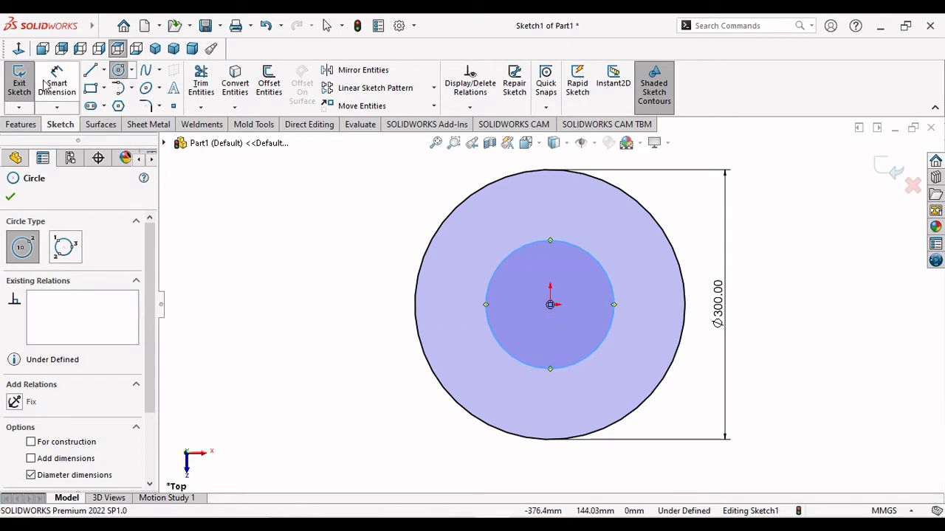
left_click(617, 308)
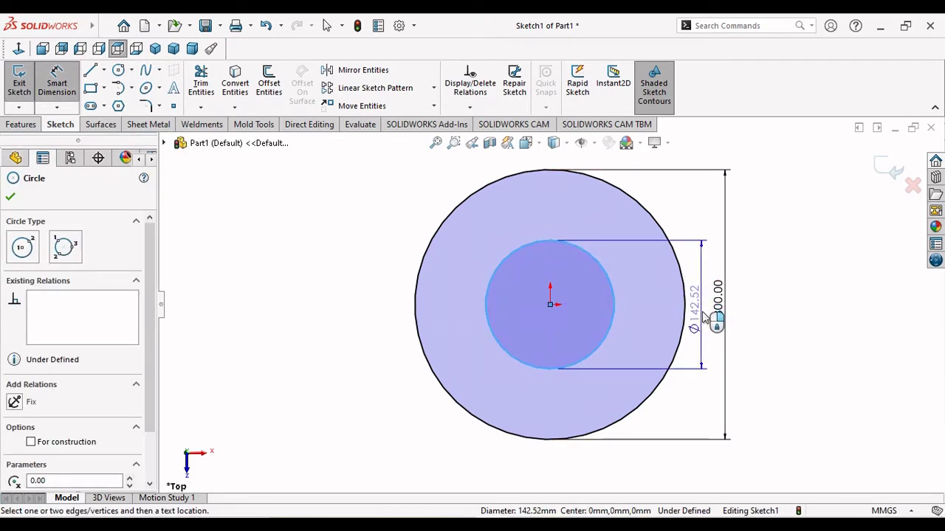
left_click(703, 314)
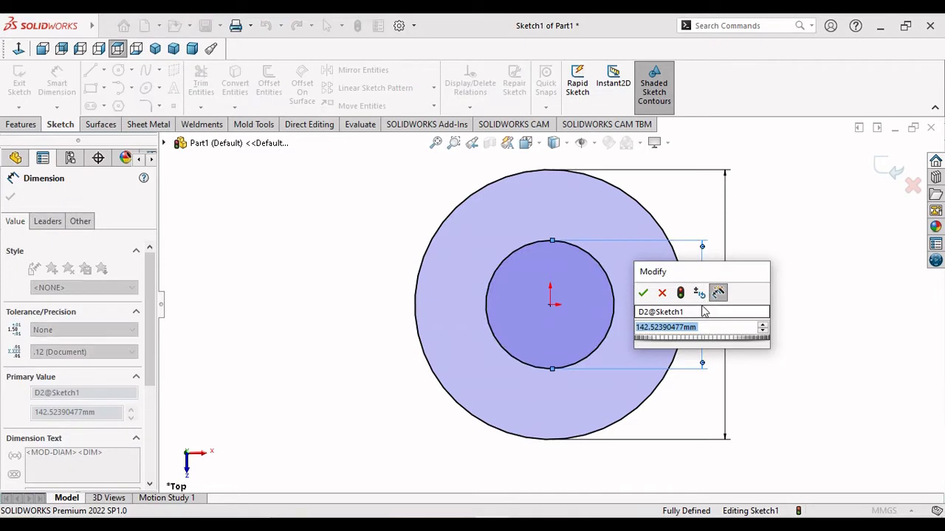
type("150")
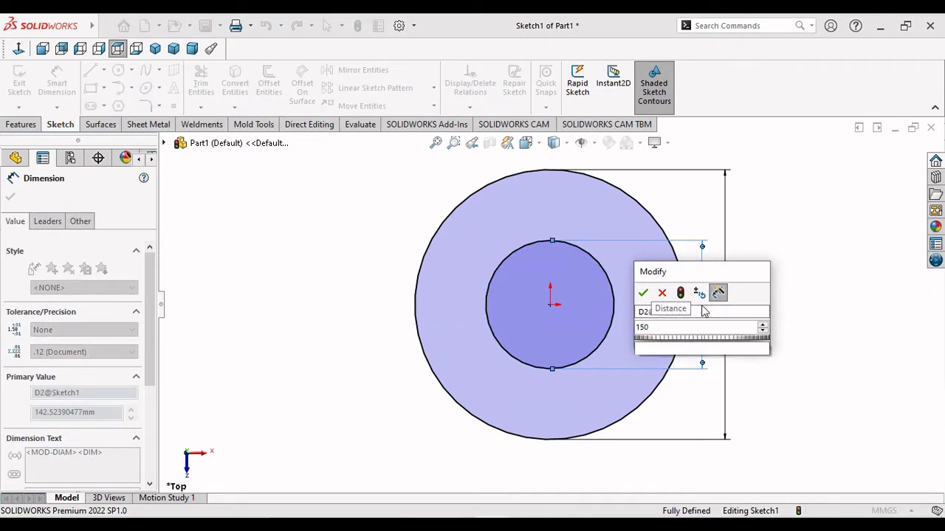
left_click(643, 294)
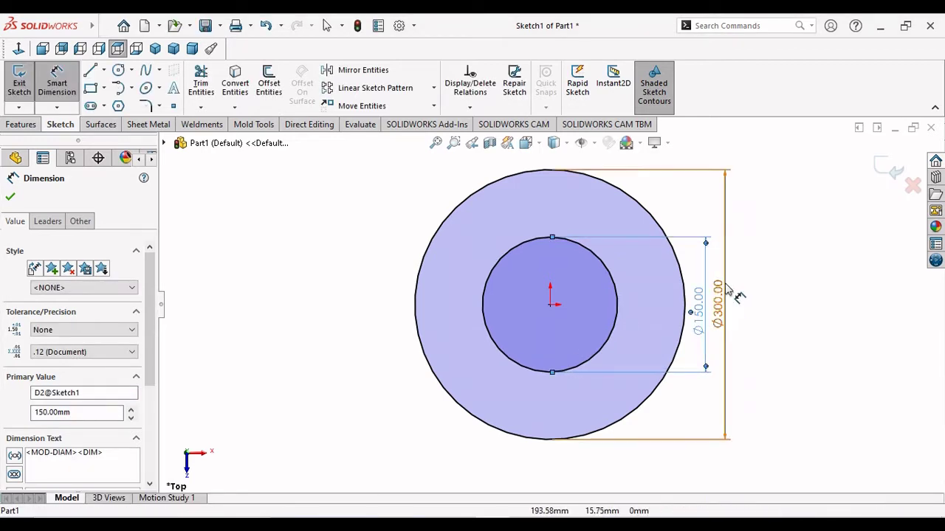
Move the Ø300.00 dimension further out to the right
left_click(730, 218)
left_click_drag(731, 302, 755, 309)
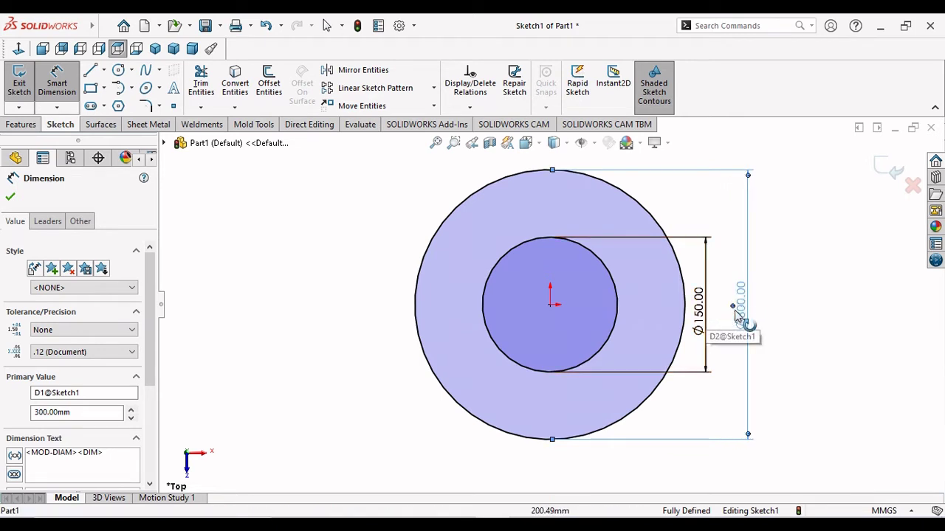
left_click(10, 197)
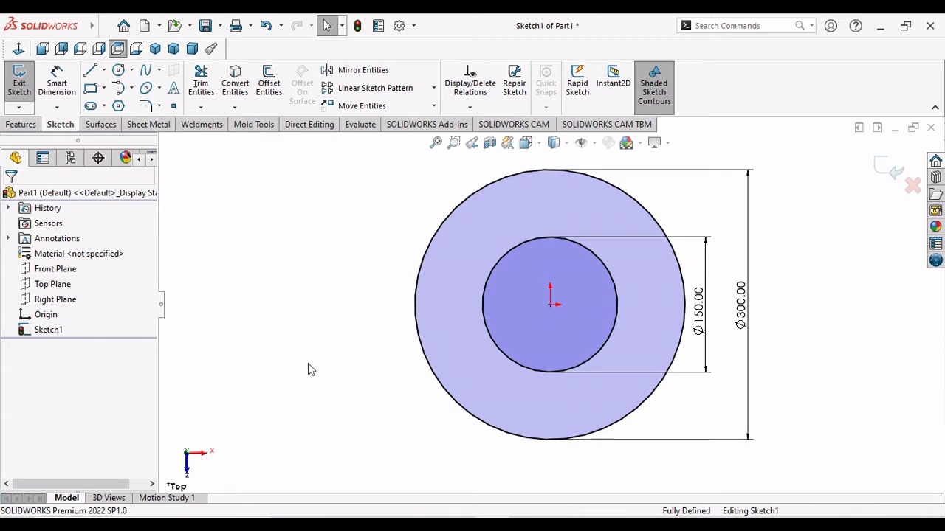
Extrude the ring sketch 6.5 mm as a blind boss and orbit to inspect it
left_click(24, 124)
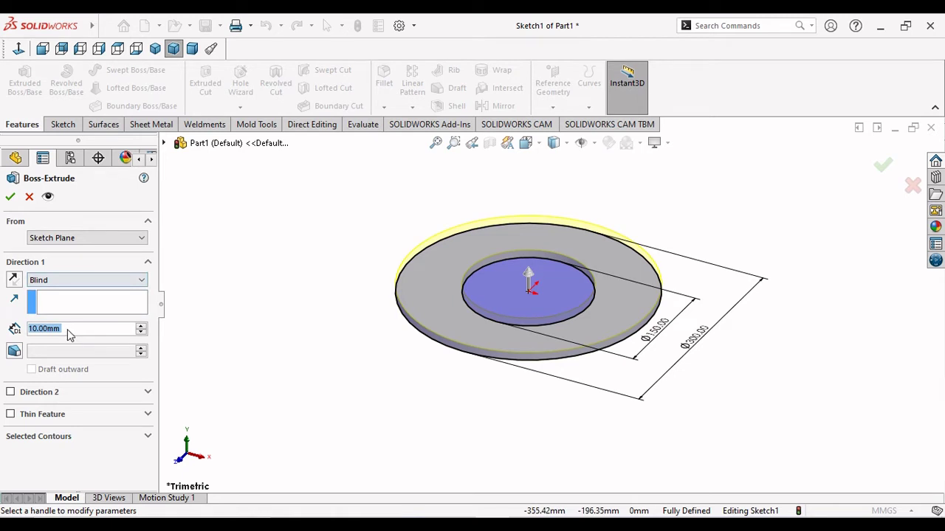
left_click(90, 330)
left_click_drag(65, 329, 15, 331)
type("6.5")
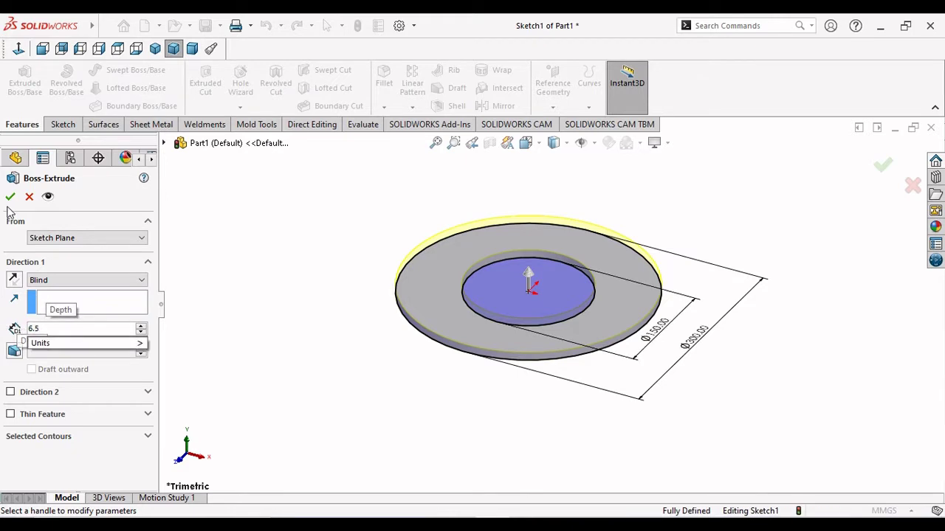
left_click(11, 197)
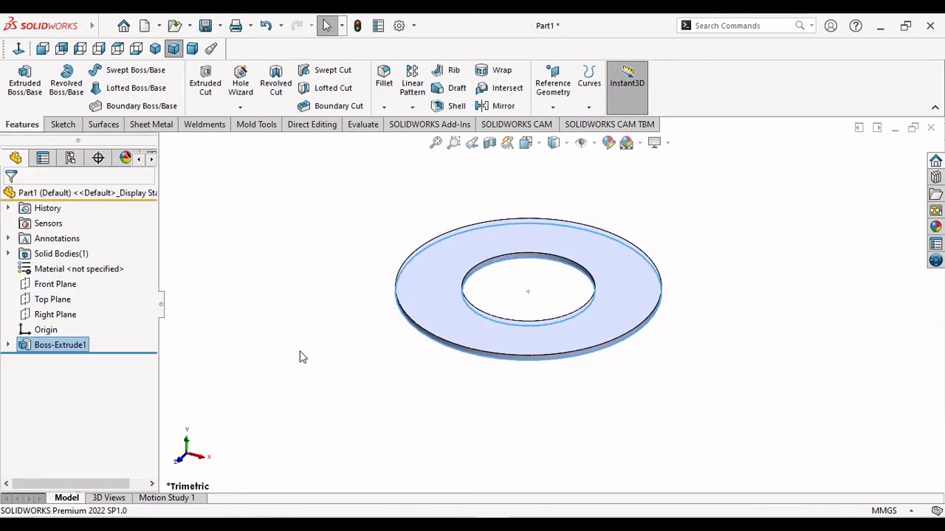
mouse_move(306, 357)
middle_mouse_down()
mouse_move(466, 319)
mouse_move(430, 255)
mouse_move(343, 310)
mouse_move(297, 203)
mouse_move(320, 221)
middle_mouse_up()
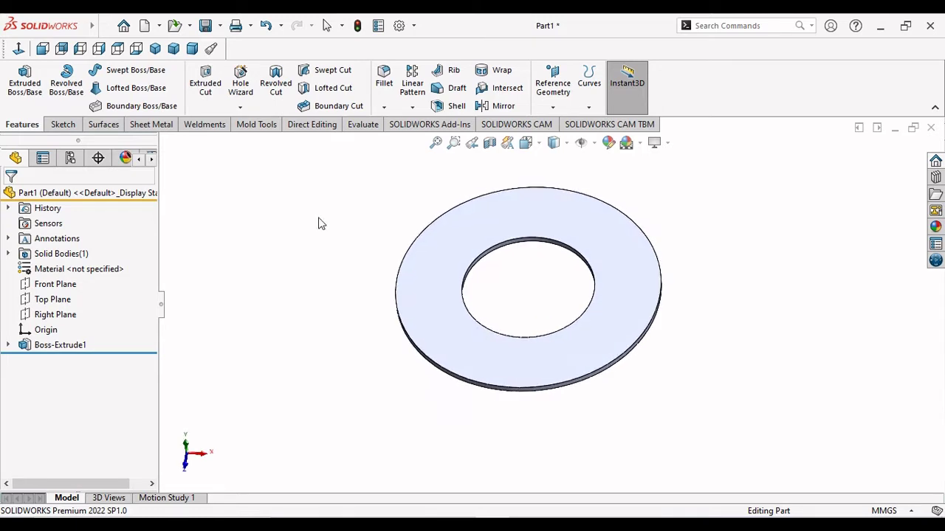
Start a sketch on the ring's top face, viewed normal to it
left_click(435, 288)
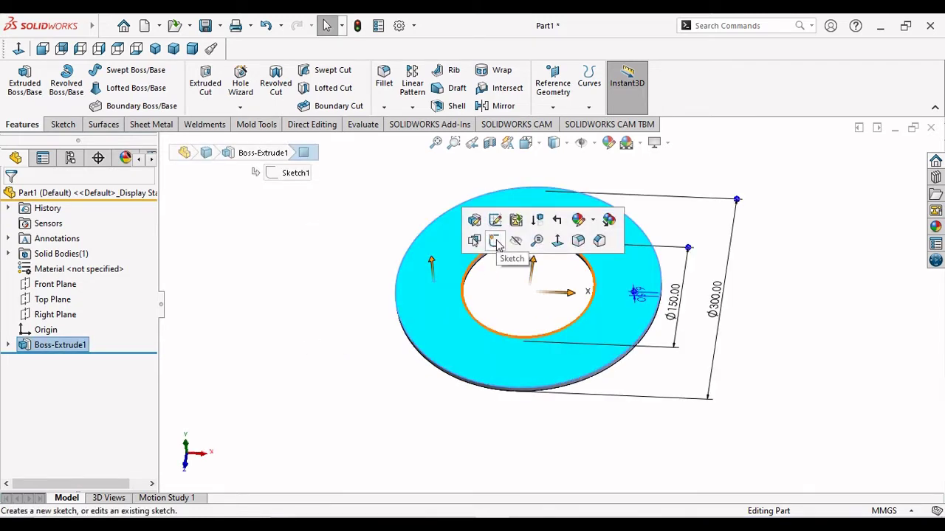
left_click(495, 241)
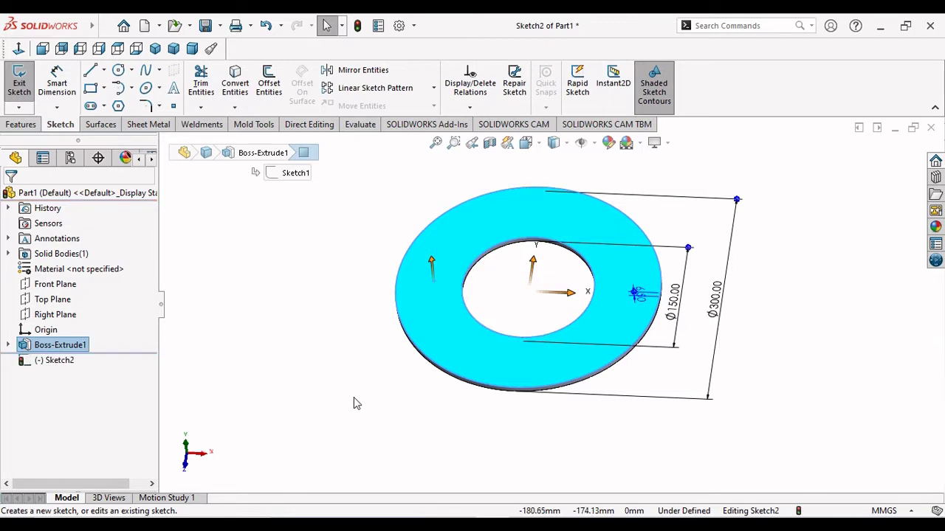
left_click(22, 49)
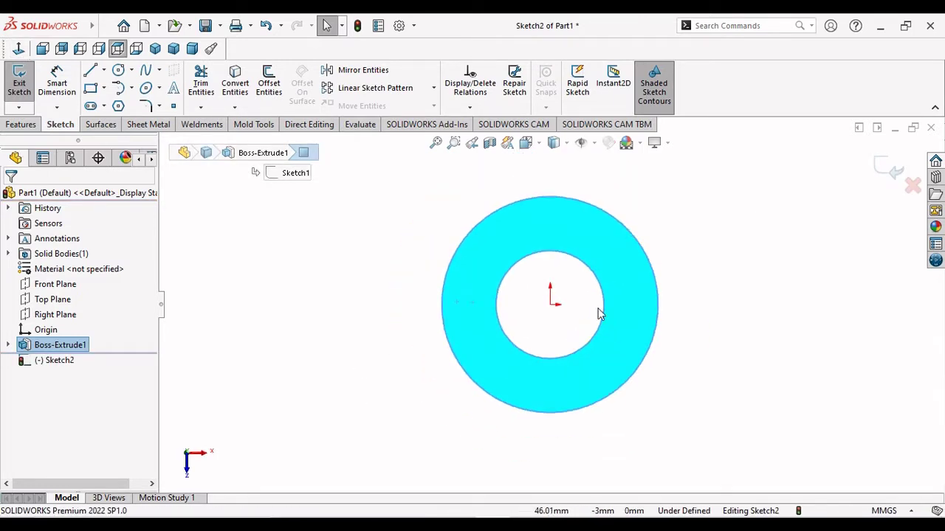
Draw a vertical centerline from the outer circle's top down to the origin
left_click(104, 70)
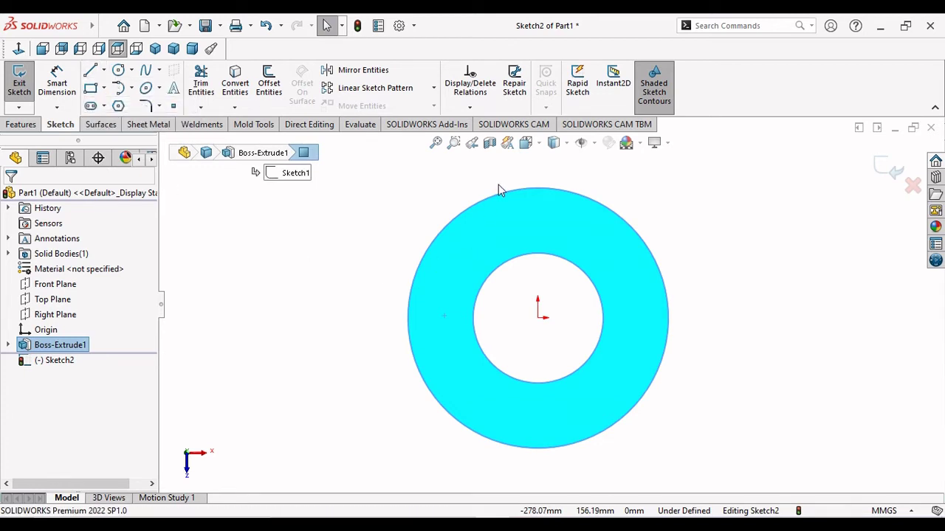
key("l")
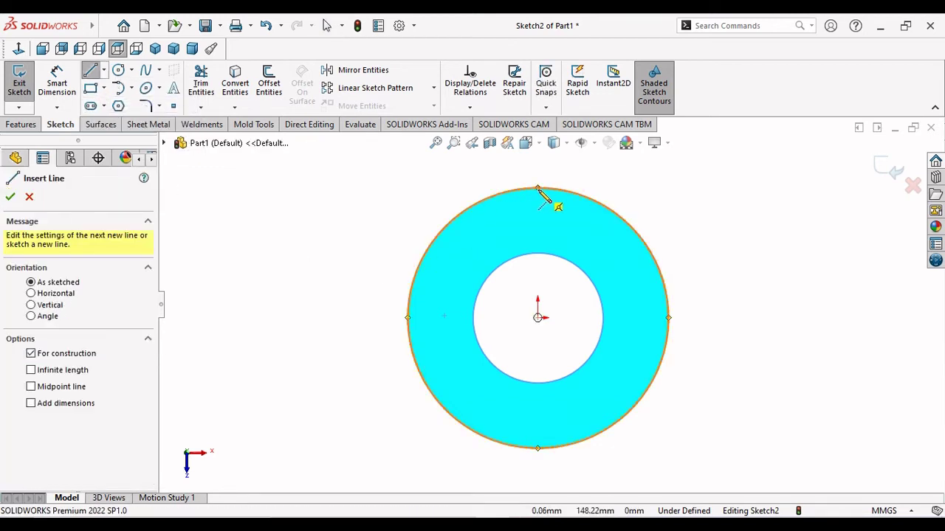
left_click(537, 189)
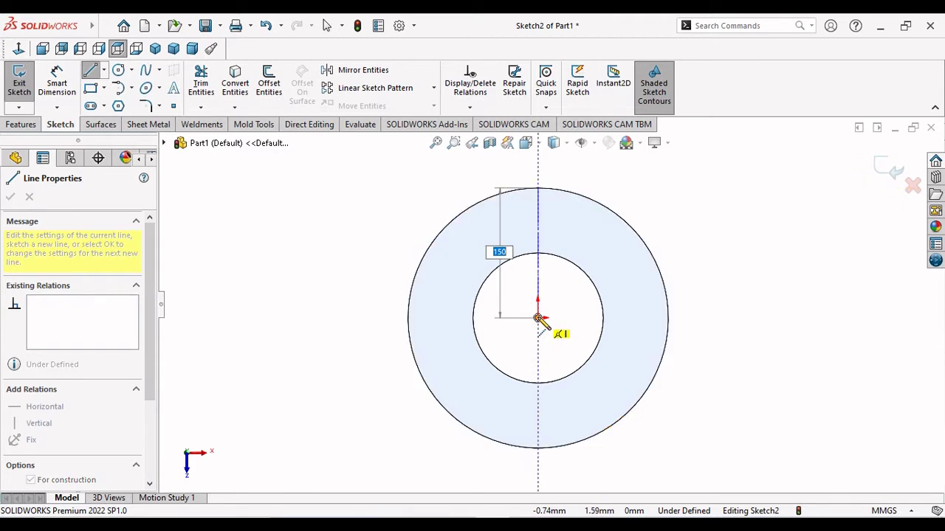
left_click(537, 318)
right_click(319, 218)
left_click(347, 226)
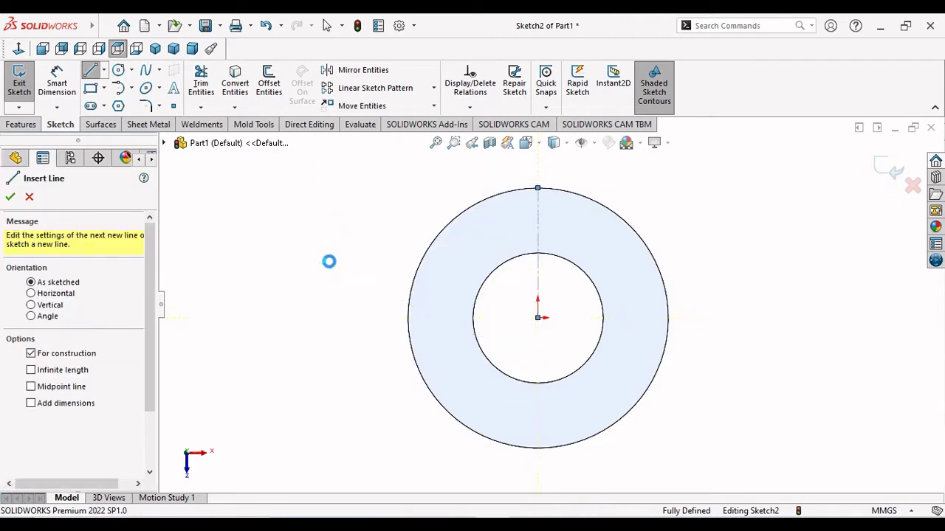
Try a tangent arc from the outer circle and dismiss the endpoint warning
left_click(132, 88)
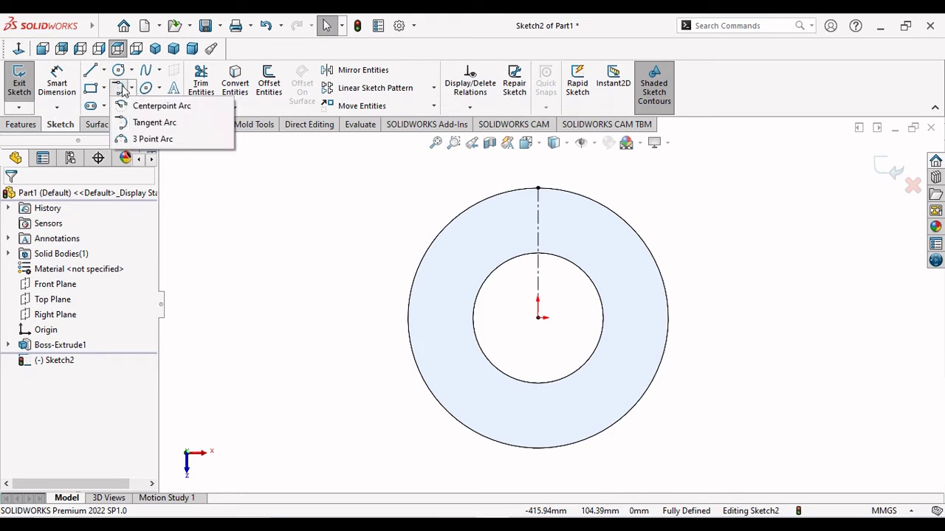
left_click(155, 122)
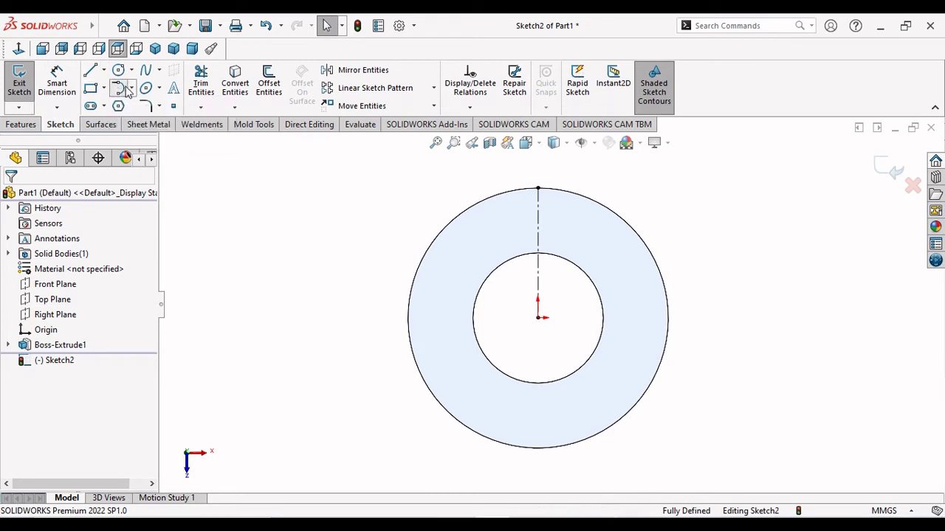
left_click(496, 193)
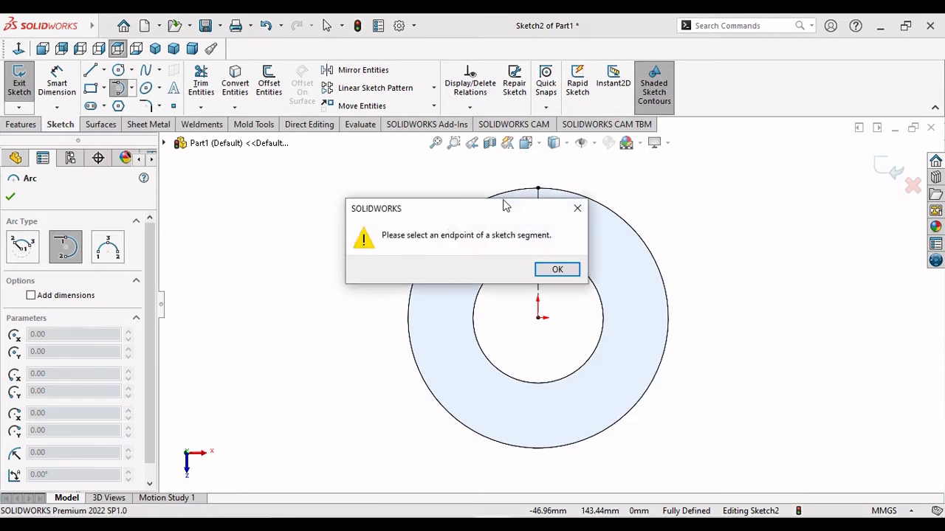
left_click(548, 267)
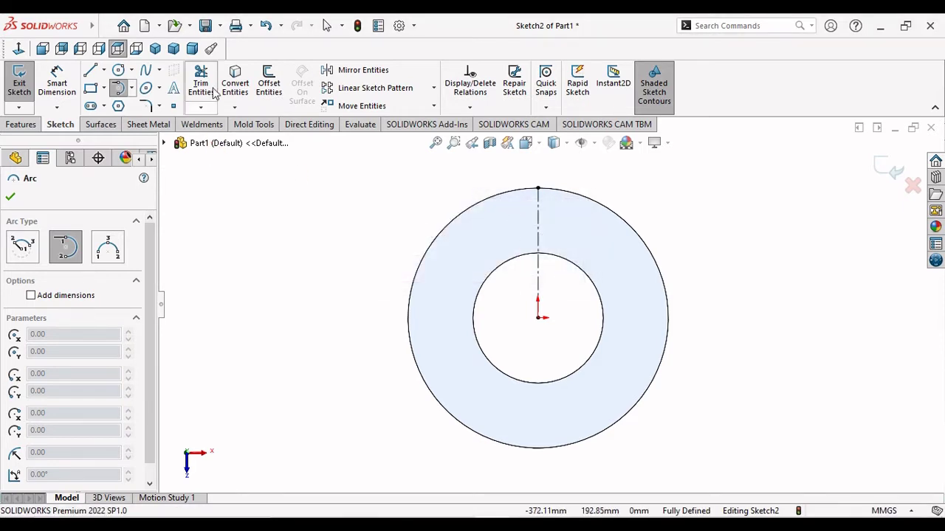
Reselect Tangent Arc and start the arc at the centerline's top endpoint
left_click(133, 89)
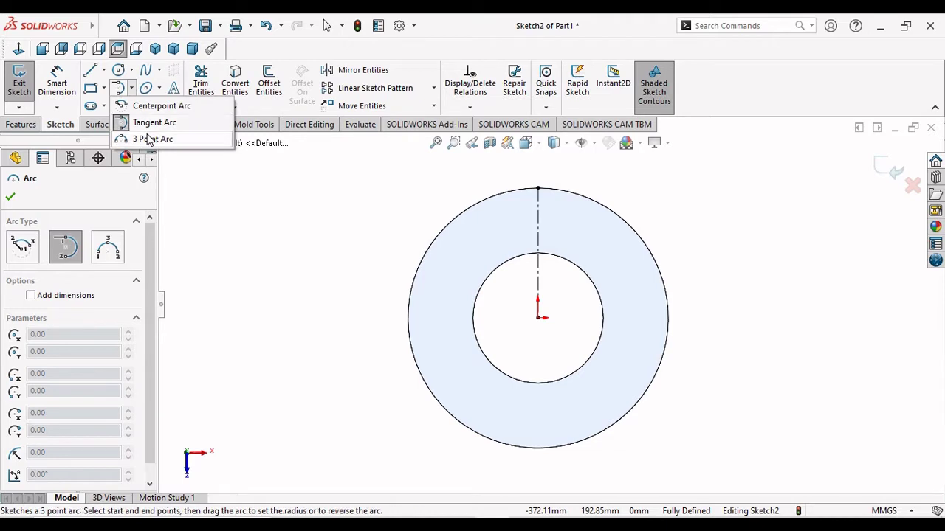
left_click(159, 106)
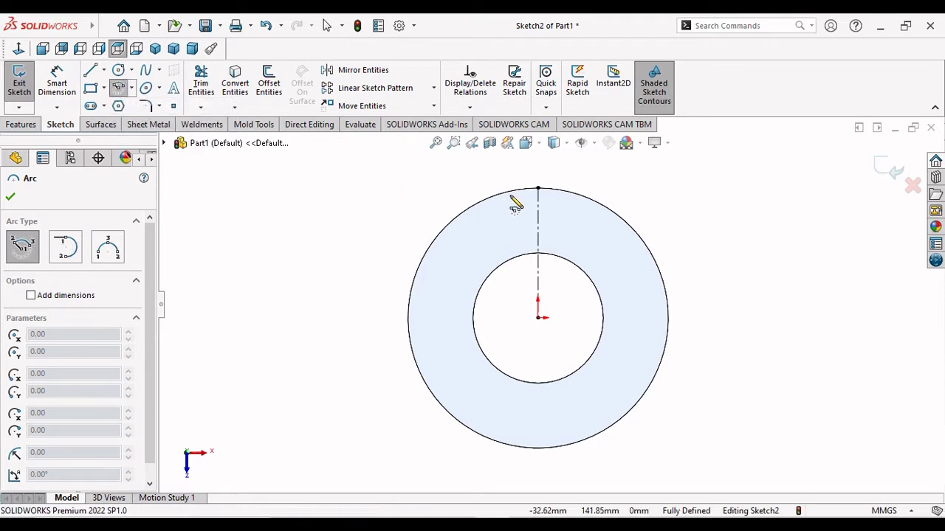
left_click(132, 90)
left_click(132, 90)
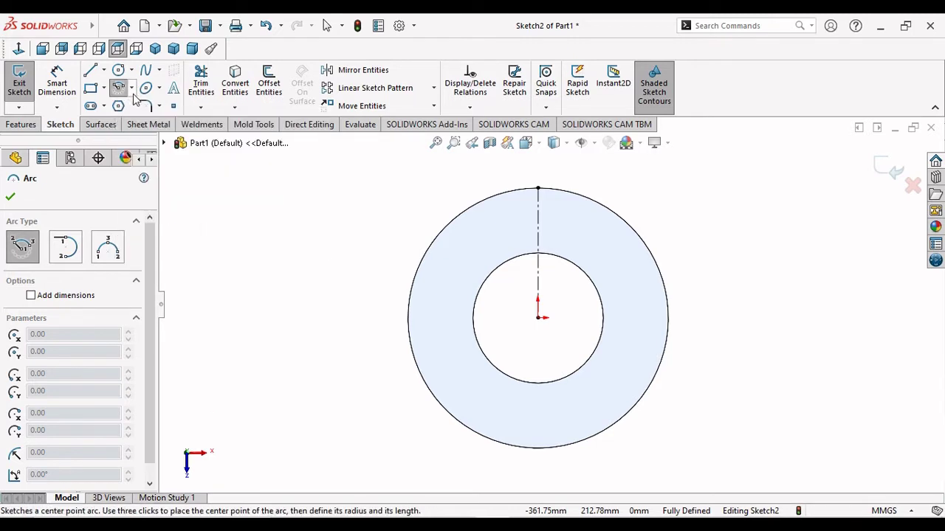
left_click(132, 90)
left_click(152, 123)
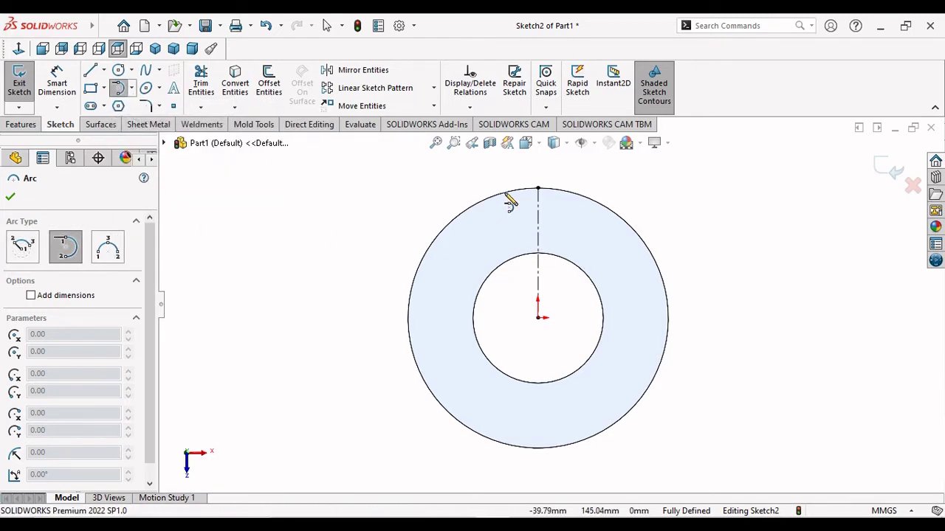
left_click(538, 190)
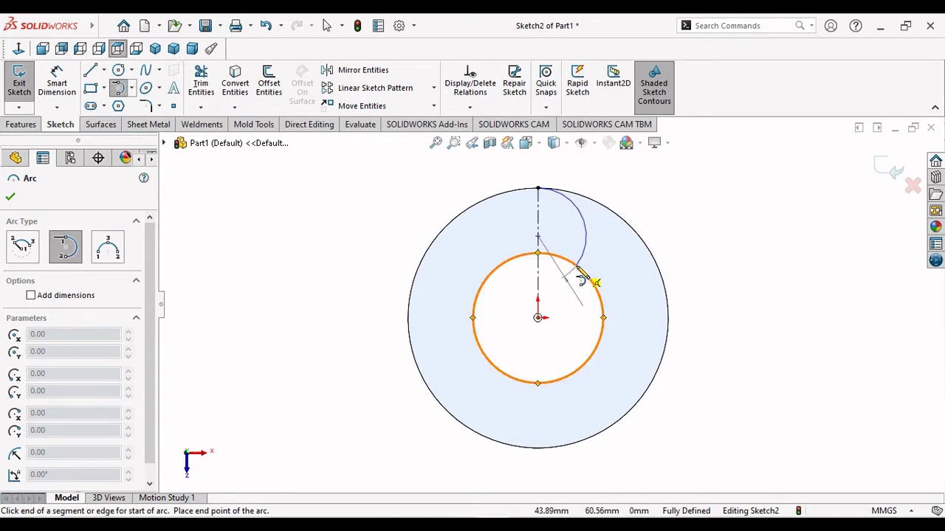
End the tangent arc on the inner circle
left_click(576, 266)
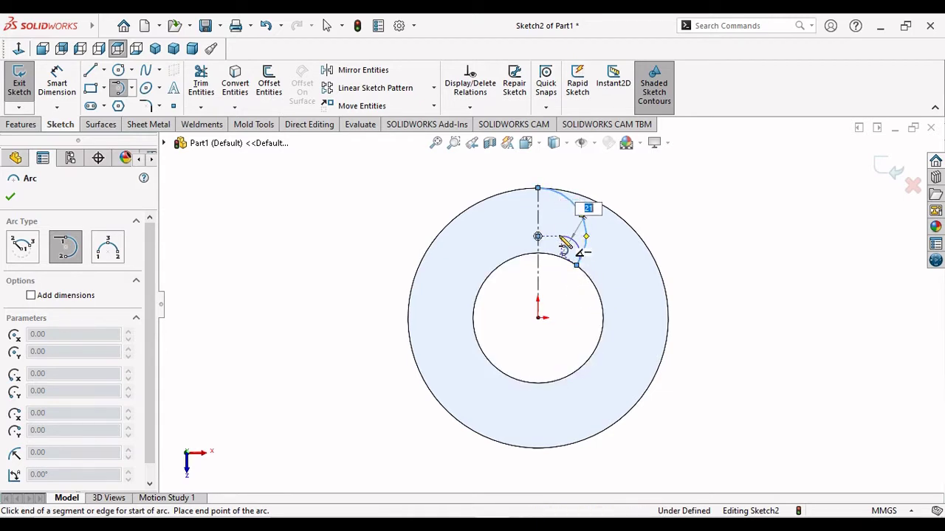
right_click(563, 239)
left_click(574, 247)
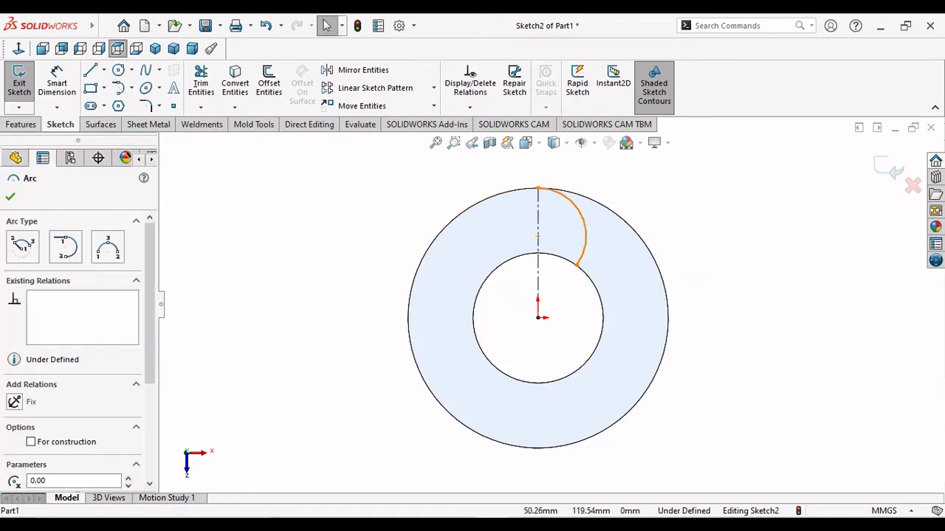
Drag the arc's endpoint and centre to reshape it, undoing the last move
left_click(583, 222)
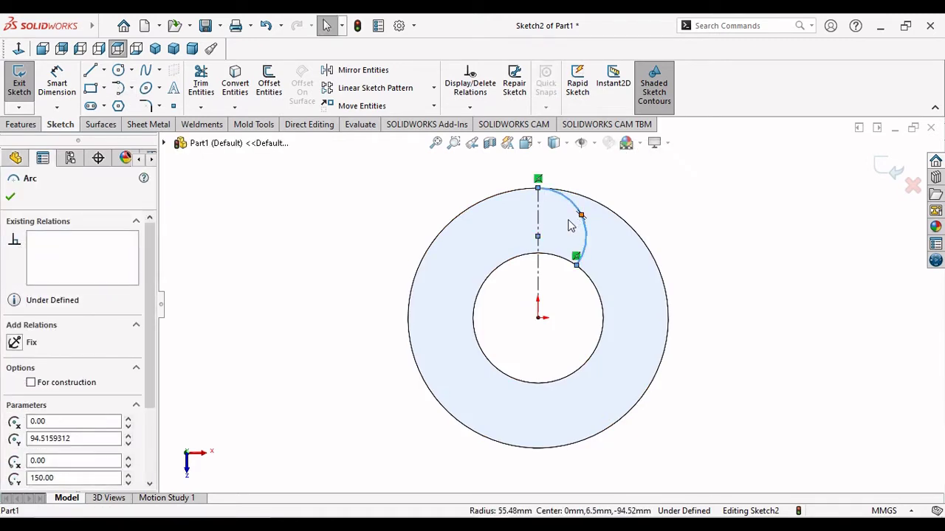
left_click_drag(564, 228, 595, 234)
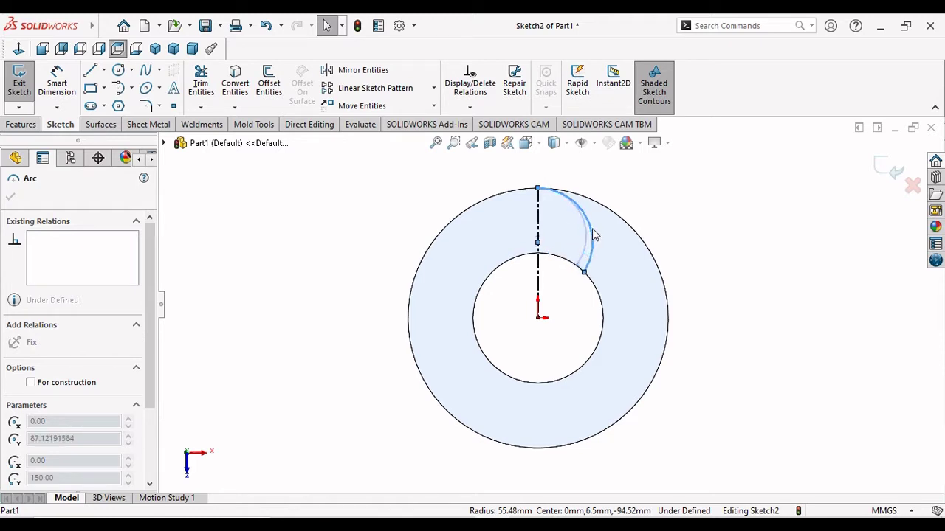
left_click_drag(537, 242, 581, 262)
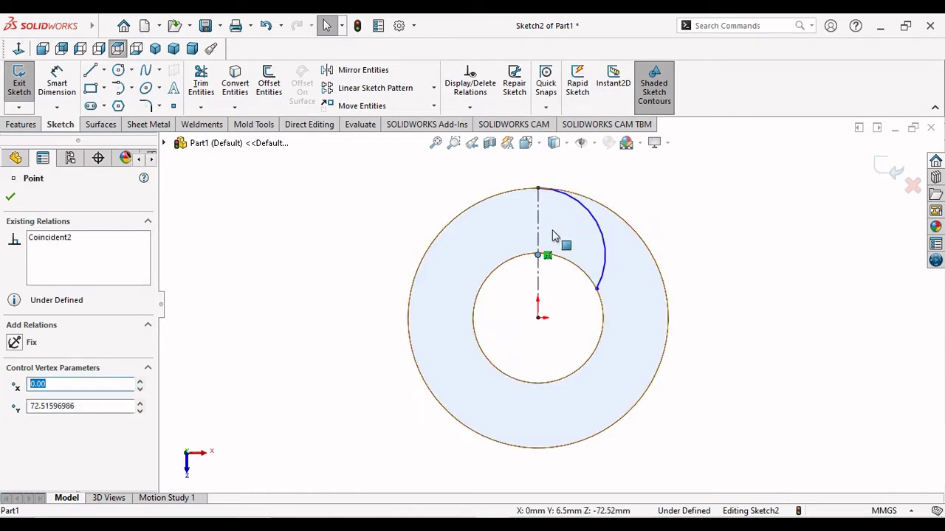
left_click(327, 210)
key("ctrl+z")
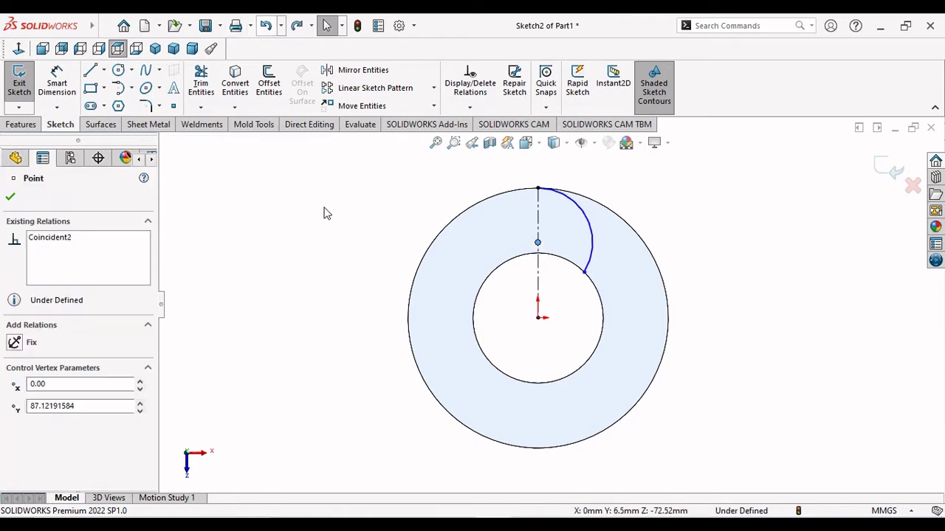
left_click(267, 25)
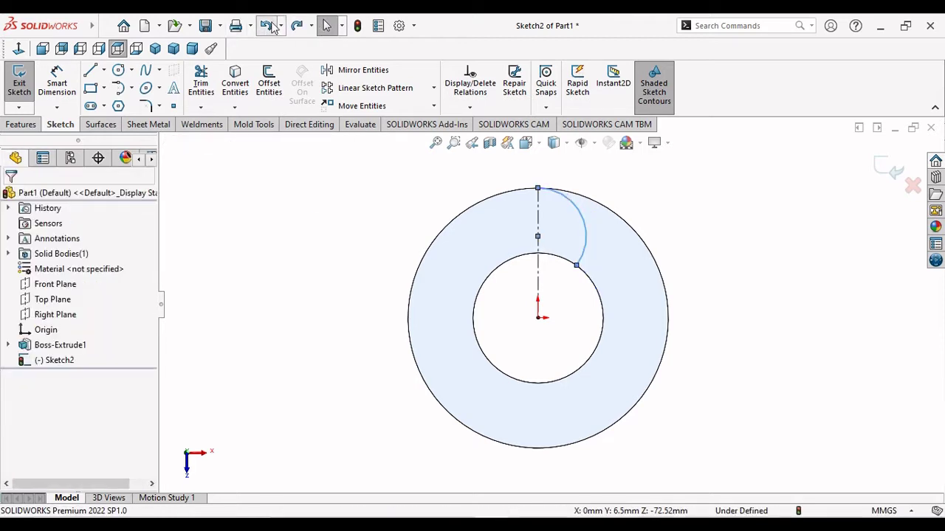
Undo the blade arc and draw a three-point spline from the outer circle to the centerline–inner circle intersection
left_click(268, 26)
left_click(269, 26)
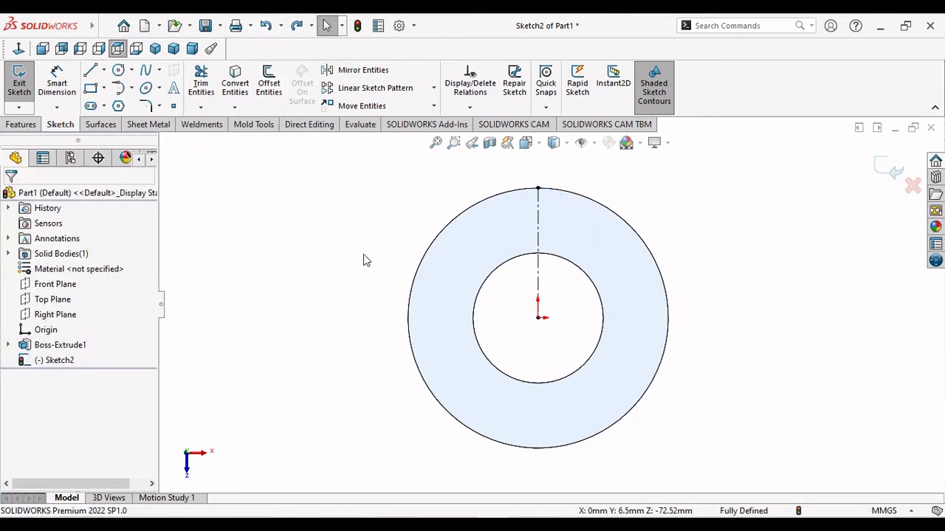
left_click(147, 72)
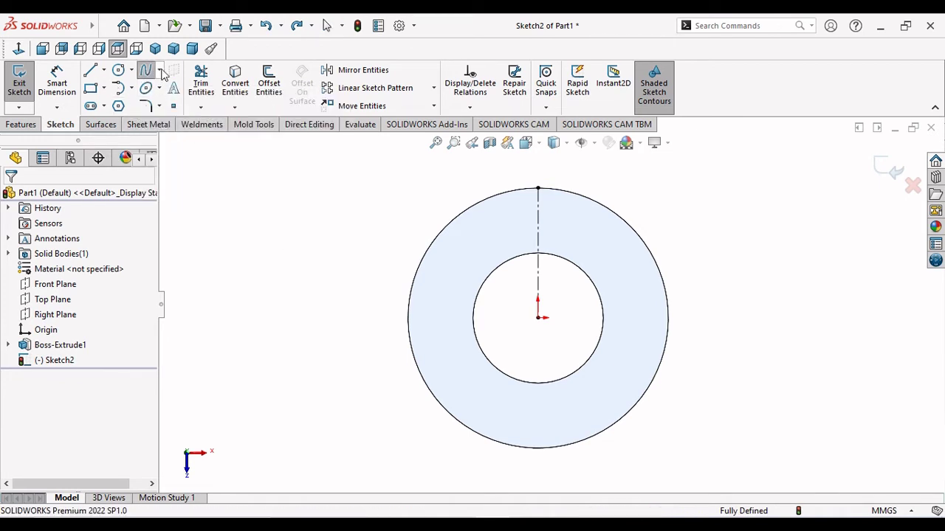
left_click(161, 71)
left_click(161, 73)
left_click(495, 197)
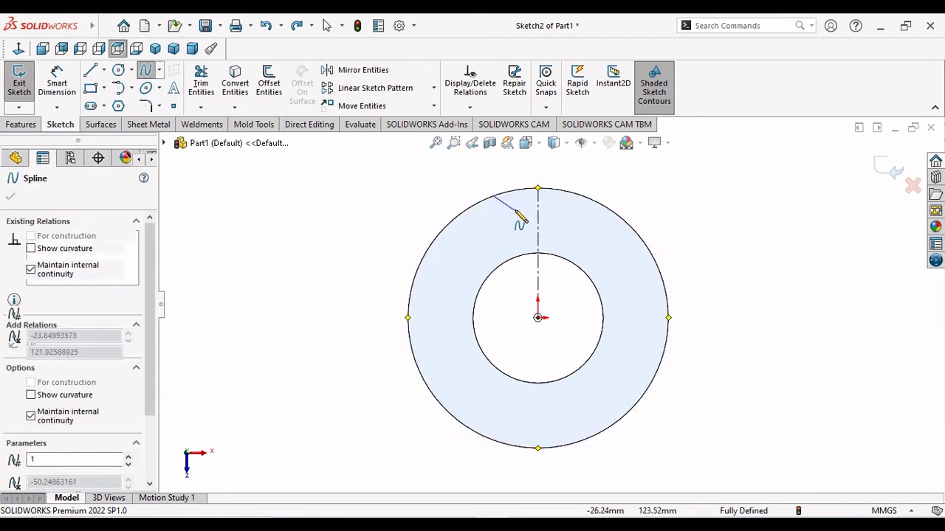
left_click(517, 218)
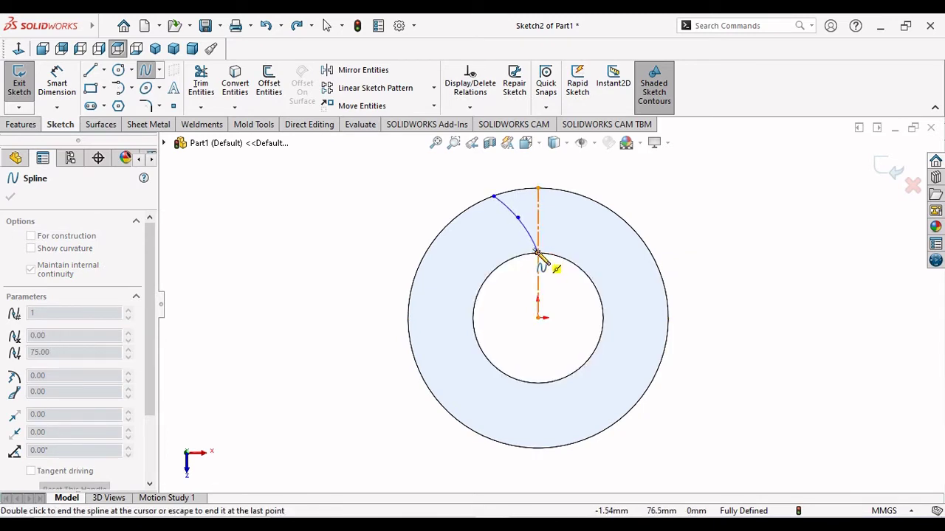
left_click(537, 253)
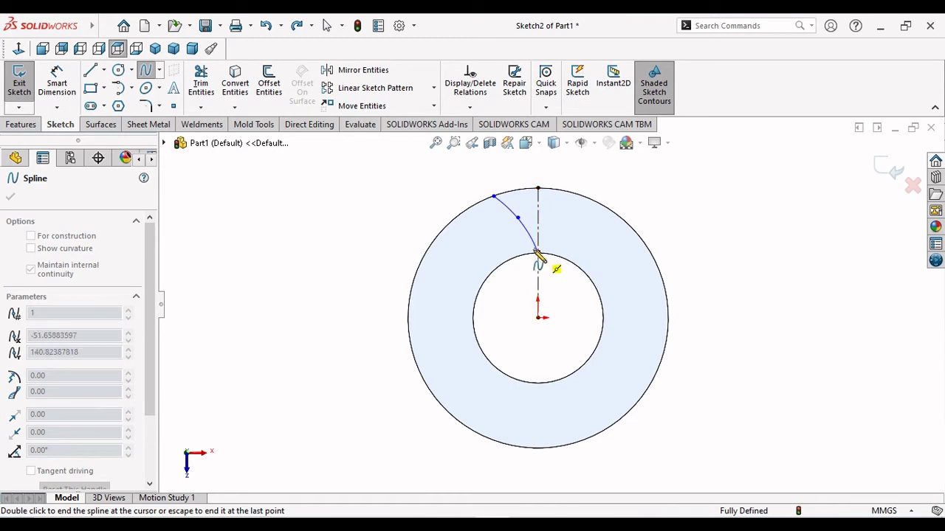
right_click(402, 190)
left_click(428, 190)
Zoom in and drag the spline's middle and top points to reshape it
scroll(529, 214, "down", 2)
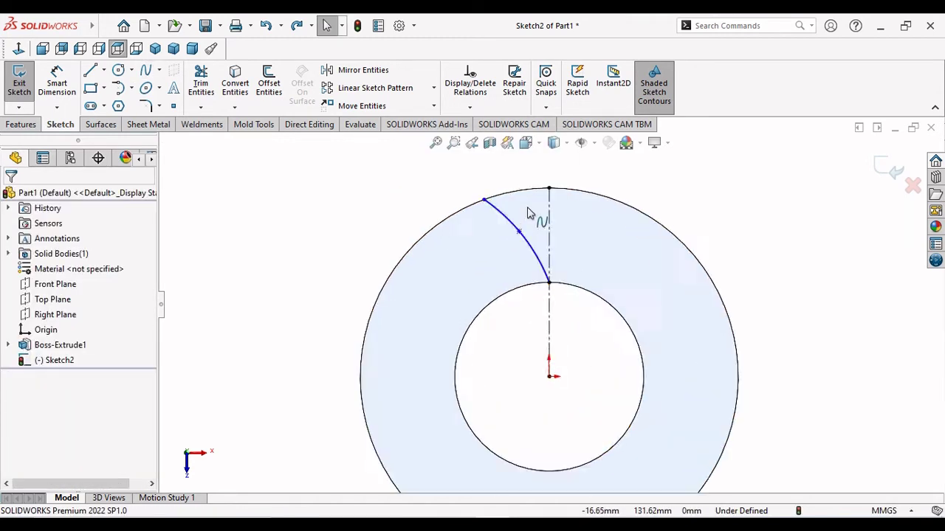
scroll(528, 214, "down", 2)
scroll(534, 214, "down", 1)
scroll(538, 215, "down", 1)
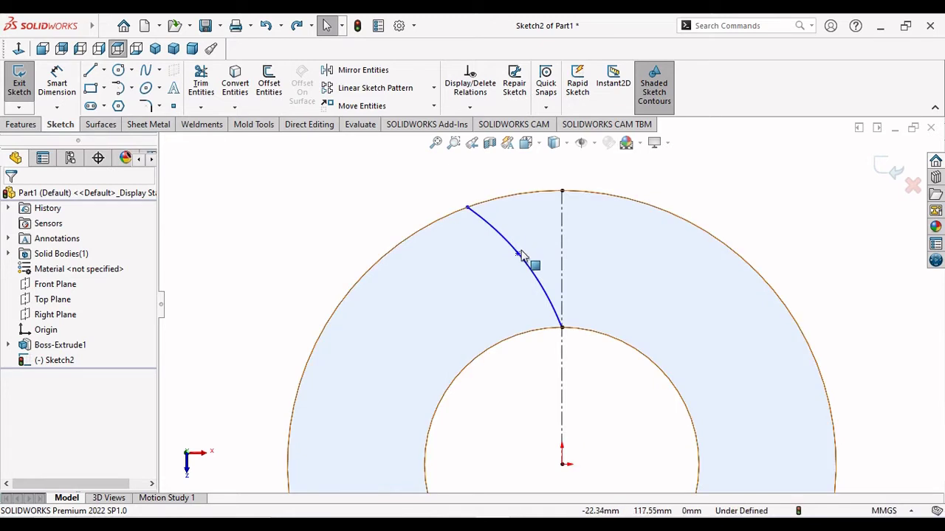
left_click(518, 253)
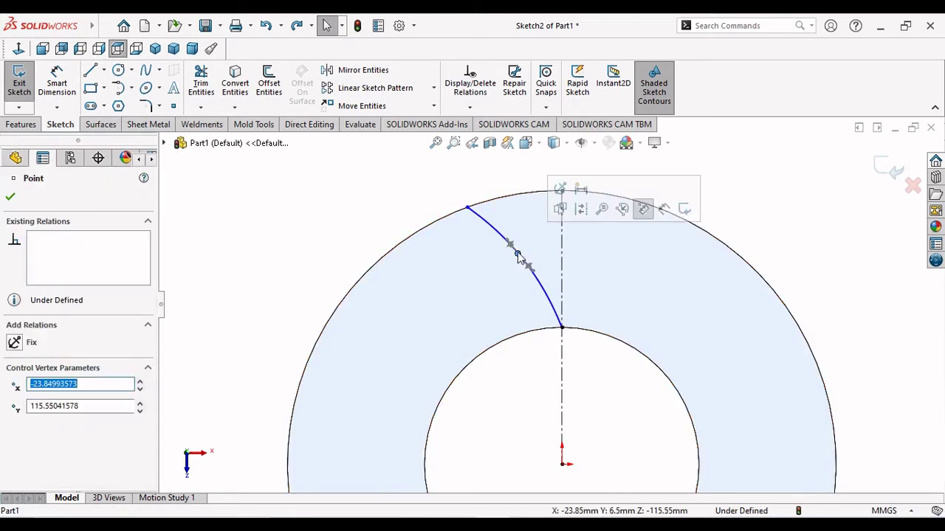
mouse_move(518, 255)
left_mouse_down()
mouse_move(518, 242)
mouse_move(506, 240)
left_mouse_up()
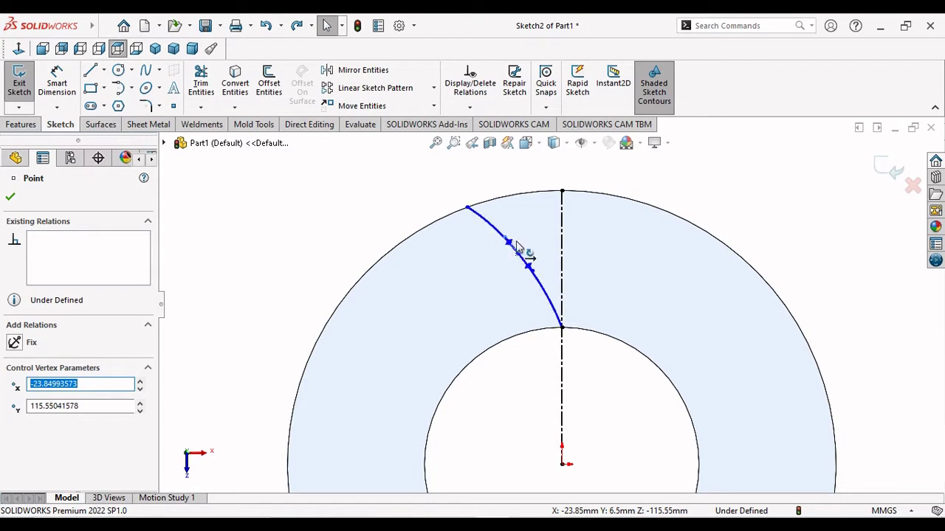
left_click(517, 251)
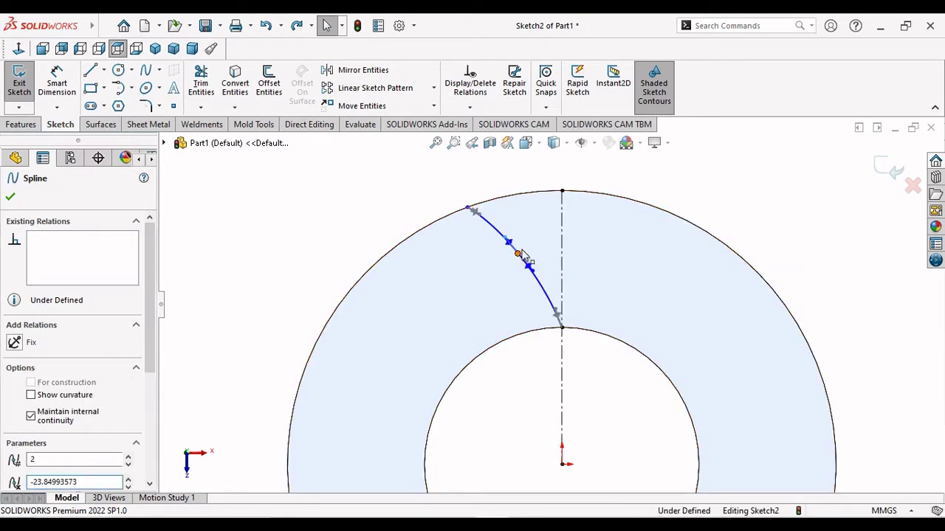
left_click(519, 254)
left_click_drag(525, 253, 527, 251)
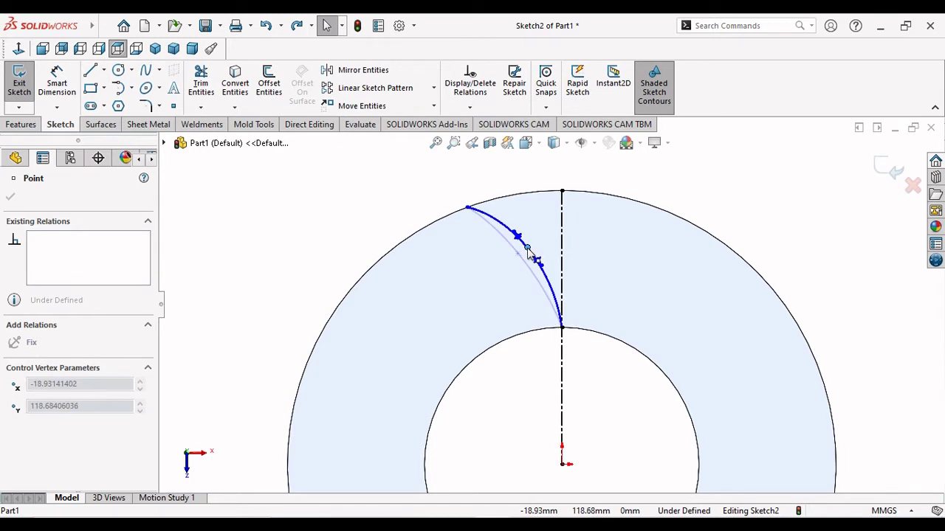
left_click_drag(527, 253, 525, 250)
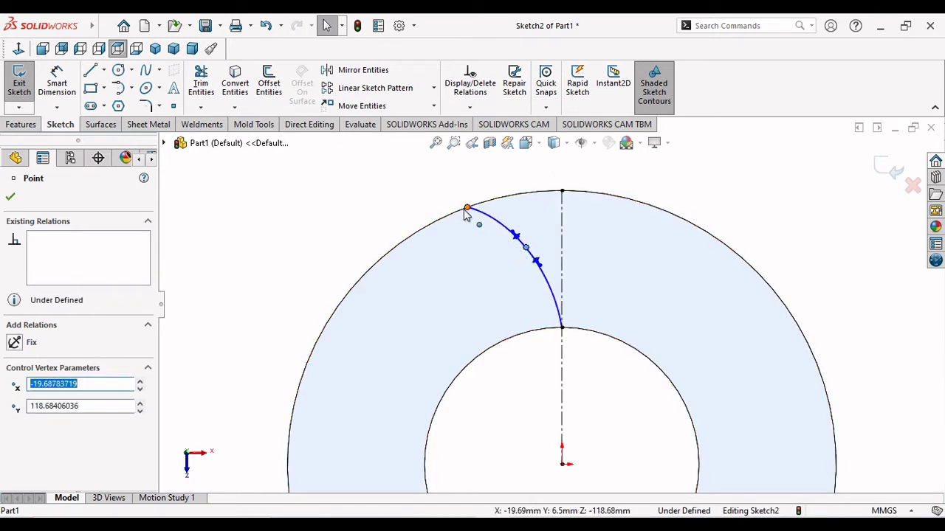
left_click_drag(464, 212, 439, 227)
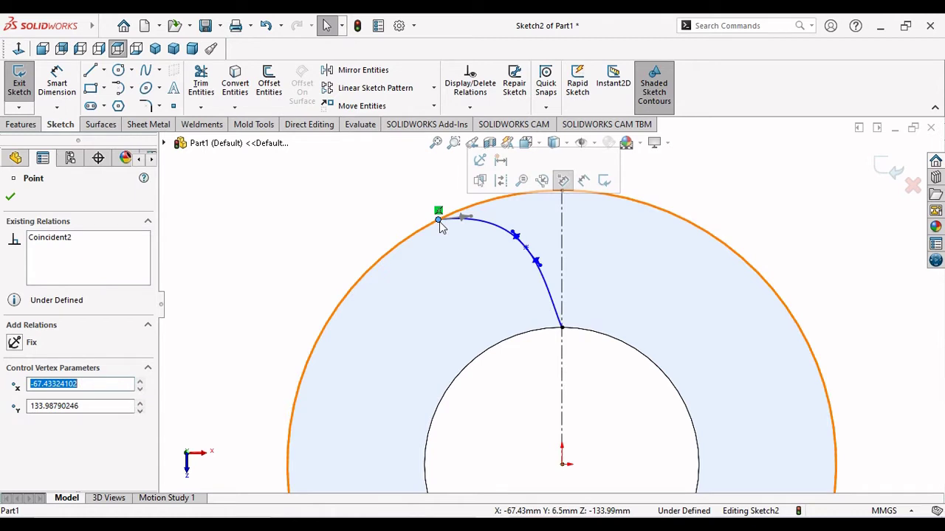
Keep adjusting the spline's tangent handles and middle section, undoing one change
left_click(515, 244)
left_click(516, 246)
left_click_drag(522, 246, 499, 252)
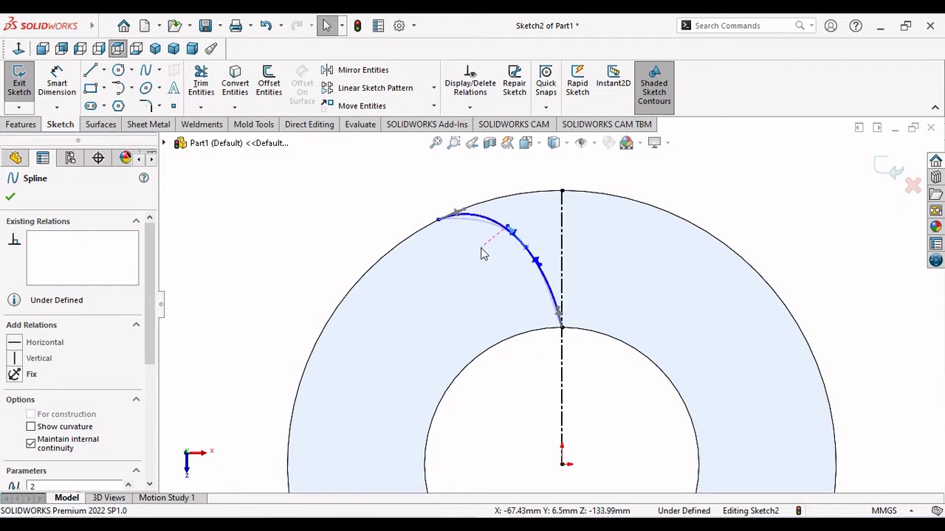
left_click_drag(494, 253, 508, 249)
key("ctrl+z")
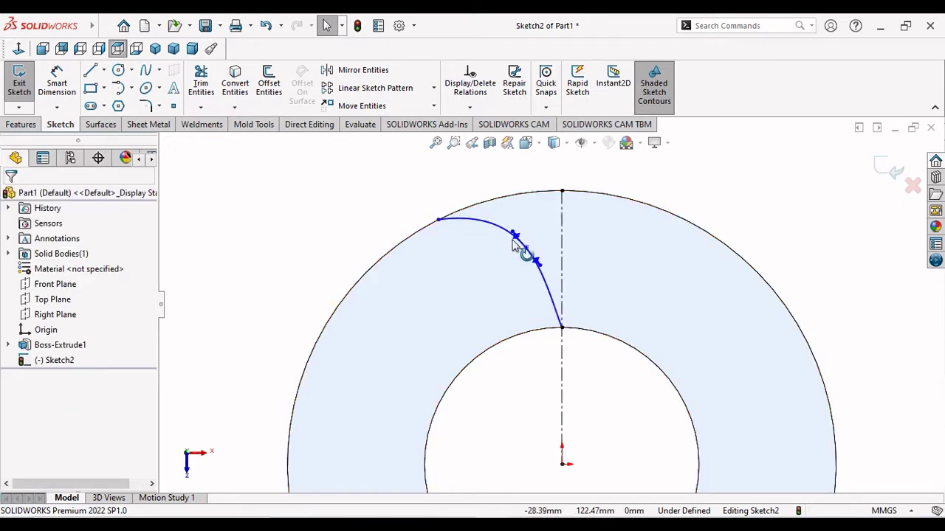
left_click(525, 248)
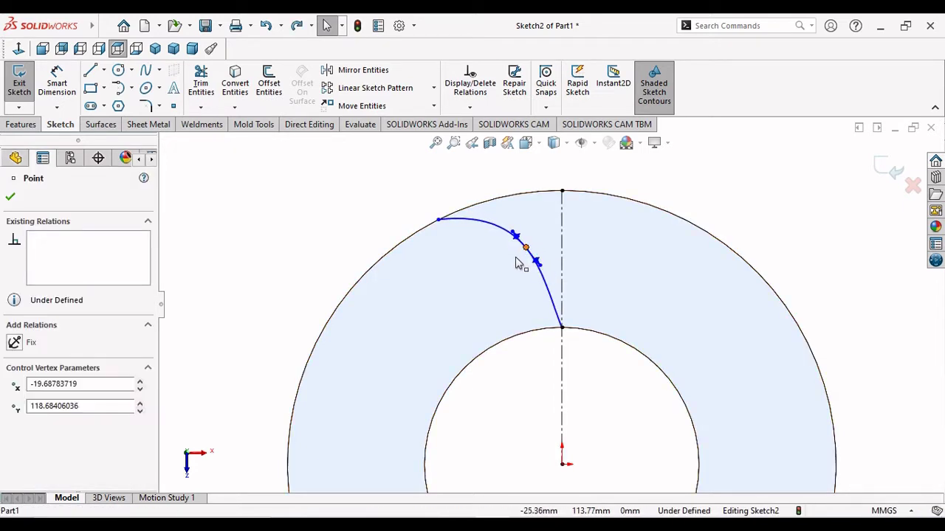
left_click_drag(517, 264, 505, 275)
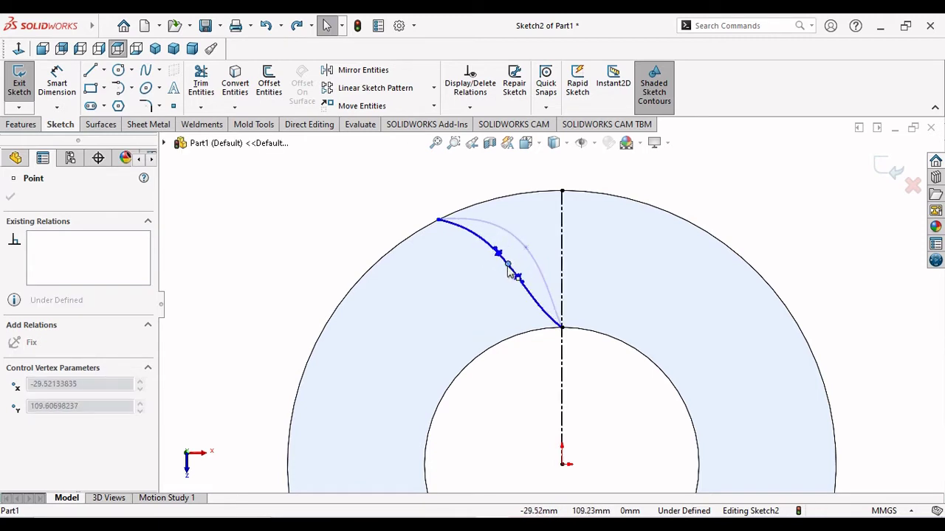
left_click_drag(505, 275, 523, 254)
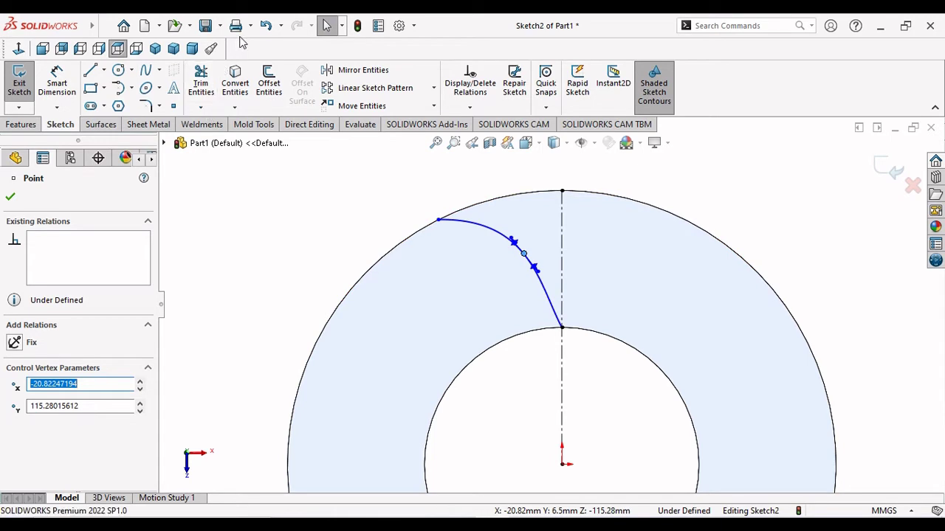
Undo repeatedly until the spline is deleted, leaving the circles and centerline
left_click(266, 25)
left_click(266, 25)
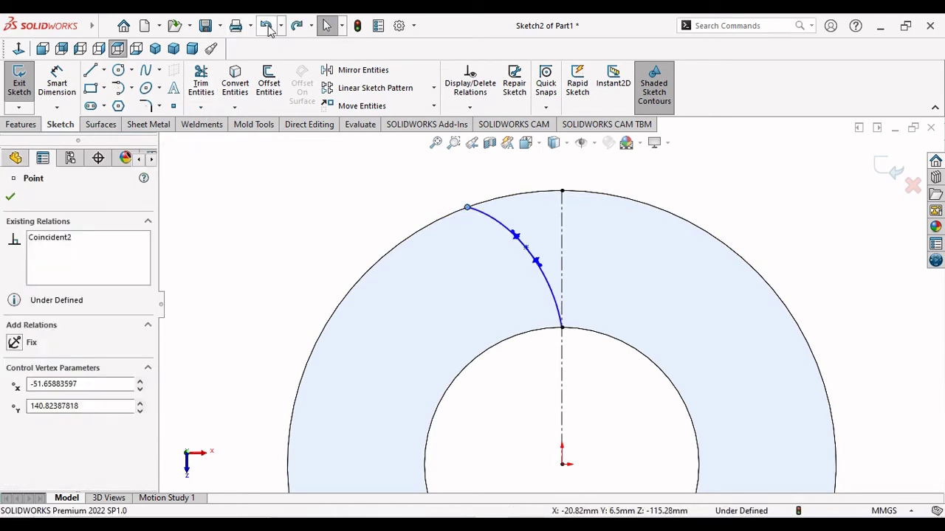
left_click(264, 25)
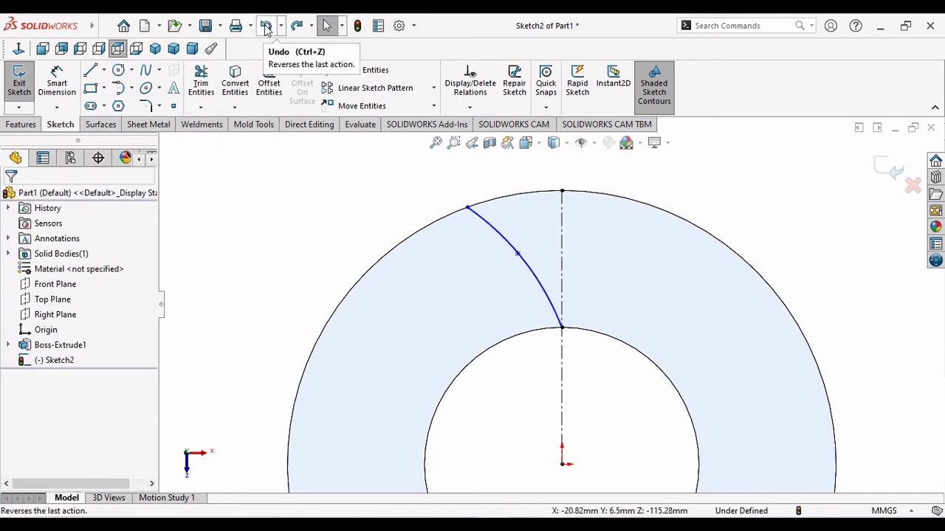
left_click(264, 25)
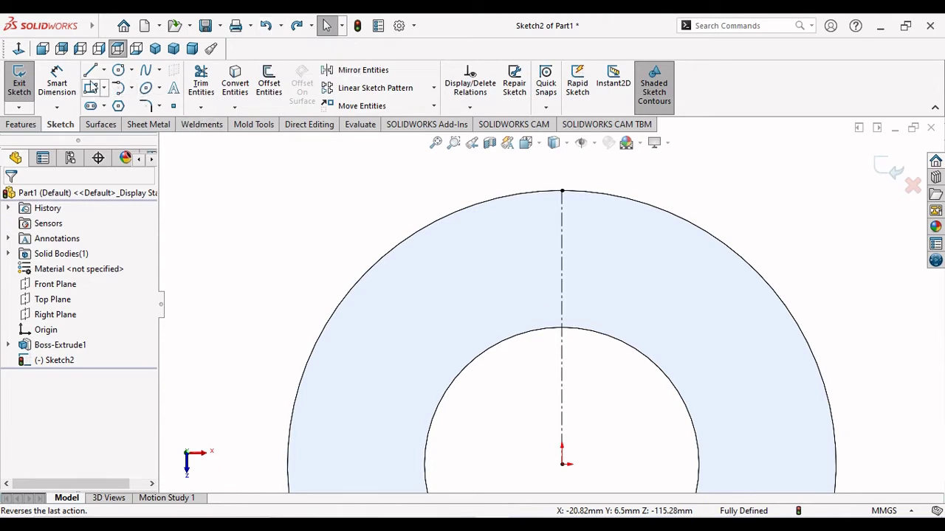
Draw a circle centred on the centreline, sized to reach the inner ring circle
left_click(119, 70)
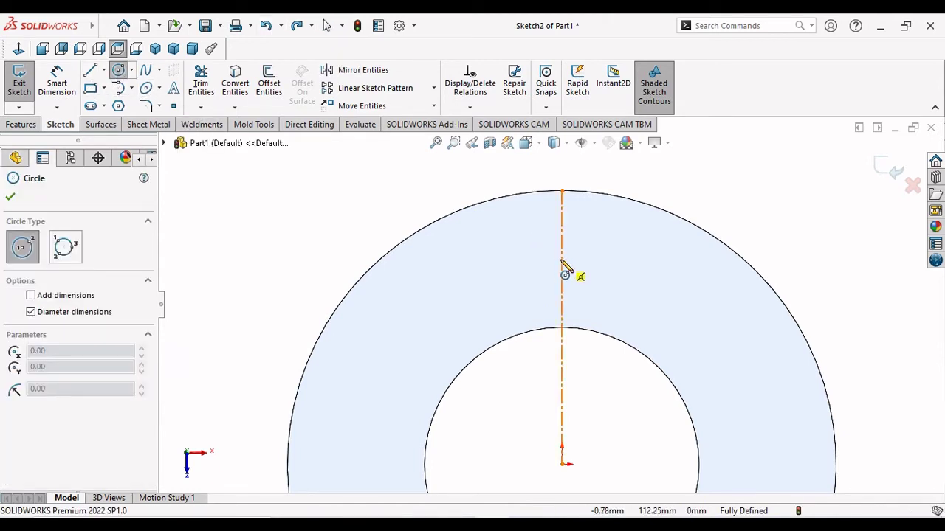
left_click(562, 260)
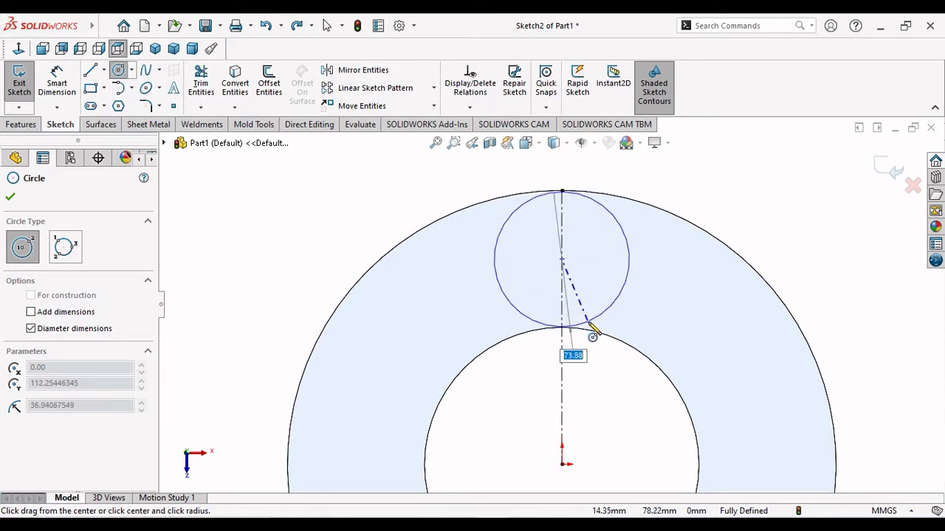
left_click(593, 332)
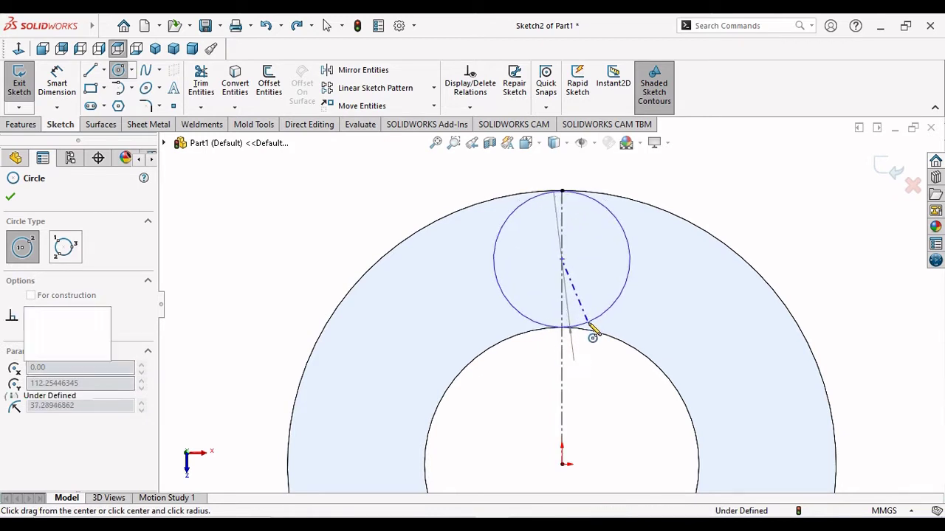
right_click(681, 251)
left_click(701, 247)
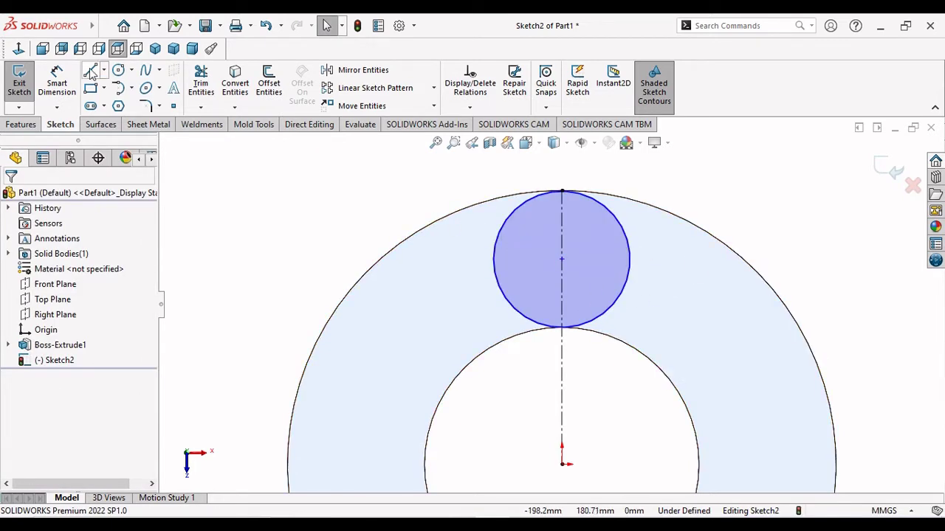
Try a Tangent relation between the circle and centreline, then delete the unsolvable relation
left_click(589, 269)
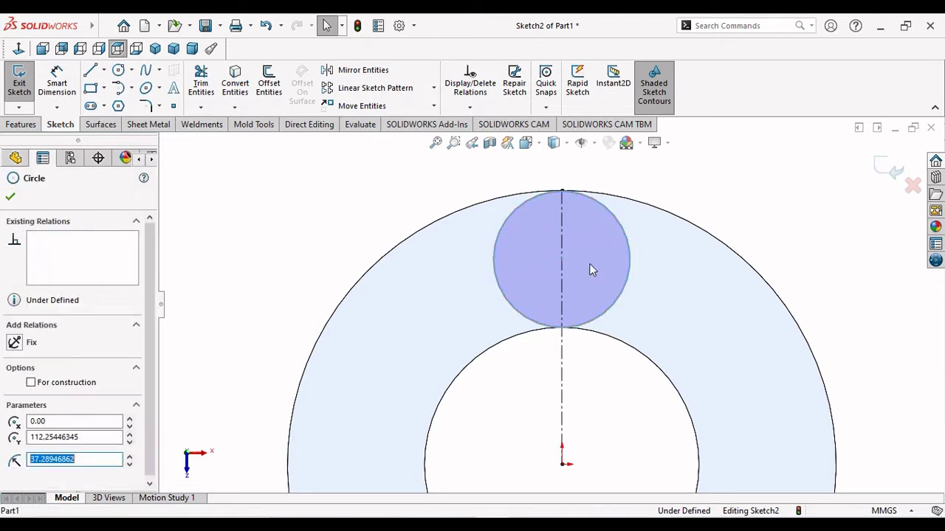
left_click(562, 260)
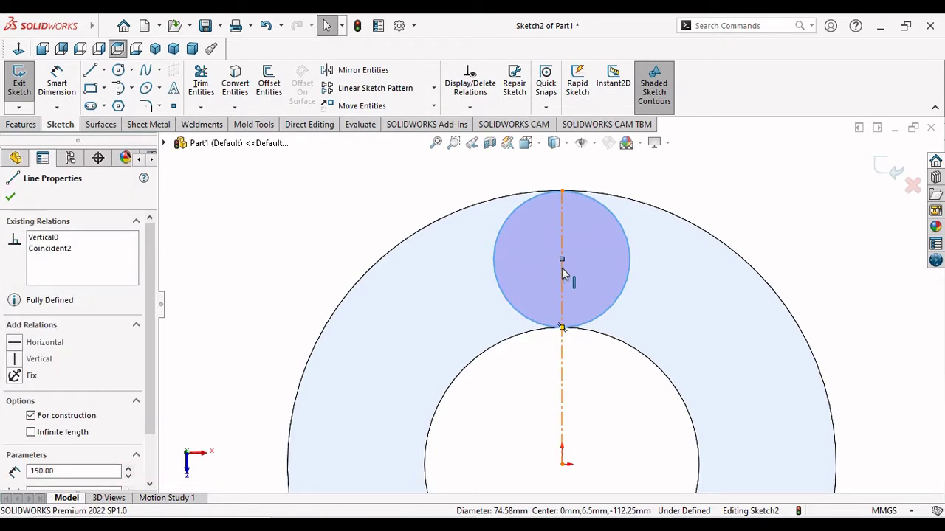
left_click(563, 274, "ctrl")
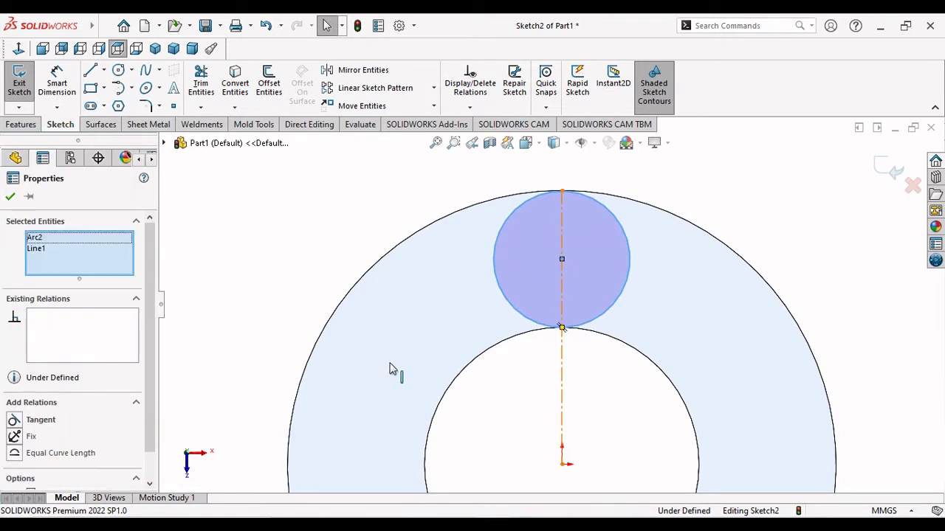
left_click(15, 423)
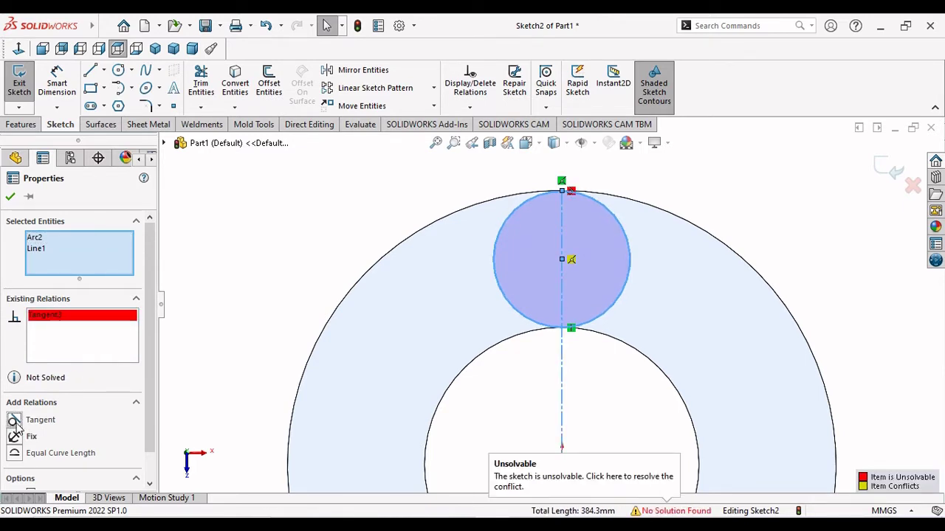
right_click(50, 314)
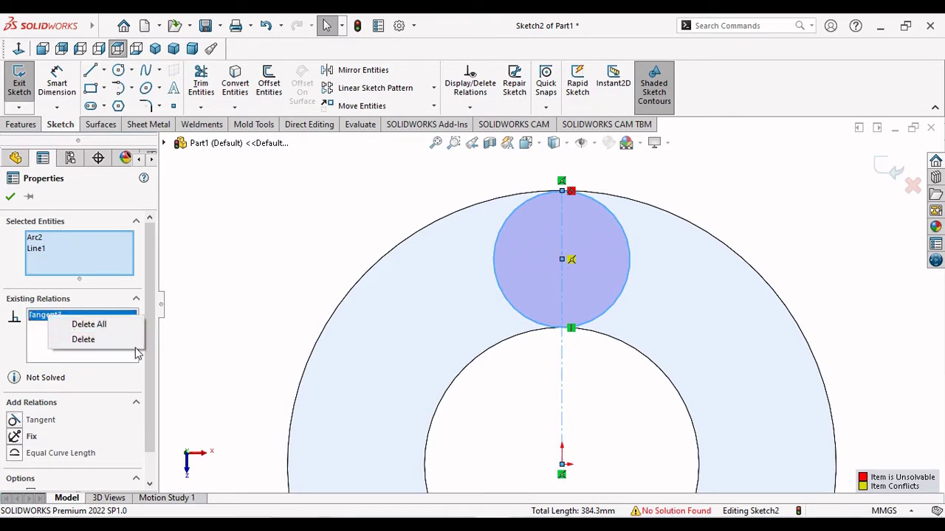
left_click(105, 339)
left_click(270, 268)
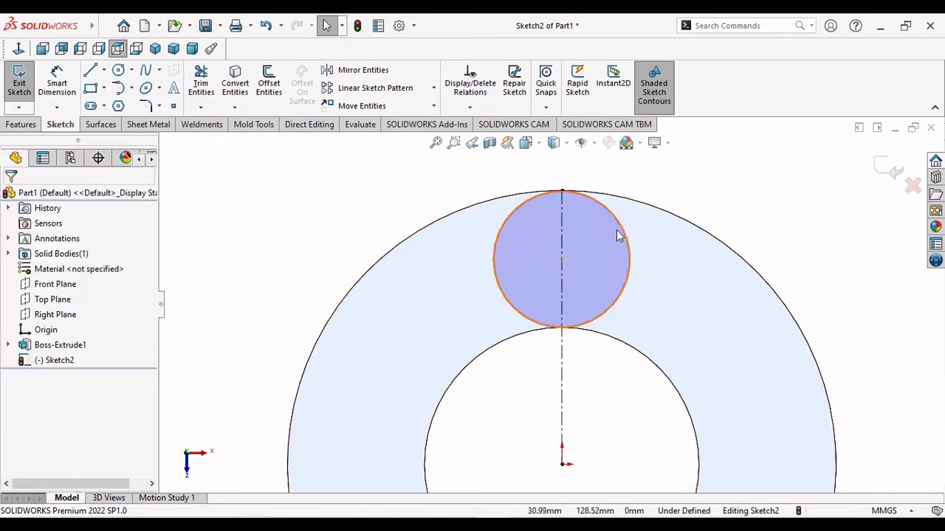
Enlarge the circle and make it tangent to the outer ring edge
left_click_drag(618, 231, 562, 201)
scroll(559, 201, "down", 2)
scroll(546, 216, "down", 1)
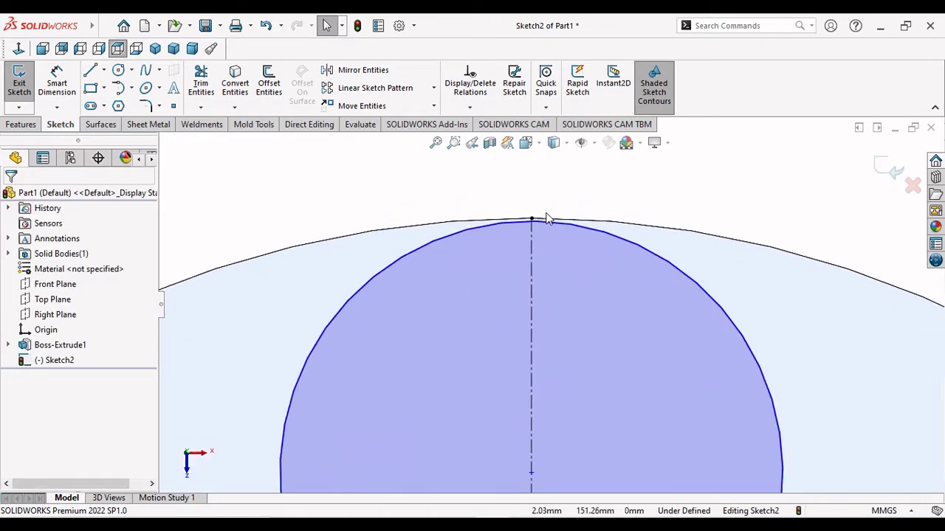
scroll(545, 228, "down", 2)
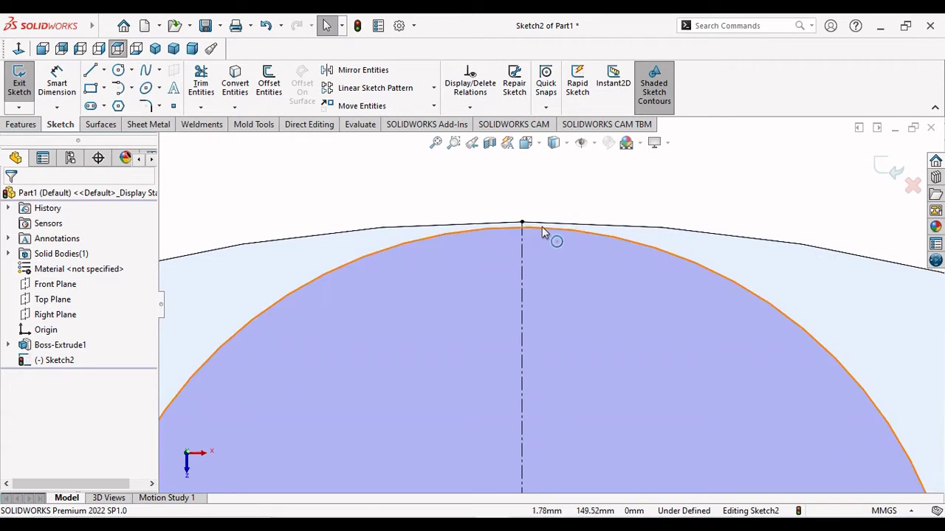
left_click(541, 228)
key("Escape")
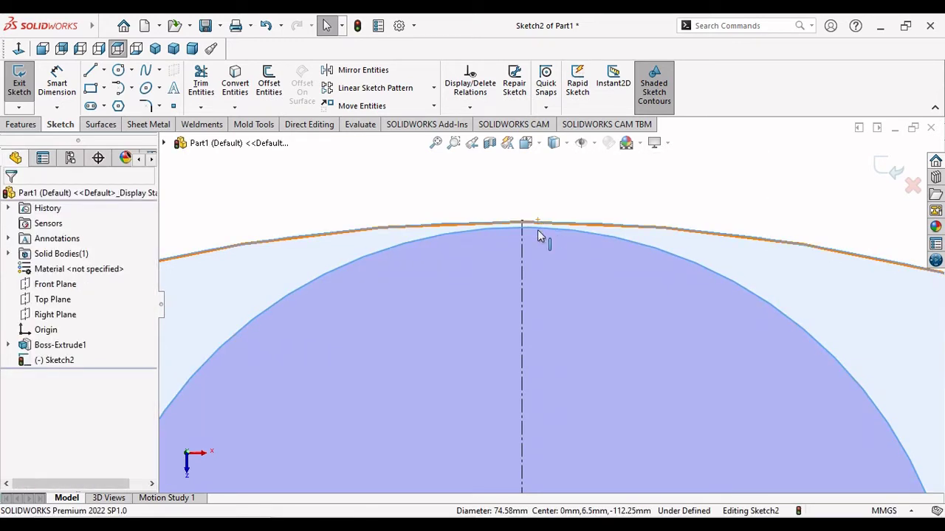
left_click(520, 227, "ctrl")
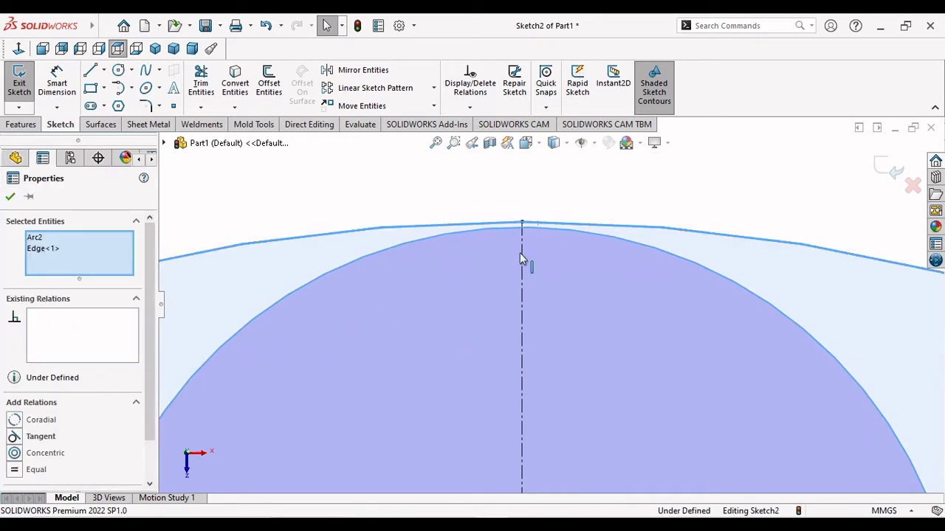
left_click(15, 437)
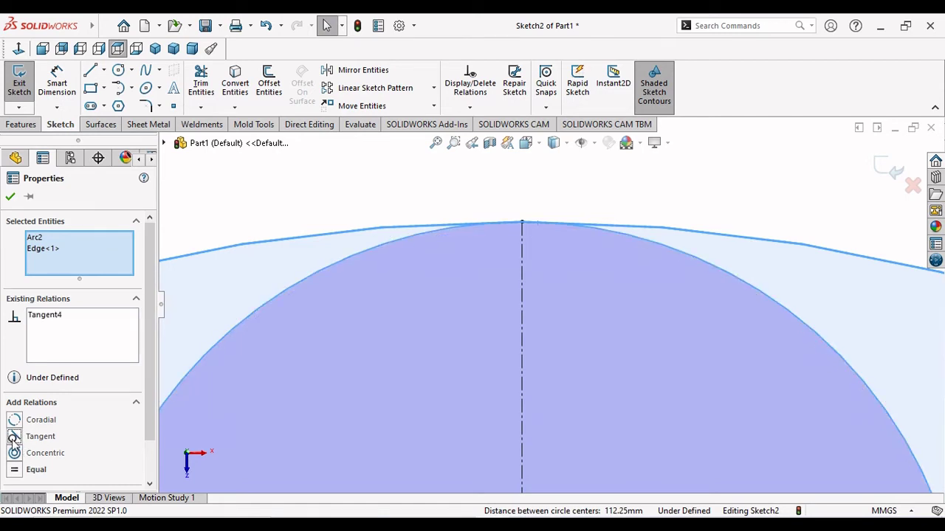
left_click(12, 197)
Undo the tangent relation and earlier sketch steps until the small circle is removed
scroll(438, 295, "up", 2)
scroll(463, 316, "up", 2)
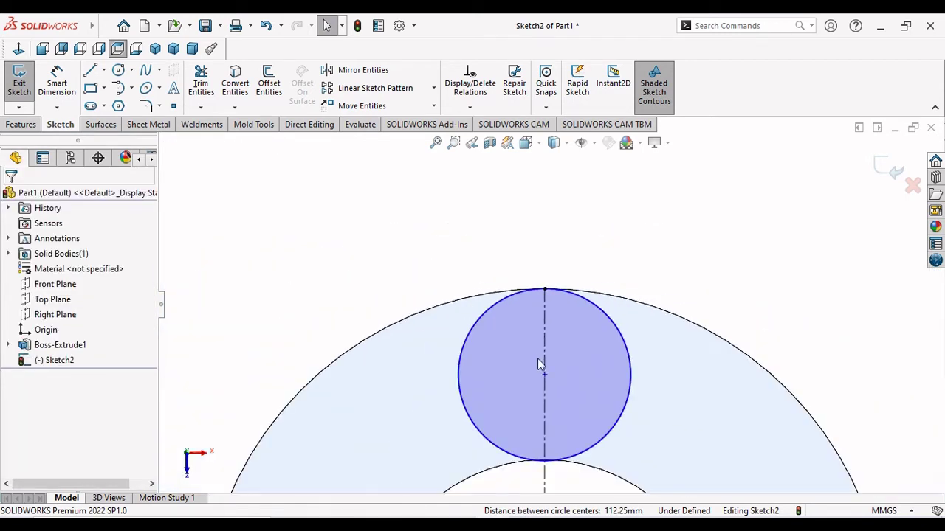
scroll(546, 361, "down", 2)
scroll(564, 363, "up", 1)
scroll(598, 380, "up", 1)
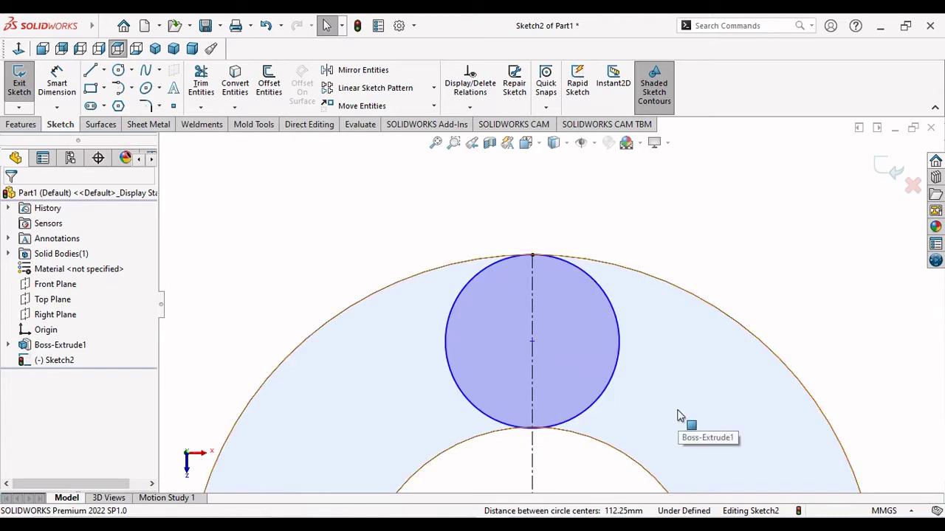
scroll(599, 436, "up", 1)
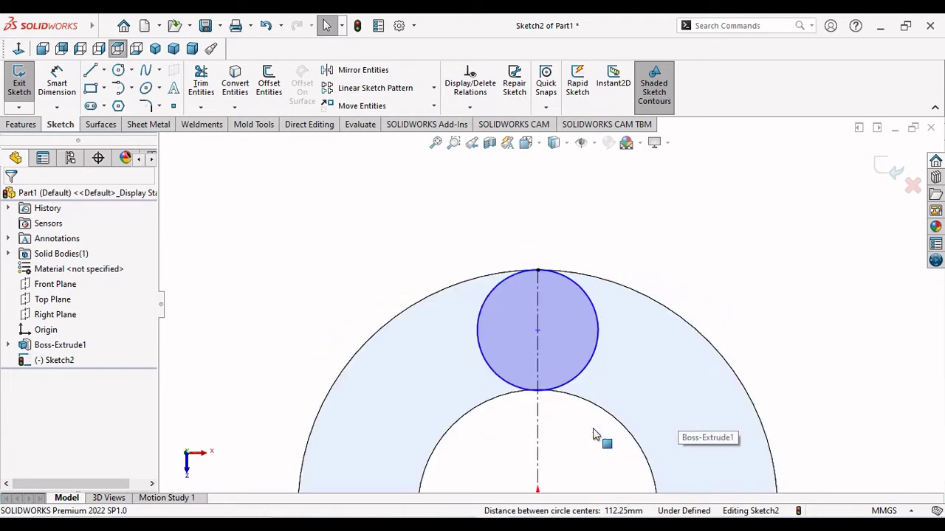
scroll(574, 417, "down", 1)
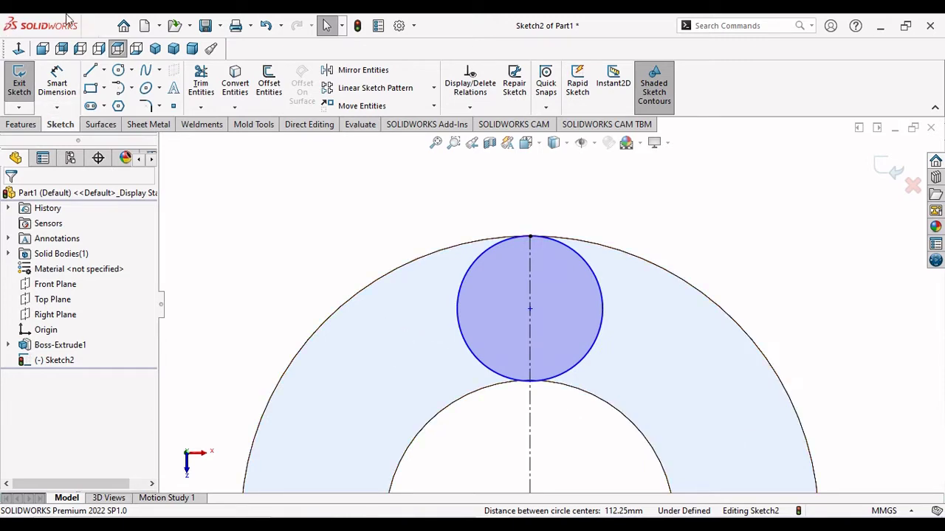
left_click(264, 27)
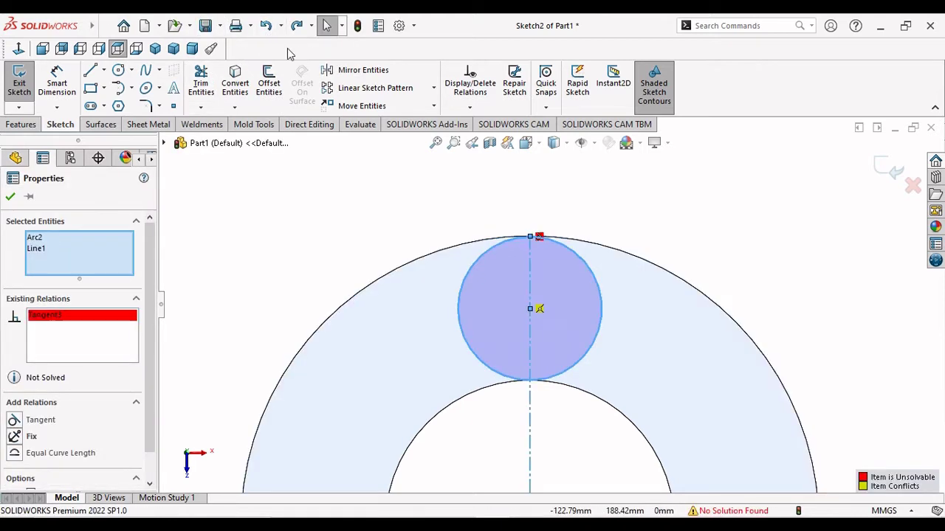
left_click(265, 27)
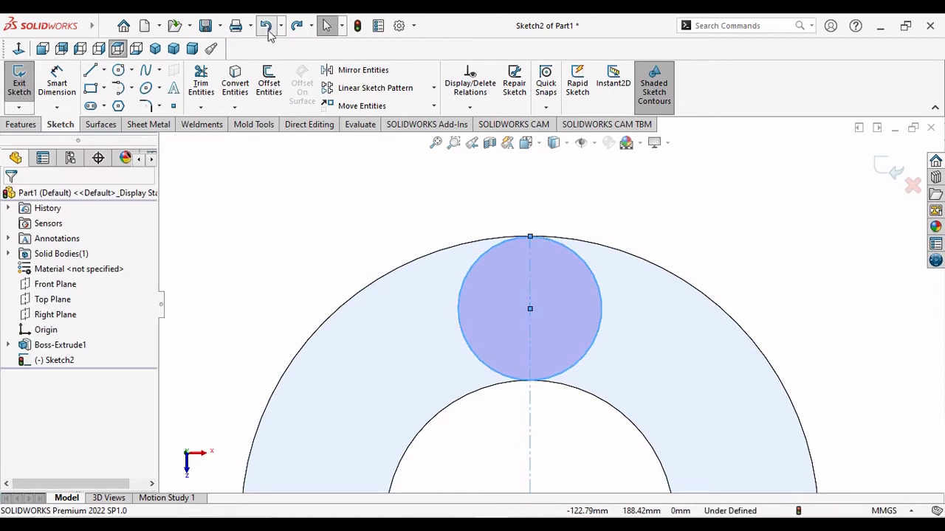
left_click(265, 27)
left_click(265, 27)
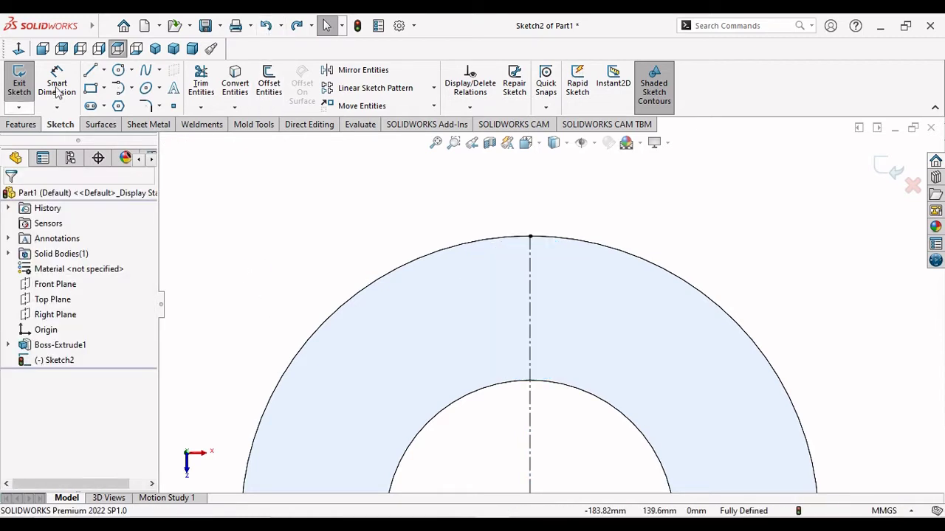
Start a three-point arc from the outer to the inner ring edge, then discard it
left_click(131, 89)
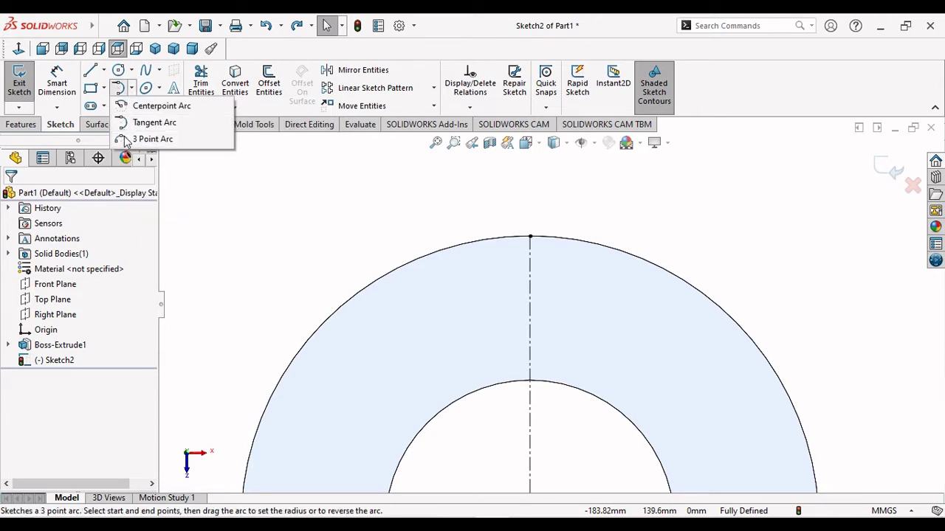
left_click(125, 140)
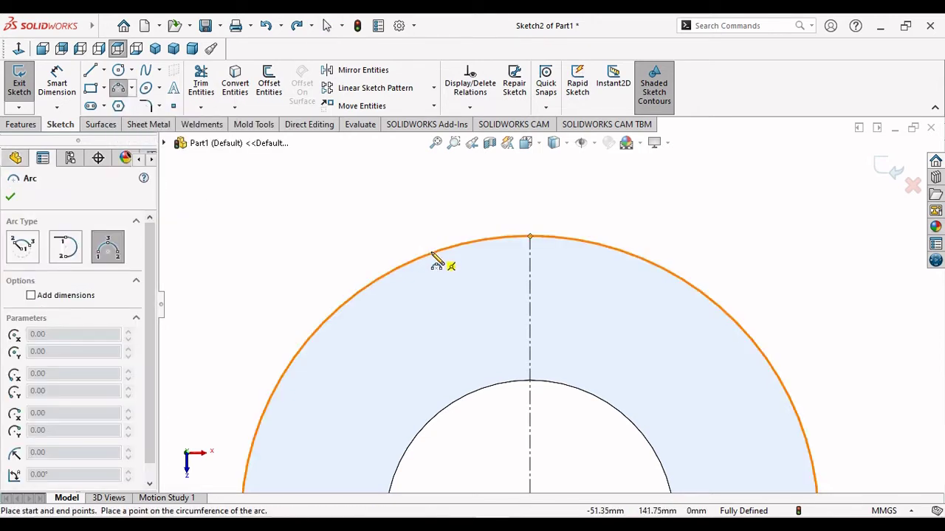
left_click(434, 254)
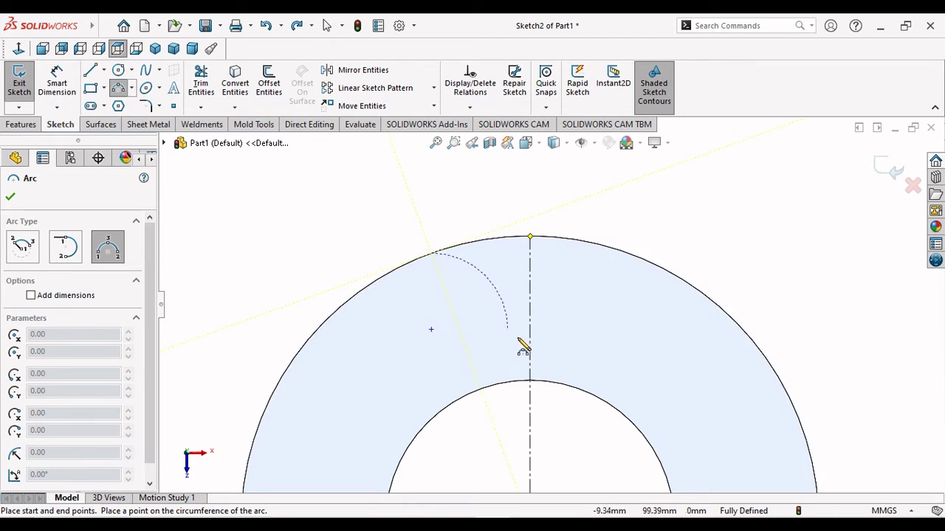
left_click(572, 386)
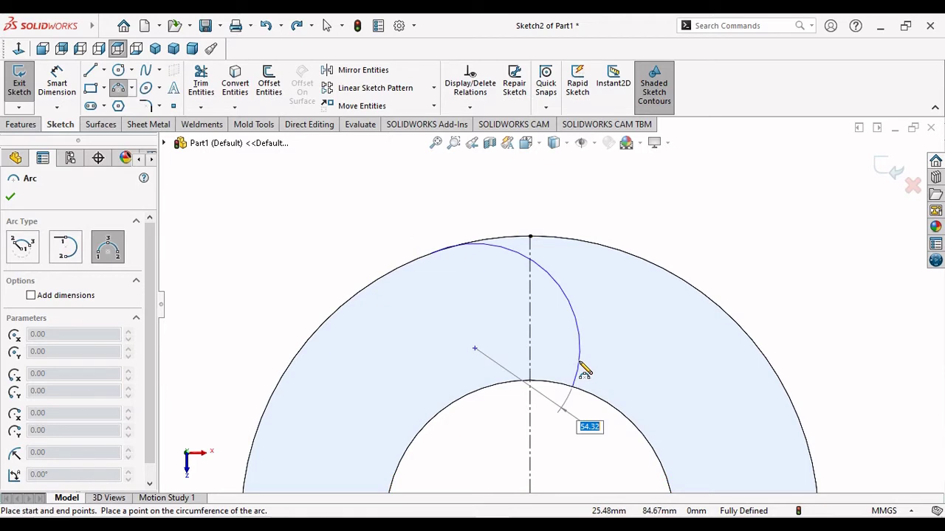
right_click(580, 367)
left_click(598, 371)
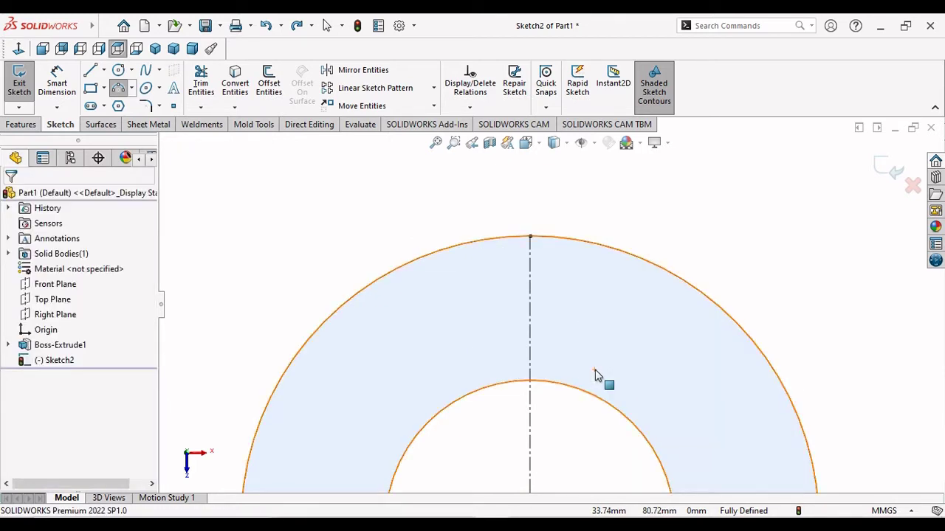
Draw a three-point blade arc from the outer ring edge to the centreline's inner-edge point
left_click(118, 87)
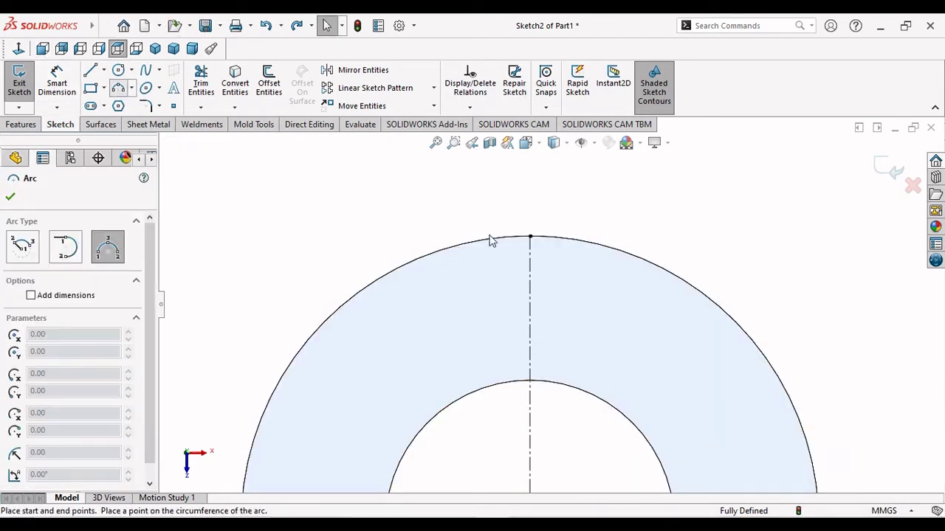
left_click(434, 254)
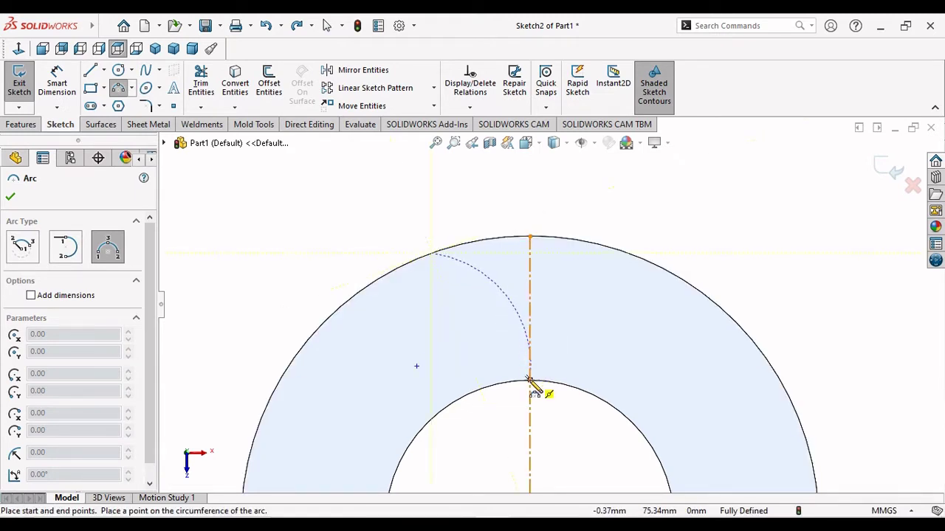
left_click(528, 379)
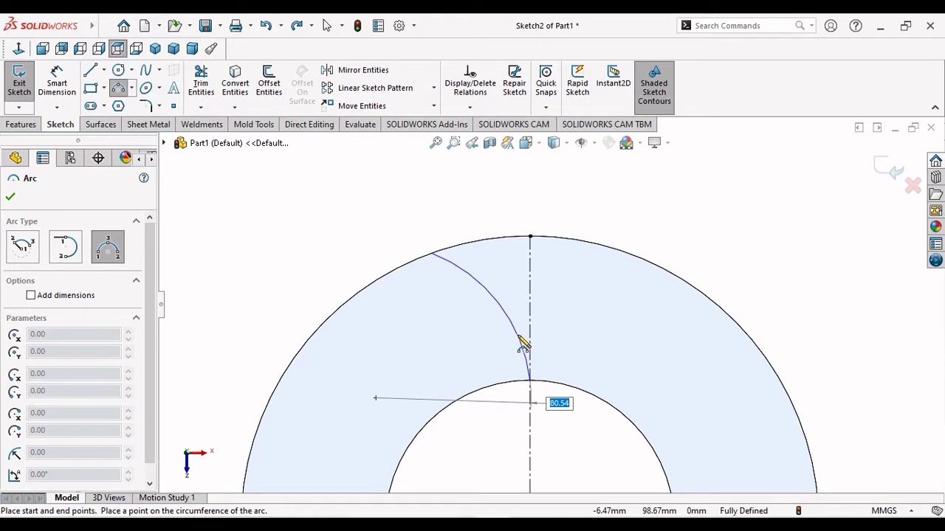
left_click(523, 343)
key("Escape")
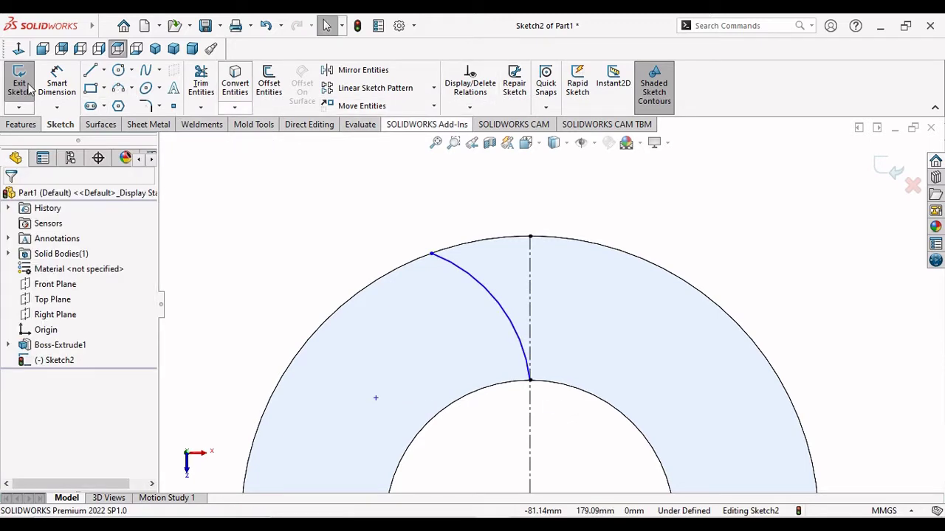
Add a 60 mm horizontal dimension from the arc's outer end to the centreline
left_click(56, 85)
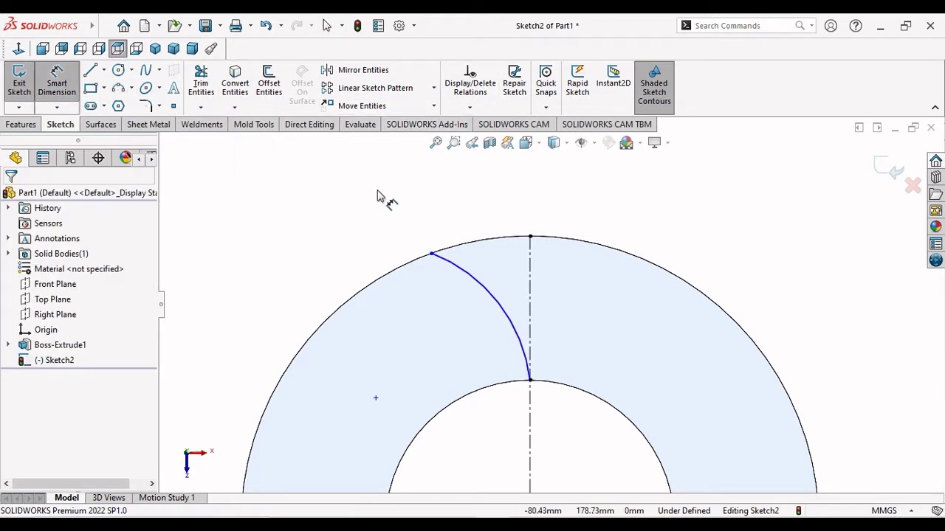
left_click(431, 254)
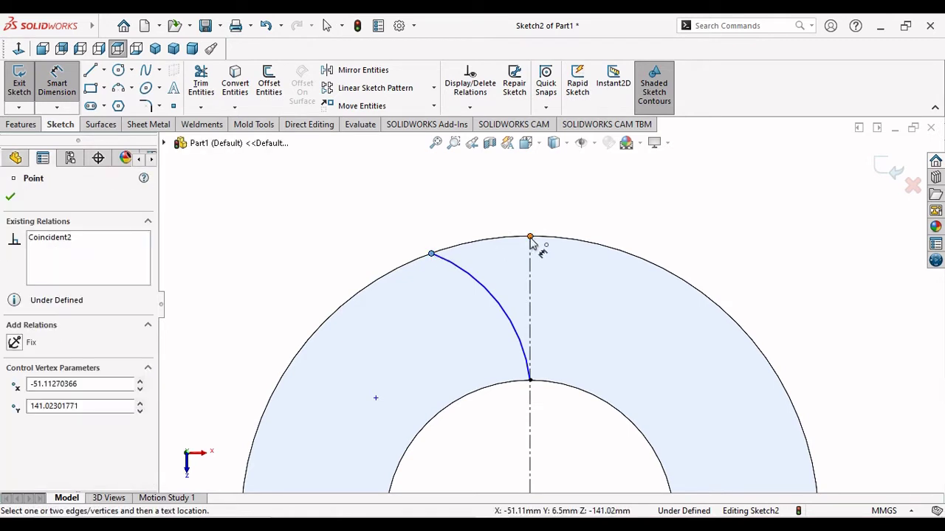
left_click(530, 237)
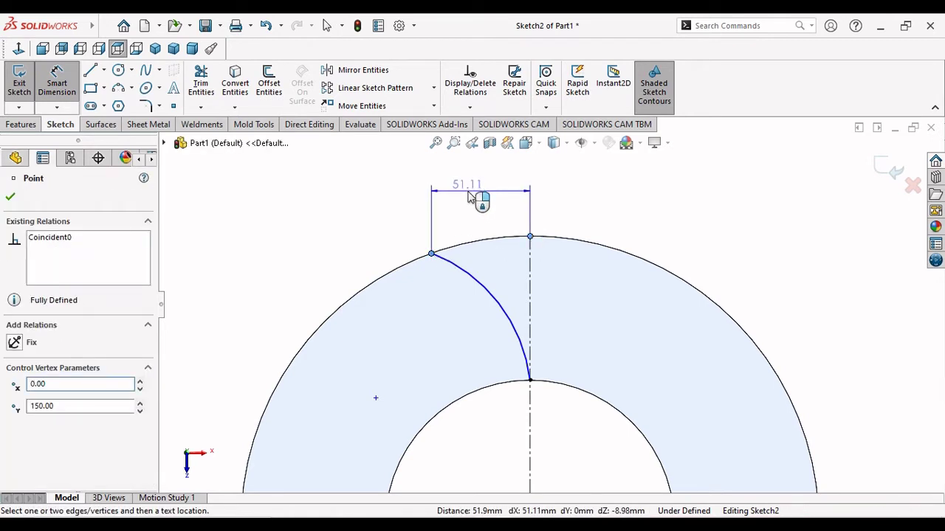
left_click(470, 195)
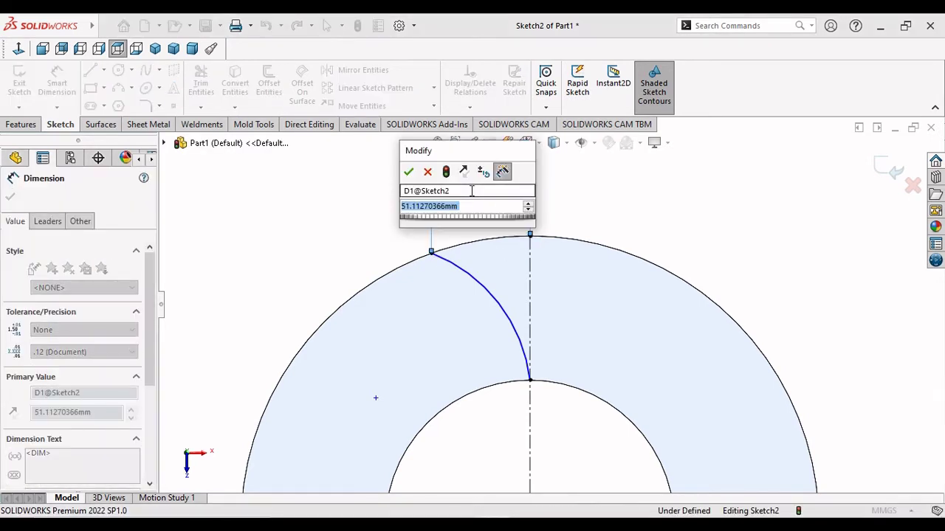
type("60")
key("Return")
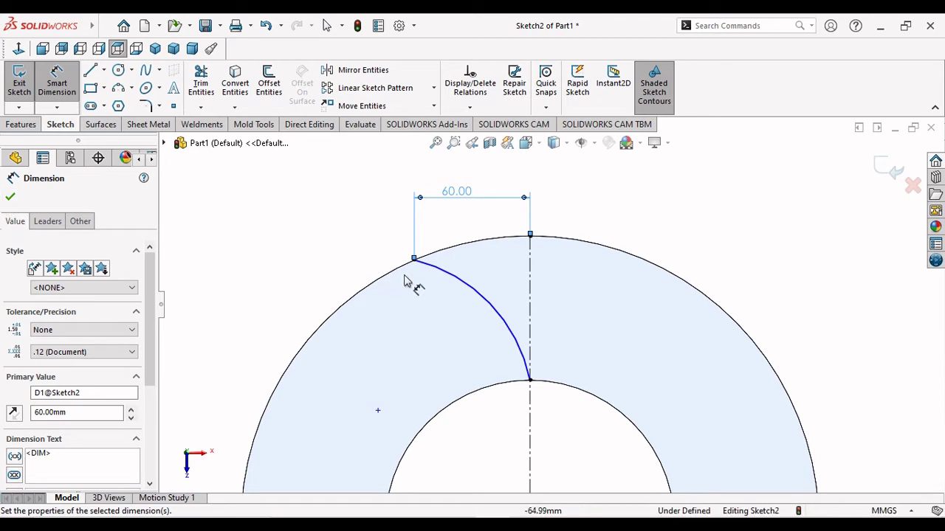
Dimension the arc radius at 100, then revise it to R75 and the offset to 80 mm
left_click(499, 312)
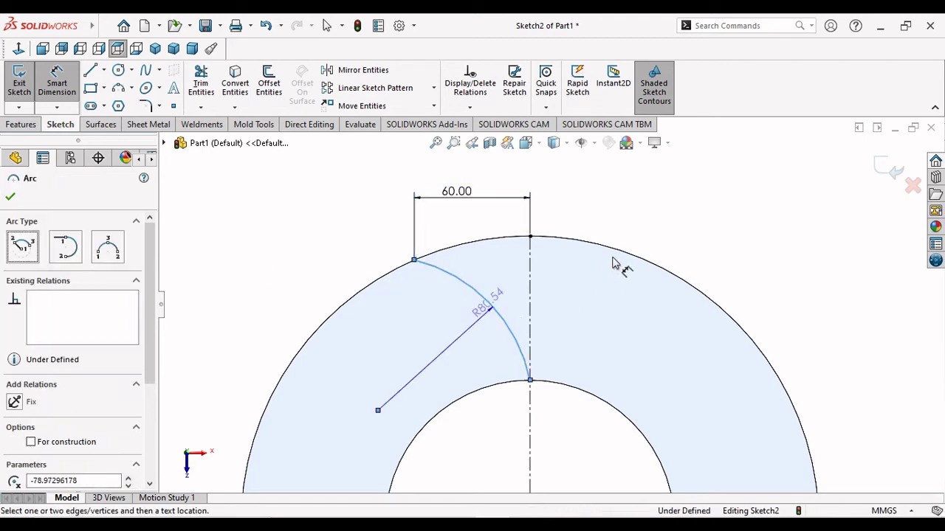
left_click(648, 247)
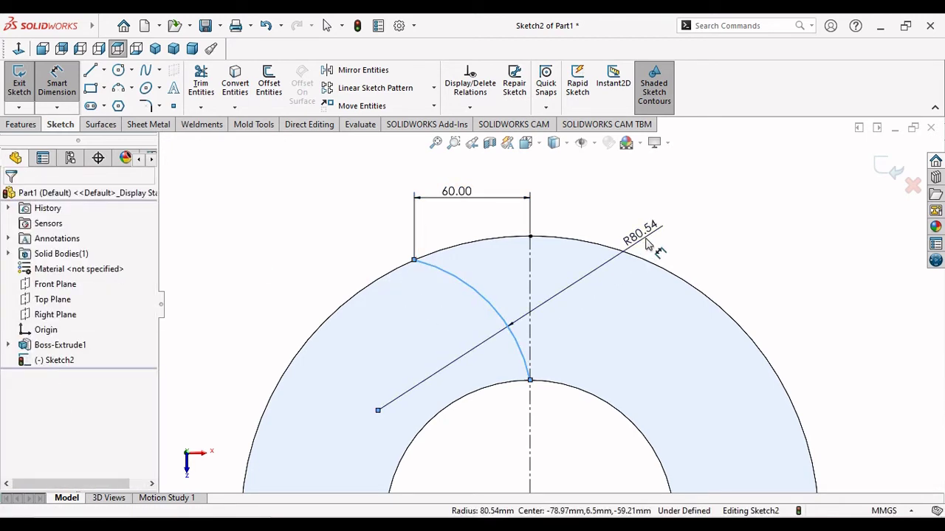
type("100")
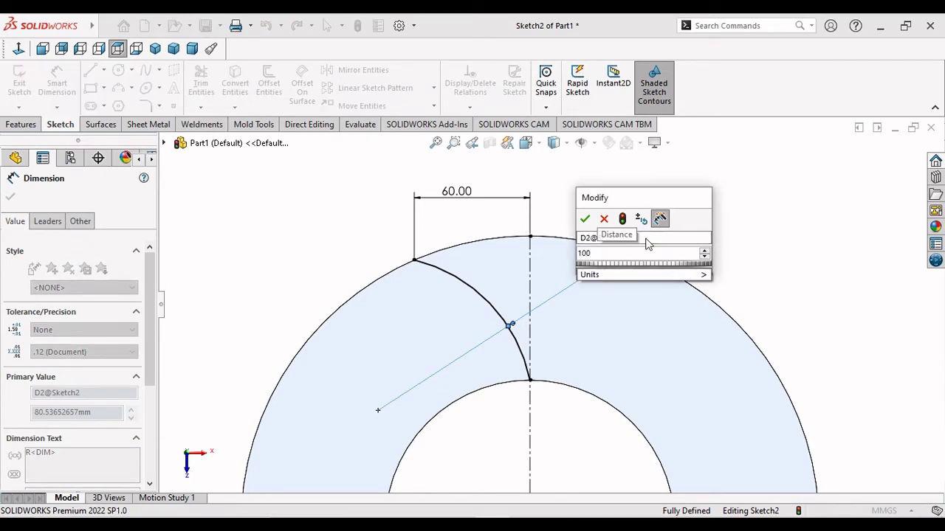
key("Return")
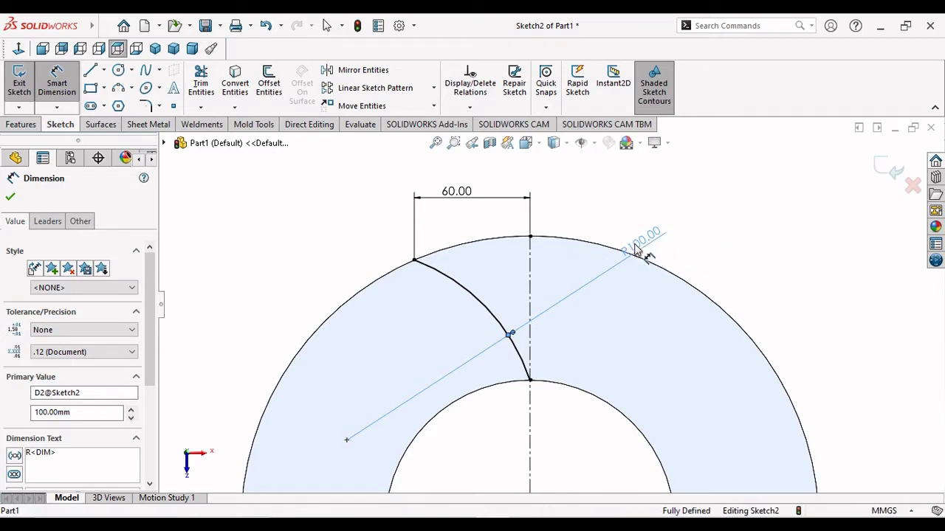
double_click(637, 242)
type("75")
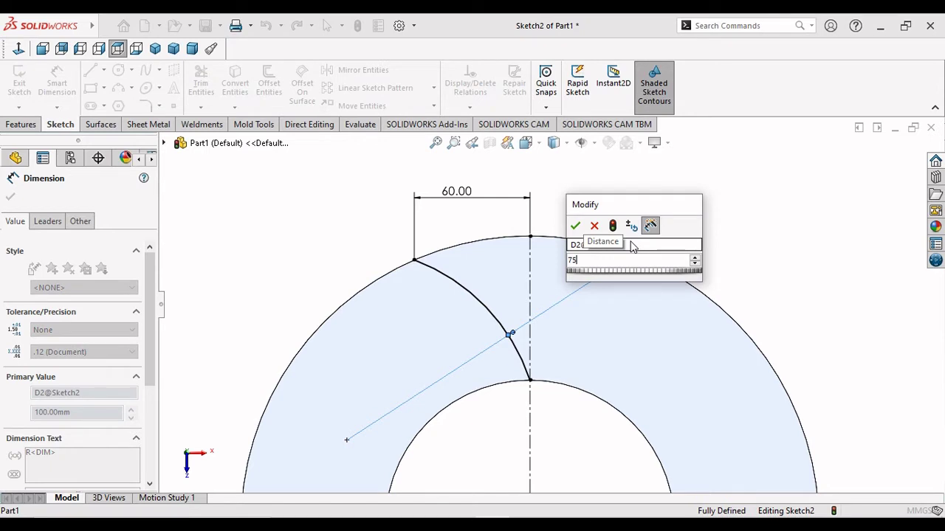
key("Return")
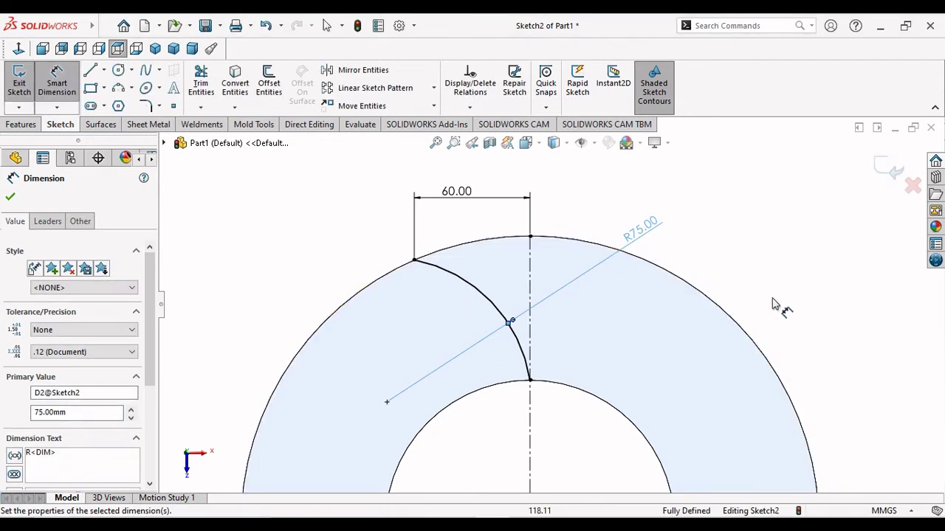
double_click(458, 191)
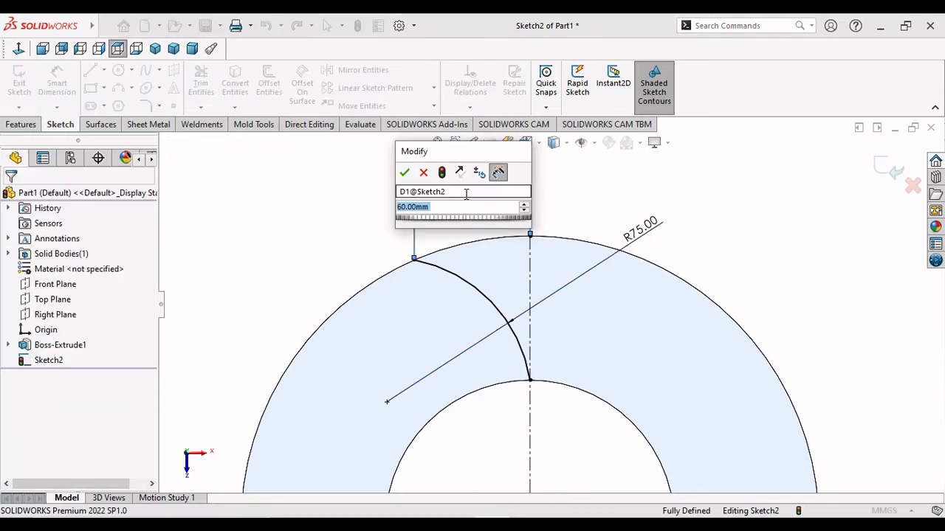
type("60")
key("Return")
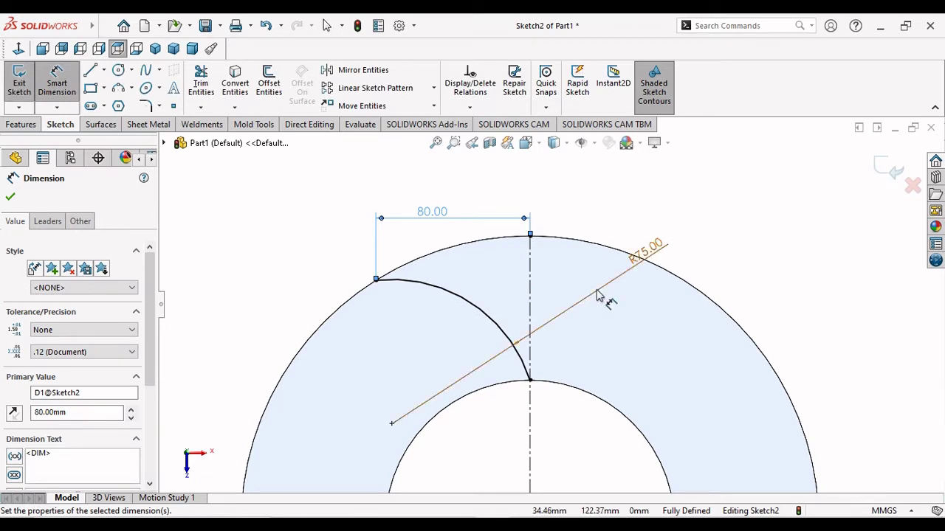
scroll(538, 379, "up", 2)
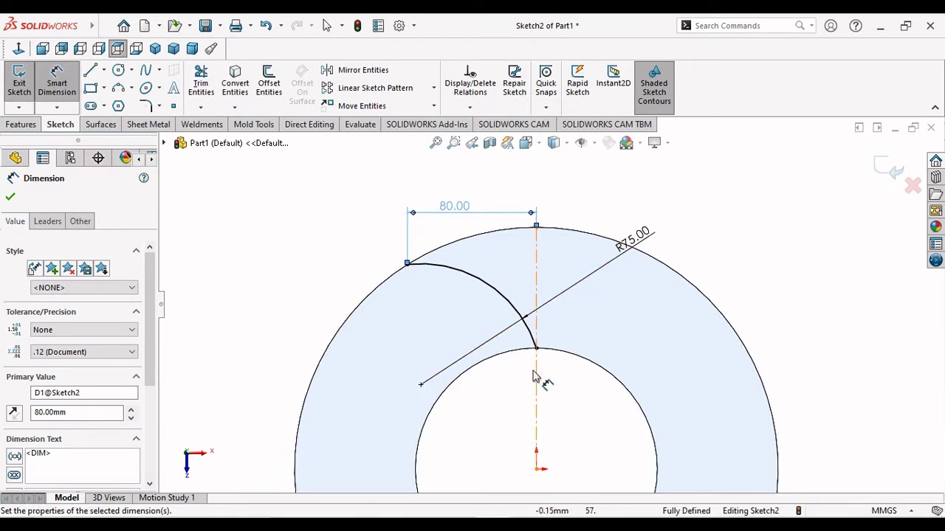
Make the blade arc's inner endpoint coincident with the ring's inner edge
left_click(9, 199)
scroll(563, 373, "down", 5)
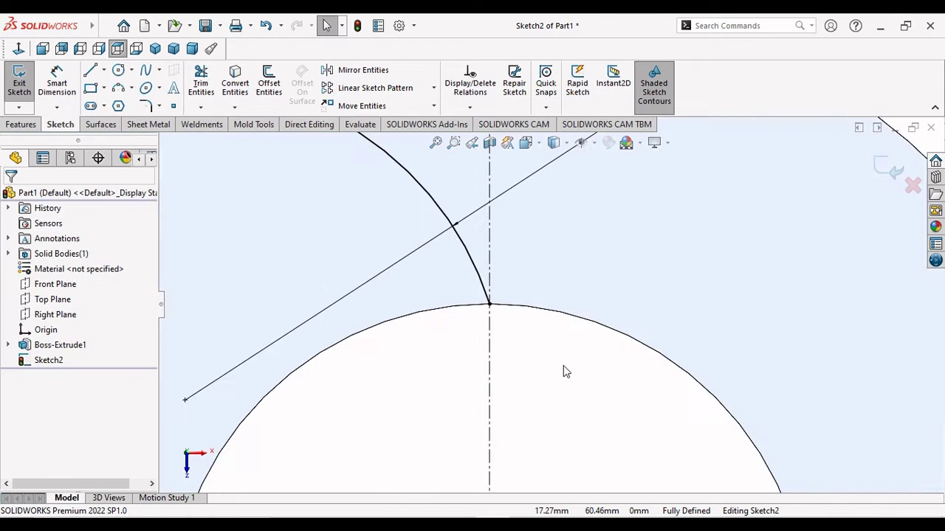
left_click(489, 305)
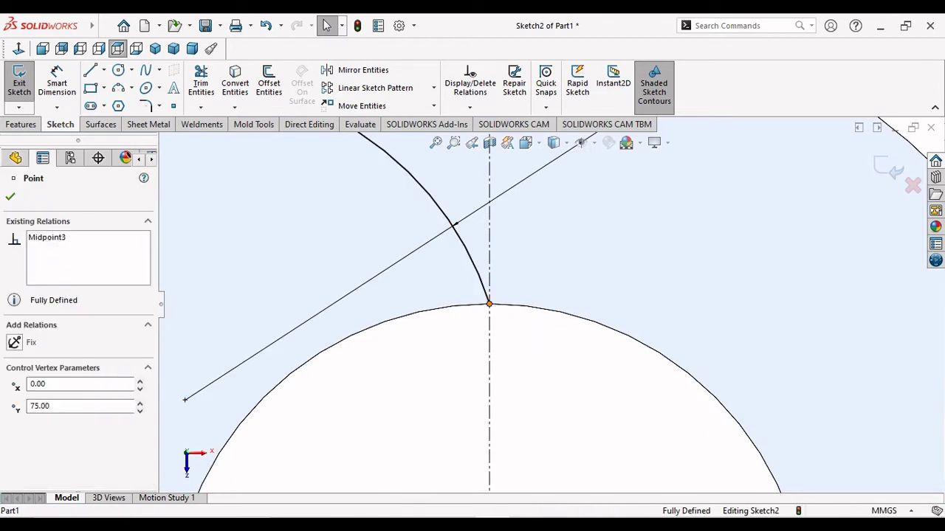
left_click(499, 309, "ctrl")
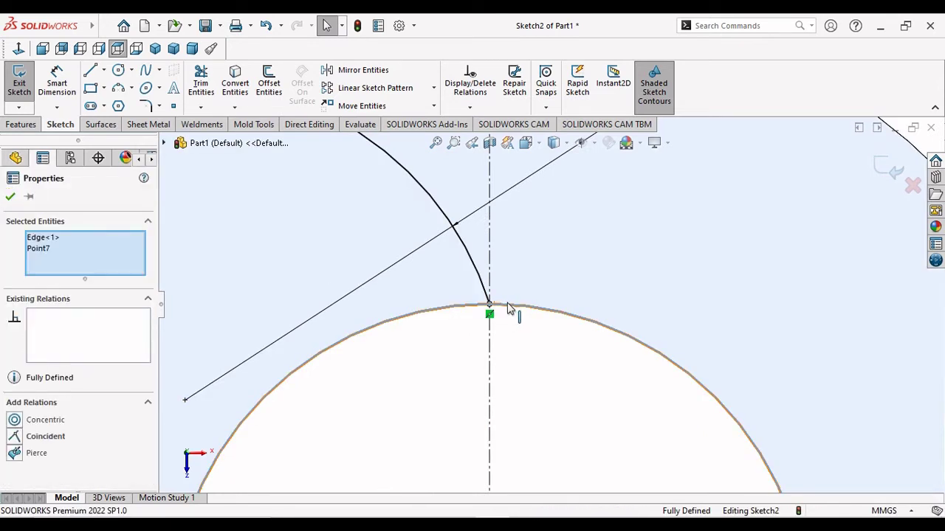
left_click(14, 437)
scroll(450, 363, "up", 3)
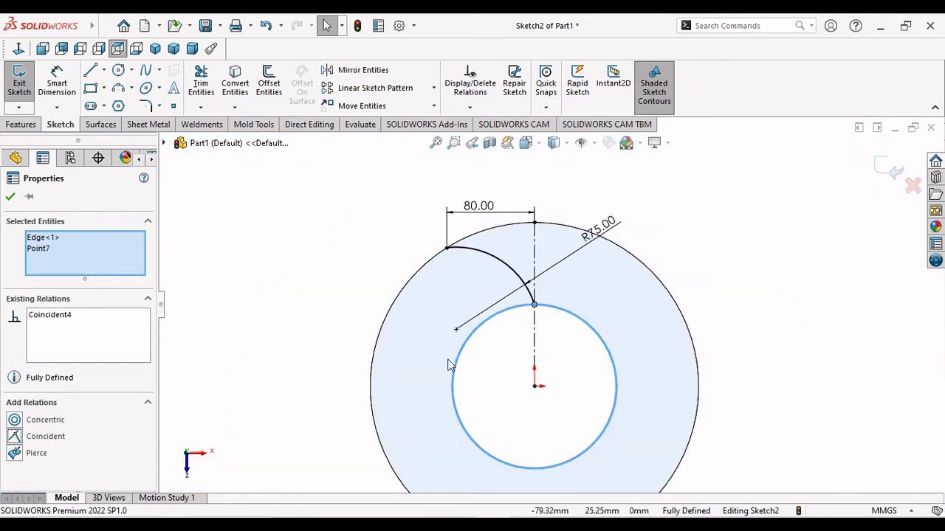
left_click(10, 197)
Check the outer endpoint's relation to the outer ring edge, then select the blade arc
scroll(424, 253, "down", 4)
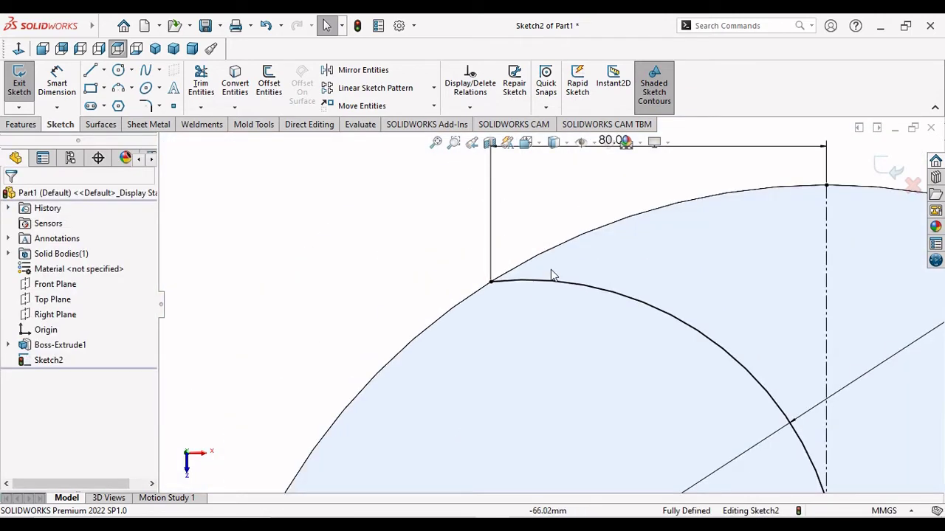
left_click(507, 279)
left_click(491, 281, "ctrl")
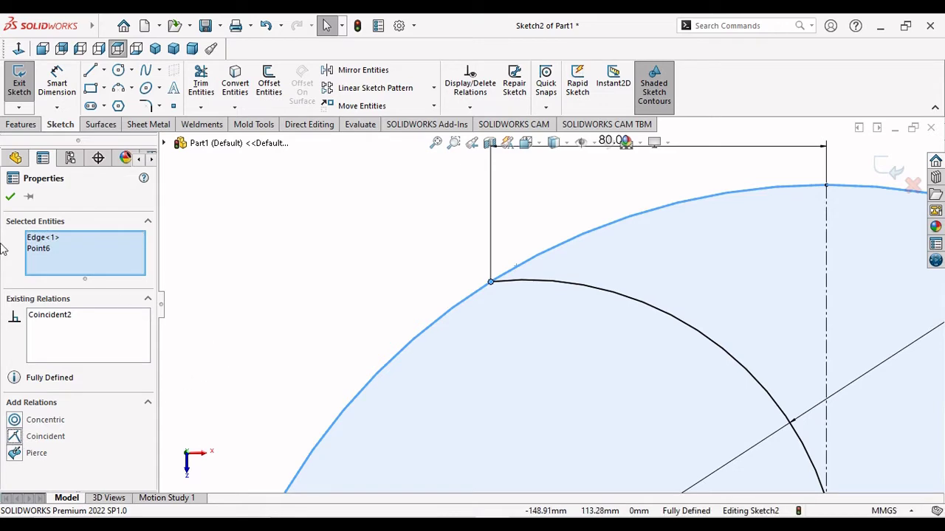
left_click(10, 197)
scroll(348, 268, "up", 5)
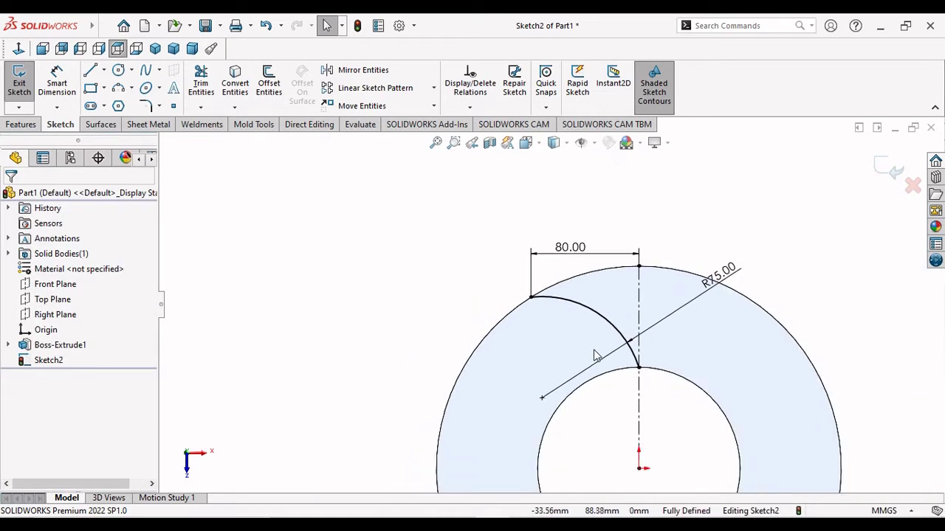
scroll(603, 344, "down", 3)
scroll(668, 341, "up", 1)
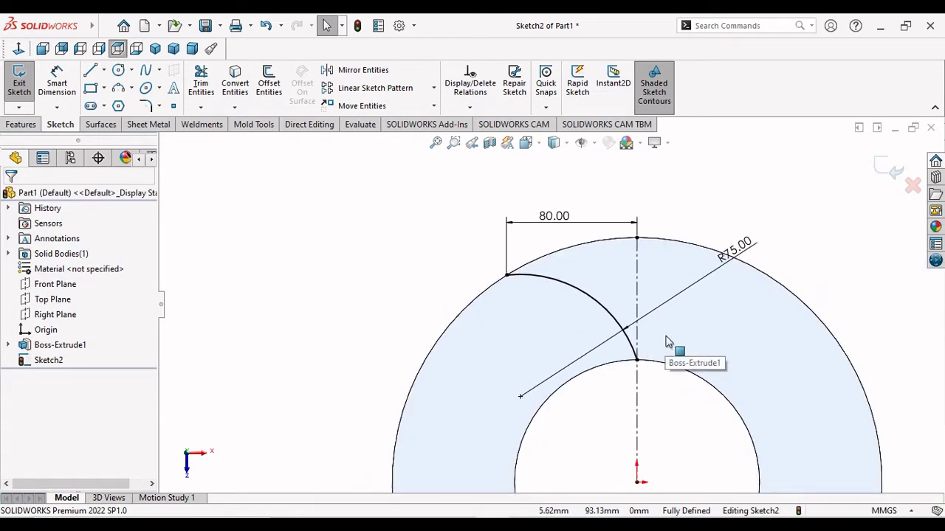
left_click(597, 307)
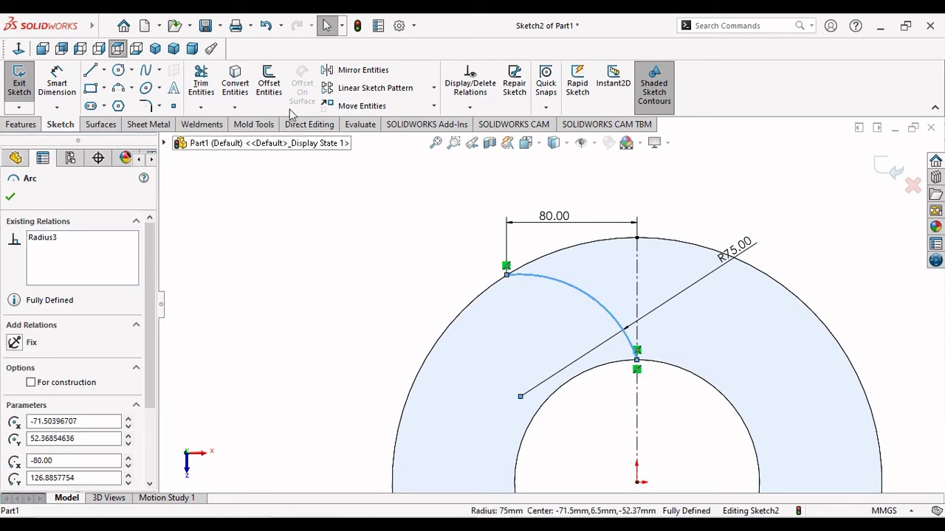
Offset the blade arc by 6.5 mm to the outer side with Reverse ticked
left_click(264, 87)
type("6.5")
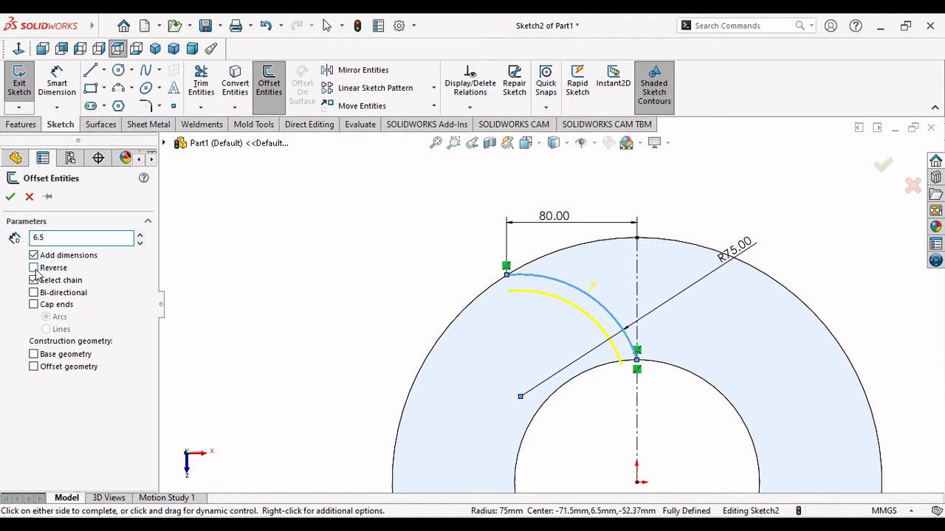
key("Return")
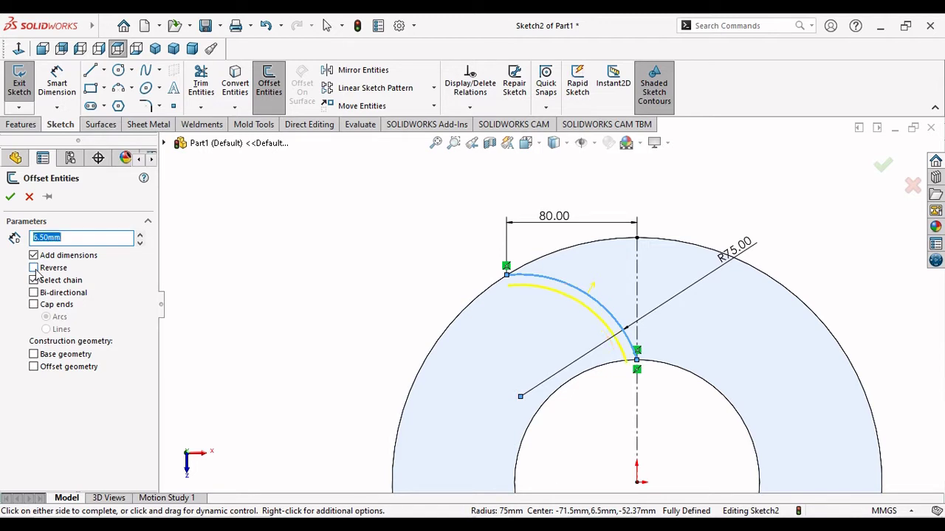
left_click(34, 268)
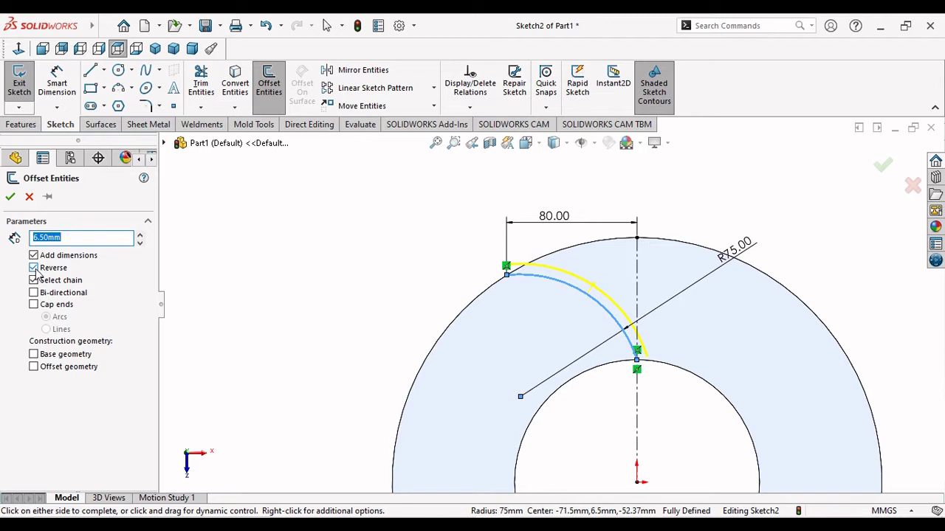
left_click(34, 268)
left_click(34, 268)
left_click(10, 199)
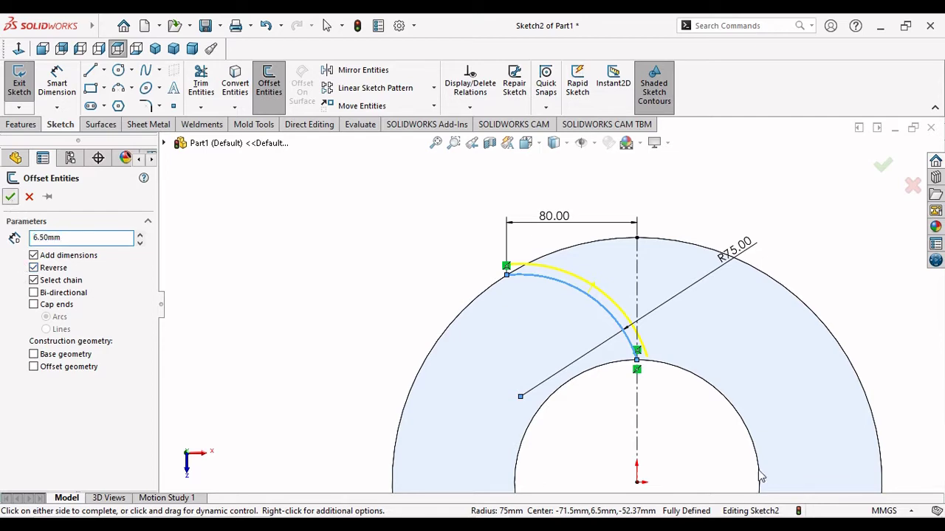
scroll(631, 361, "down", 3)
scroll(591, 339, "down", 2)
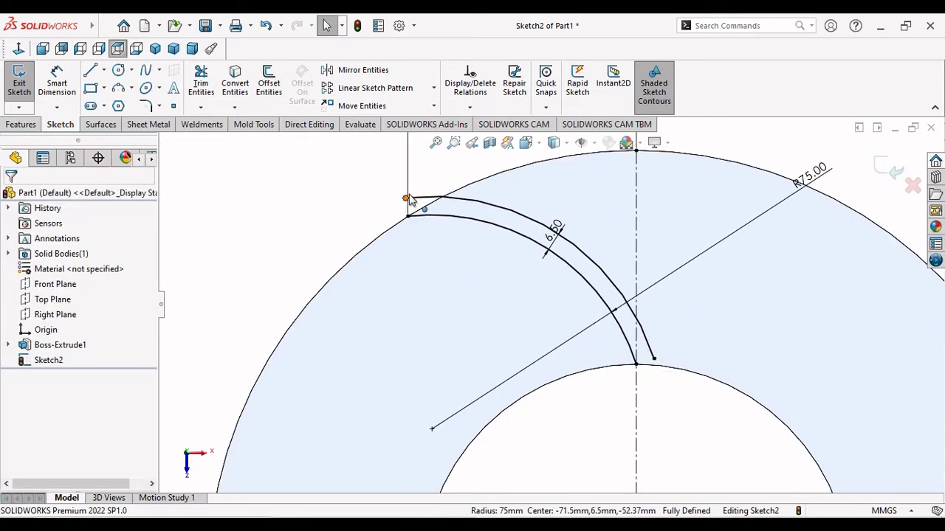
scroll(455, 251, "down", 2)
left_click(430, 223)
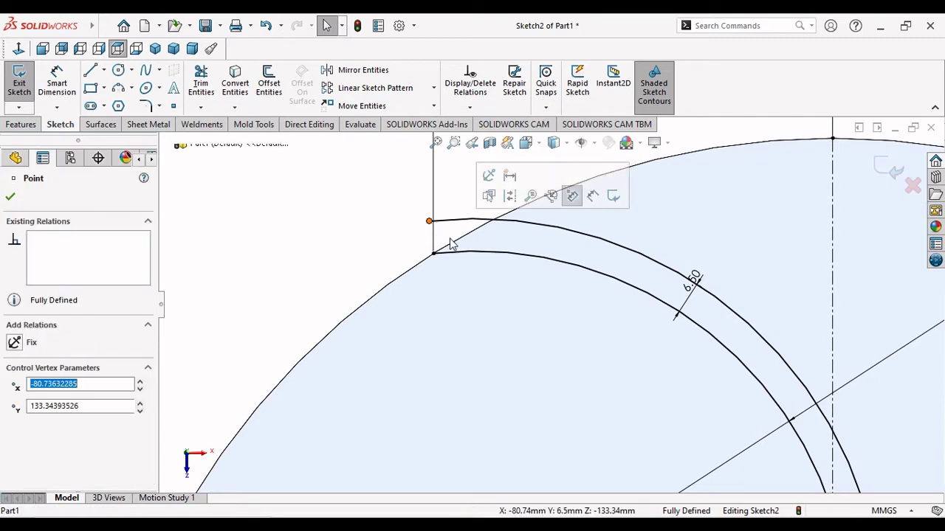
left_click(460, 244, "ctrl")
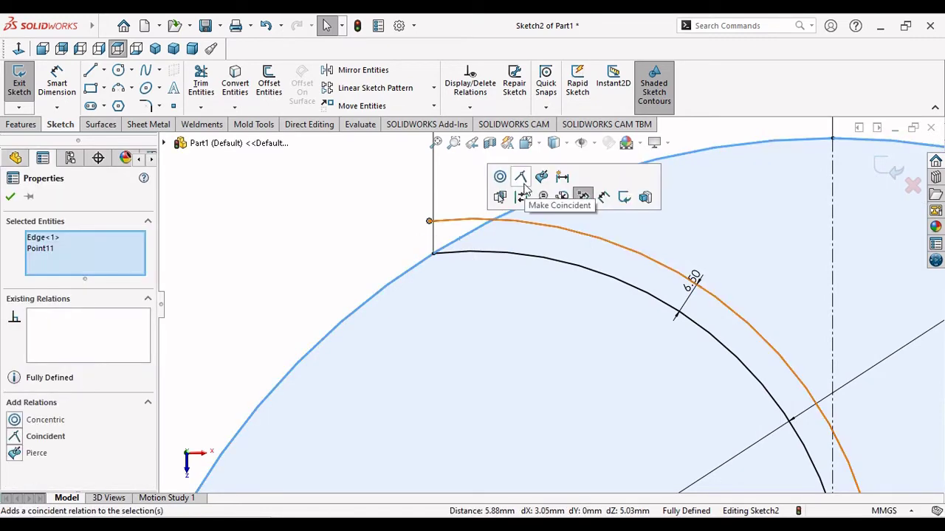
left_click(522, 182)
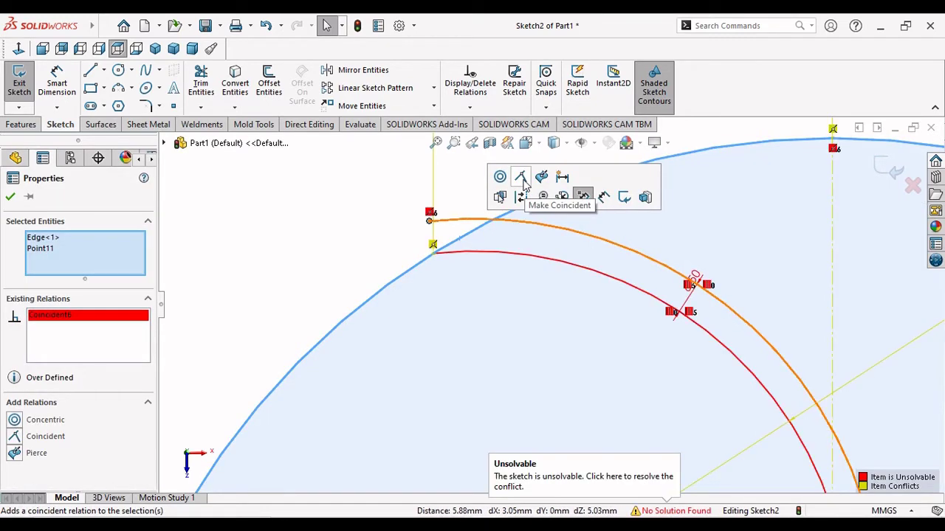
right_click(105, 322)
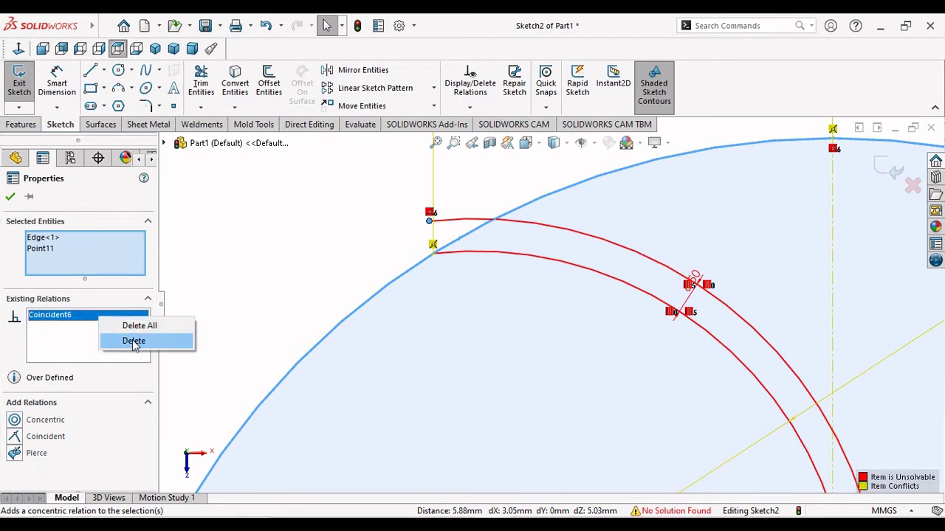
left_click(135, 341)
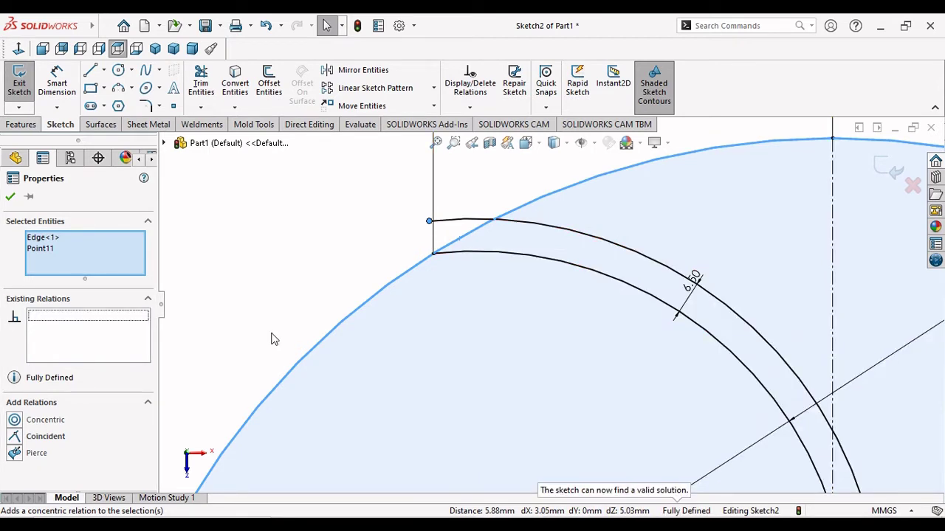
scroll(377, 321, "down", 1)
scroll(401, 295, "down", 1)
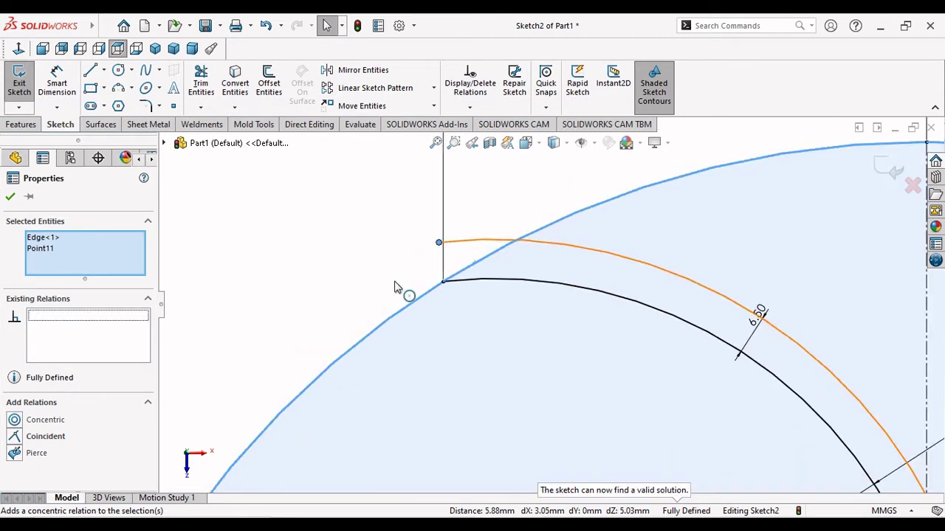
scroll(300, 319, "up", 3)
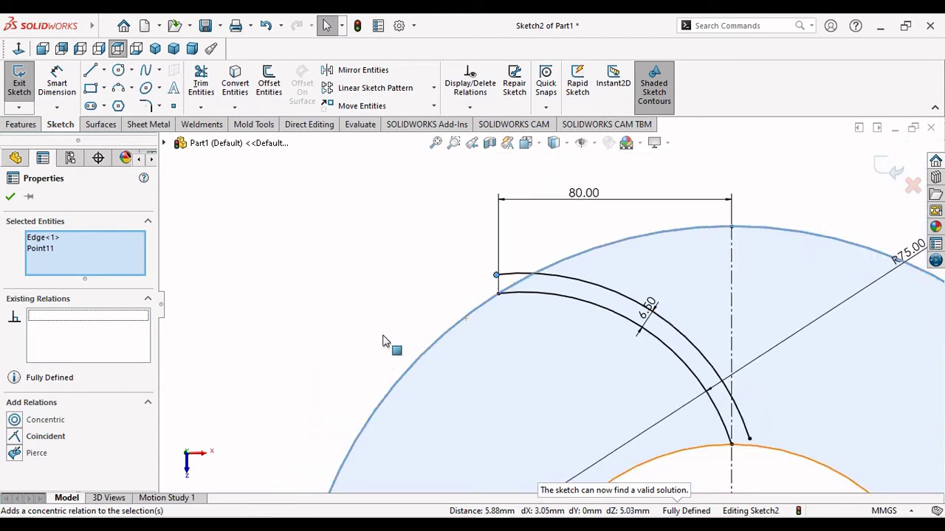
scroll(413, 350, "up", 1)
scroll(710, 399, "down", 1)
scroll(661, 406, "down", 2)
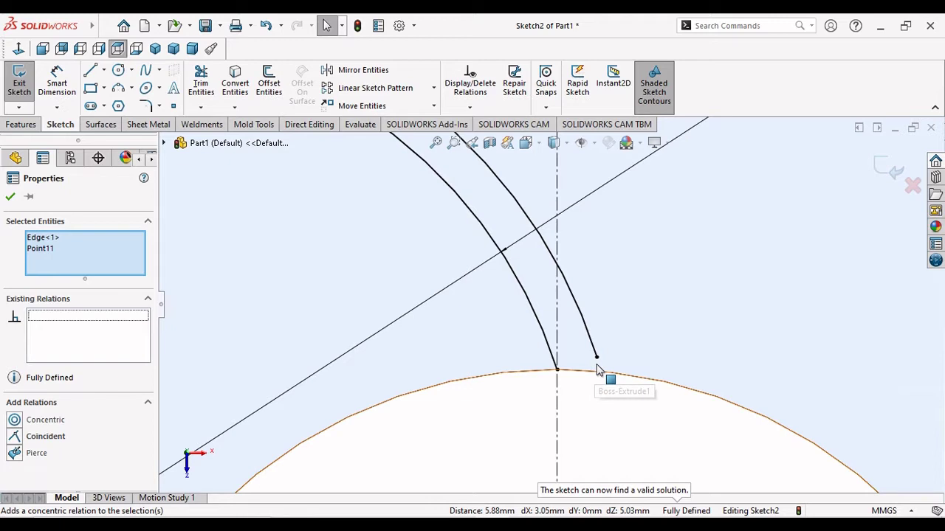
left_click(10, 198)
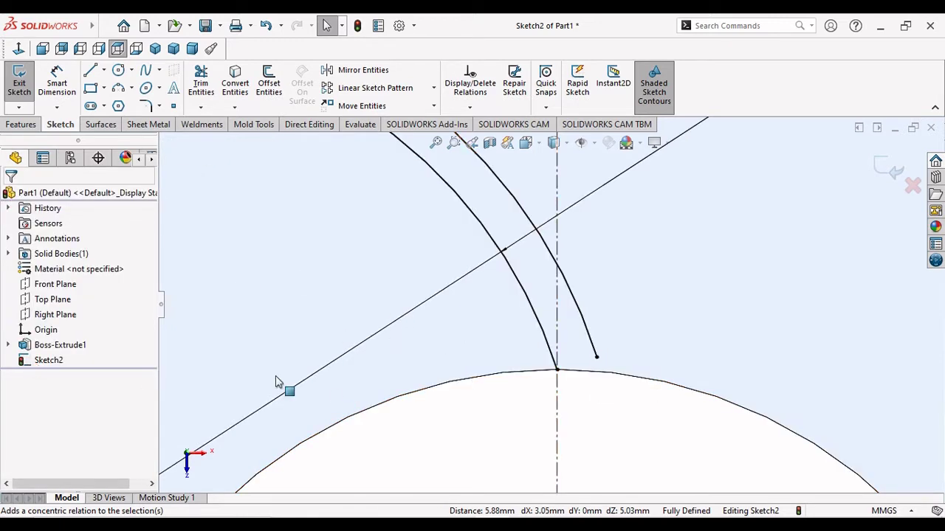
left_click(596, 359)
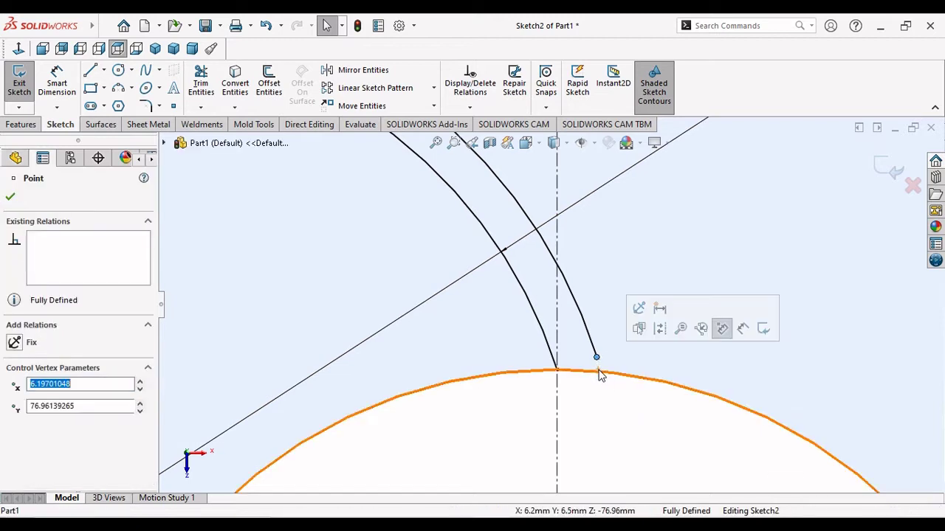
left_click(604, 374, "ctrl")
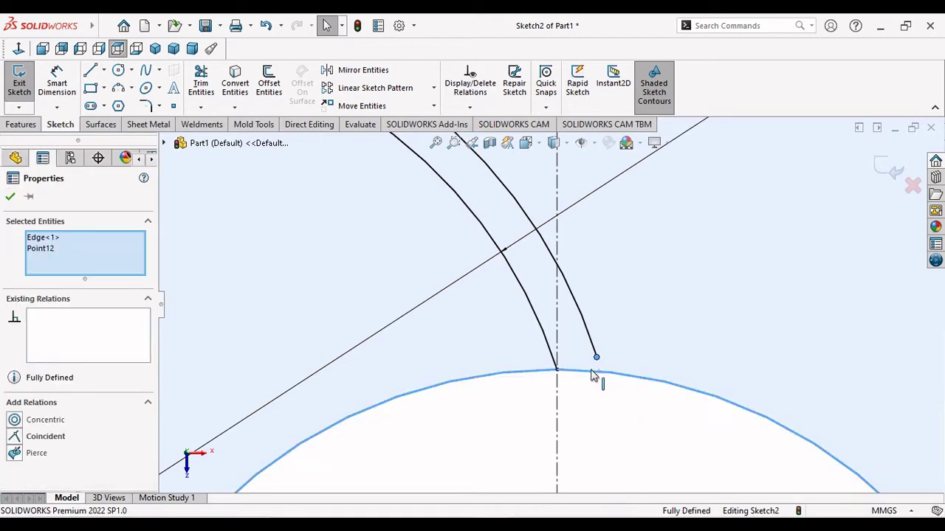
left_click(14, 436)
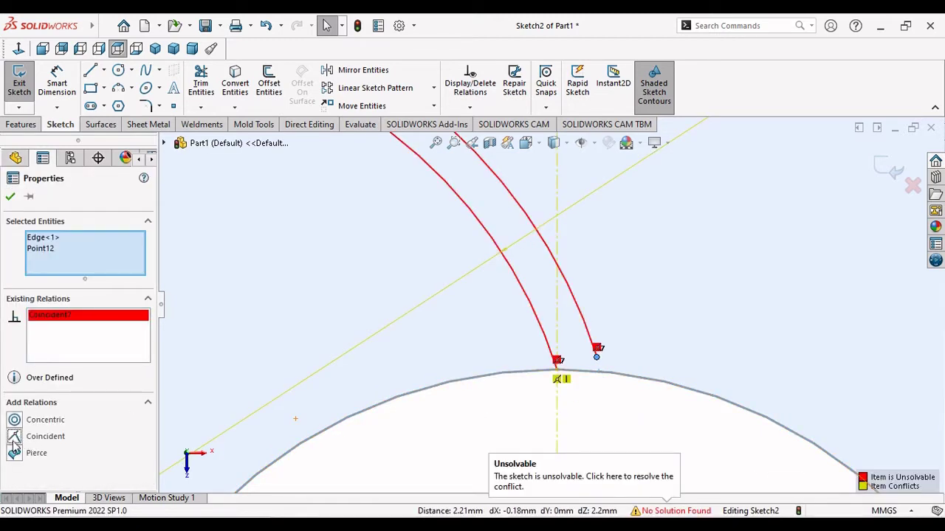
right_click(64, 319)
left_click(92, 337)
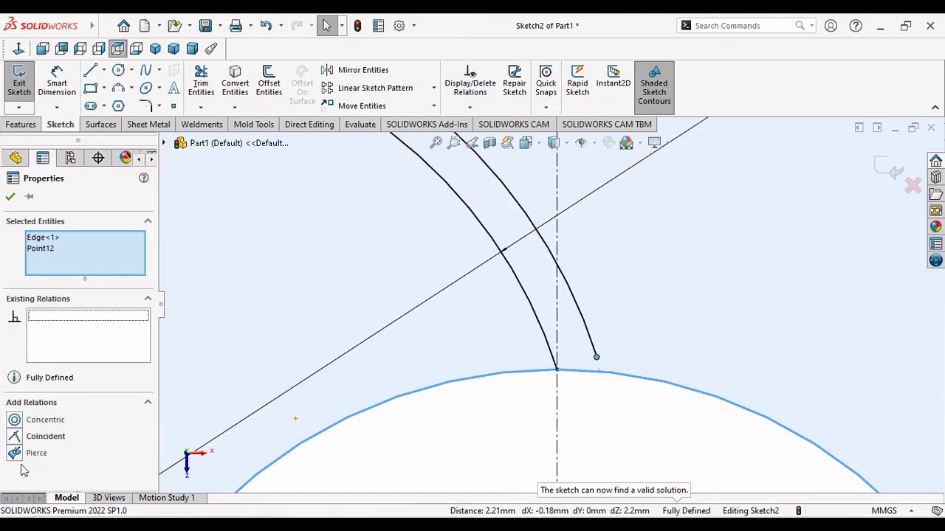
left_click(15, 453)
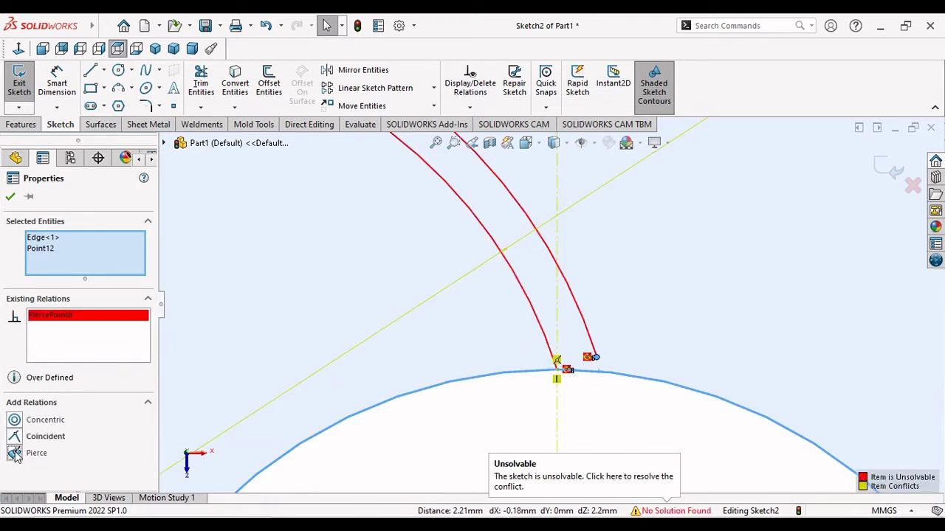
right_click(60, 319)
left_click(92, 340)
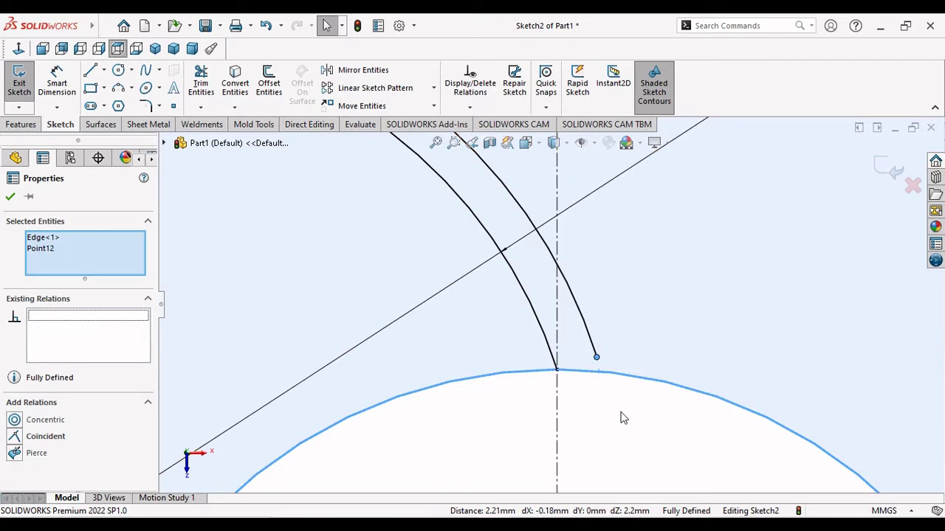
scroll(622, 417, "up", 3)
scroll(605, 411, "up", 2)
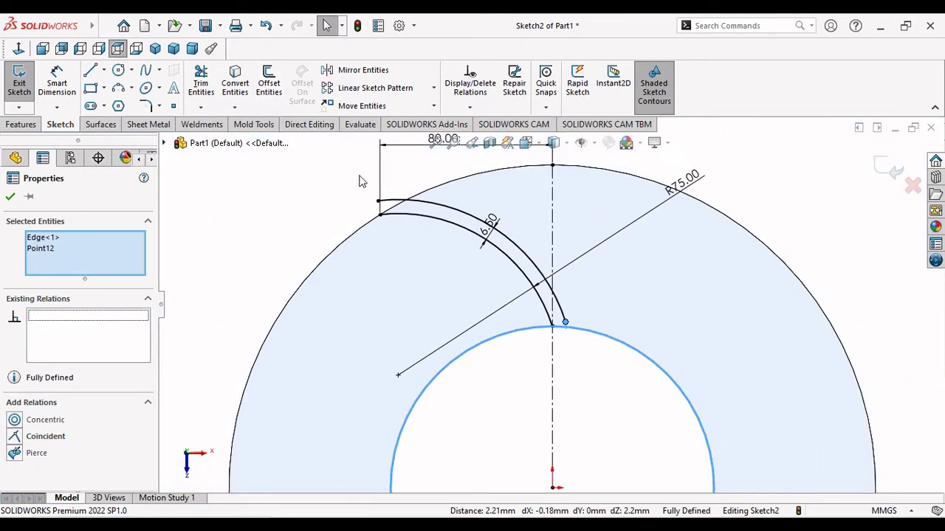
scroll(418, 198, "down", 3)
Undo an accidental trim of the inner blade arc and check the ring circles
left_click(10, 197)
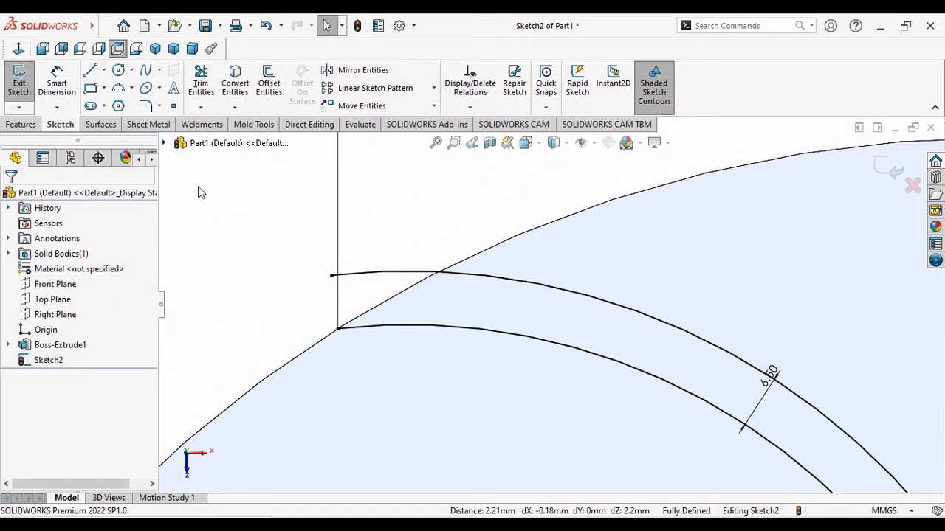
left_click(201, 79)
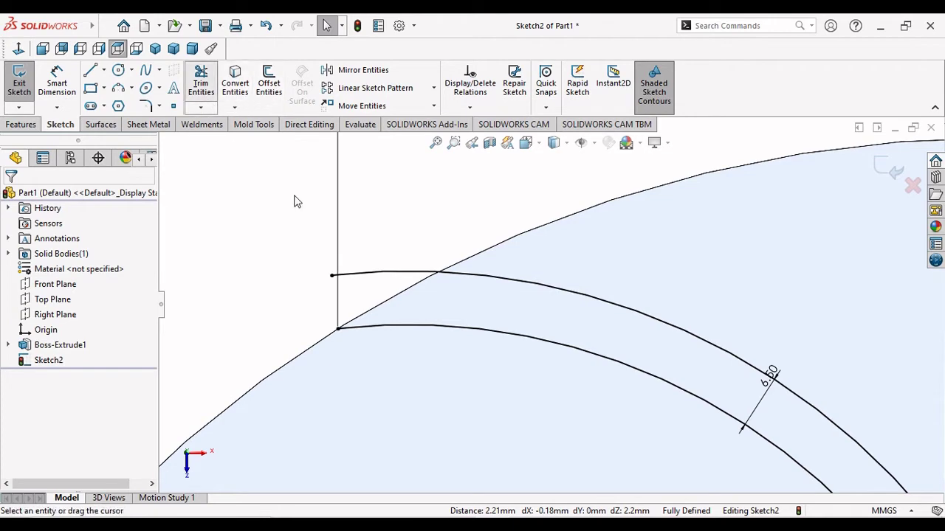
left_click_drag(371, 293, 392, 281)
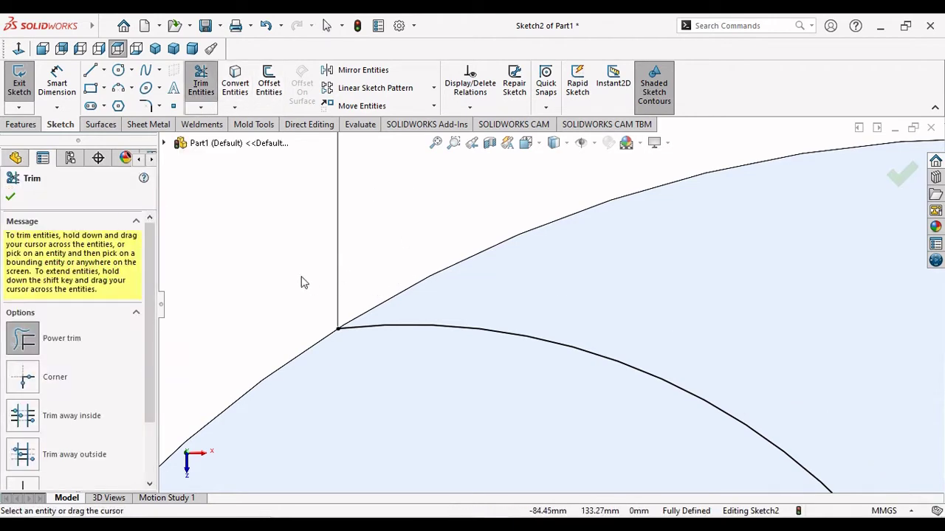
key("Escape")
key("ctrl+z")
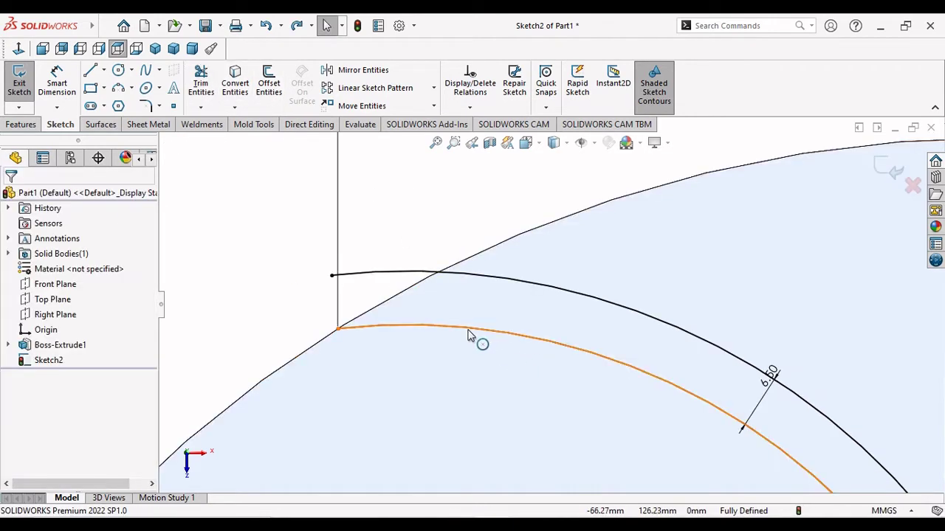
scroll(476, 340, "up", 5)
scroll(552, 289, "up", 3)
scroll(497, 276, "down", 5)
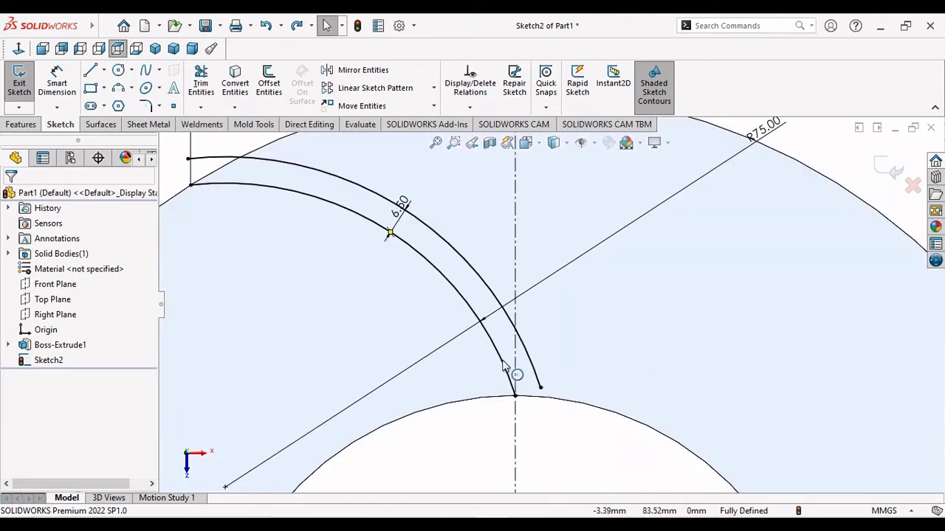
scroll(543, 329, "up", 3)
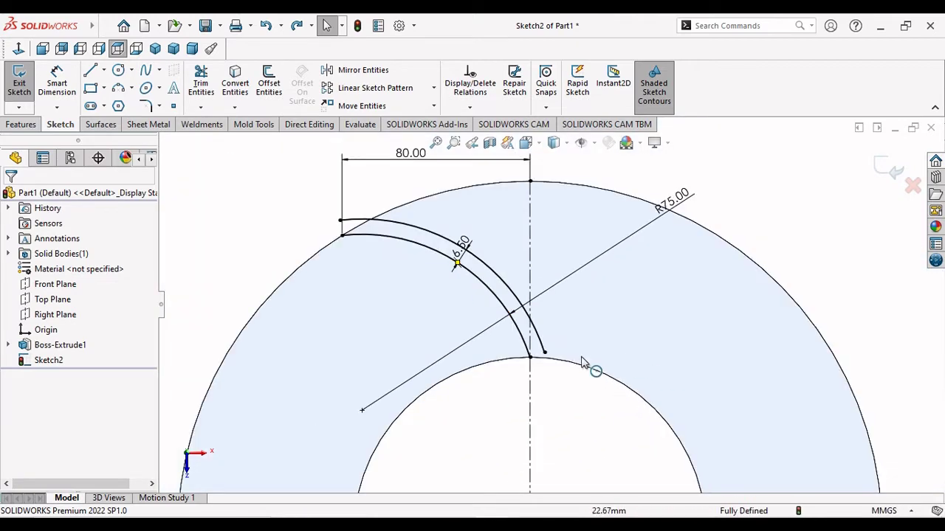
left_click(418, 204)
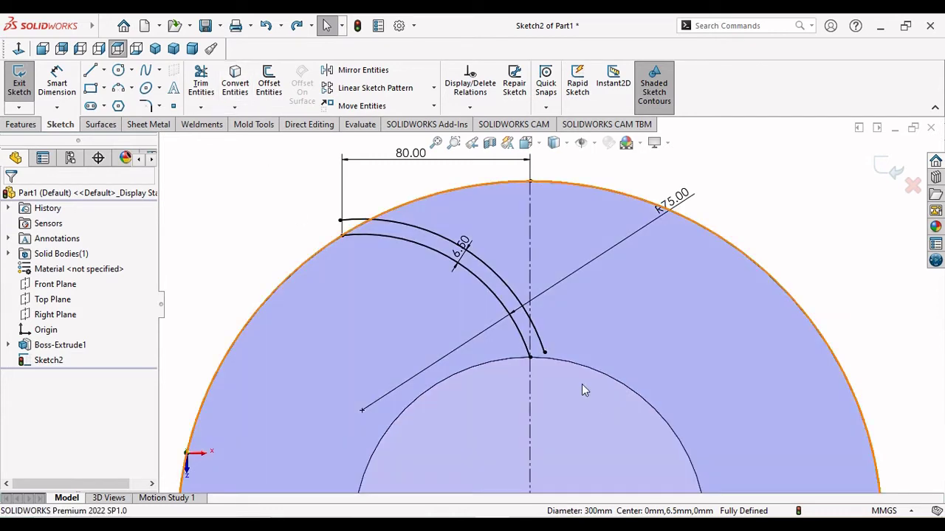
left_click(574, 362)
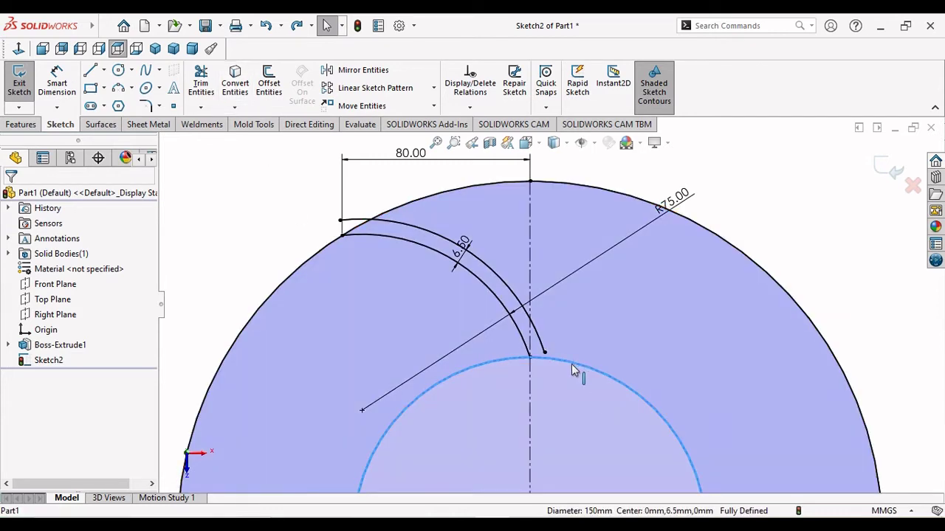
key("Escape")
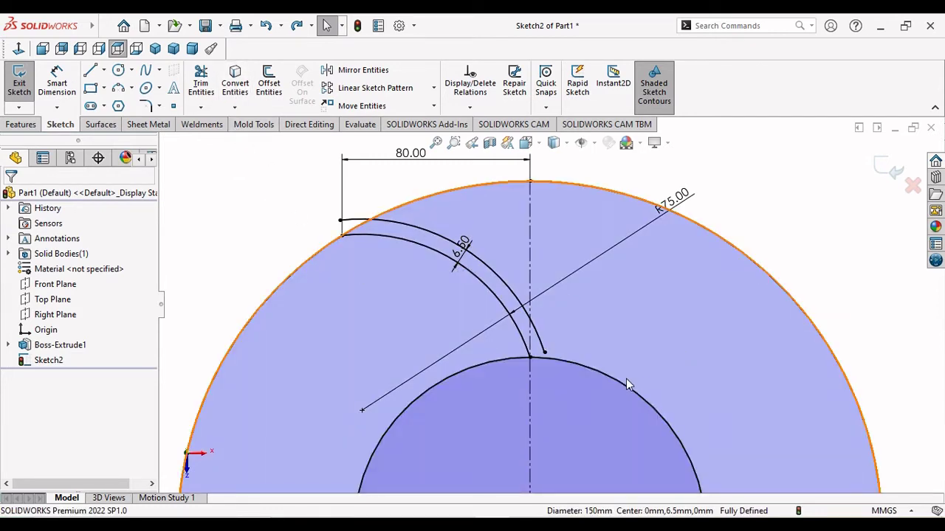
Power-trim the outer blade arc's overhang back to the outer rim
scroll(543, 350, "up", 2)
scroll(517, 331, "down", 2)
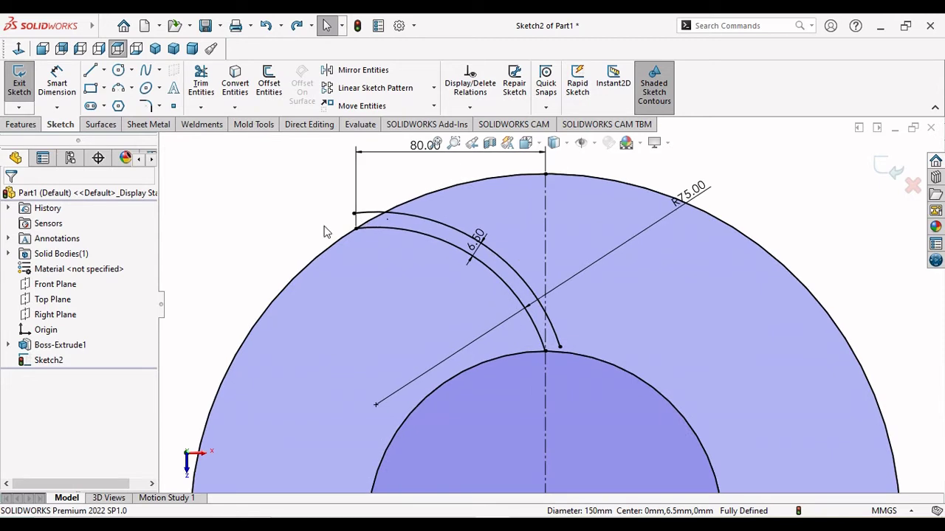
left_click(201, 81)
left_click_drag(360, 225, 363, 223)
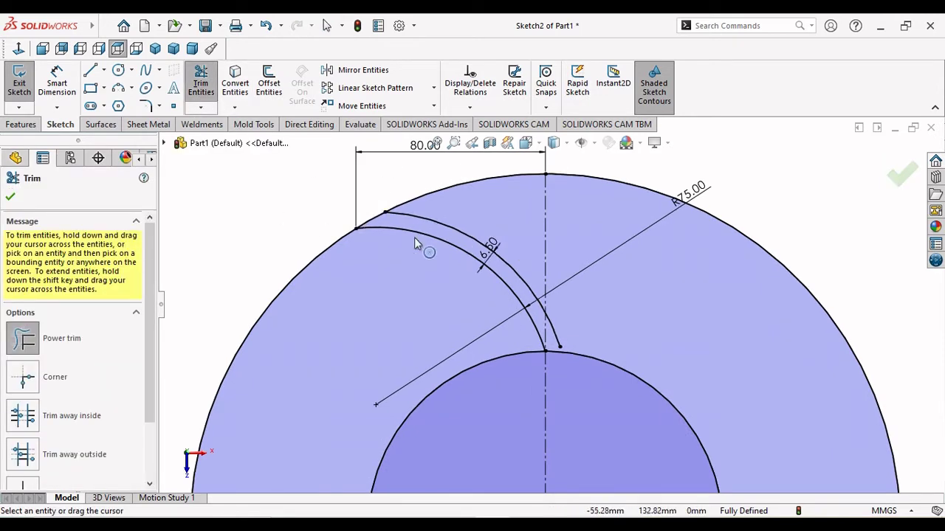
scroll(593, 331, "down", 4)
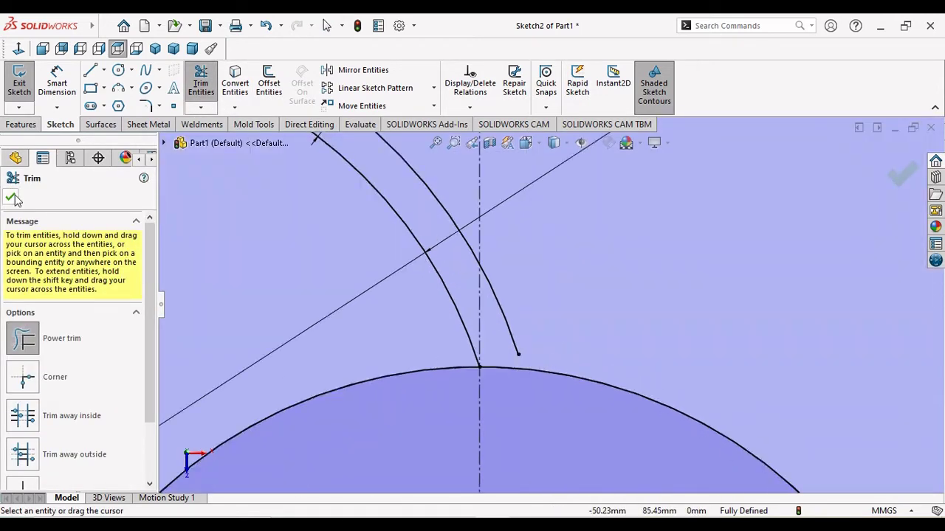
left_click(11, 197)
Try making the blade arc's inner end coincident with the ring arc, deleting the conflicting relation
left_click(518, 355)
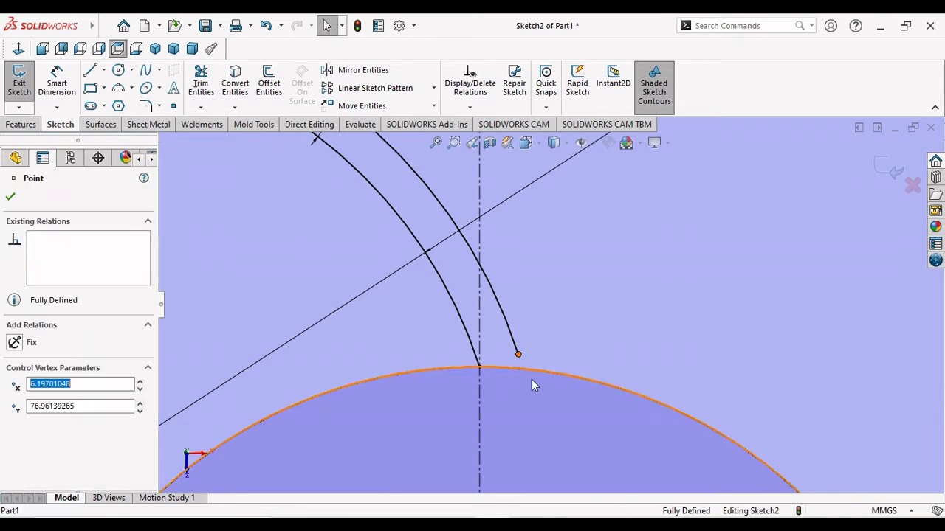
left_click(527, 373)
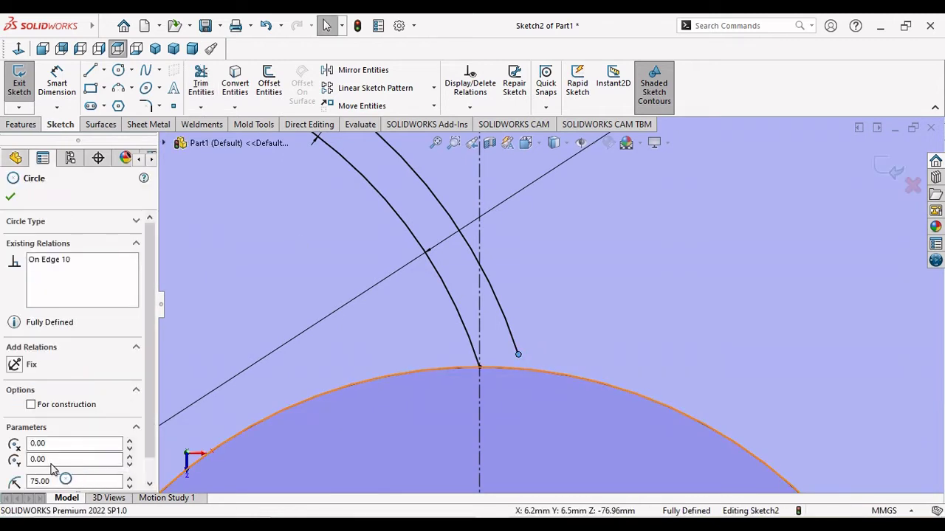
left_click(14, 436)
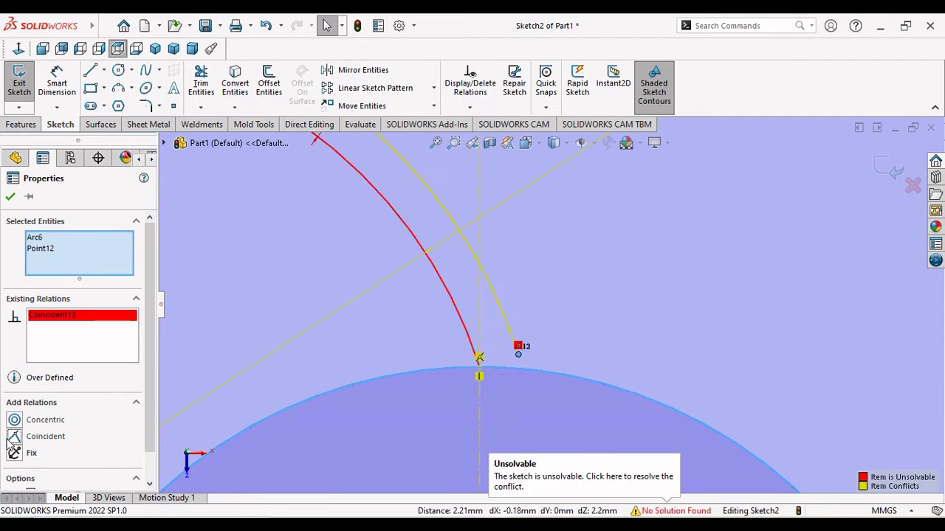
right_click(43, 319)
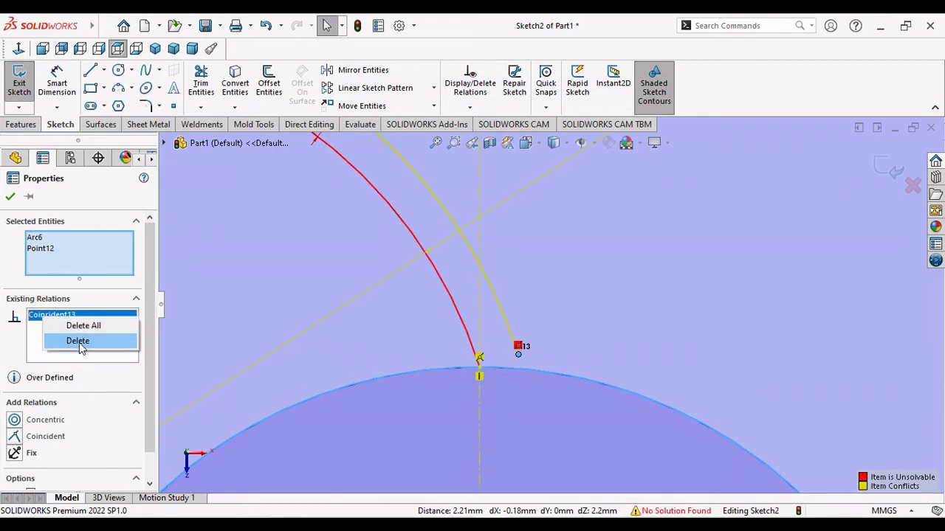
left_click(79, 341)
scroll(591, 398, "down", 3)
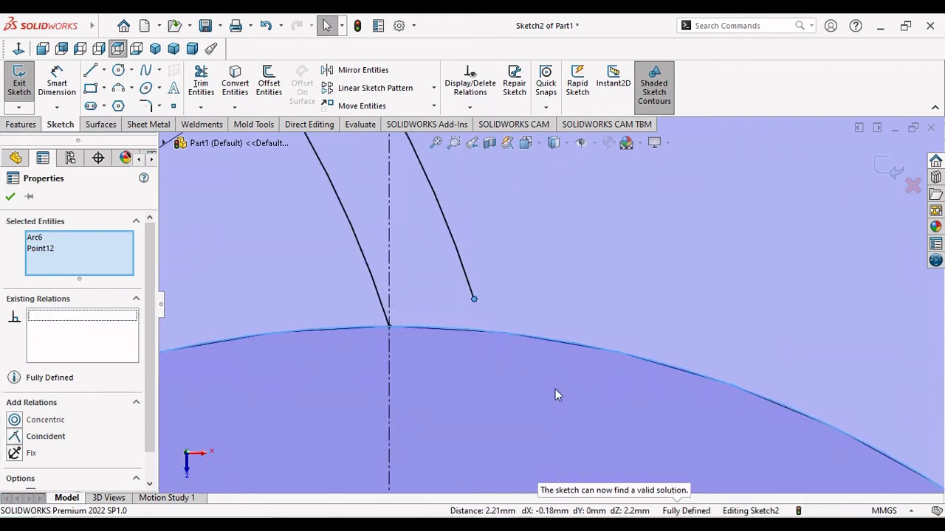
left_click(472, 300)
left_click(476, 334, "ctrl")
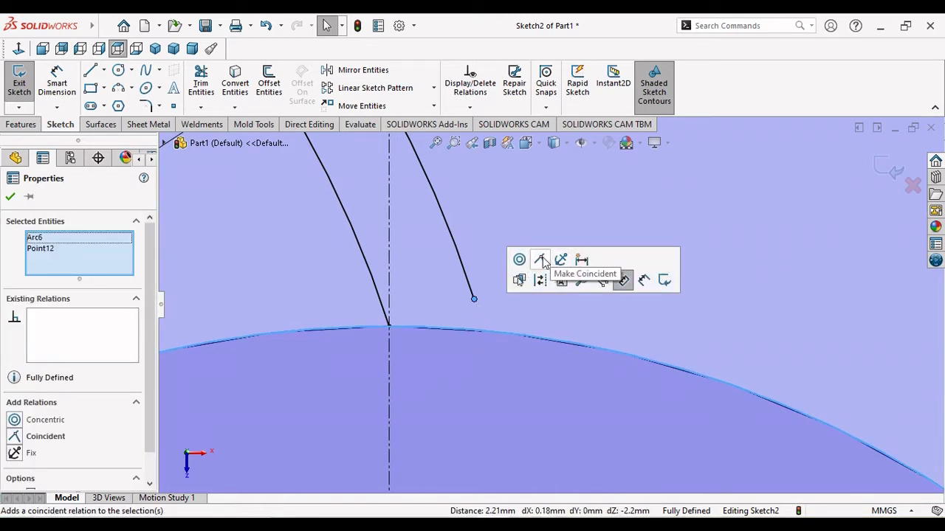
scroll(441, 371, "up", 1)
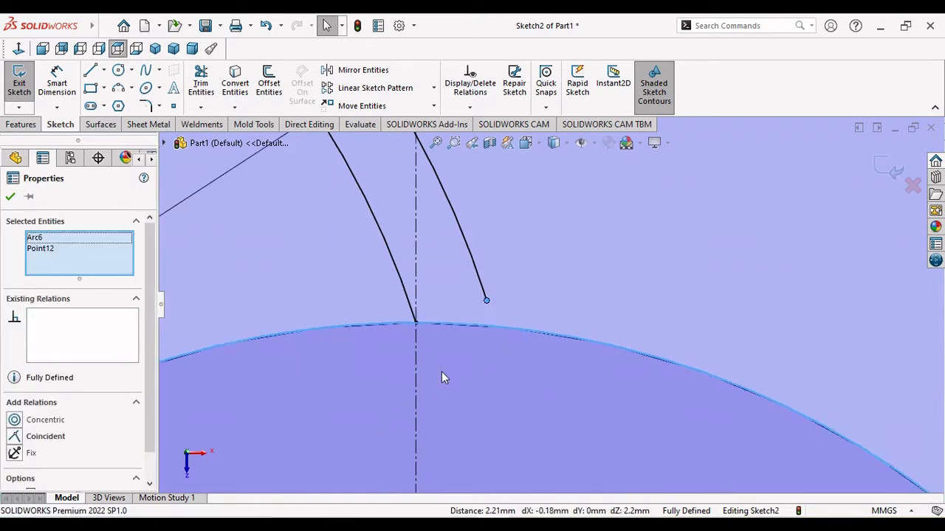
scroll(546, 302, "up", 3)
left_click(546, 301)
scroll(520, 308, "down", 2)
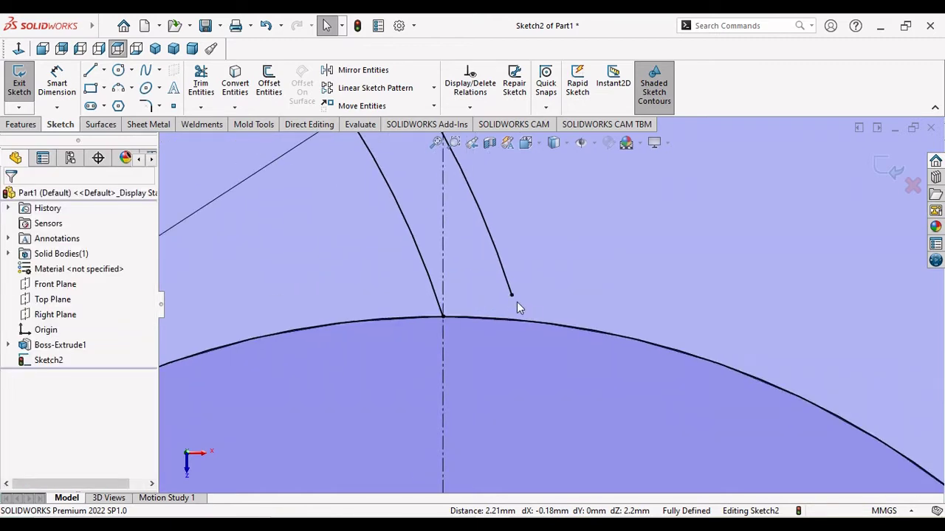
Retry the coincident relation, remove the conflict, and close the panel with Sketch2 fully defined
left_click(512, 296)
left_click(515, 319)
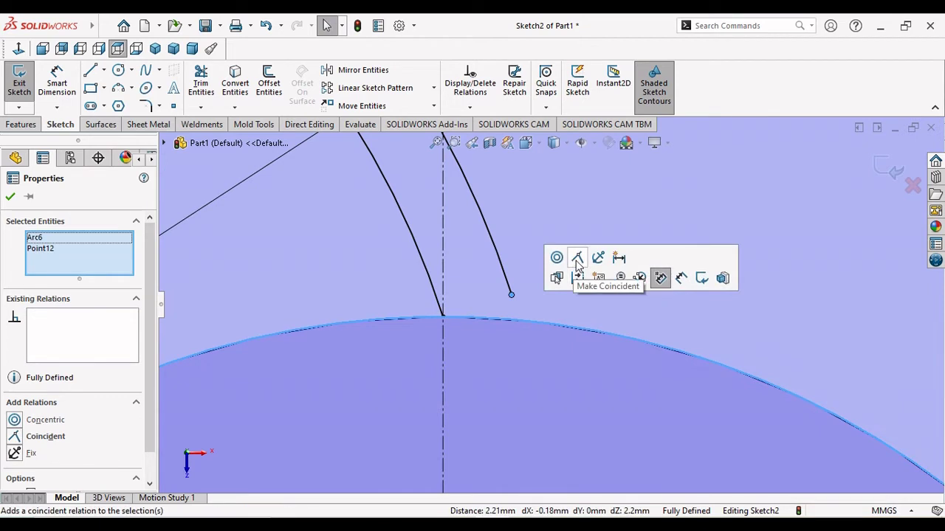
left_click(578, 258)
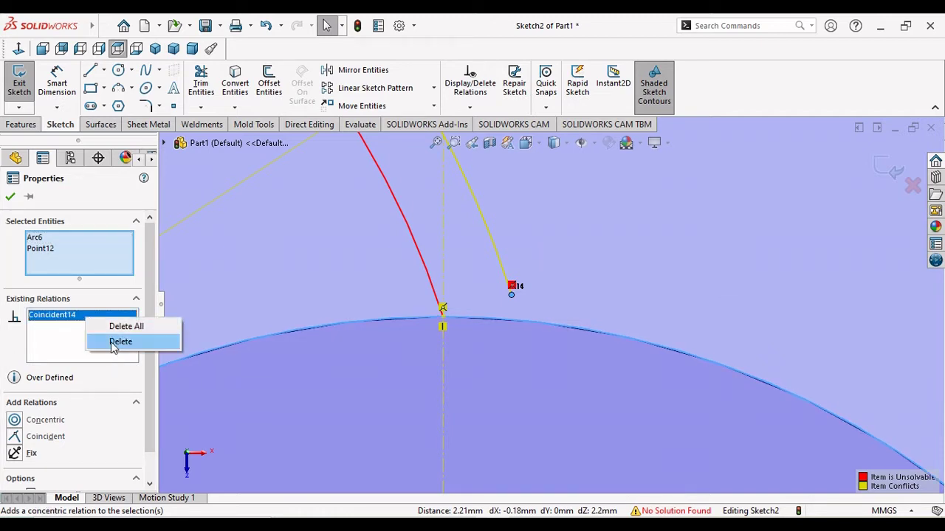
left_click(118, 342)
scroll(586, 421, "up", 3)
scroll(563, 301, "up", 5)
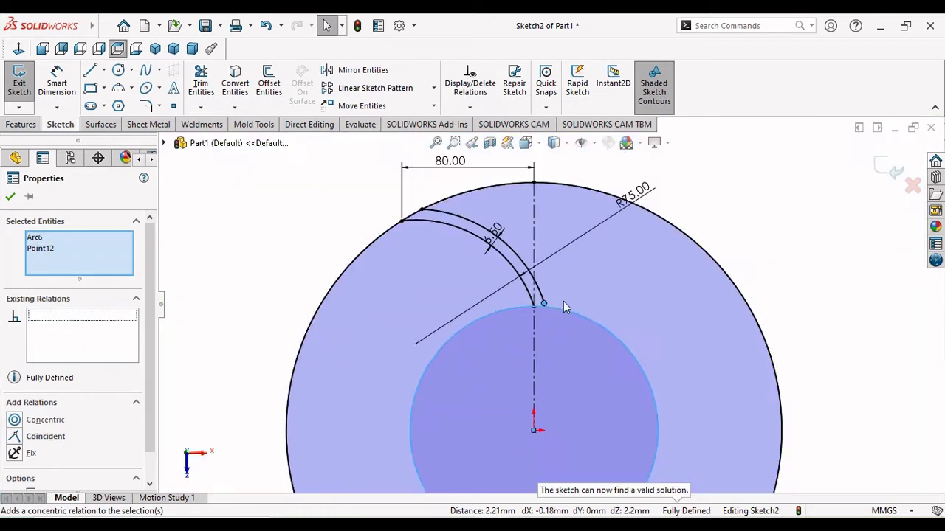
scroll(555, 301, "down", 3)
scroll(554, 298, "down", 2)
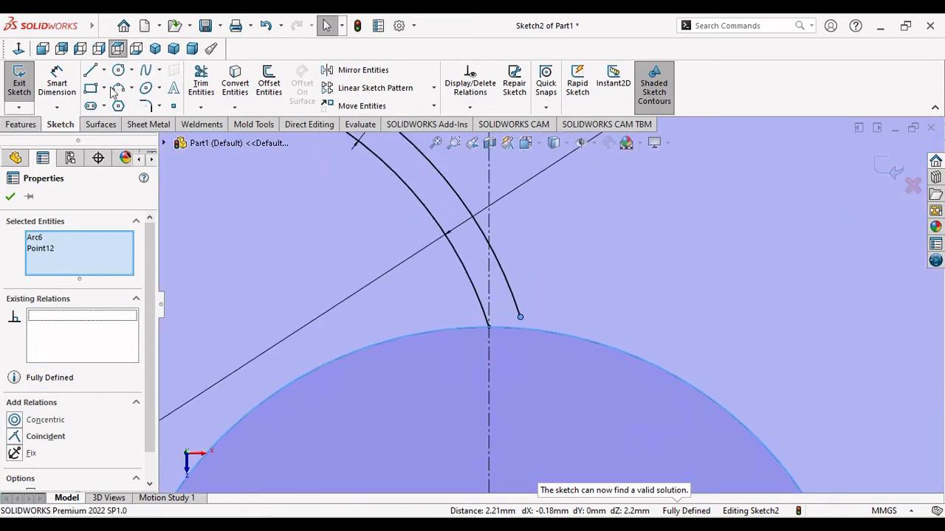
left_click(10, 197)
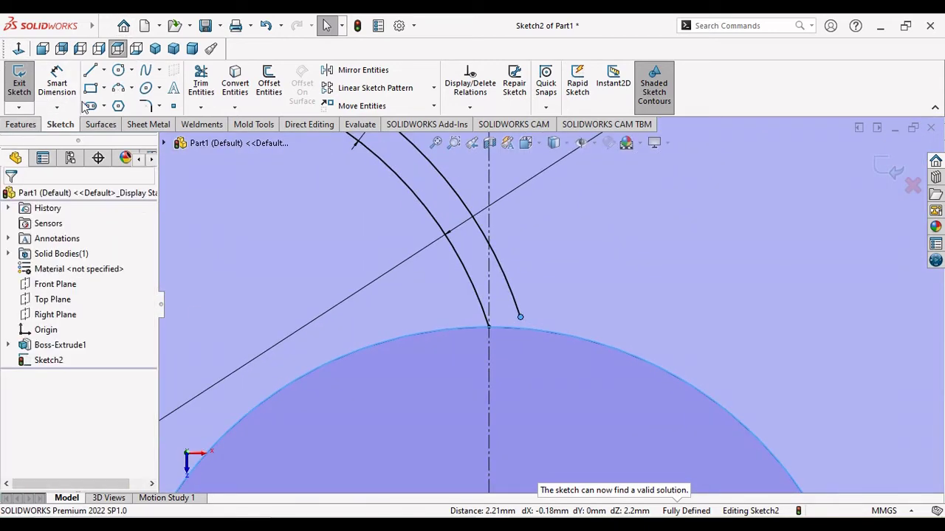
Draw a short three-point arc from the blade's free end to the inner circle
left_click(121, 88)
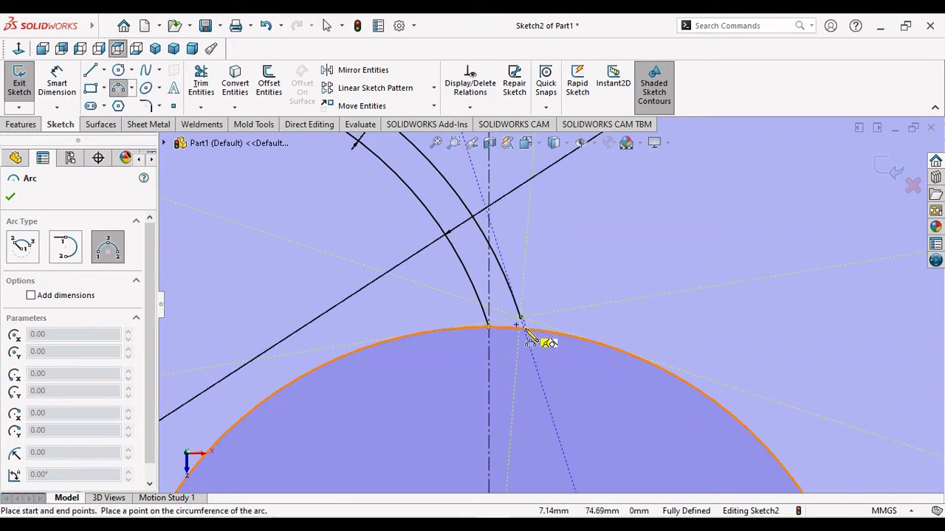
left_click(523, 329)
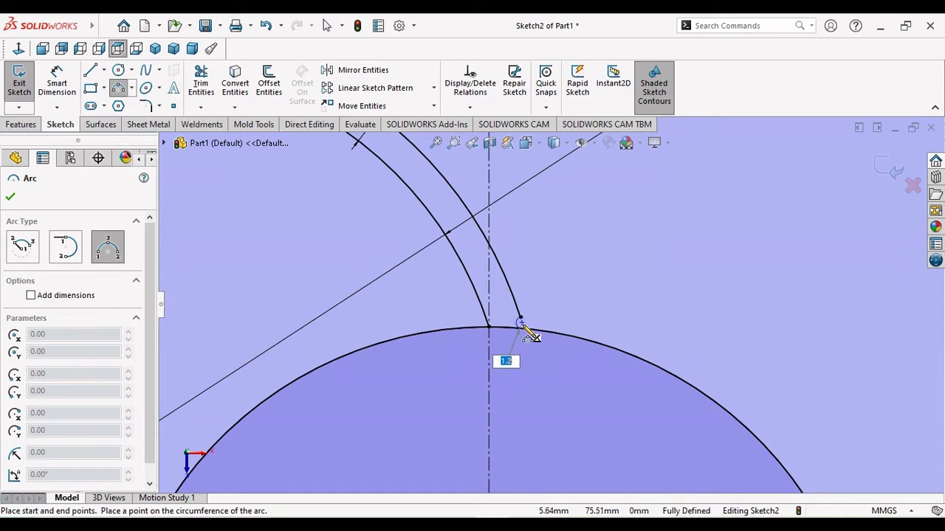
left_click(525, 330)
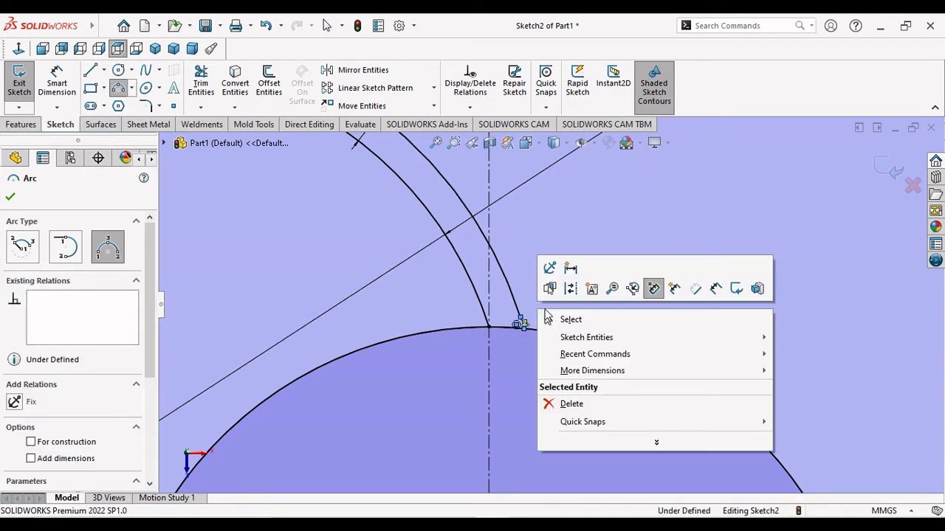
right_click(524, 325)
left_click(550, 317)
Drag the connecting arc into a gentler curve
scroll(533, 338, "down", 1)
scroll(529, 336, "down", 1)
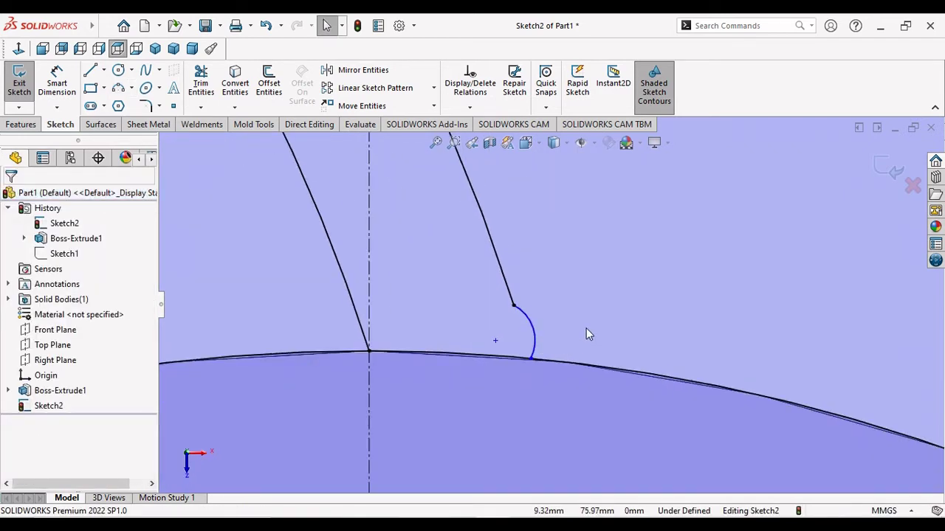
scroll(524, 336, "down", 1)
scroll(516, 336, "down", 1)
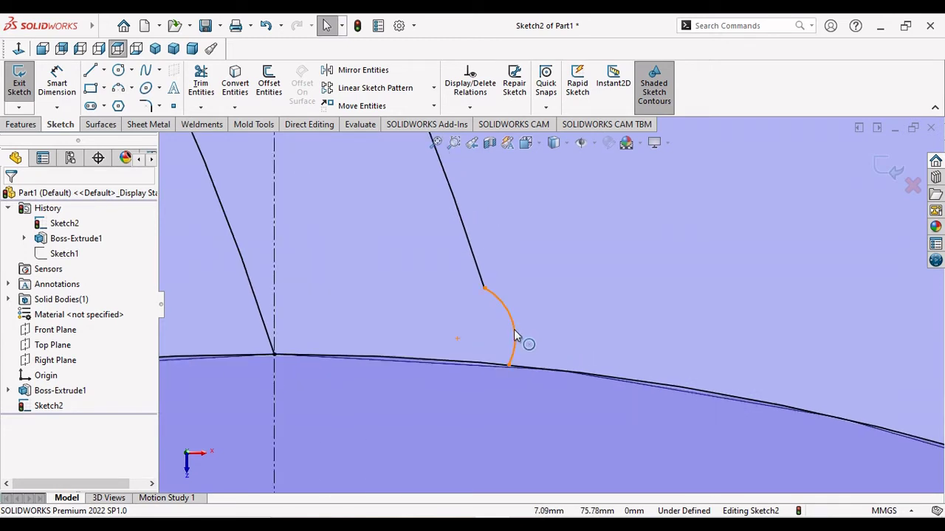
left_click(514, 328)
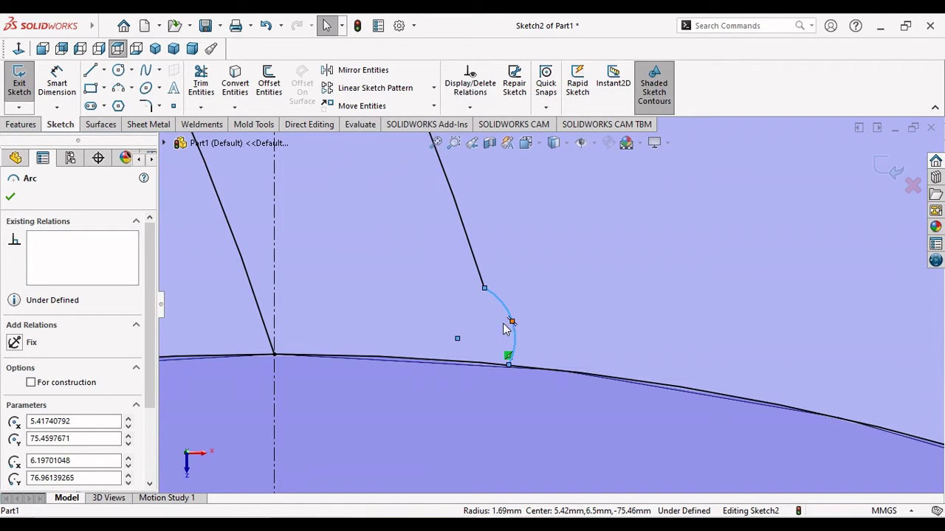
left_click_drag(502, 329, 499, 329)
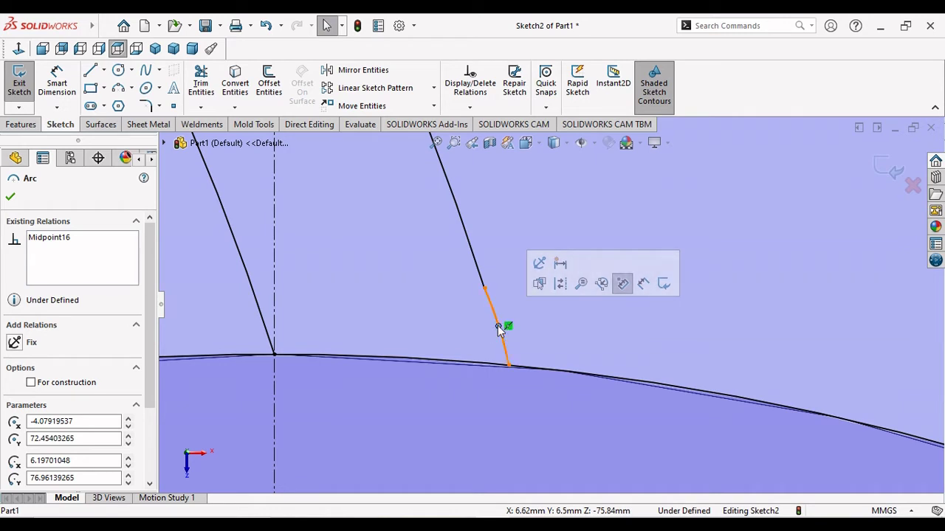
left_click(496, 325)
Make the connecting arc tangent to the upper blade arc
scroll(492, 324, "down", 2)
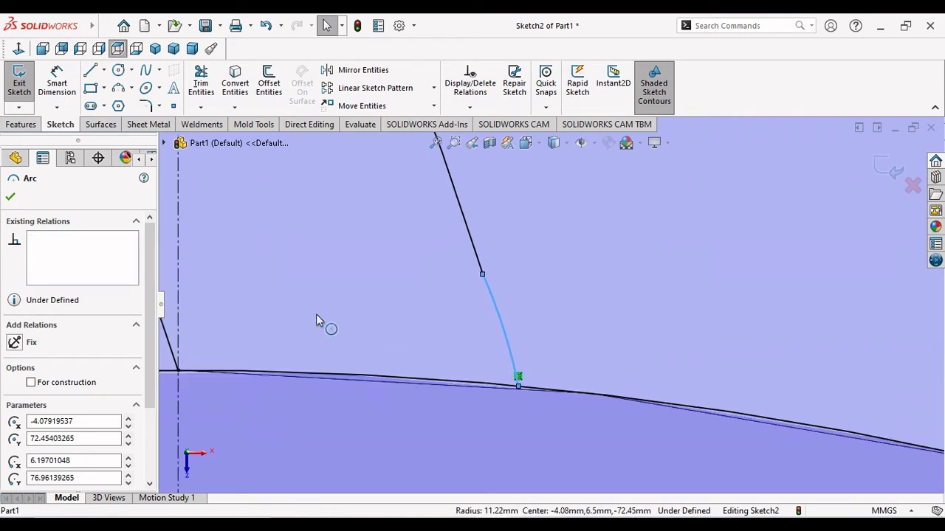
left_click(636, 389)
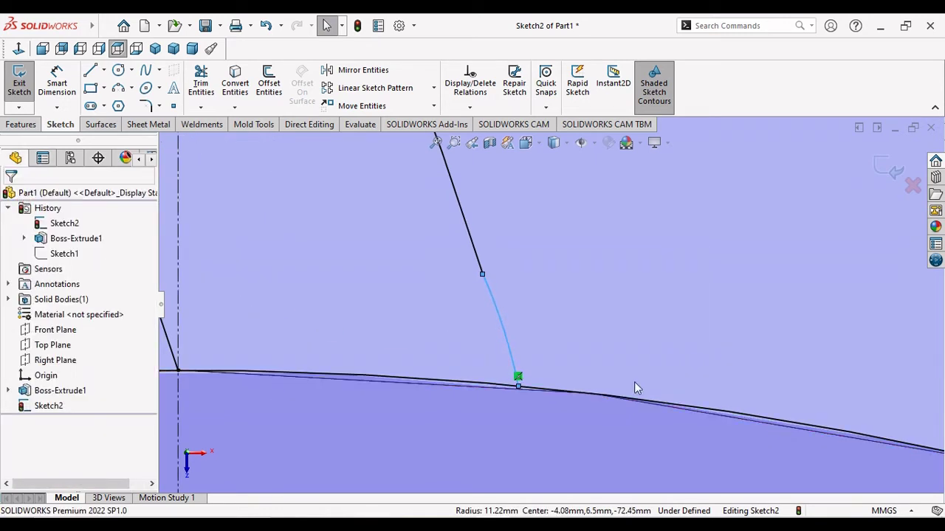
left_click(494, 275)
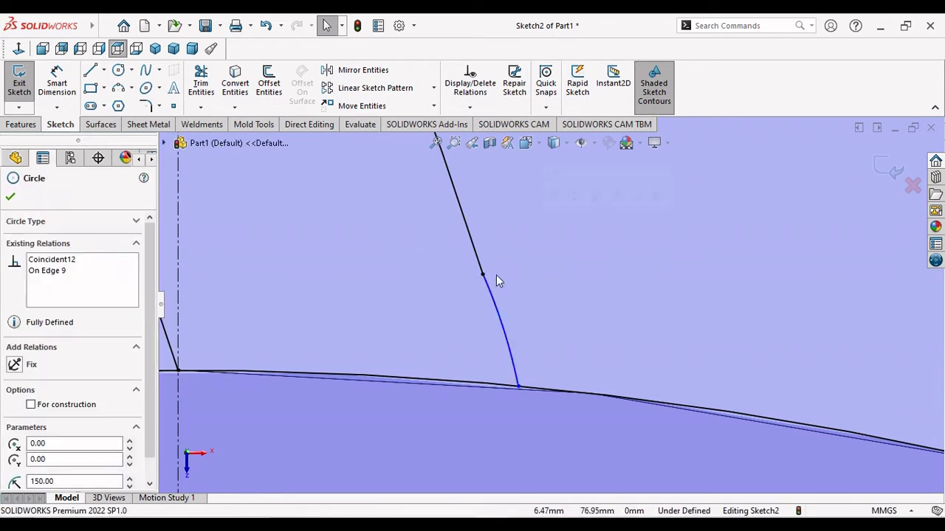
scroll(145, 399, "down", 2)
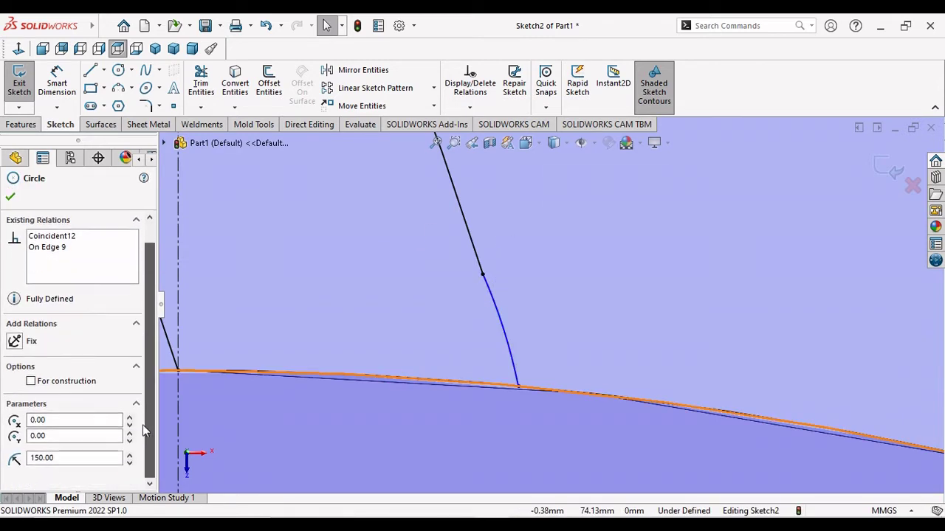
left_click(364, 316)
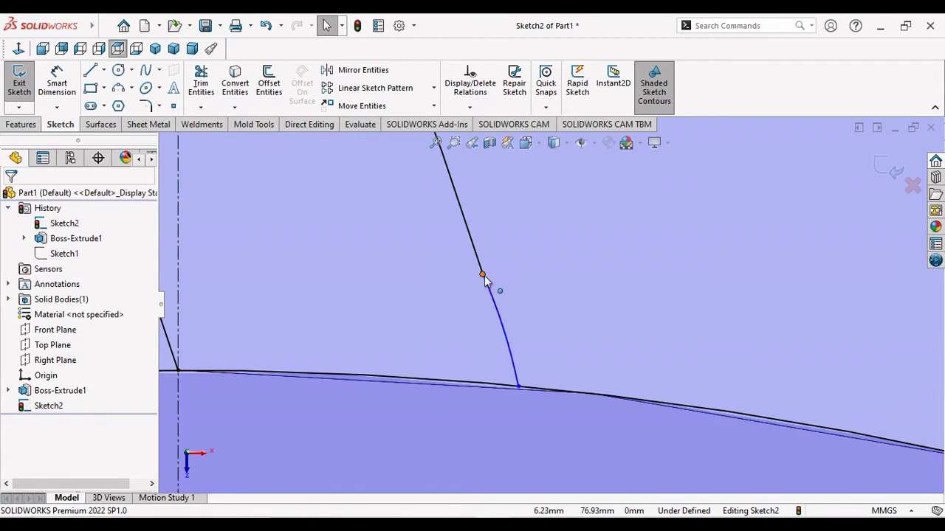
left_click(482, 276)
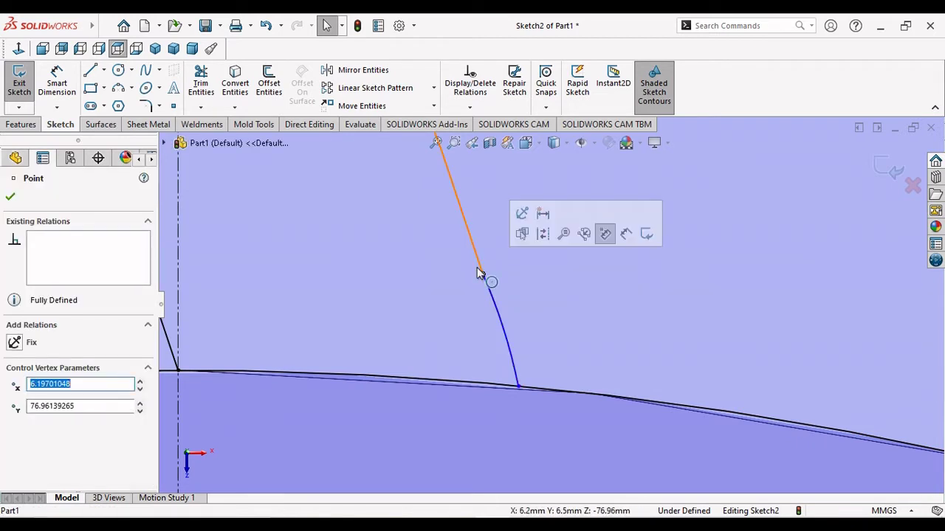
left_click(479, 267, "ctrl")
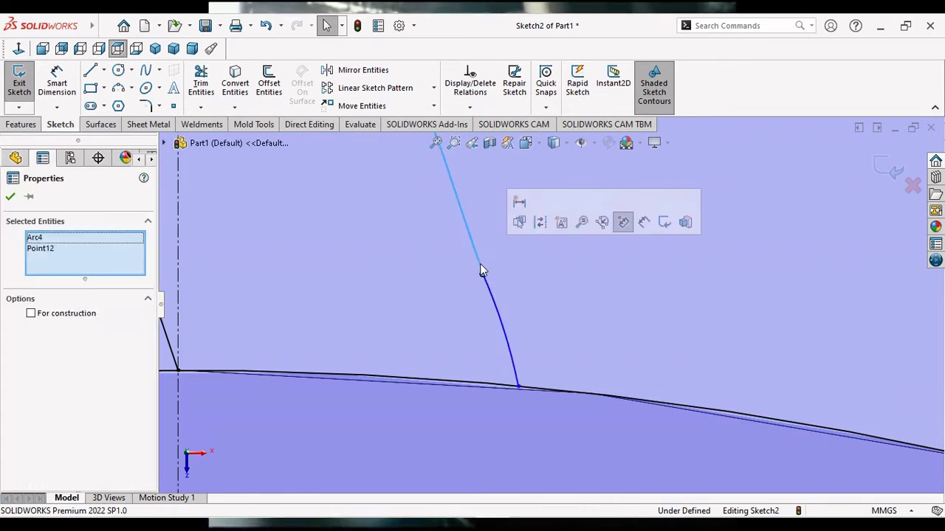
left_click(473, 312)
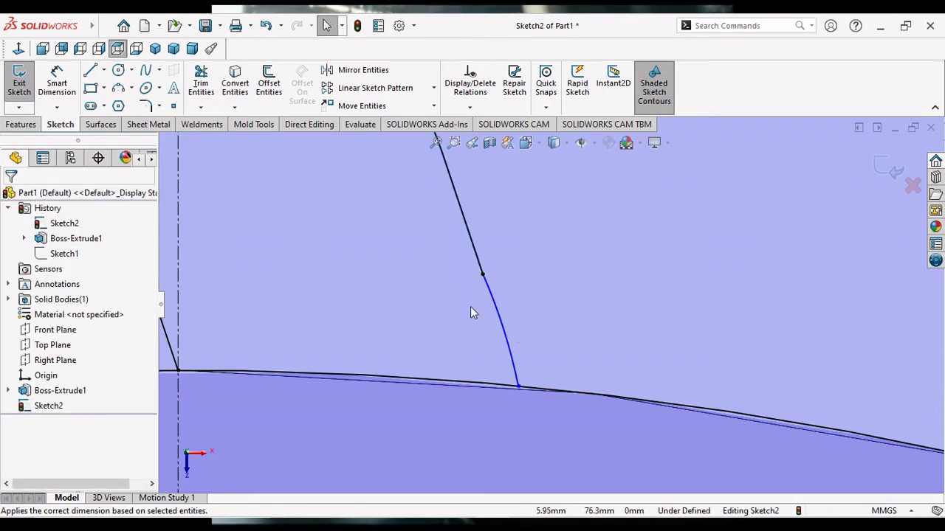
left_click(483, 271)
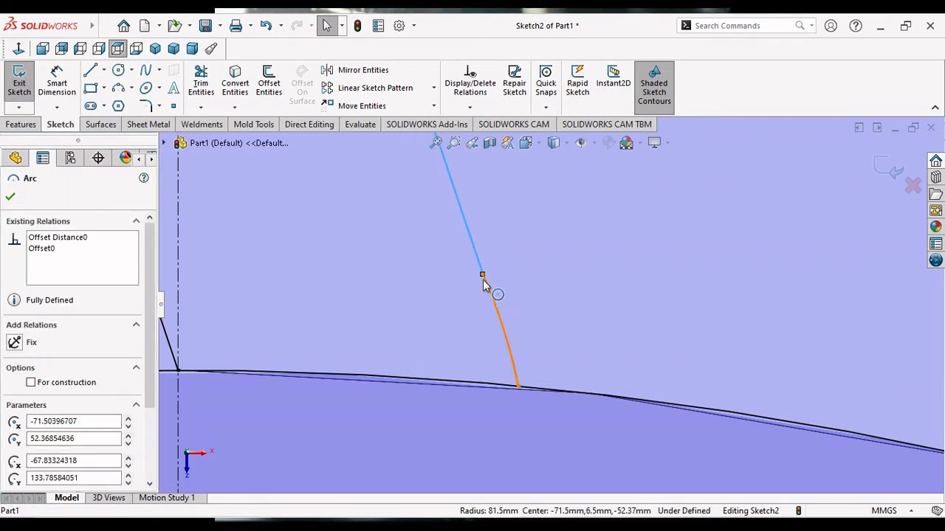
left_click(482, 274, "ctrl")
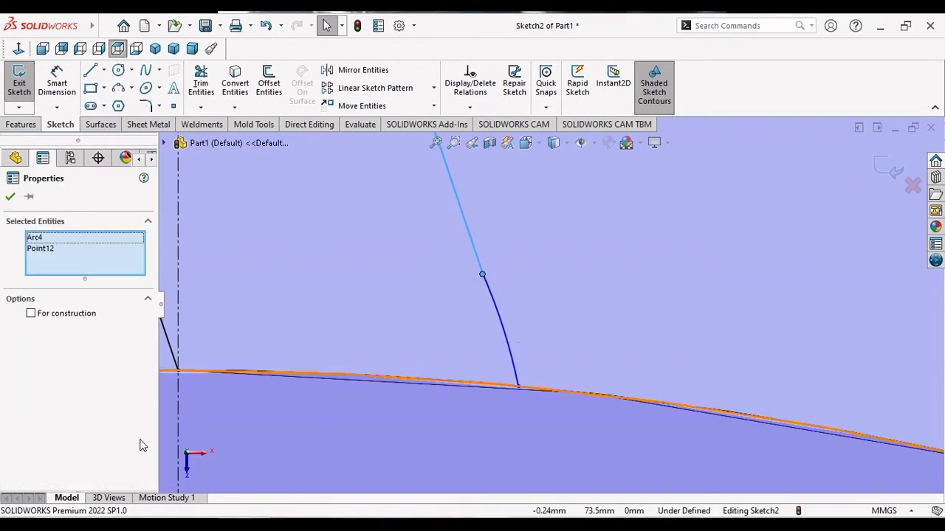
left_click(542, 330)
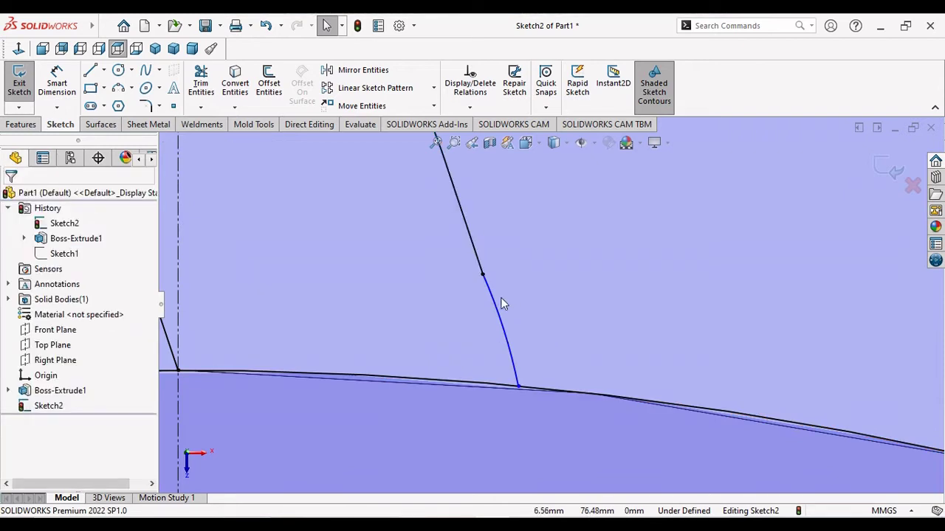
scroll(501, 288, "down", 2)
left_click(482, 275)
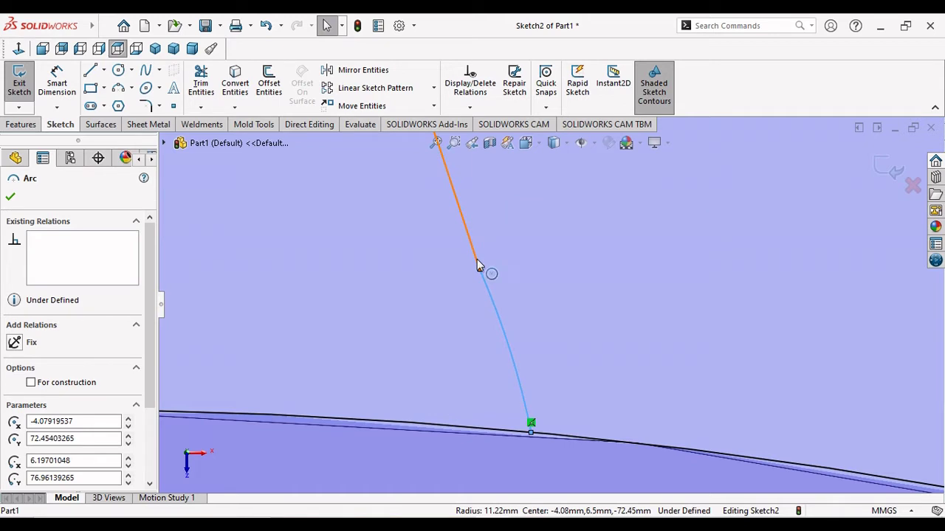
left_click(476, 260, "ctrl")
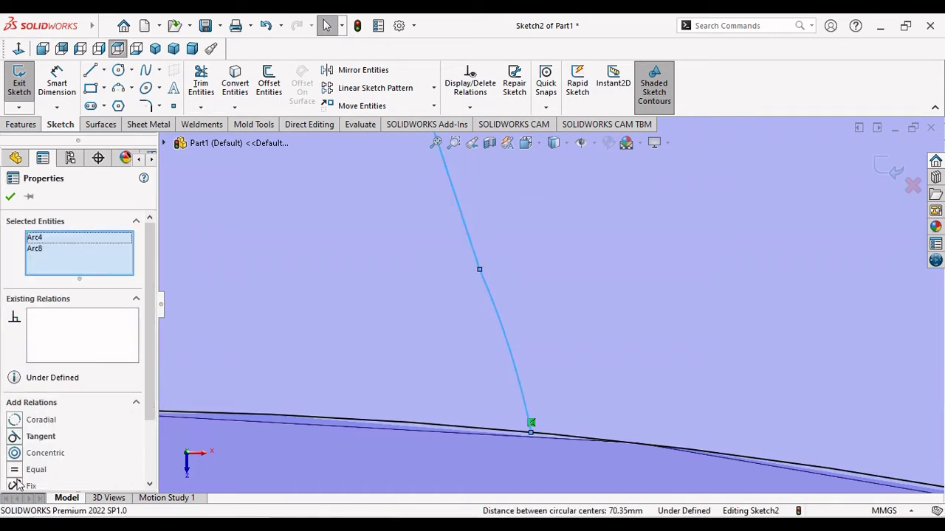
scroll(147, 412, "down", 2)
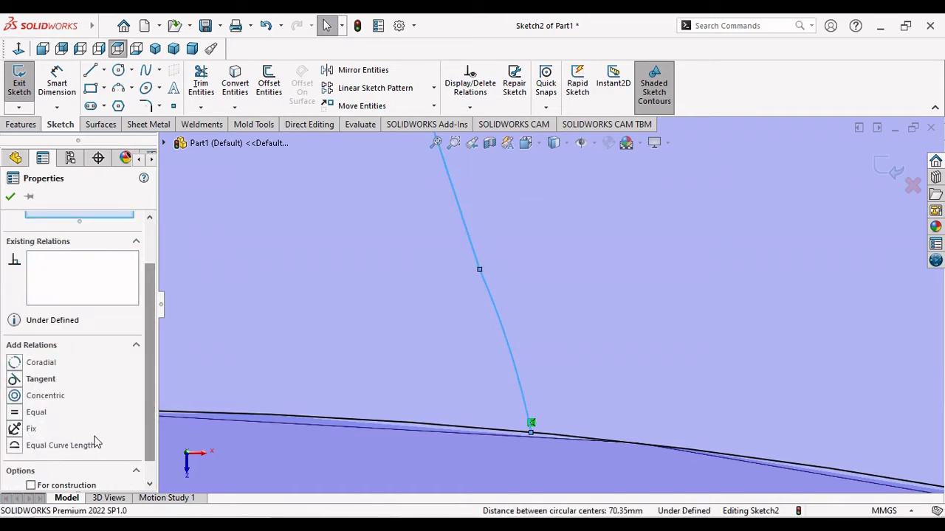
left_click(15, 380)
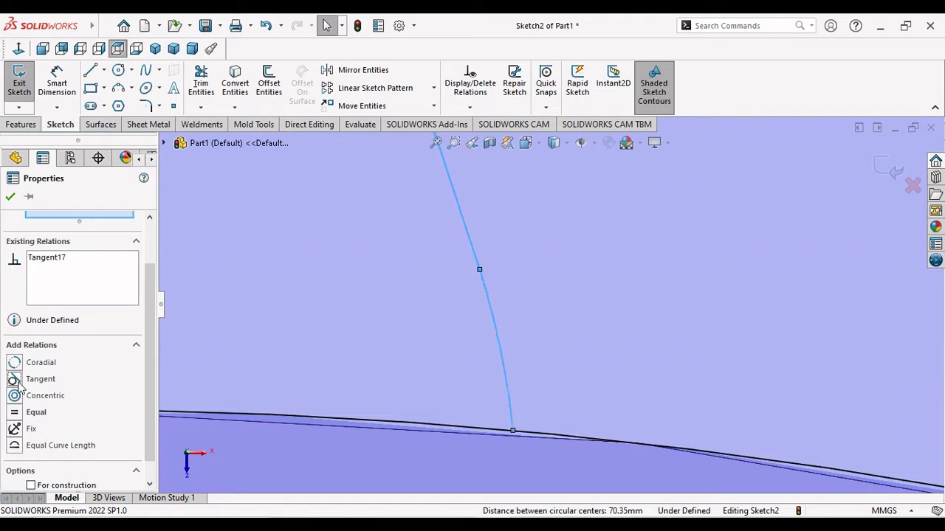
Make the connecting arc's lower endpoint coincident with the inner circle and confirm the relations
left_click(515, 434)
left_click(508, 399, "ctrl")
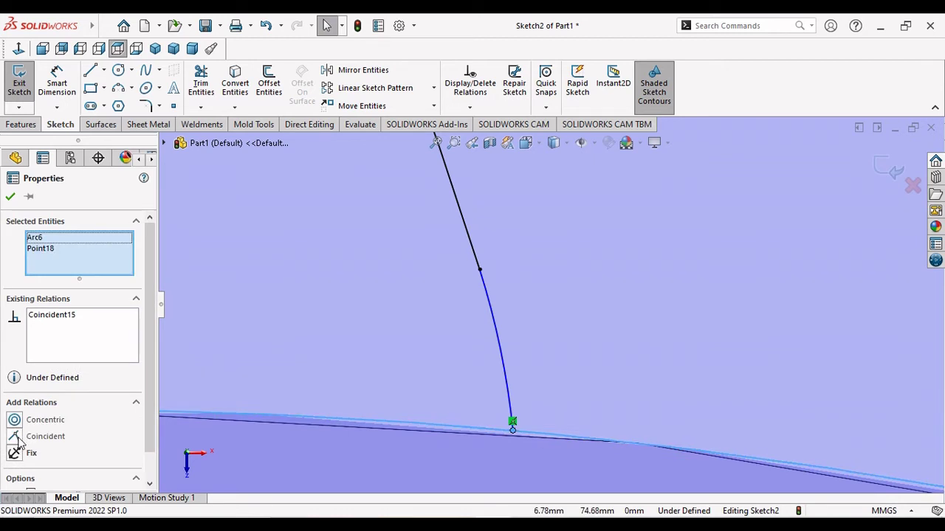
left_click(20, 441)
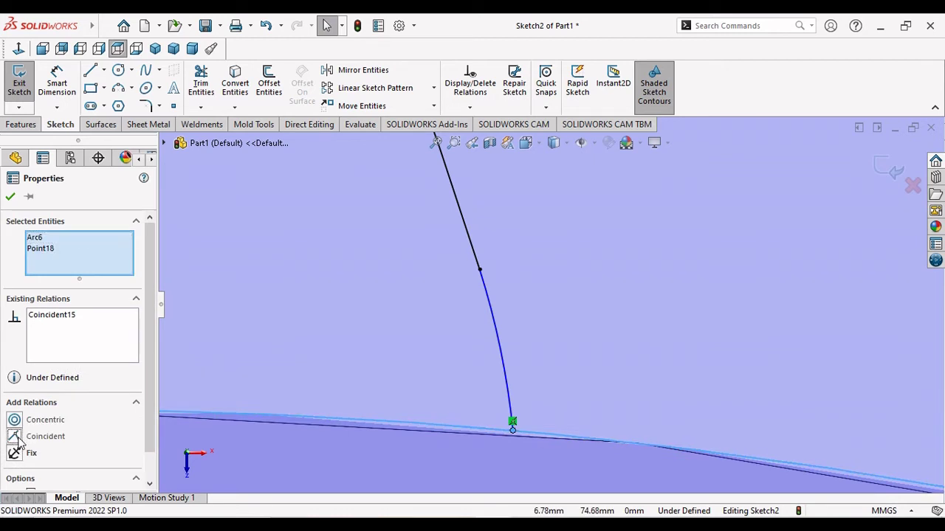
left_click(9, 196)
scroll(448, 349, "up", 5)
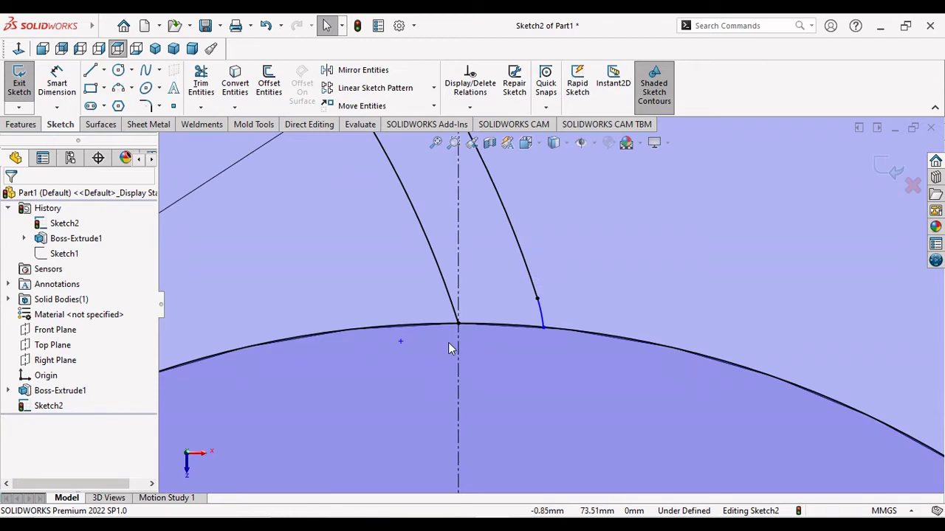
Trim the excess blade arc segments back to the inner circle and check the arc ends
scroll(447, 348, "up", 2)
scroll(459, 339, "up", 3)
scroll(499, 214, "up", 2)
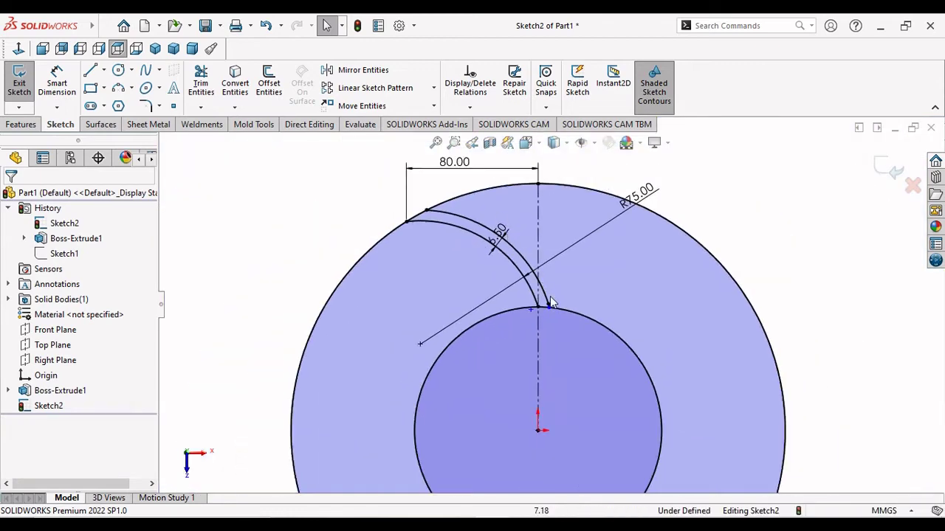
scroll(552, 303, "down", 1)
scroll(557, 307, "down", 1)
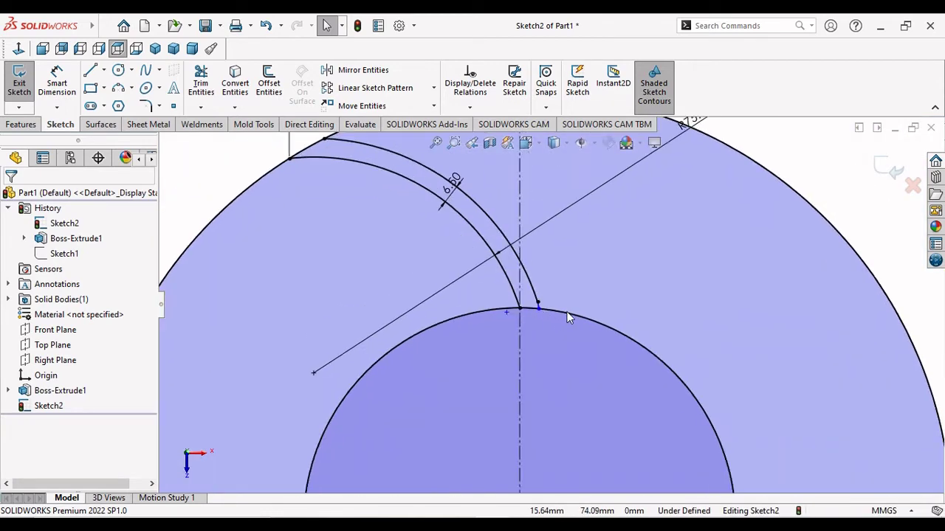
left_click(198, 83)
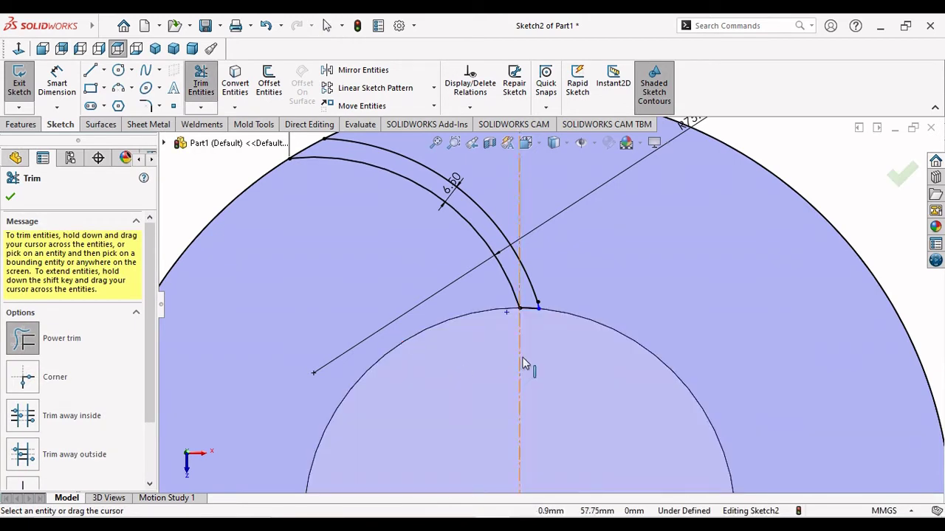
scroll(523, 357, "up", 1)
scroll(565, 293, "down", 1)
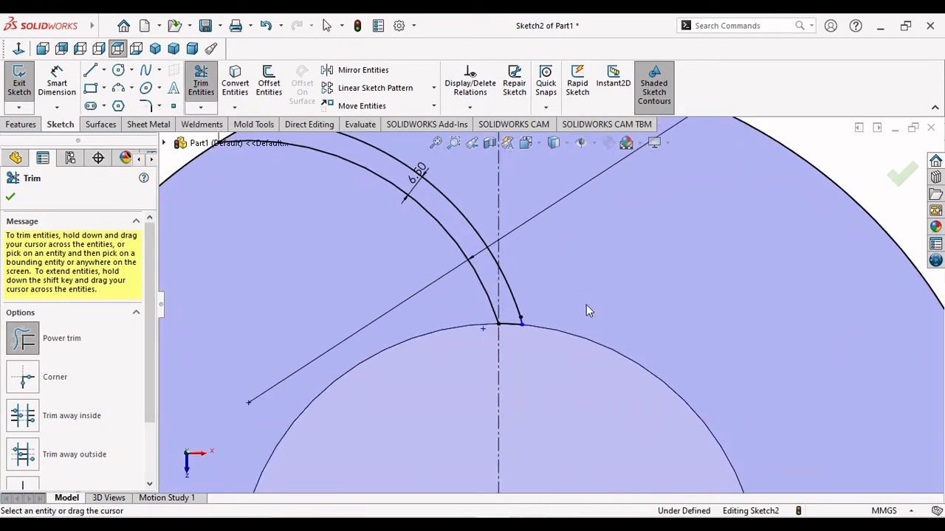
left_click(10, 198)
scroll(515, 315, "down", 2)
scroll(504, 306, "down", 1)
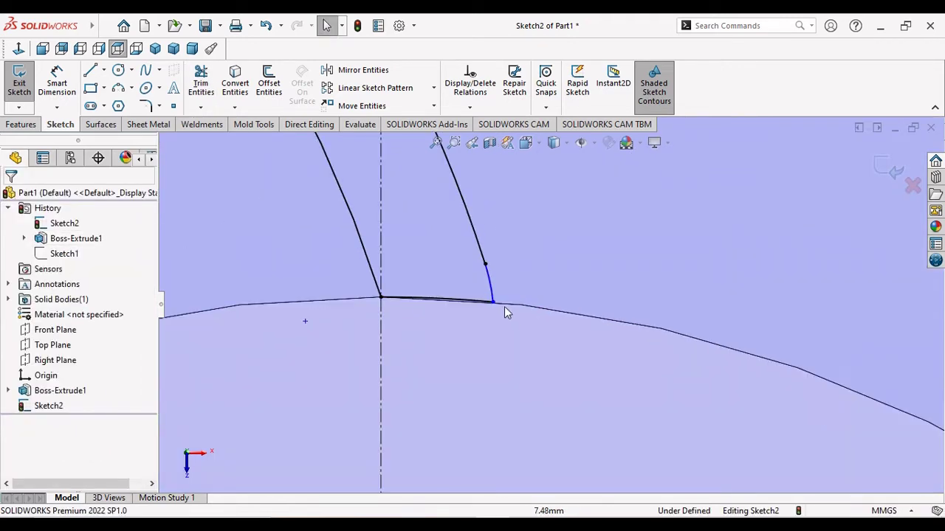
scroll(473, 254, "down", 1)
scroll(473, 257, "down", 1)
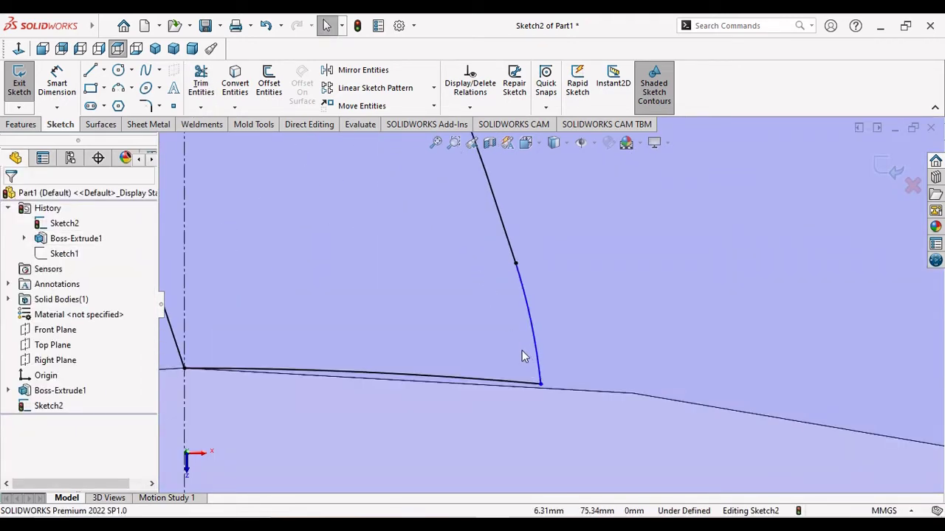
scroll(522, 350, "up", 1)
scroll(521, 350, "up", 1)
scroll(520, 349, "up", 2)
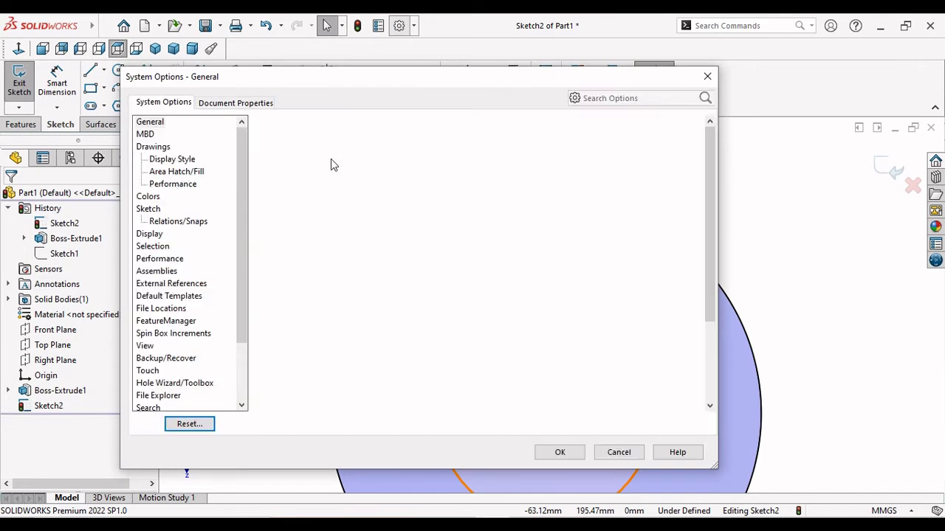
Raise the part's wireframe image quality to the highest resolution and apply it
left_click(259, 105)
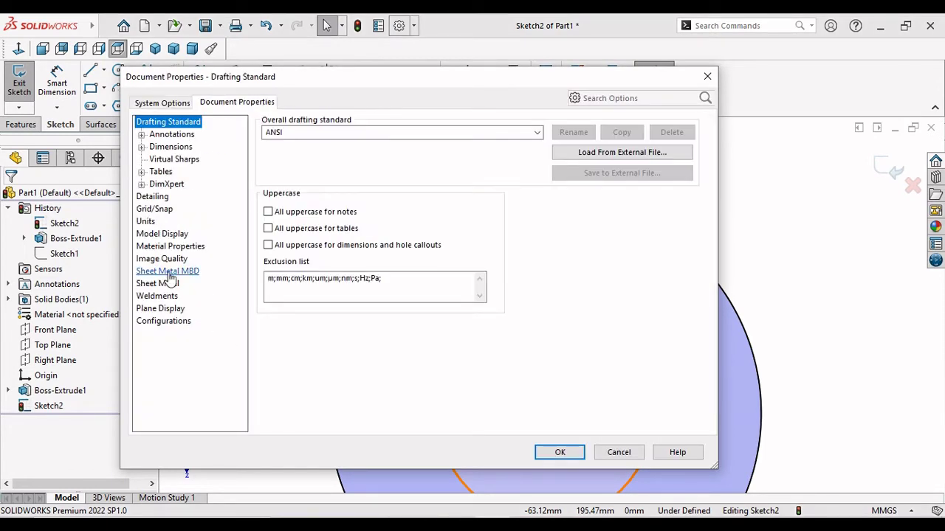
left_click(160, 259)
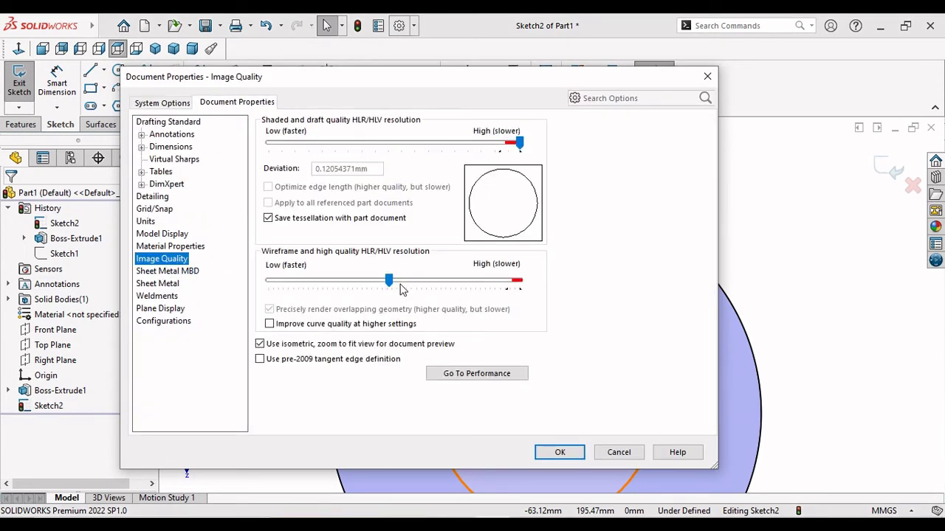
left_click_drag(390, 282, 563, 304)
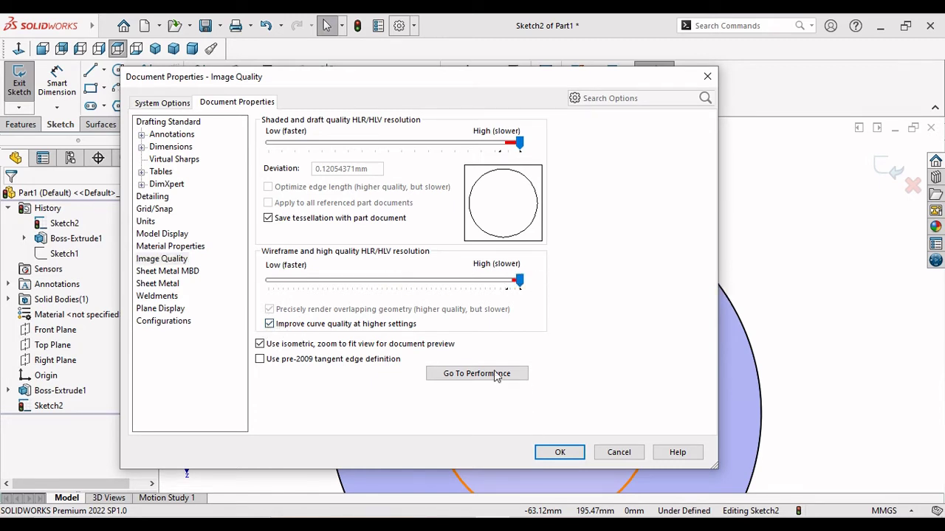
left_click(559, 452)
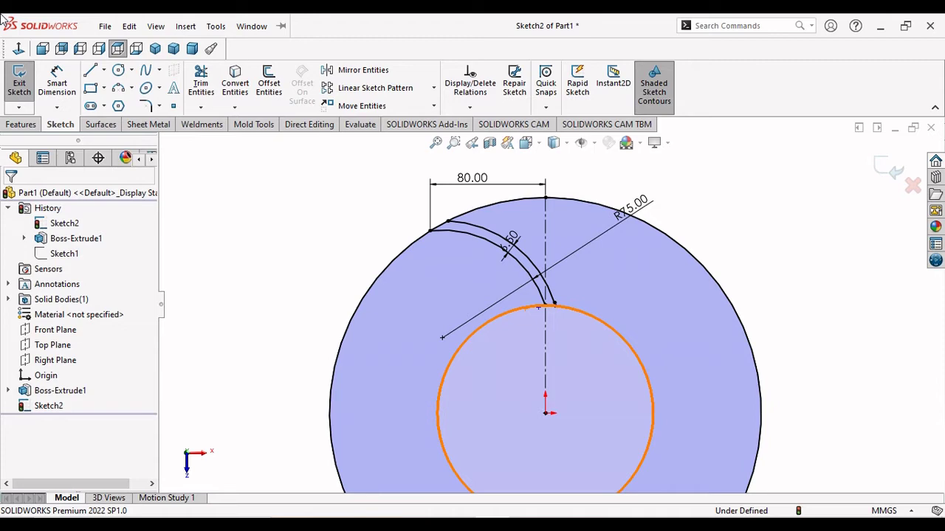
Select the blade arc end lying on the outer circle
scroll(507, 266, "down", 5)
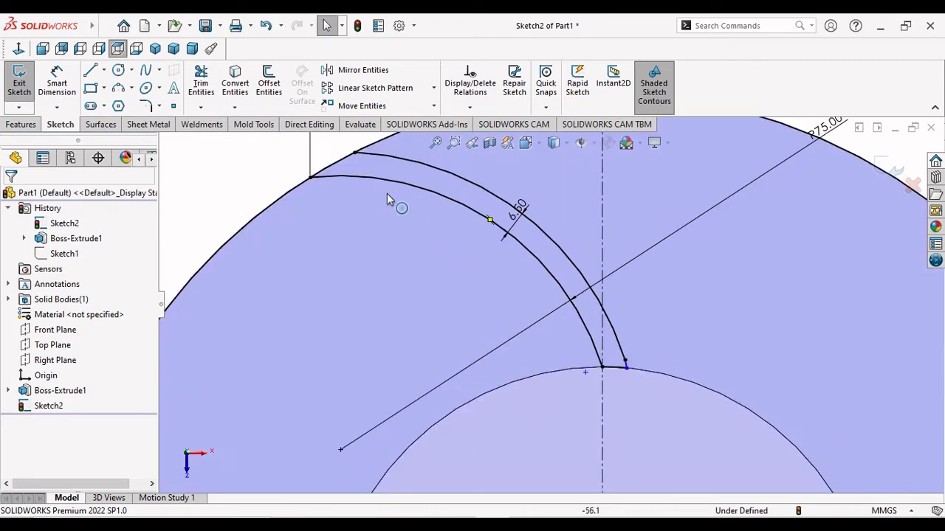
scroll(387, 193, "up", 2)
scroll(361, 207, "up", 2)
scroll(413, 218, "down", 3)
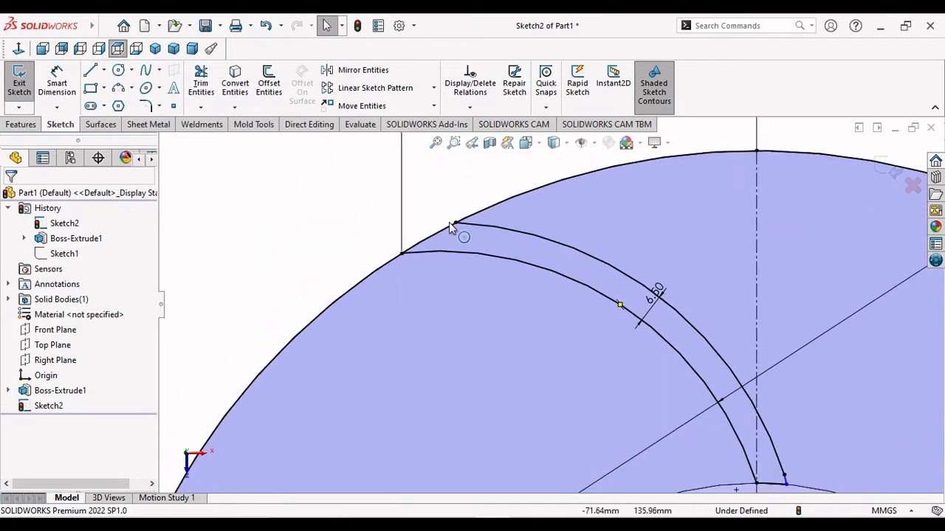
scroll(576, 243, "down", 3)
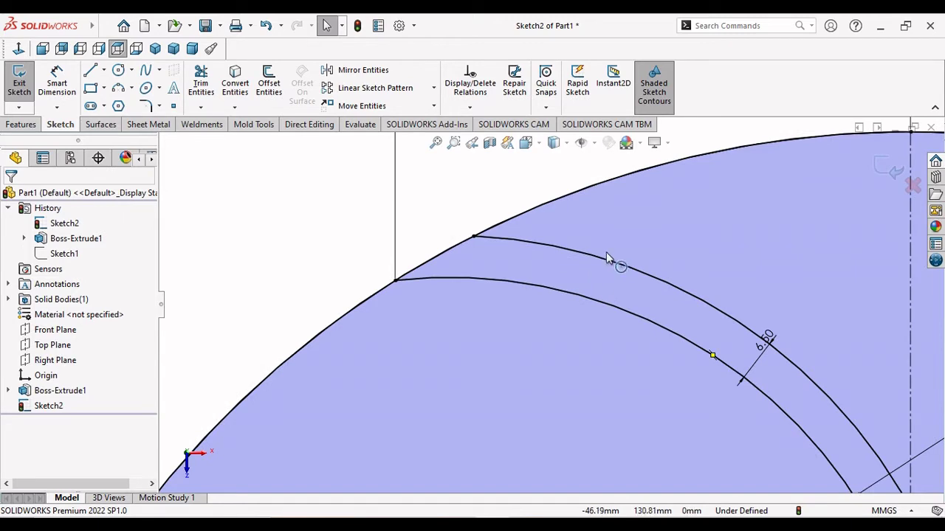
left_click(473, 237)
Add a driven 13.99 dimension between the two blade arc ends on the outer circle, then leave the sketch
left_click(65, 82)
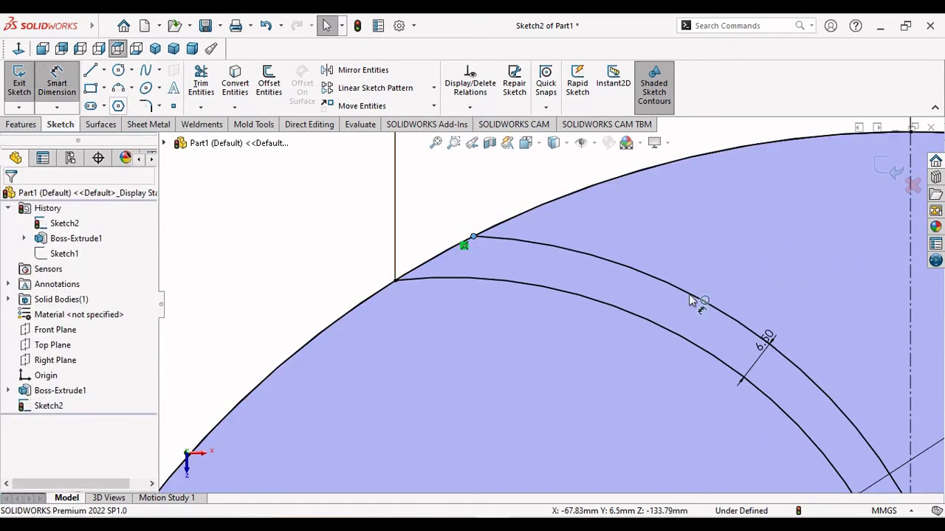
left_click(471, 239)
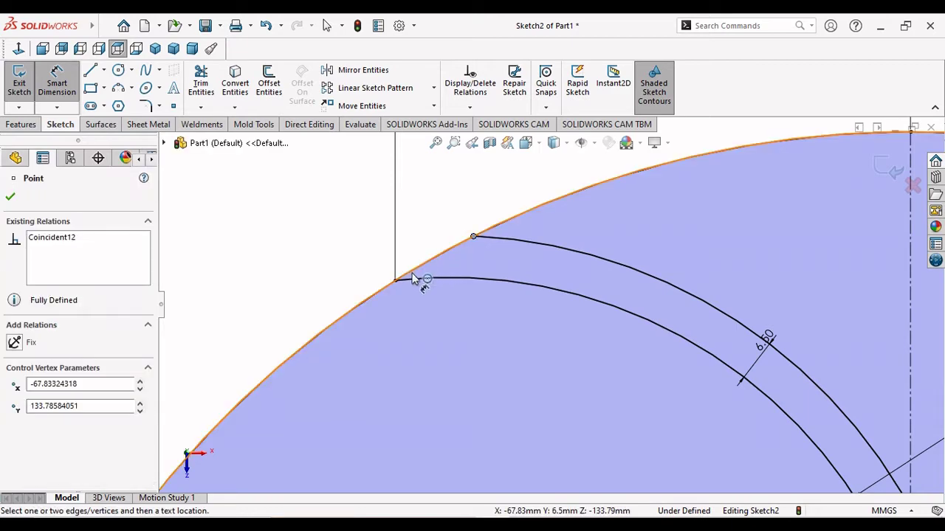
left_click(396, 280)
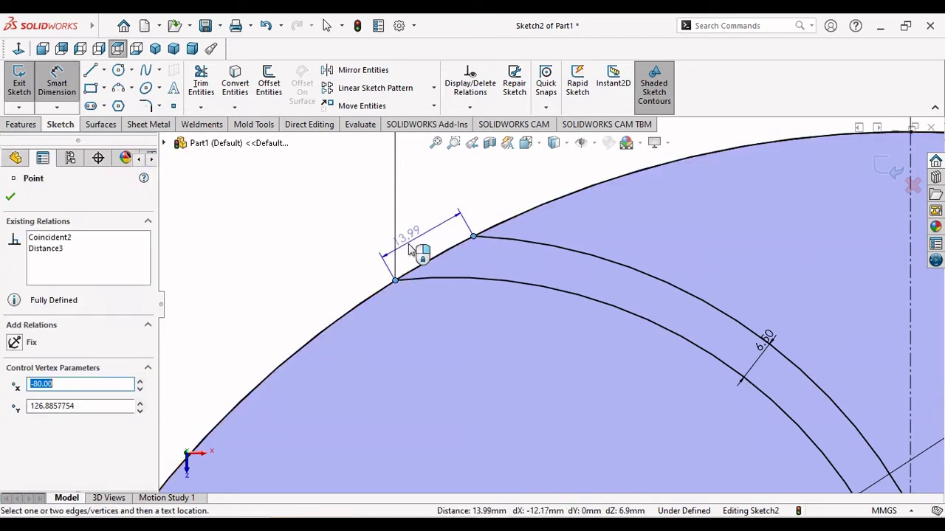
left_click(411, 249)
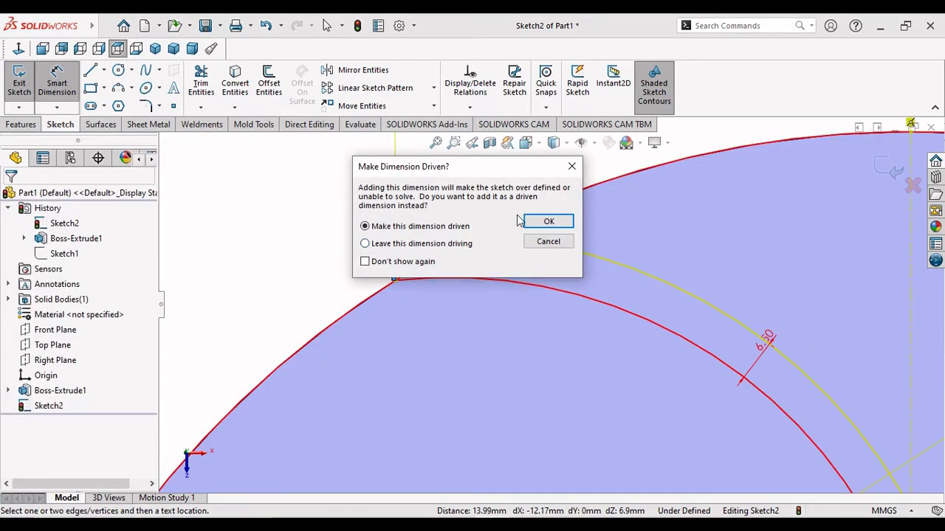
left_click(544, 221)
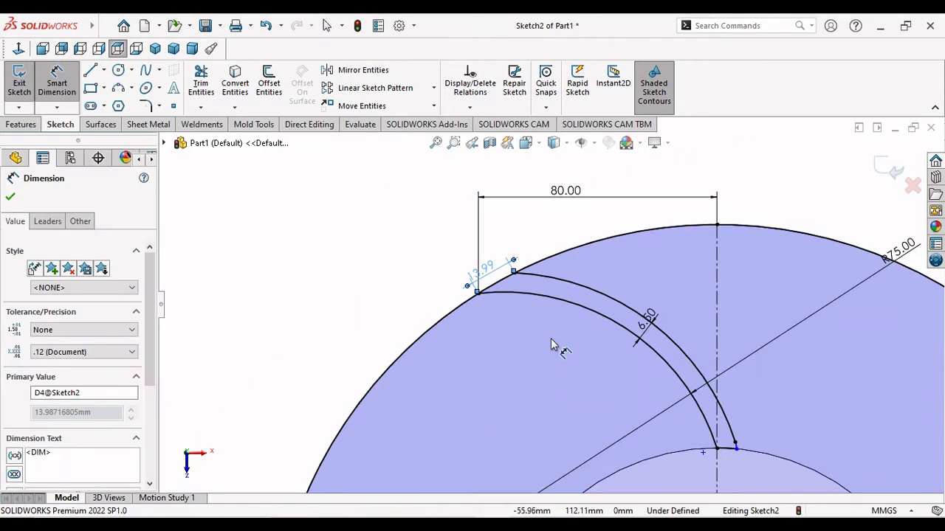
scroll(551, 341, "up", 3)
scroll(613, 380, "down", 2)
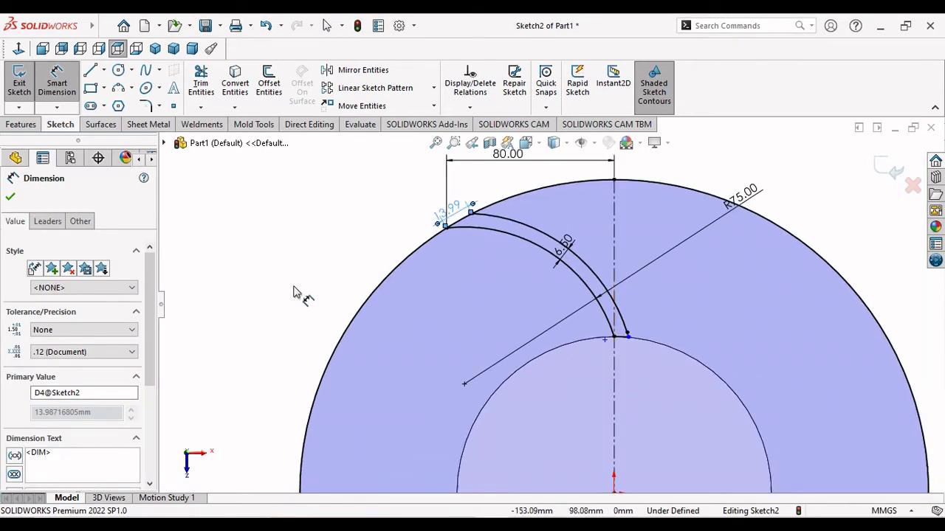
key("Escape")
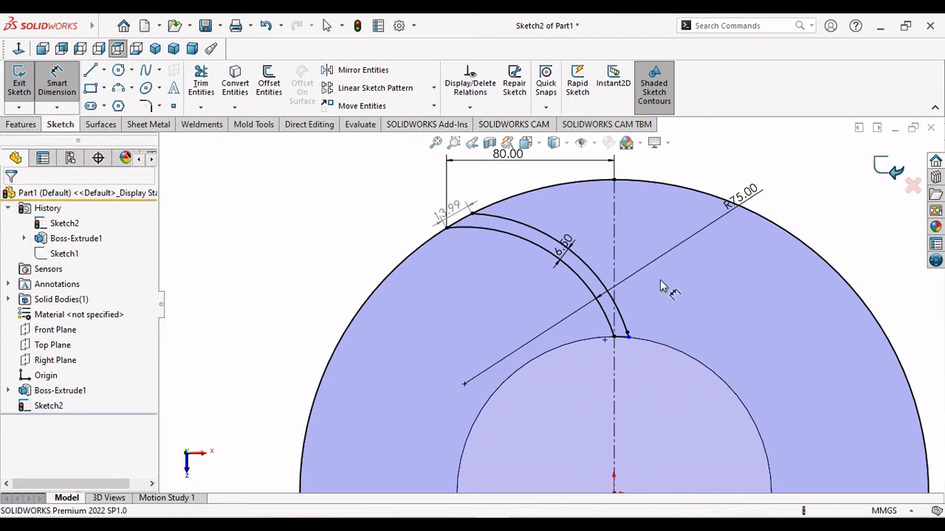
key("ctrl+b")
Bring up the Features commands with Sketch2 back in edit mode
scroll(619, 359, "up", 2)
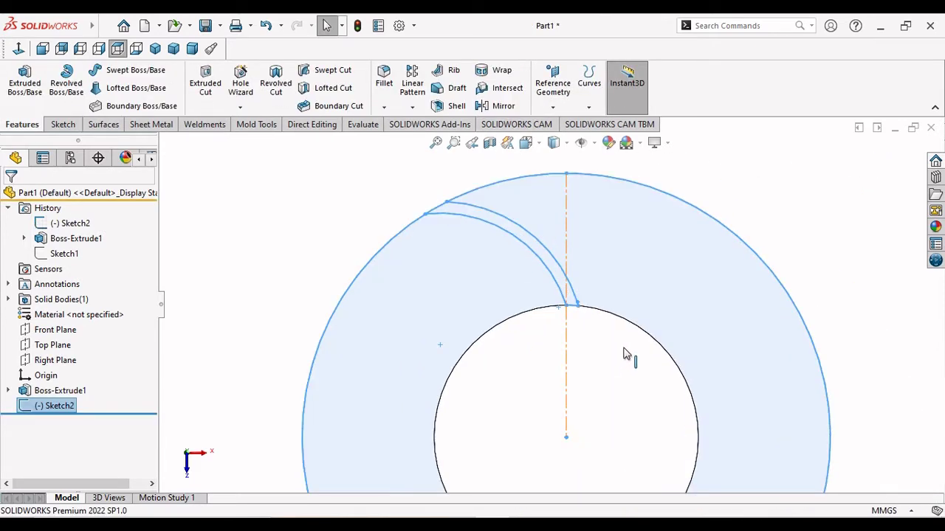
scroll(591, 349, "down", 2)
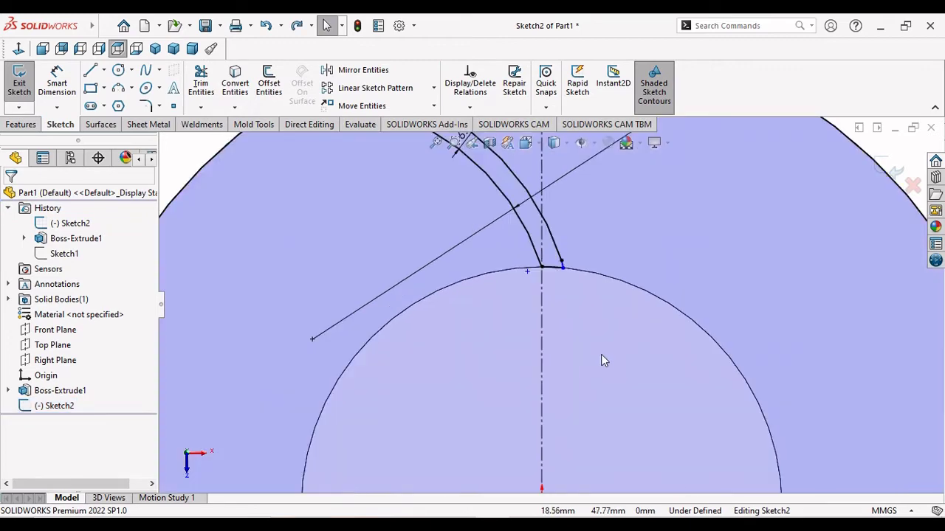
scroll(601, 355, "up", 1)
scroll(613, 399, "up", 2)
scroll(619, 416, "down", 1)
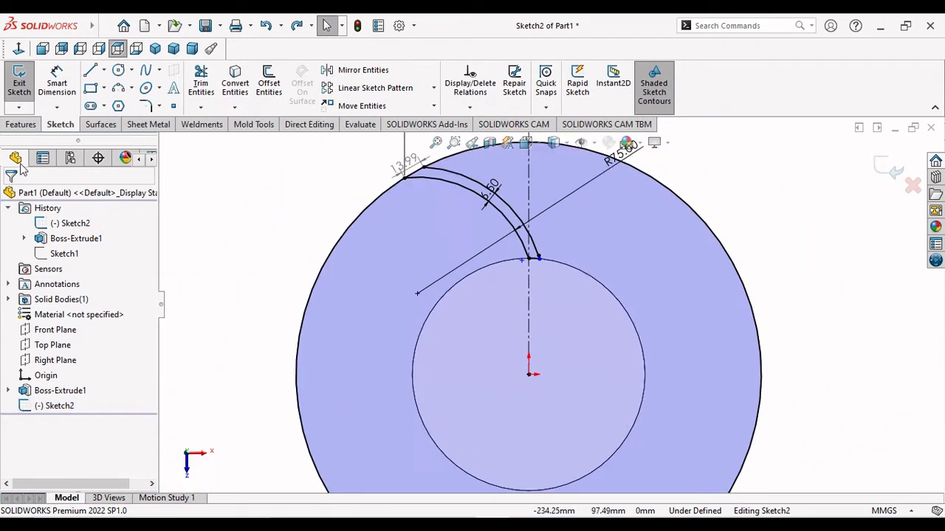
left_click(24, 124)
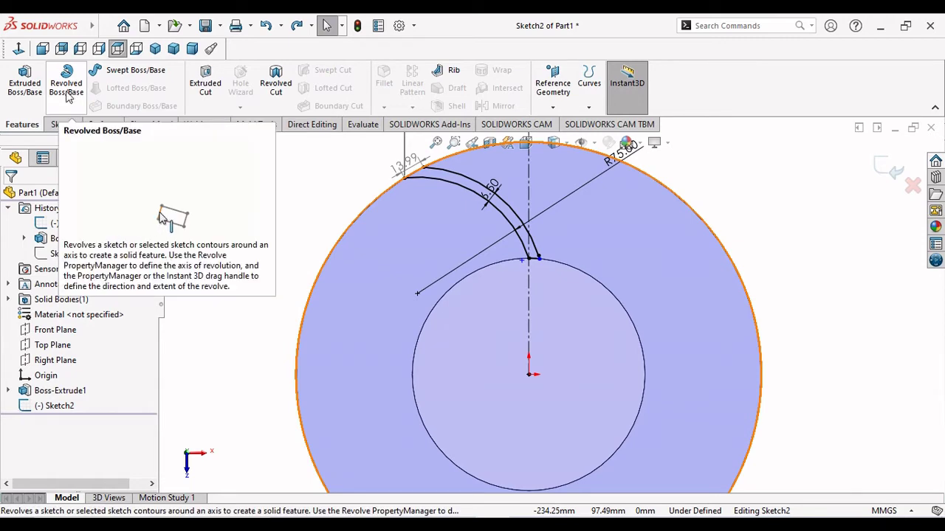
Extrude the curved blade region 32 mm blind to create Boss-Extrude2
left_click(31, 91)
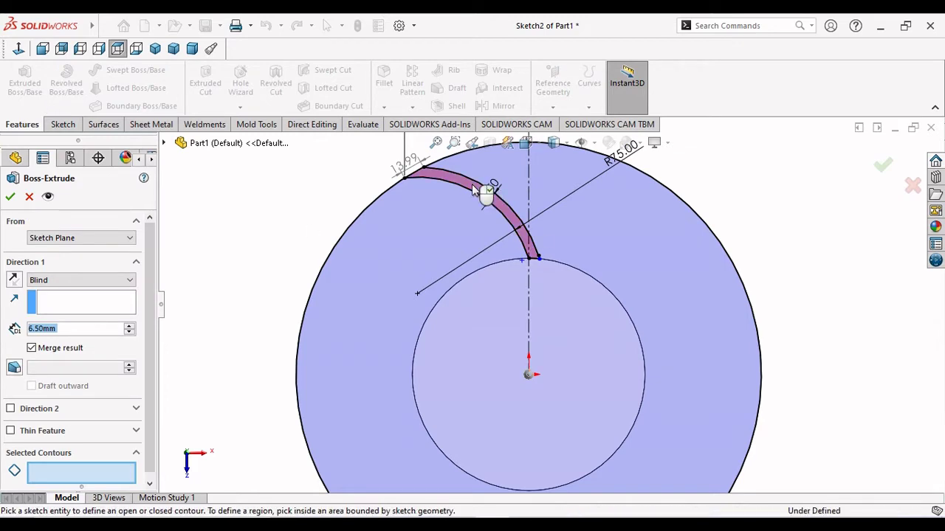
left_click(495, 284)
middle_click_drag(364, 236, 303, 237)
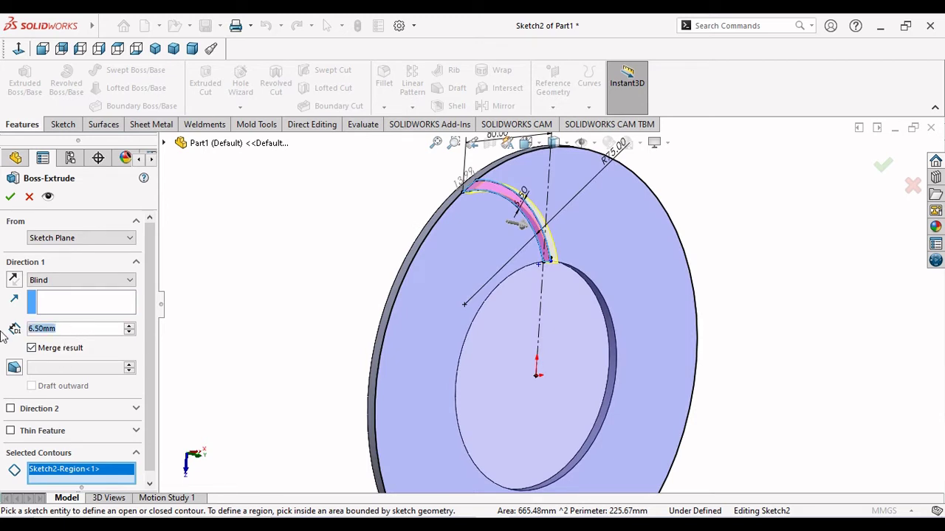
type("32")
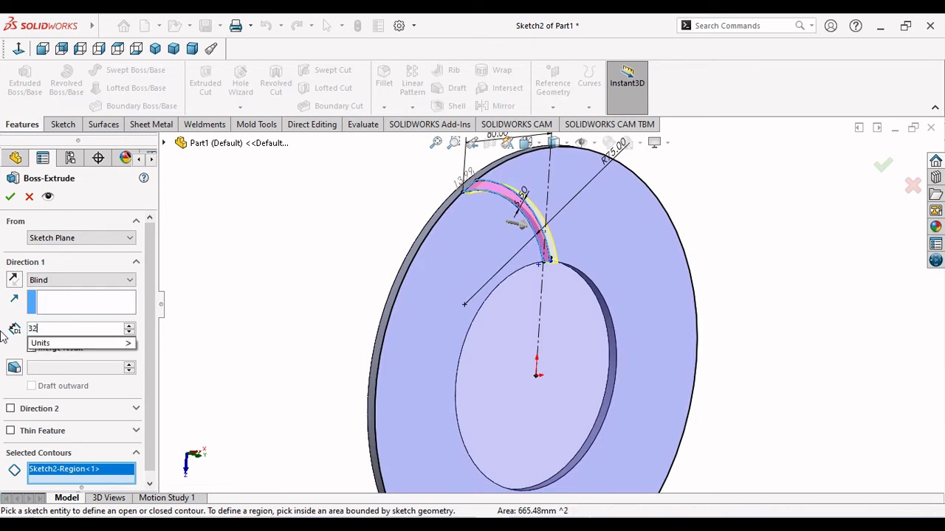
key("Return")
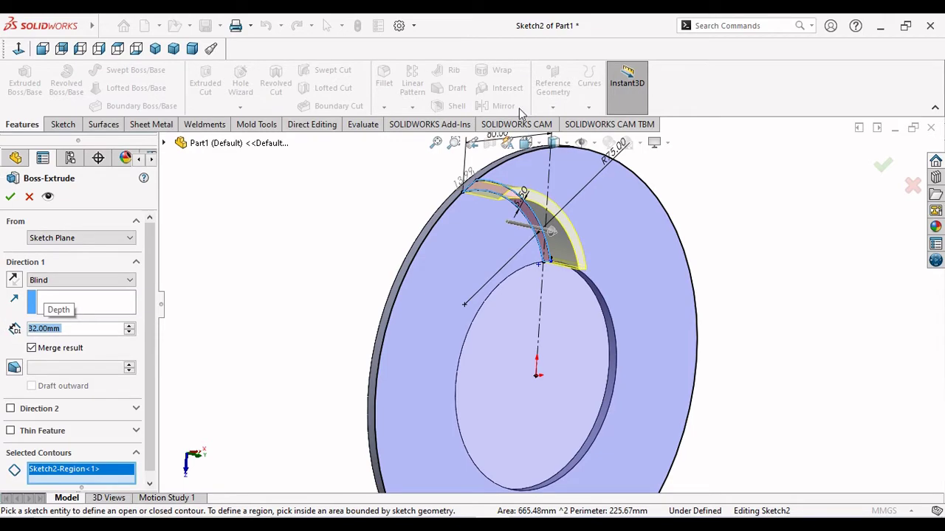
mouse_move(558, 320)
middle_mouse_down()
mouse_move(465, 225)
mouse_move(51, 203)
middle_mouse_up()
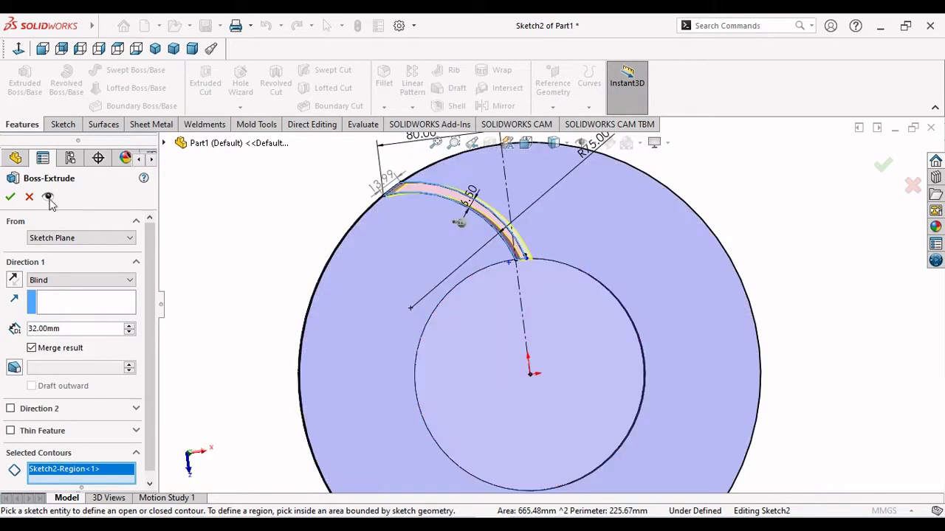
left_click(11, 197)
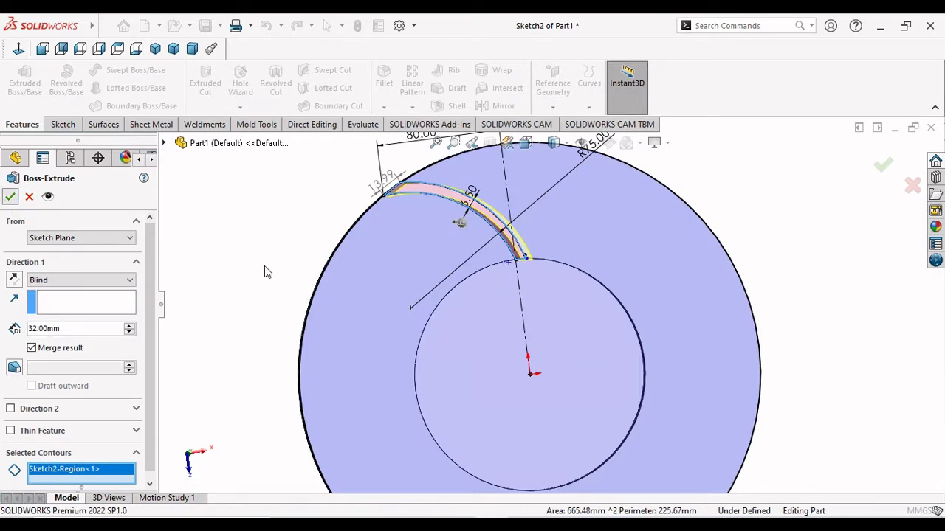
mouse_move(285, 283)
middle_mouse_down()
mouse_move(324, 228)
mouse_move(258, 329)
middle_mouse_up()
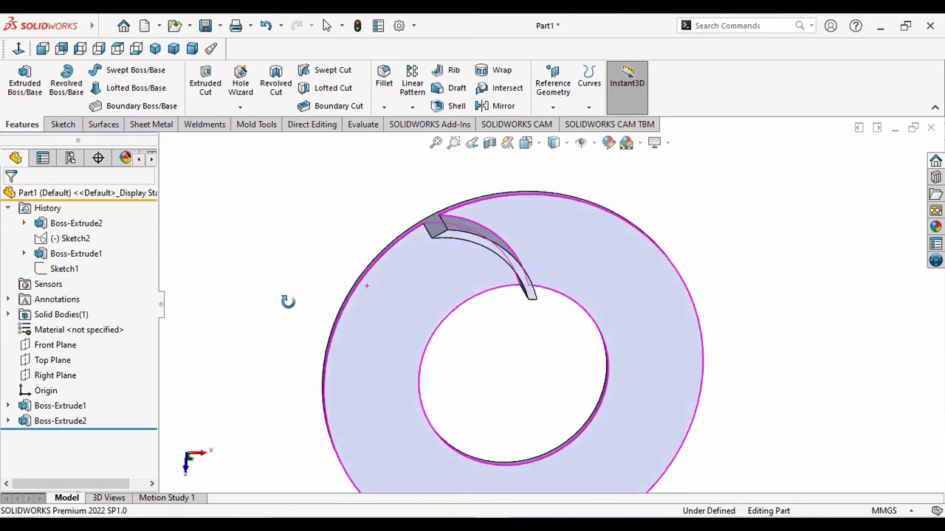
Turn the single-bladed ring to a front view and open the pattern-type list
scroll(366, 353, "up", 3)
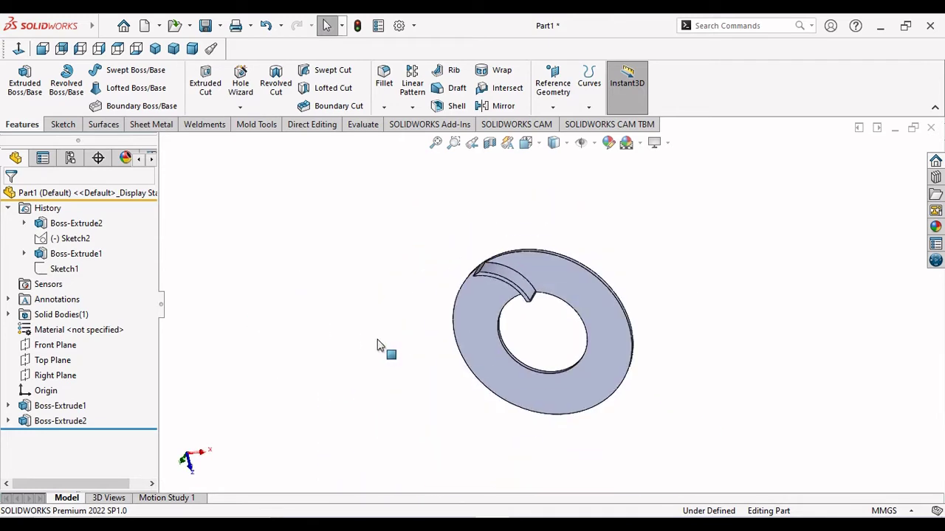
mouse_move(481, 414)
middle_mouse_down()
mouse_move(518, 312)
mouse_move(485, 301)
mouse_move(483, 348)
middle_mouse_up()
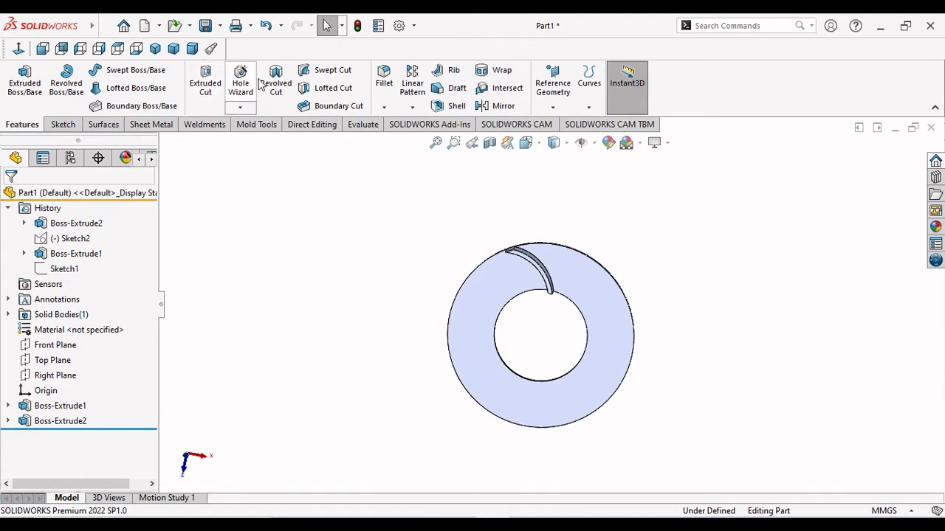
left_click(411, 107)
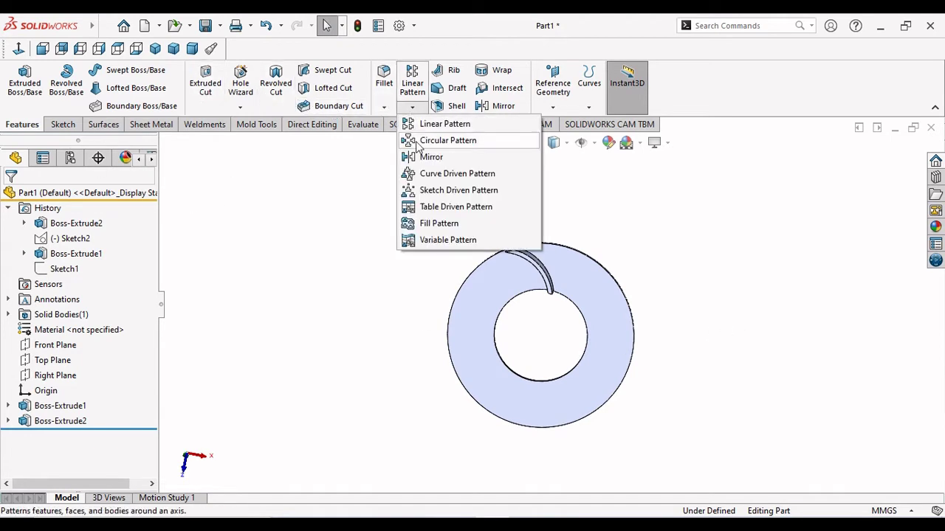
Start a circular pattern of Boss-Extrude2 using the ring's round face as the axis
left_click(417, 144)
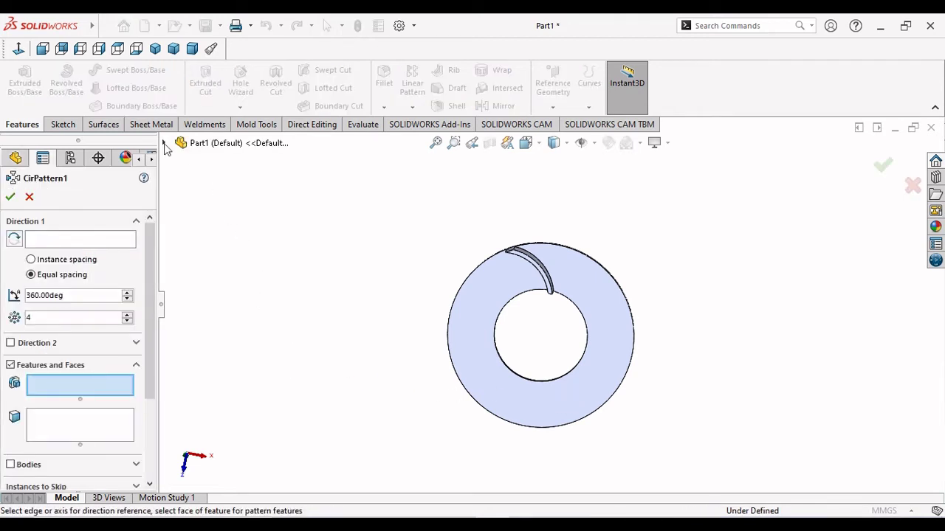
left_click(165, 143)
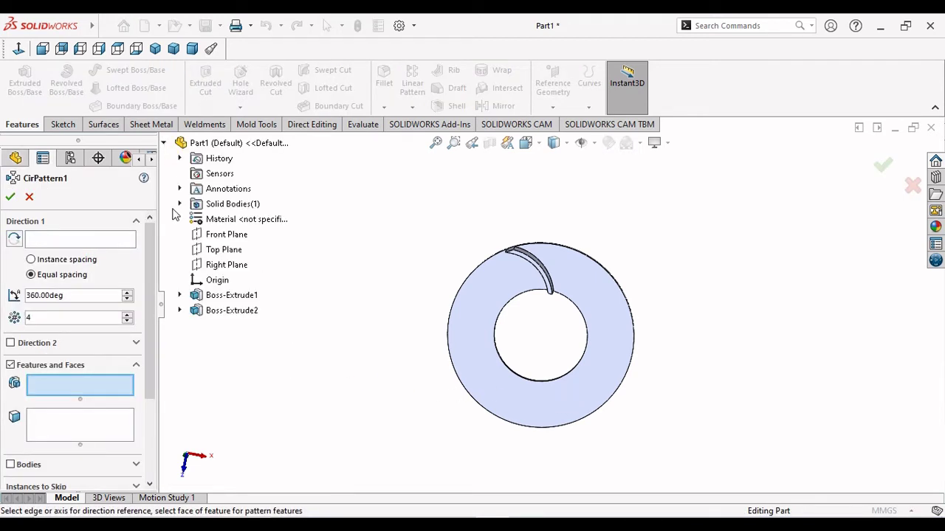
left_click(241, 313)
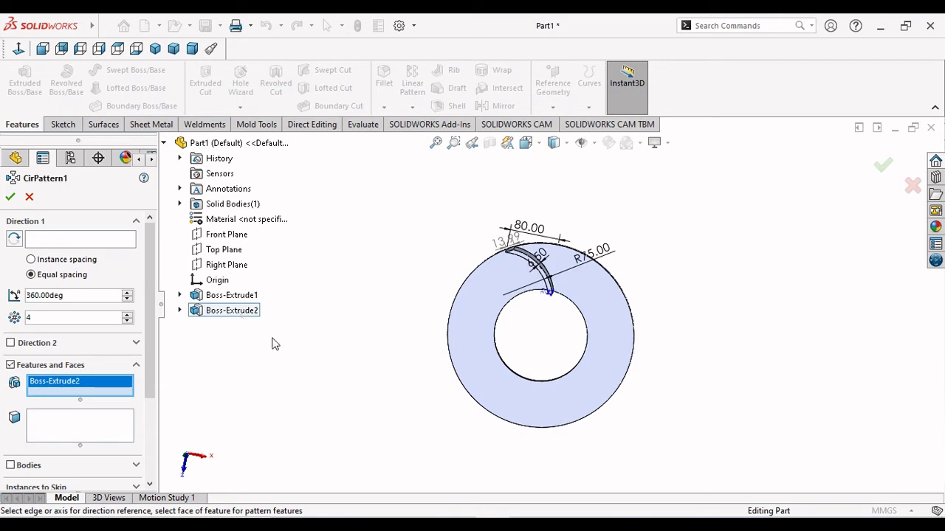
left_click(73, 245)
middle_click_drag(359, 377, 500, 313)
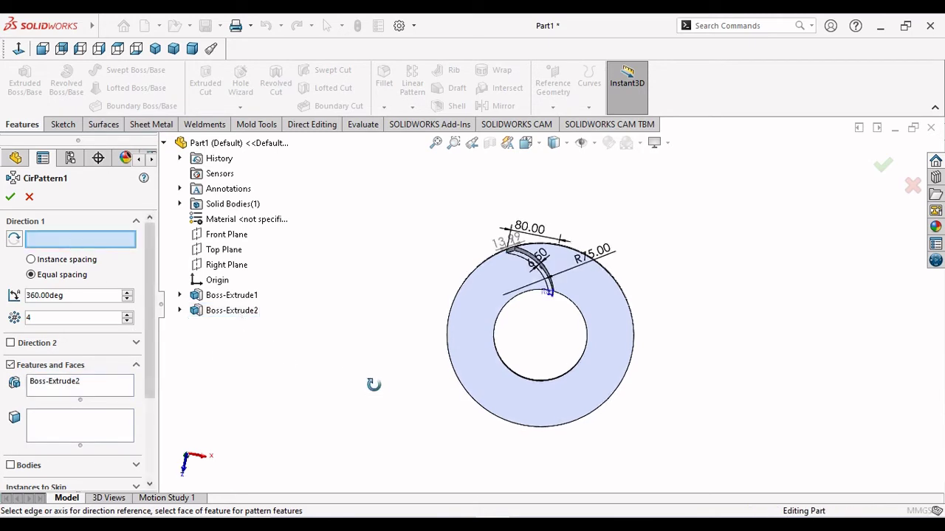
scroll(501, 313, "down", 3)
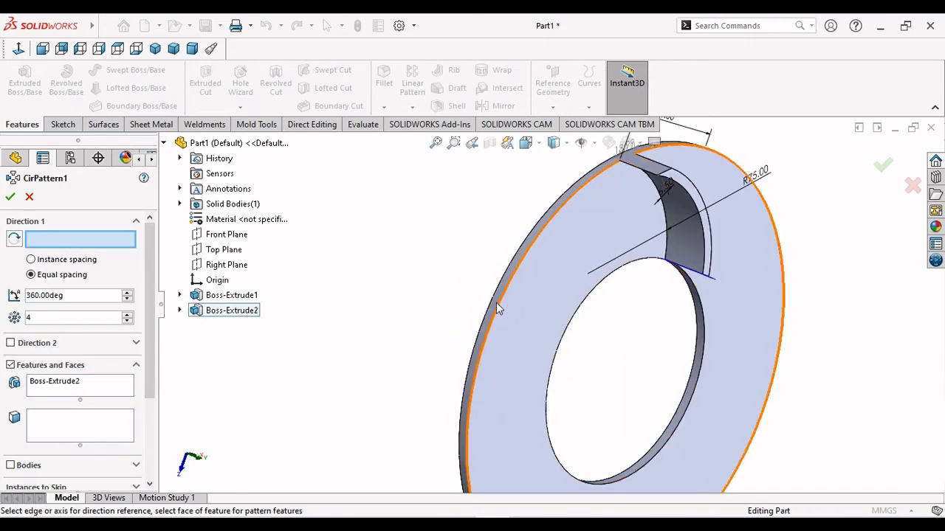
left_click(330, 344)
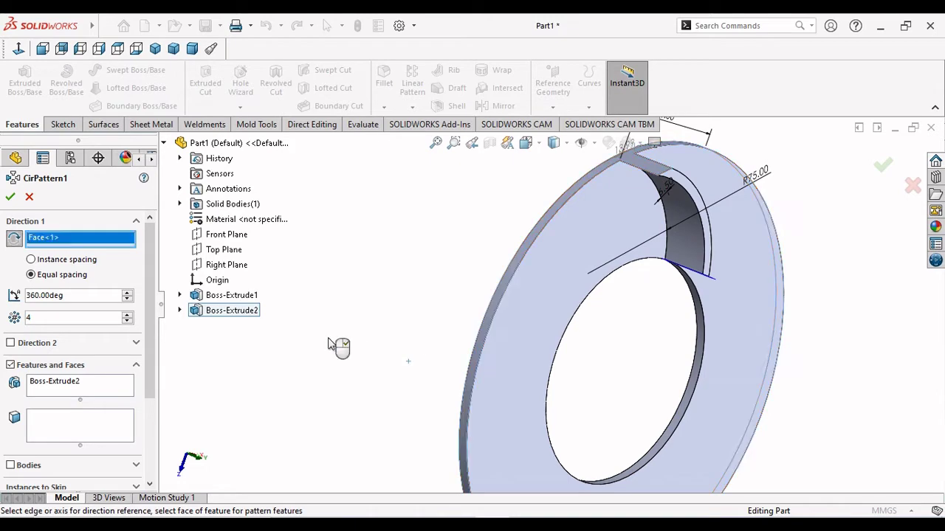
scroll(341, 347, "up", 5)
key("ctrl+1")
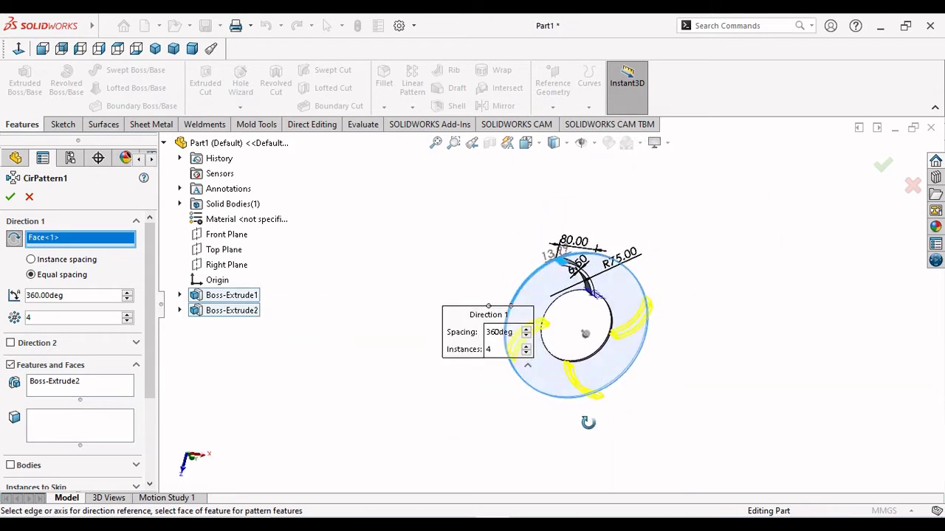
Set the circular pattern to 8 equally spaced blades around 360°
left_click(128, 314)
left_click(128, 315)
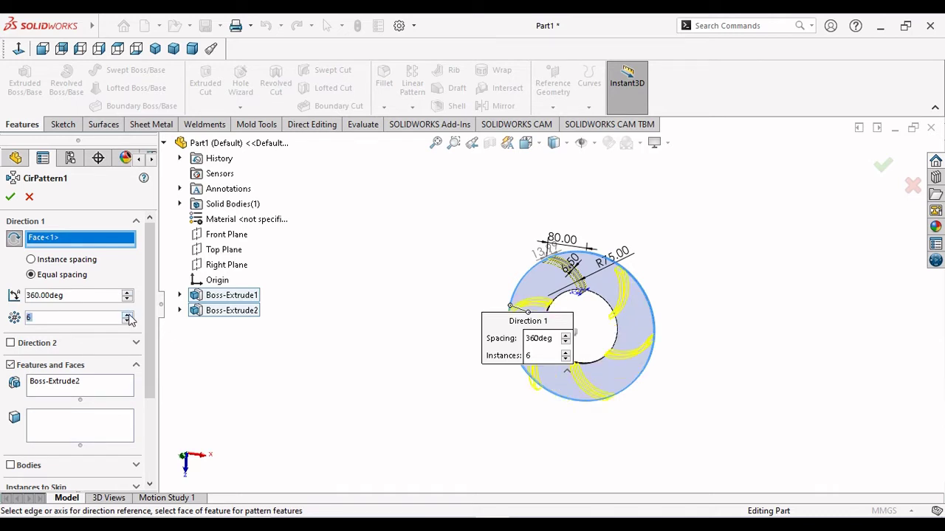
left_click(128, 314)
left_click(128, 315)
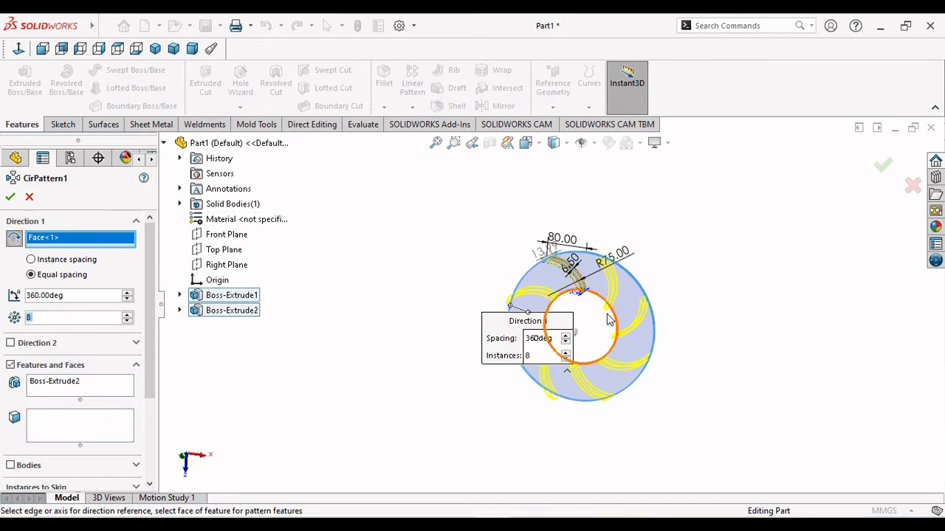
scroll(607, 318, "down", 2)
scroll(608, 319, "down", 2)
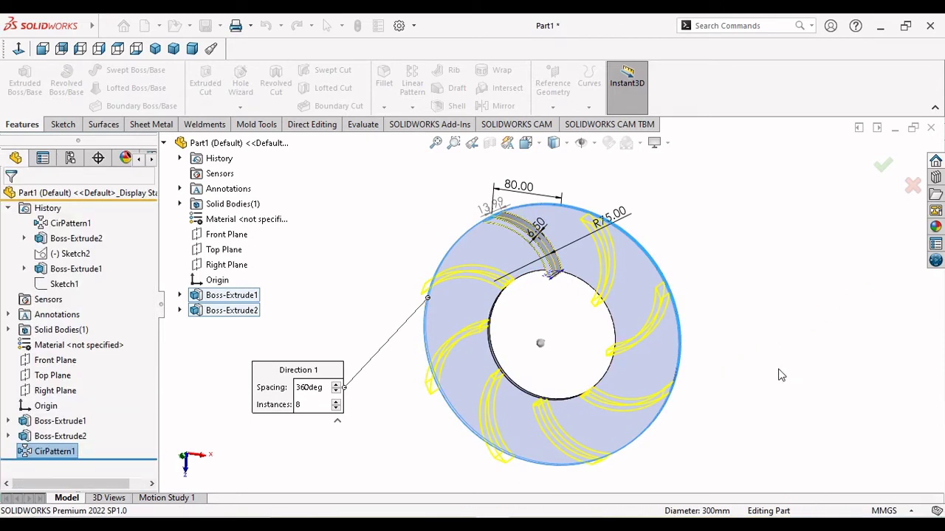
mouse_move(767, 379)
middle_mouse_down()
mouse_move(729, 346)
mouse_move(691, 375)
mouse_move(687, 359)
mouse_move(763, 331)
mouse_move(800, 367)
mouse_move(709, 272)
mouse_move(716, 244)
mouse_move(724, 308)
mouse_move(772, 360)
mouse_move(780, 393)
middle_mouse_up()
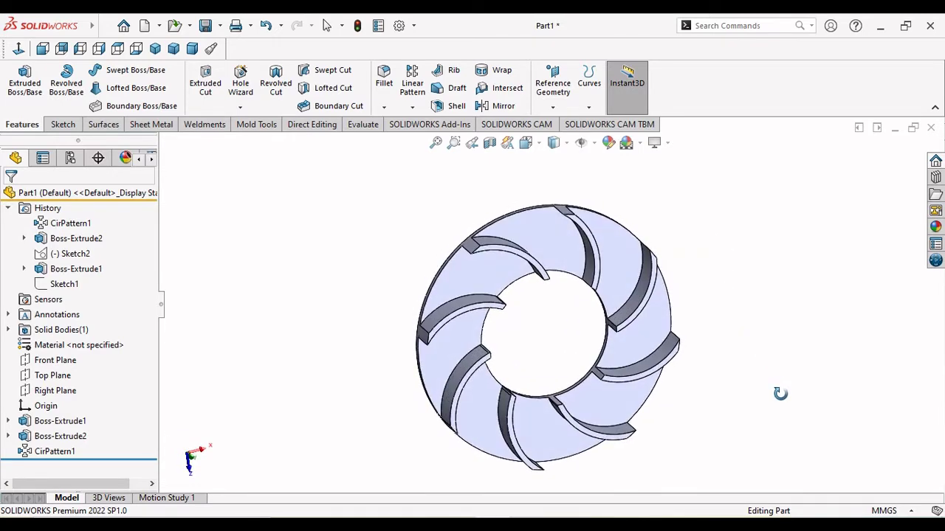
Start Sketch3 on the top face of the original blade
mouse_move(660, 391)
middle_mouse_down()
mouse_move(704, 363)
mouse_move(688, 342)
middle_mouse_up()
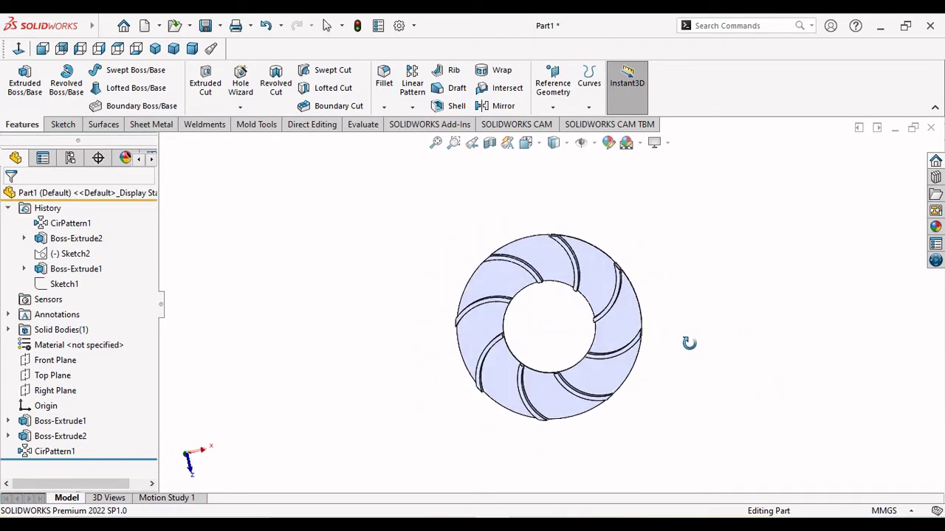
scroll(491, 320, "down", 2)
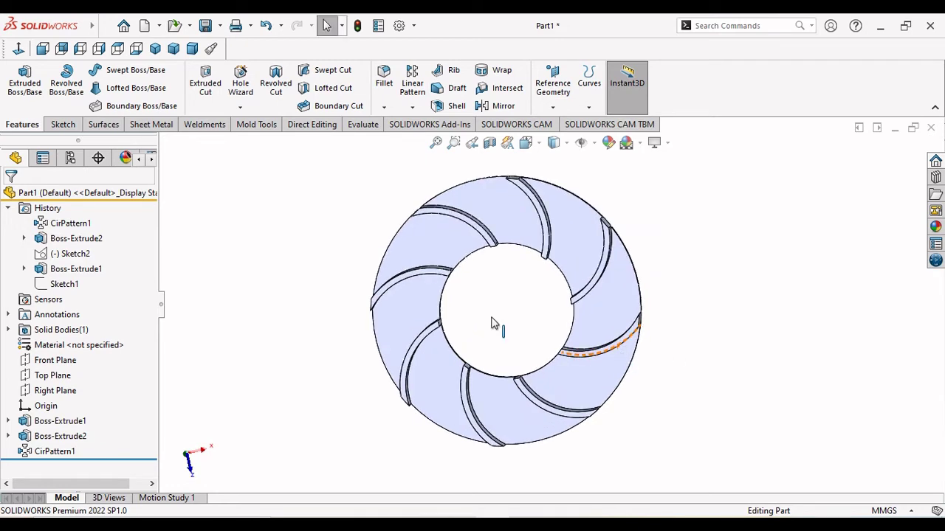
scroll(457, 247, "down", 3)
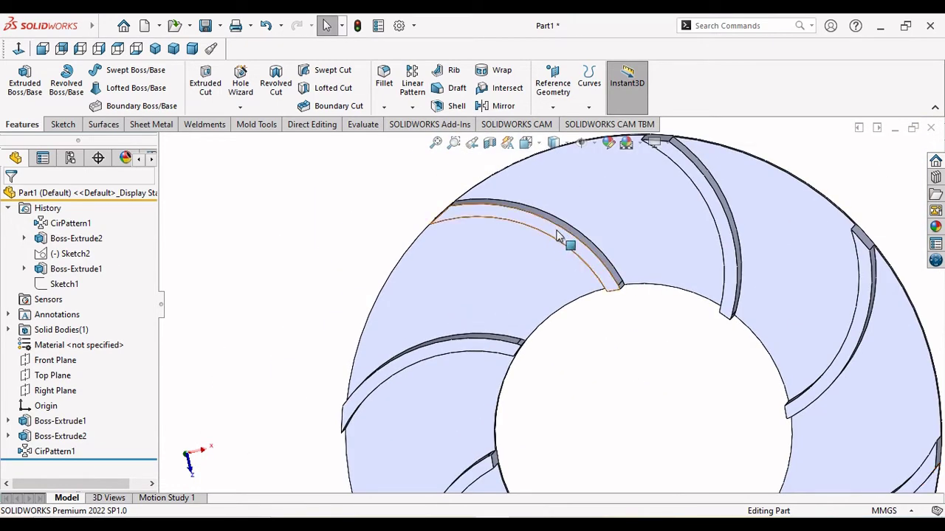
left_click(560, 234)
left_click(618, 194)
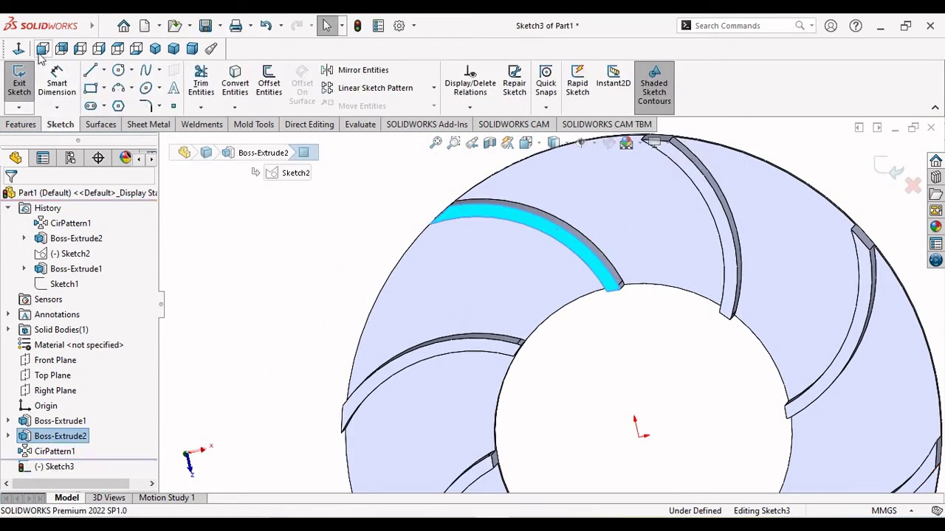
Convert Sketch1's ring outline into Sketch3 and preview it as a 32.00 mm extrusion
key("f")
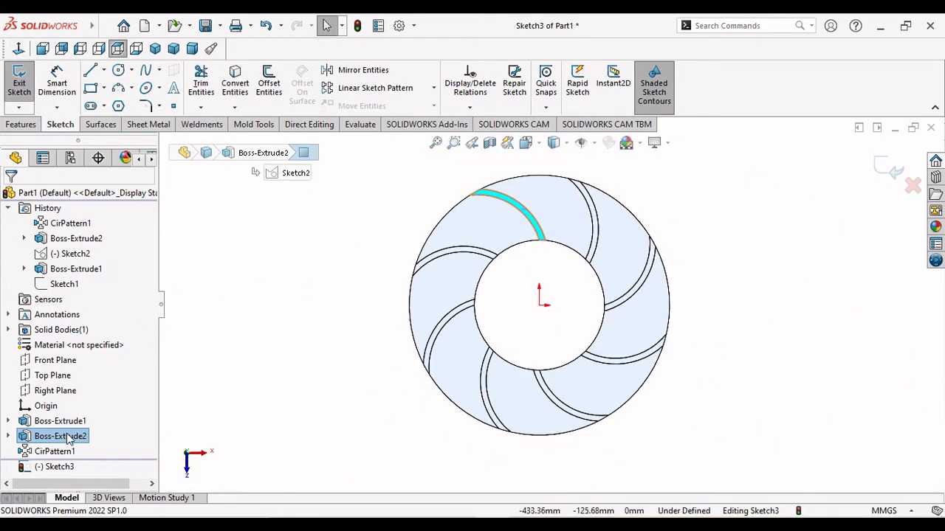
left_click(9, 422)
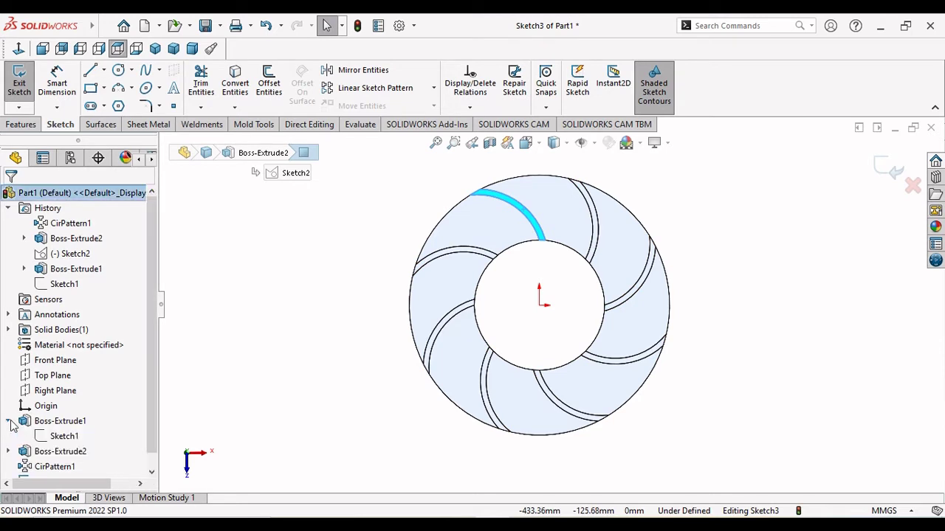
left_click(68, 438)
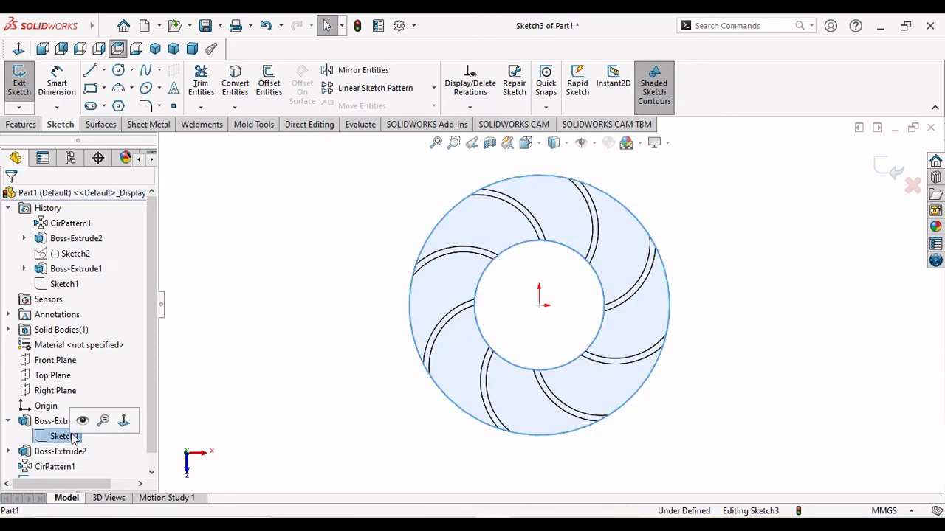
type("e")
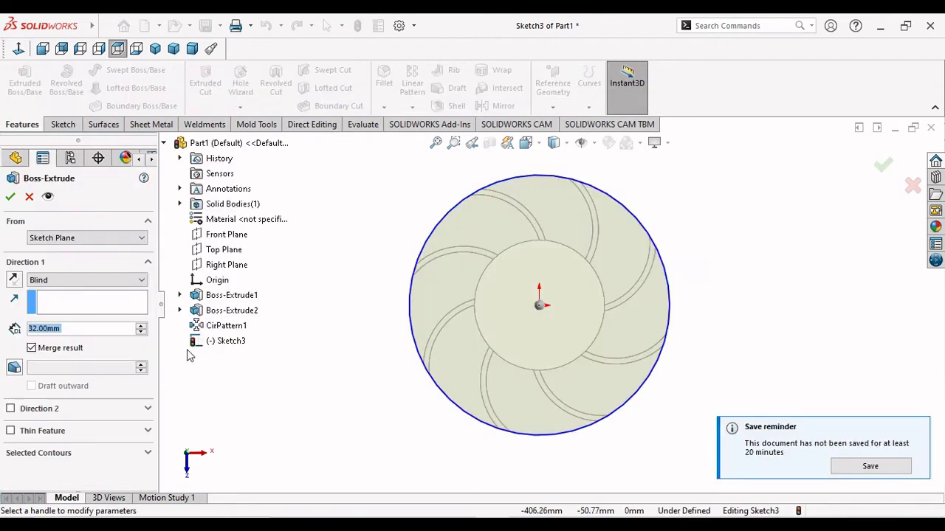
type("5")
Create Boss-Extrude3 as the cap disc over the eight blades, with a depth of .5
key("Return")
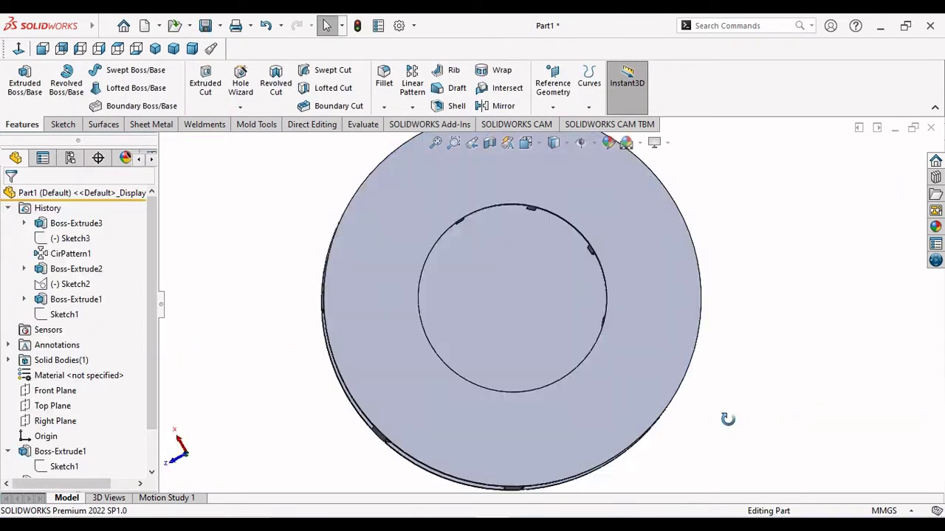
left_click(550, 277)
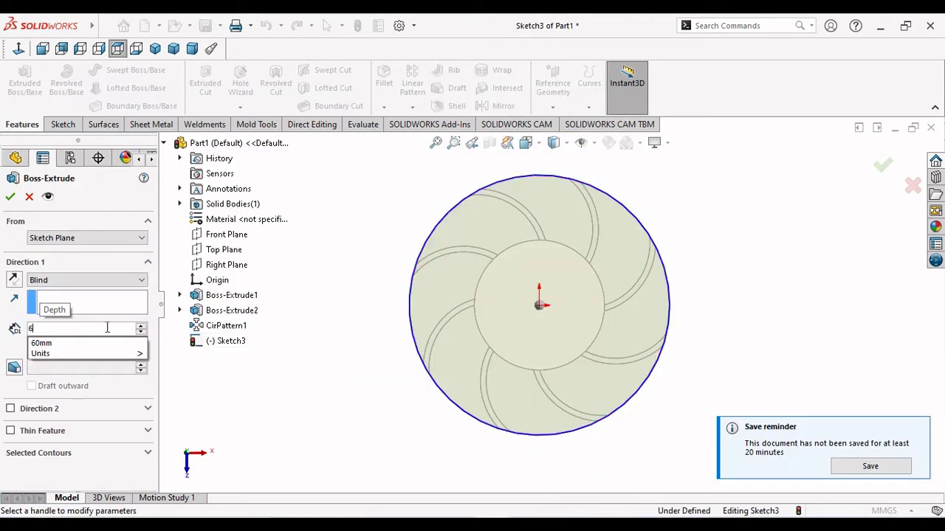
type(".5")
key("Return")
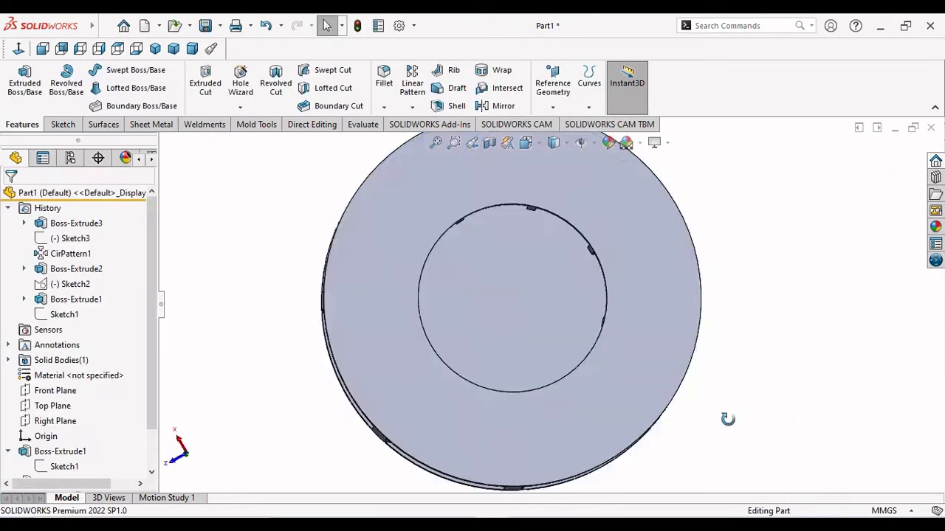
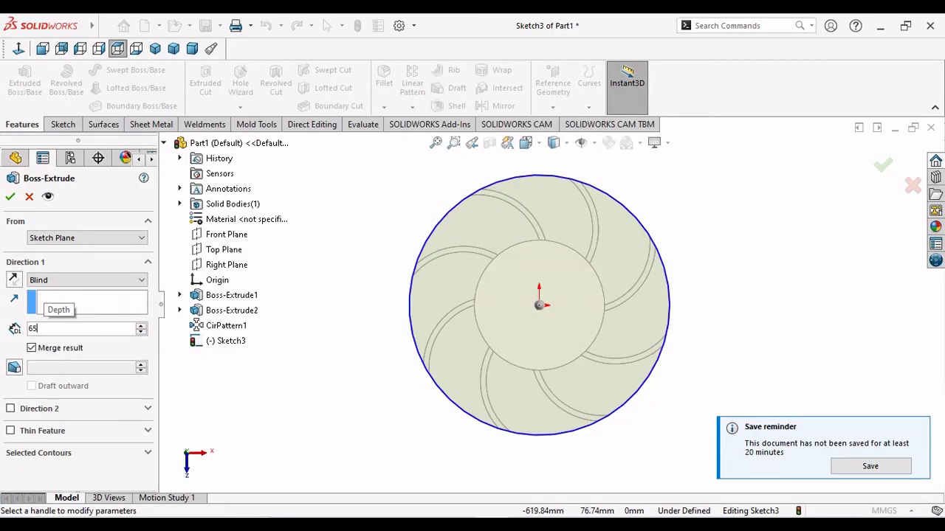
Enter 6.5 mm as the blade extrusion depth and confirm Boss-Extrude3
type(".5")
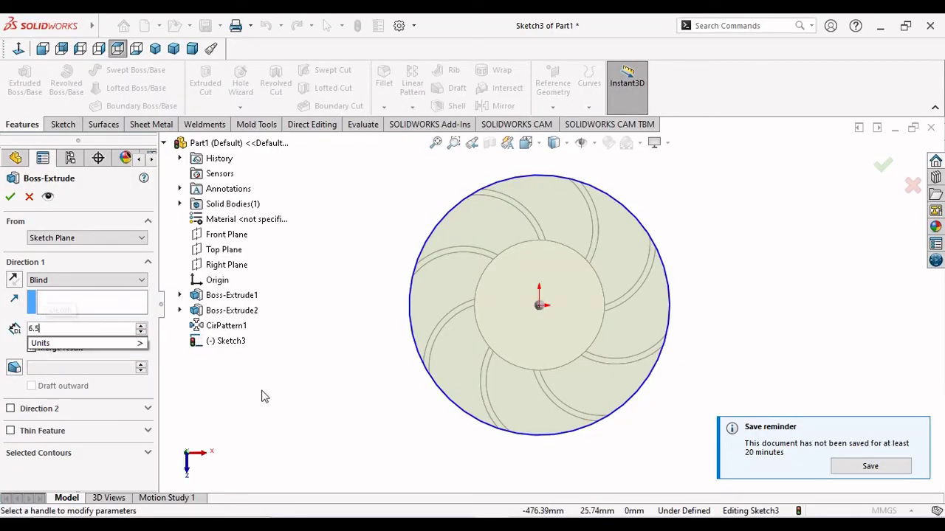
key("Return")
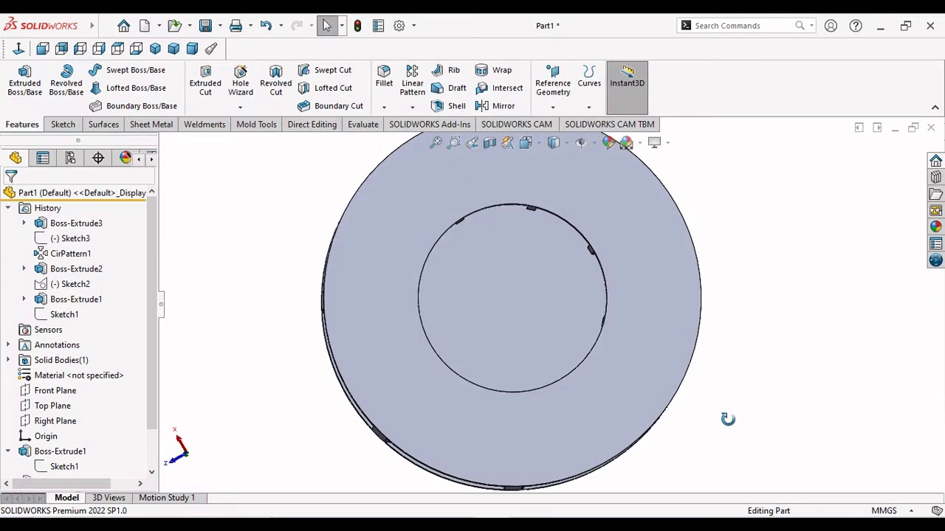
Sketch a Ø70 mm circle centred on the origin on the part's inner face
left_click(523, 294)
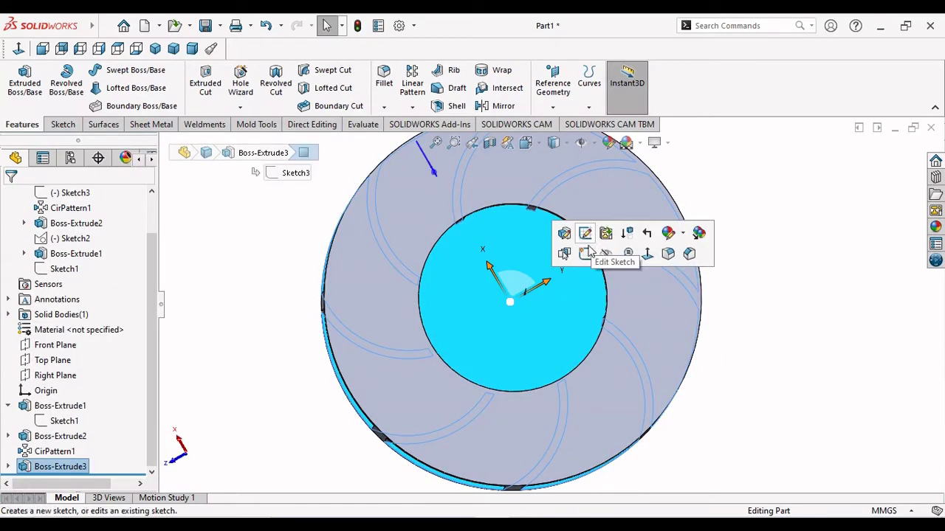
left_click(586, 254)
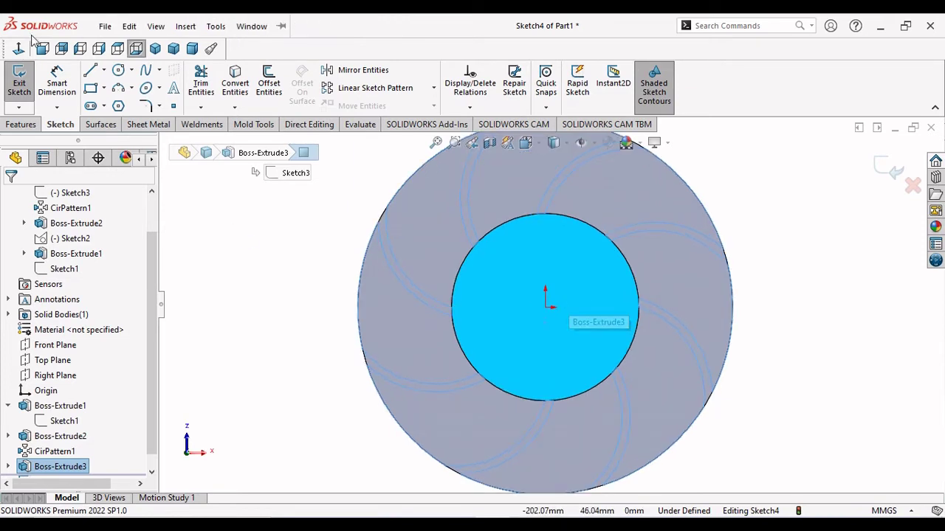
left_click(118, 70)
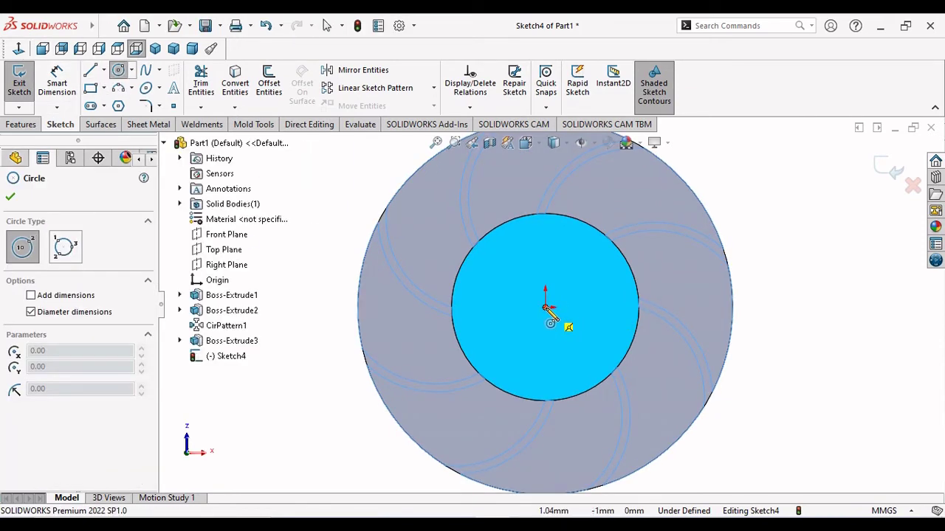
left_click(544, 306)
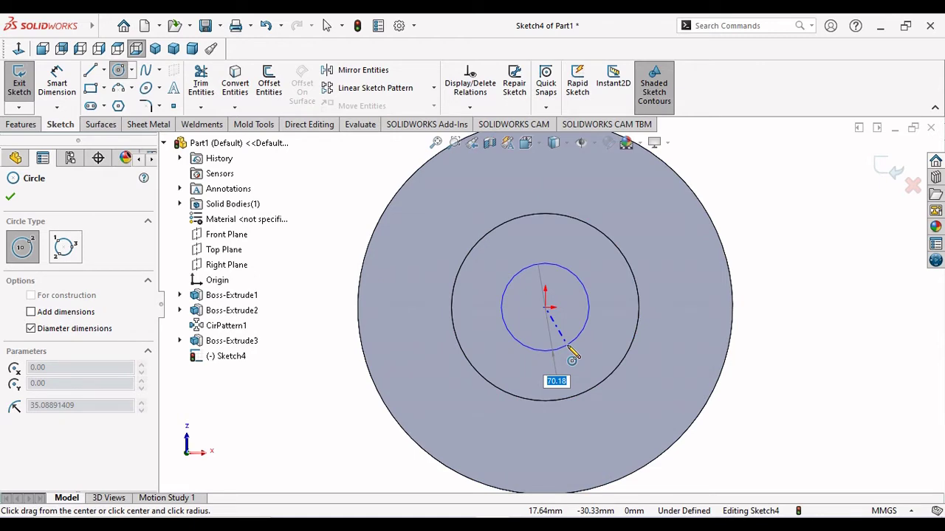
left_click(574, 354)
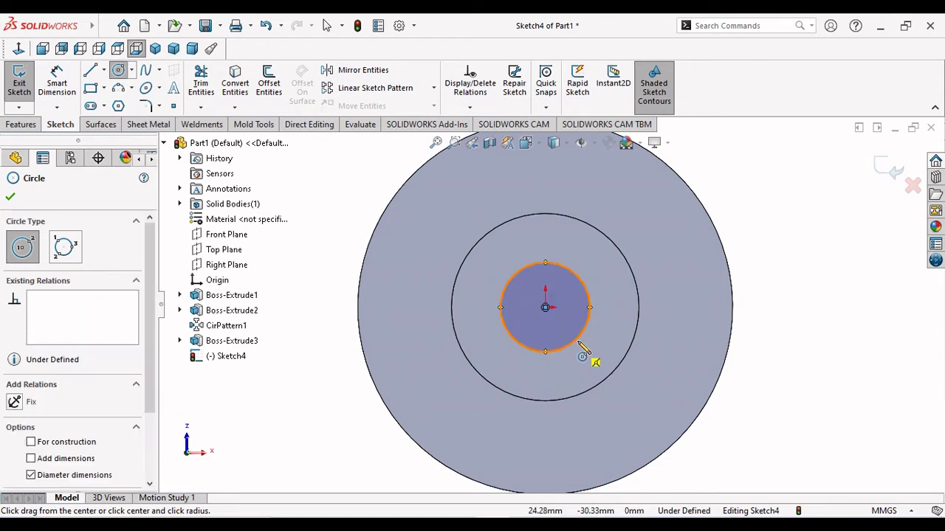
right_click(589, 347)
left_click(601, 350)
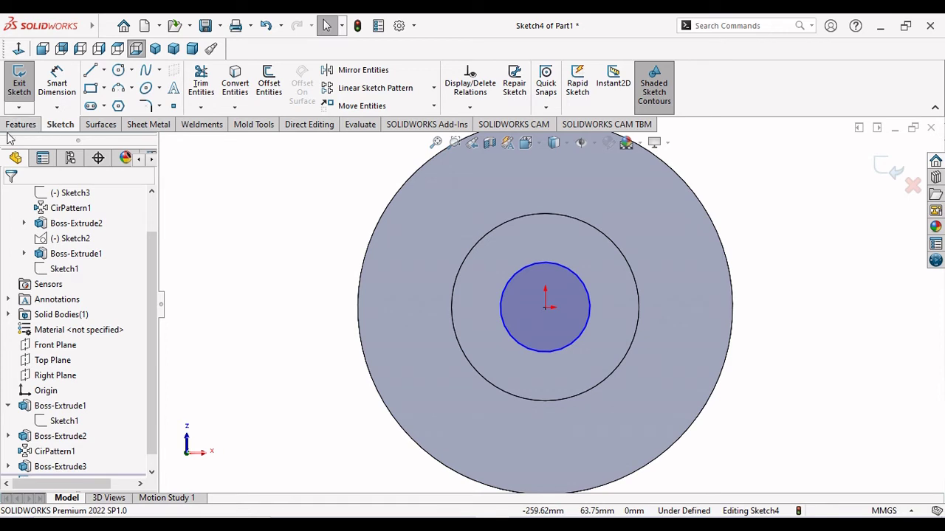
left_click(56, 85)
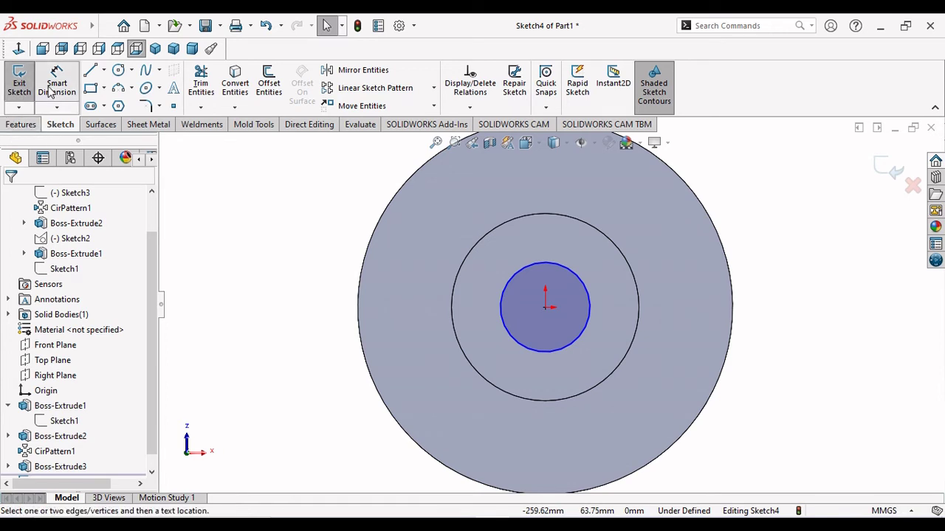
left_click(589, 319)
left_click(771, 304)
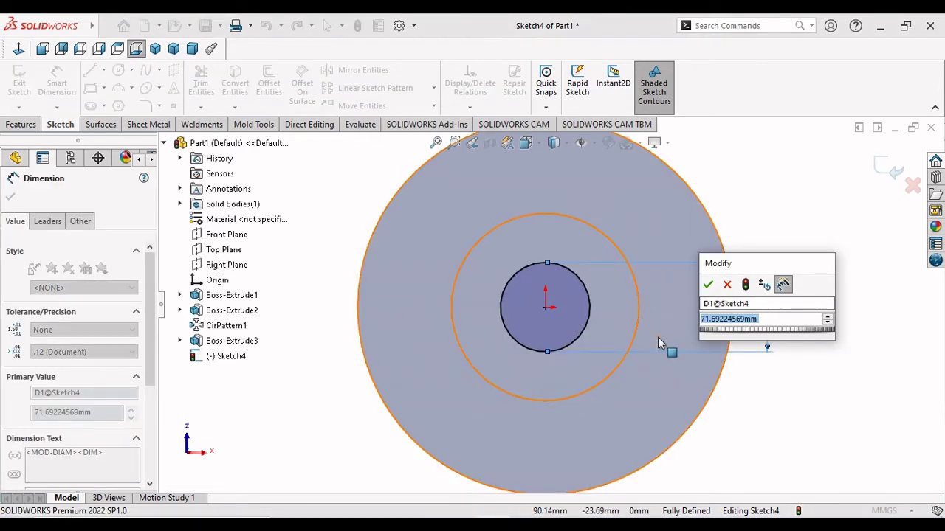
type("70")
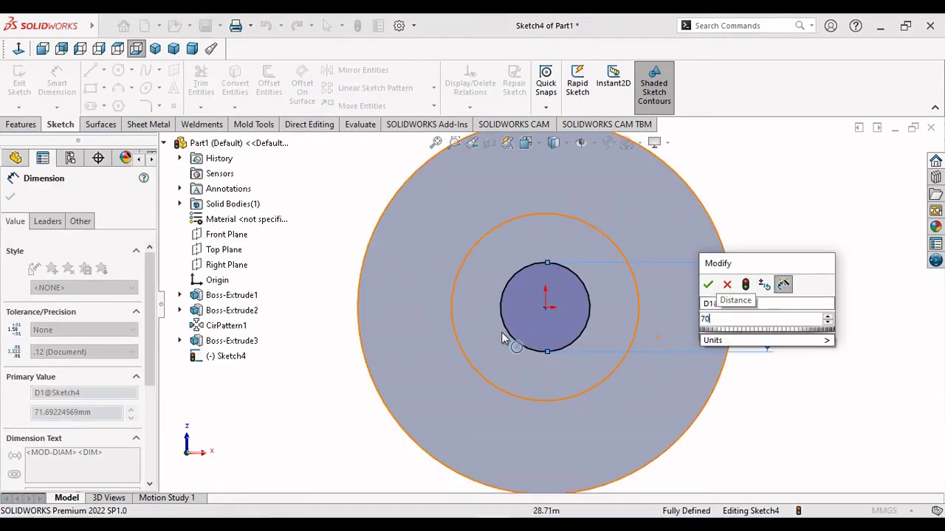
left_click(710, 286)
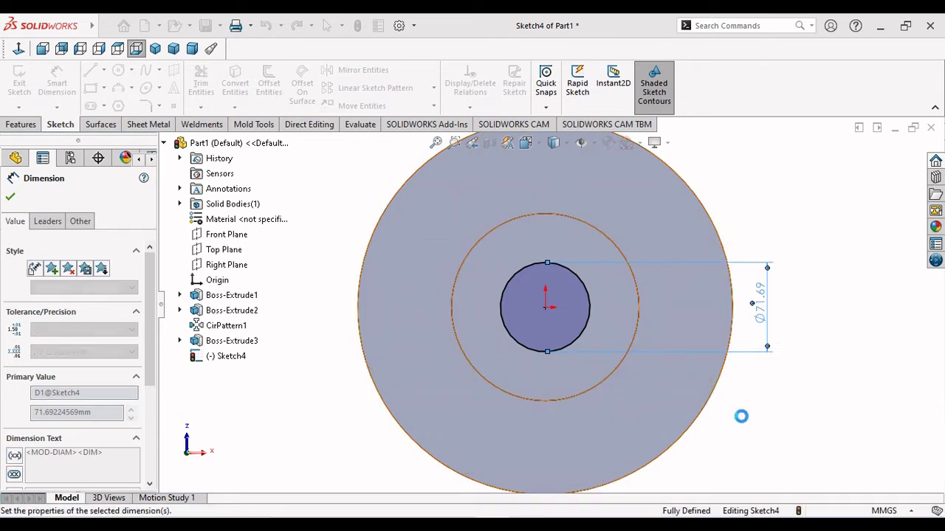
left_click(11, 196)
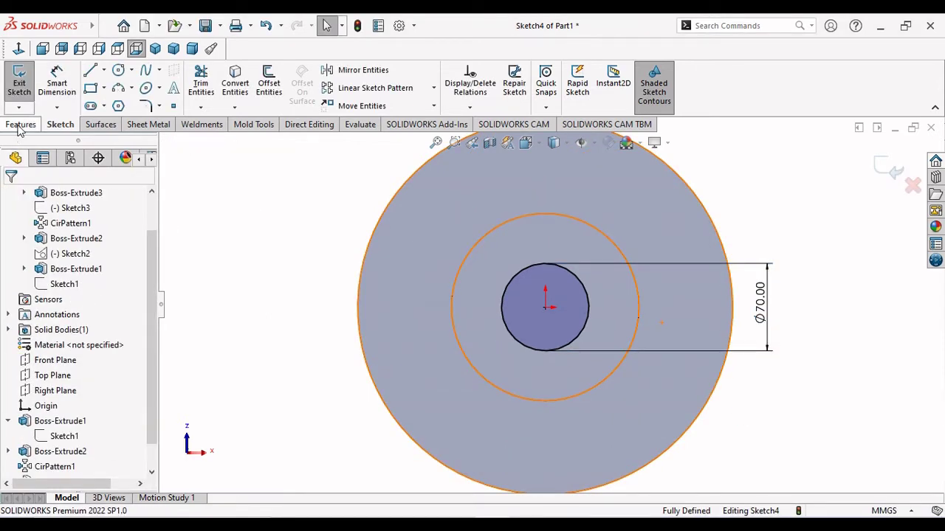
Extrude the Ø70 mm hub circle 40 mm into a boss
left_click(21, 124)
left_click(24, 81)
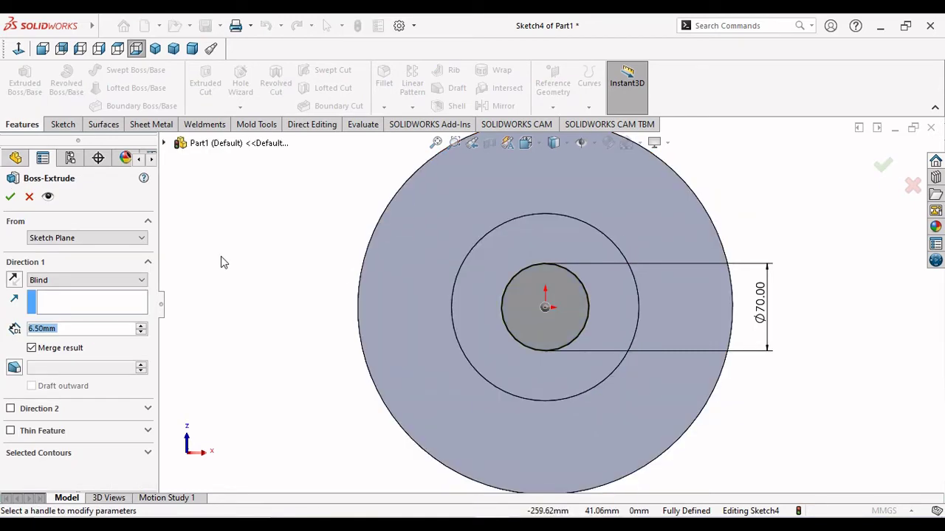
type("40")
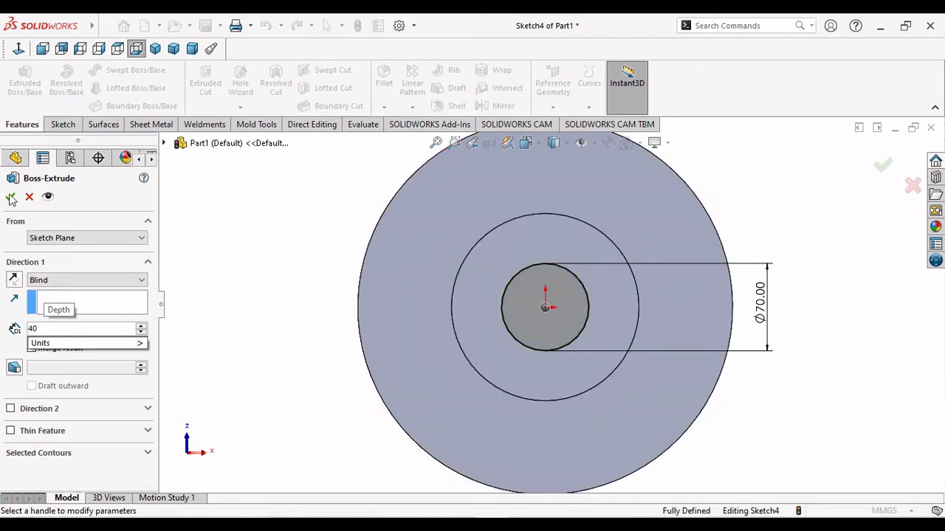
key("Return")
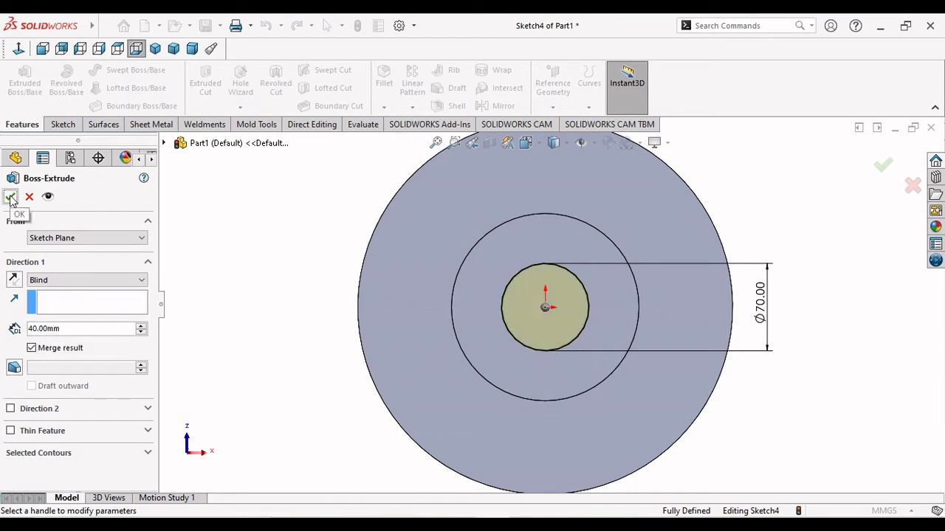
left_click(10, 196)
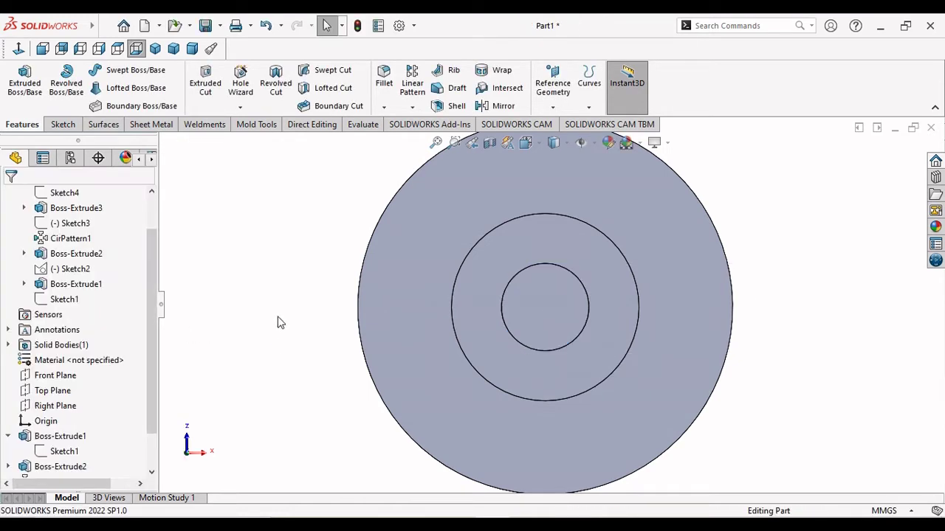
mouse_move(279, 322)
middle_mouse_down()
mouse_move(315, 343)
mouse_move(365, 327)
mouse_move(394, 333)
mouse_move(256, 282)
mouse_move(249, 312)
mouse_move(296, 325)
middle_mouse_up()
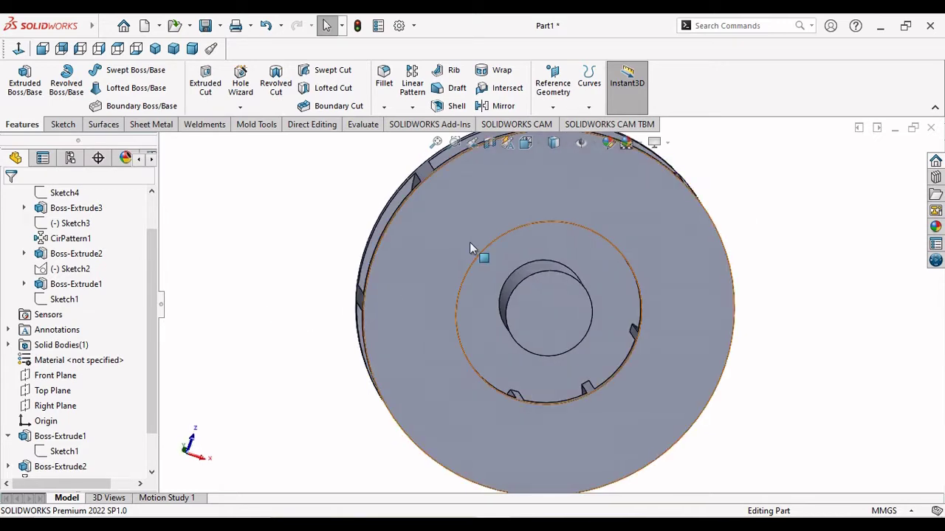
Start a sketch on the disc's bottom face and convert its 150 mm edge into a circle
left_click(496, 199)
left_click(565, 157)
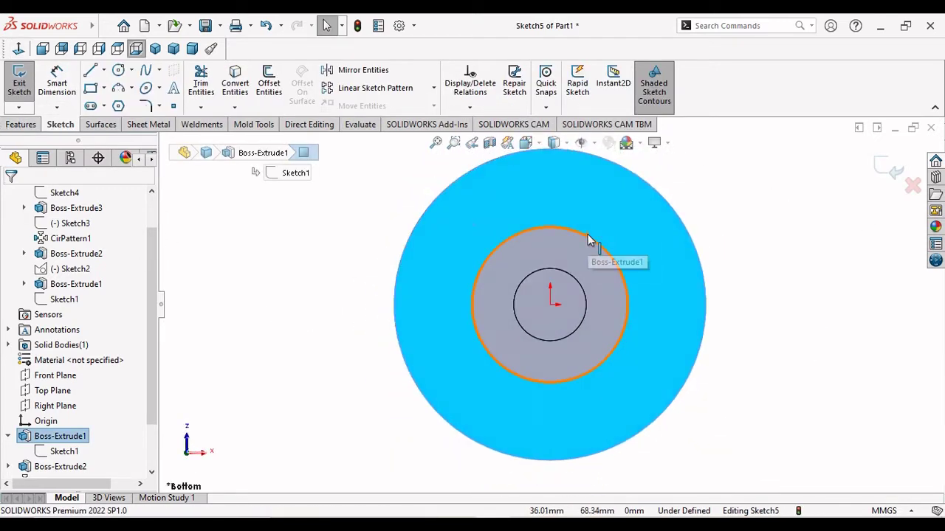
scroll(588, 240, "down", 3)
key("Escape")
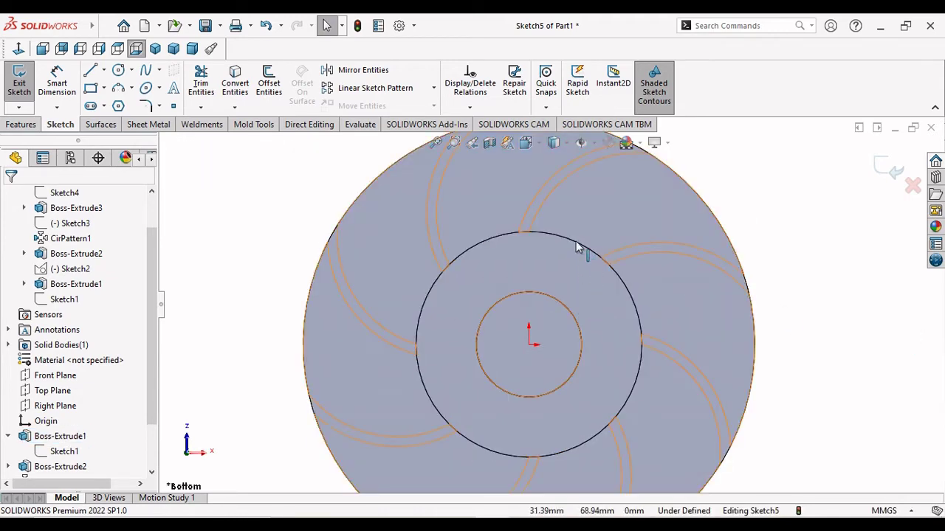
left_click(578, 248)
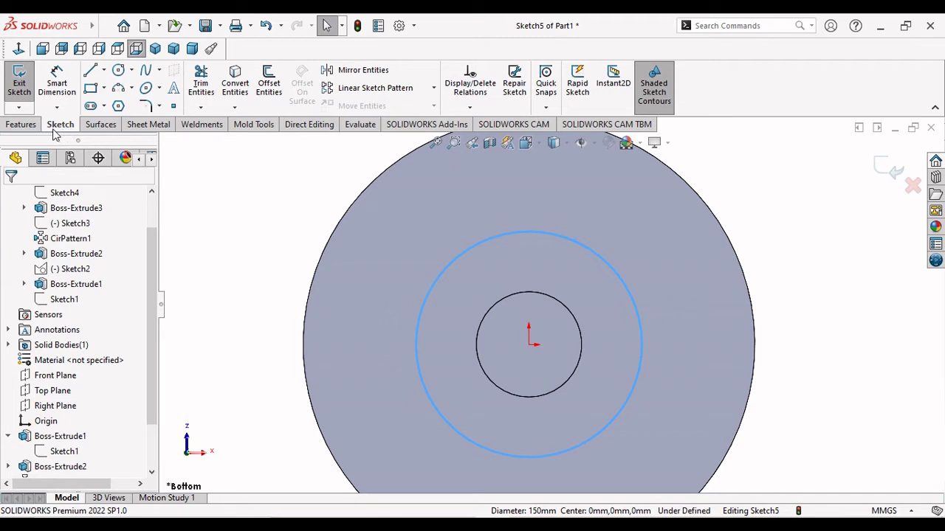
left_click(233, 87)
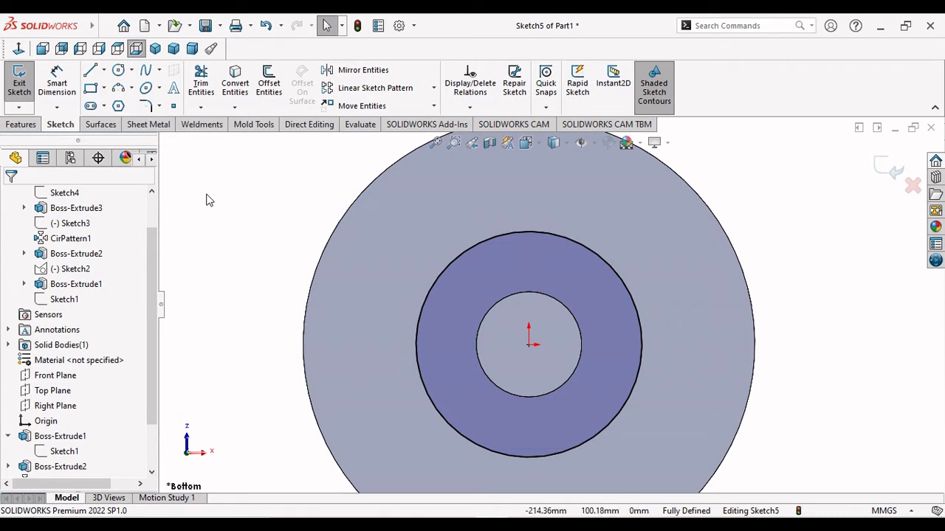
Offset the converted circle 3.50 mm outward to form a ring and check the dimension
left_click(498, 235)
left_click(275, 89)
type("3")
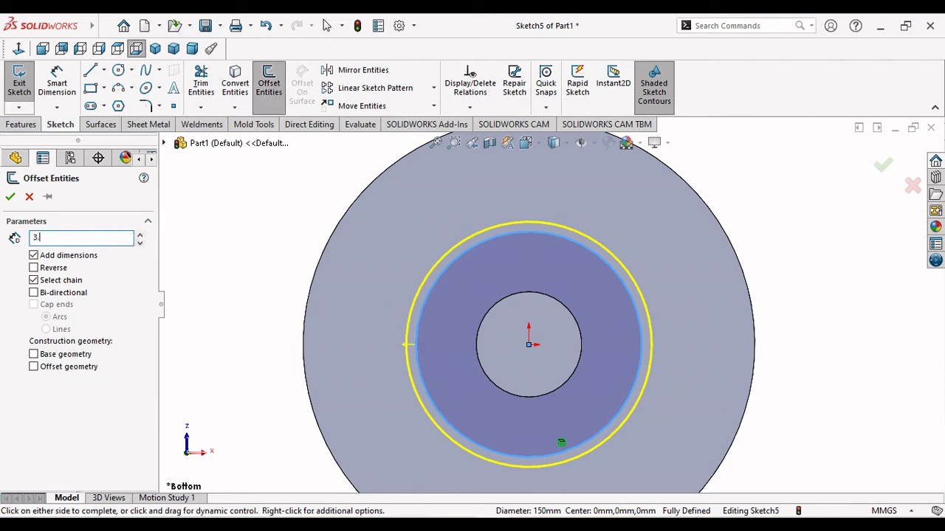
type("5")
key("Return")
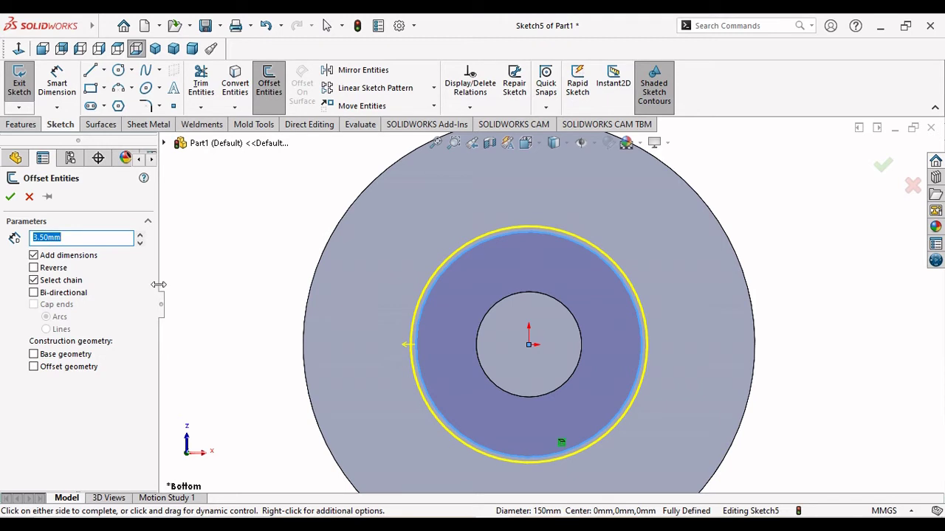
left_click(34, 267)
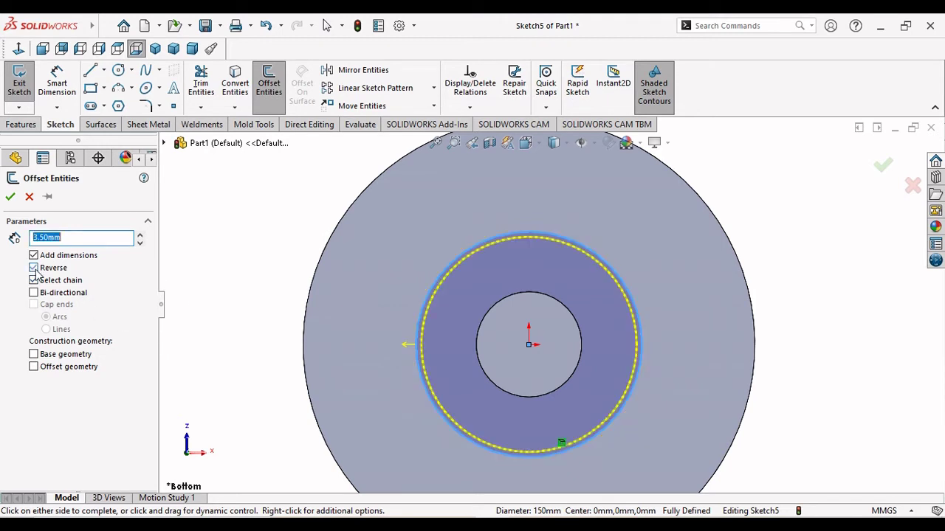
left_click(34, 268)
left_click(10, 197)
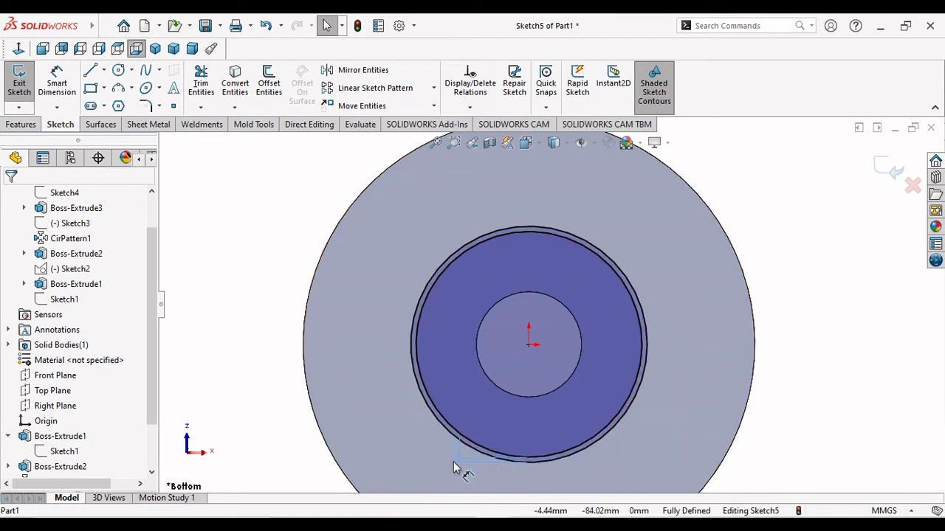
left_click(504, 455)
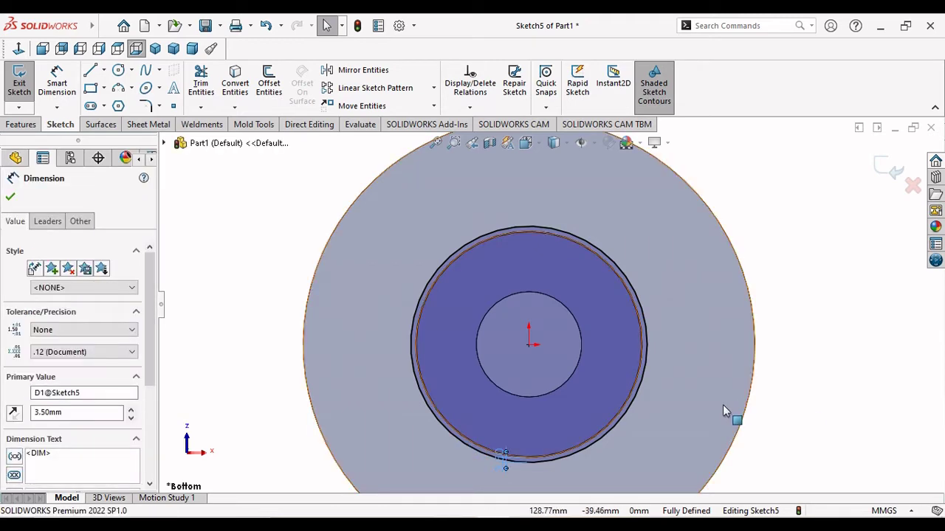
left_click(722, 405)
middle_click_drag(662, 418, 632, 389, "ctrl")
scroll(634, 391, "up", 2)
left_click(755, 394)
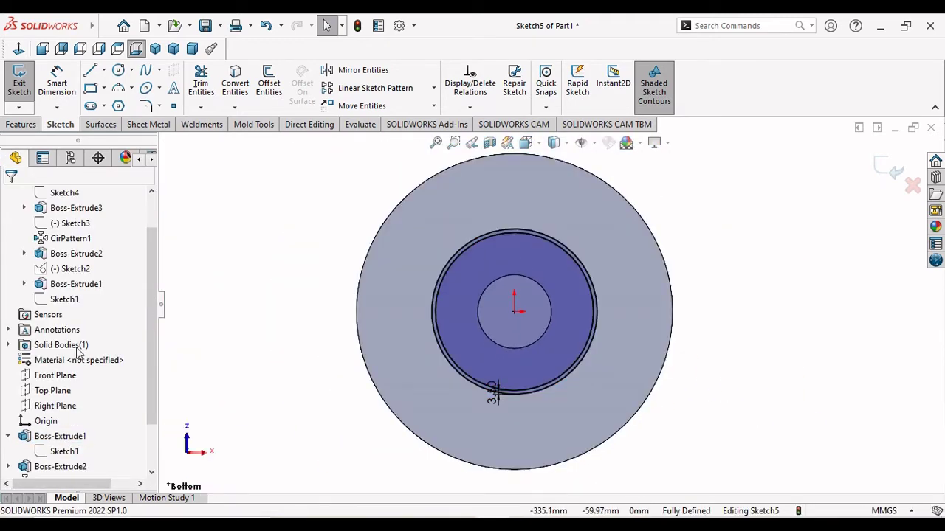
left_click(22, 125)
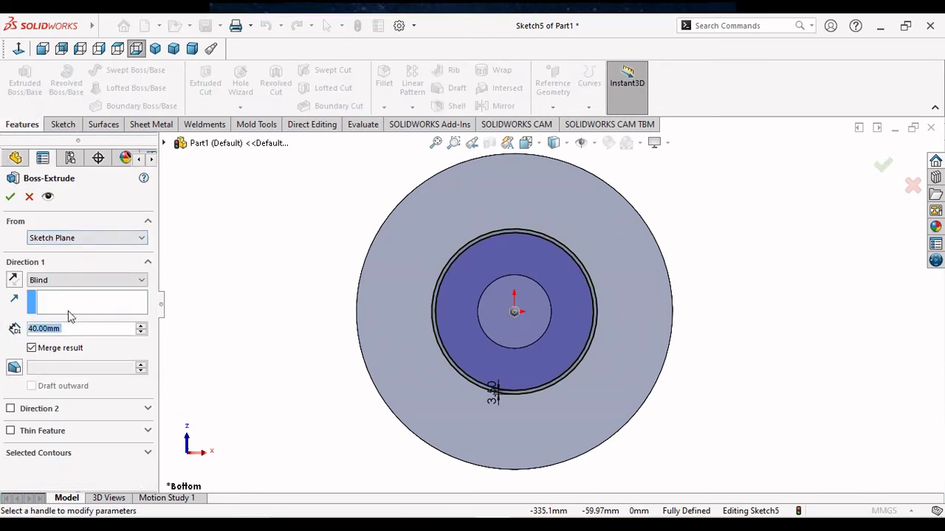
Extrude the 3.50 mm ring sketch 20 mm as Boss-Extrude5
type("20")
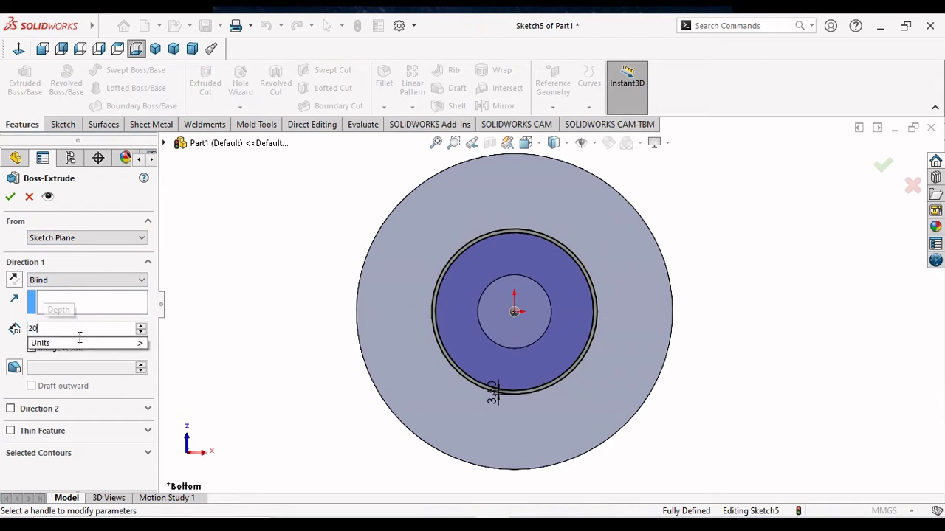
key("Return")
middle_click_drag(261, 346, 293, 352)
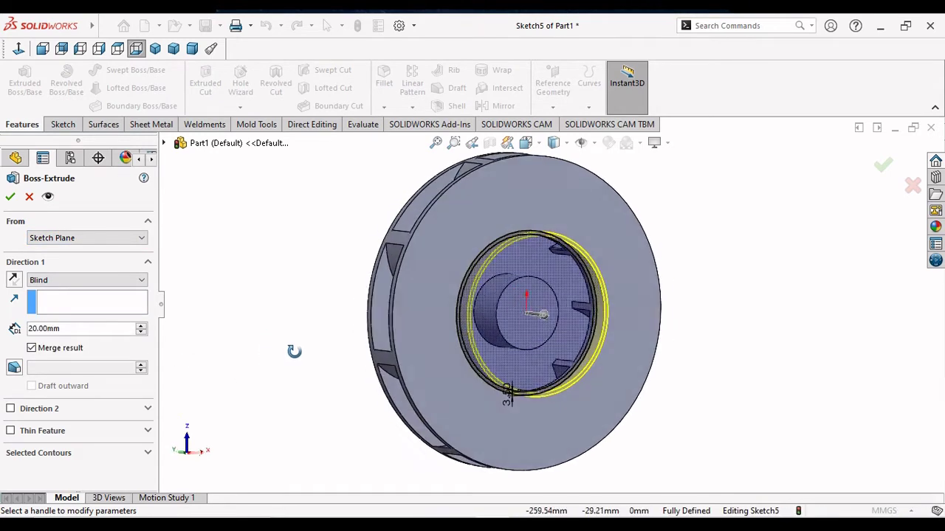
scroll(545, 259, "down", 3)
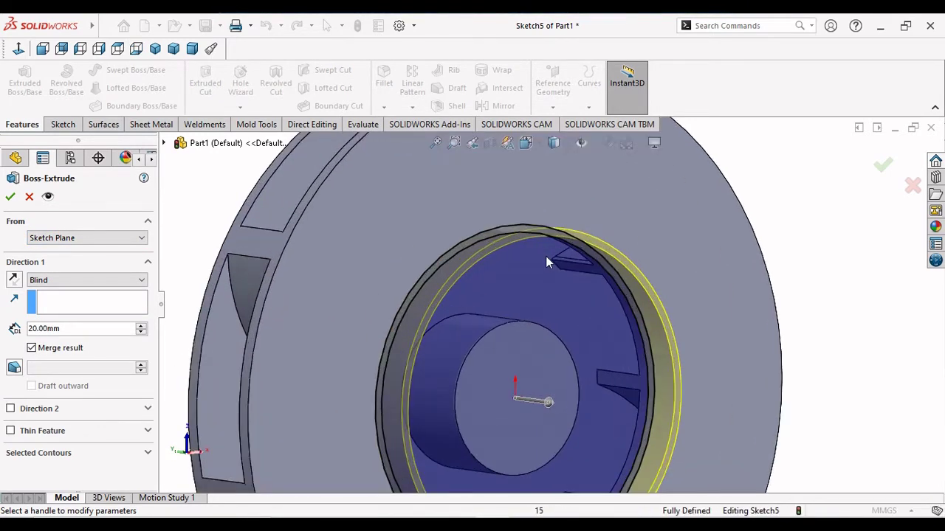
left_click(29, 197)
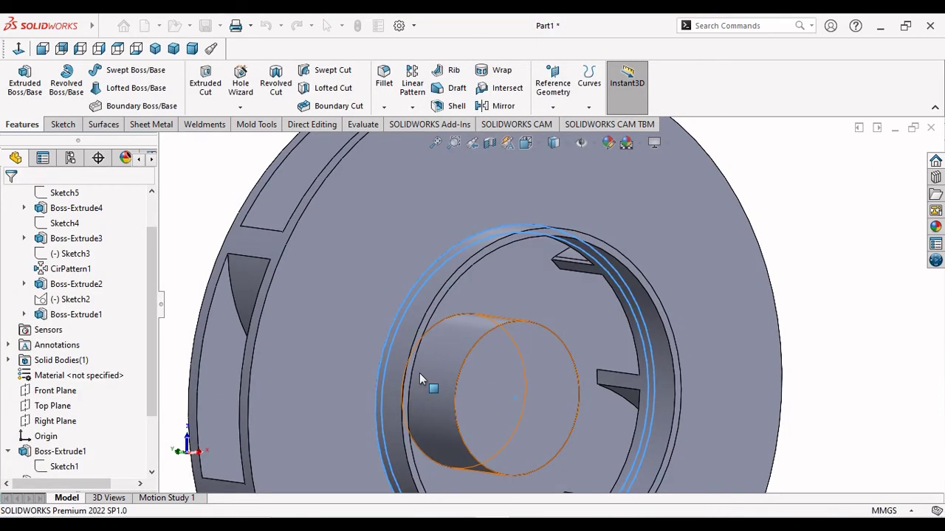
key("f")
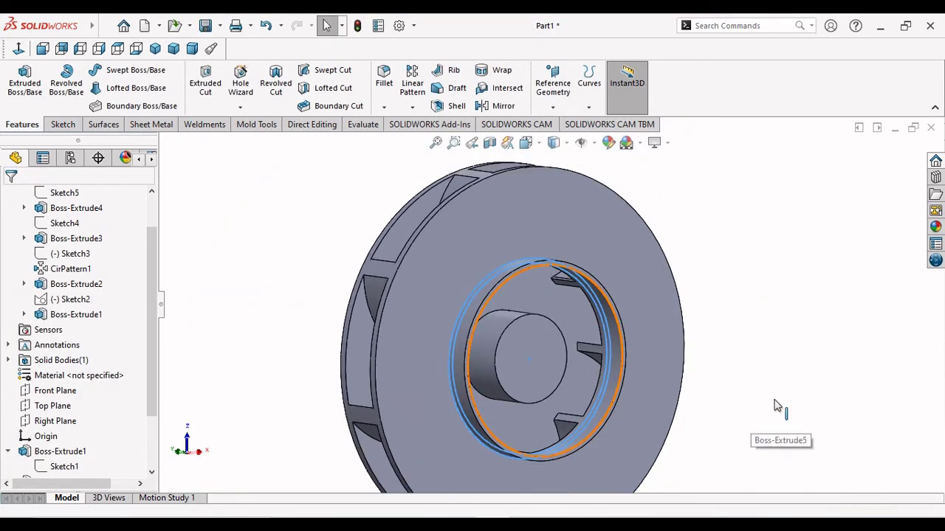
mouse_move(752, 392)
middle_mouse_down()
mouse_move(607, 393)
mouse_move(760, 416)
mouse_move(625, 411)
mouse_move(604, 418)
mouse_move(609, 426)
middle_mouse_up()
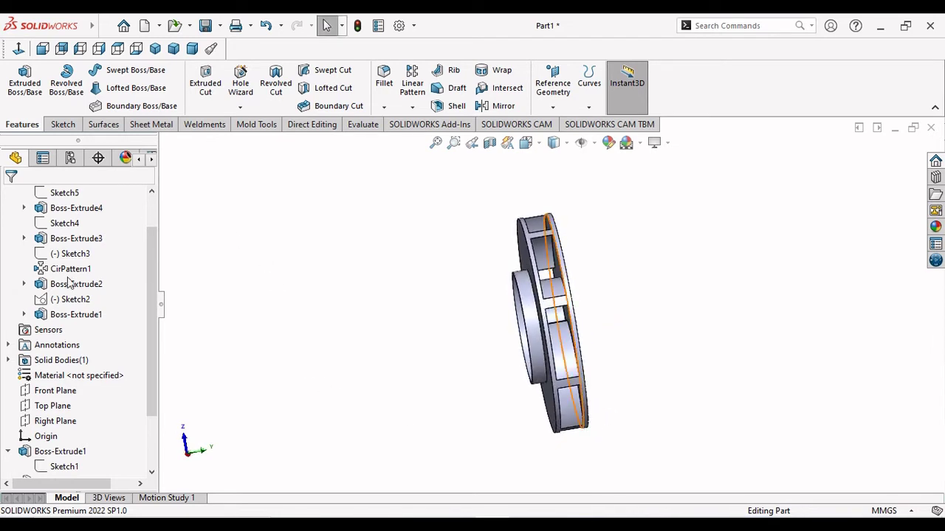
Expand and collapse Boss-Extrude4 and Boss-Extrude3 in the feature tree to inspect their sketches
left_click(23, 208)
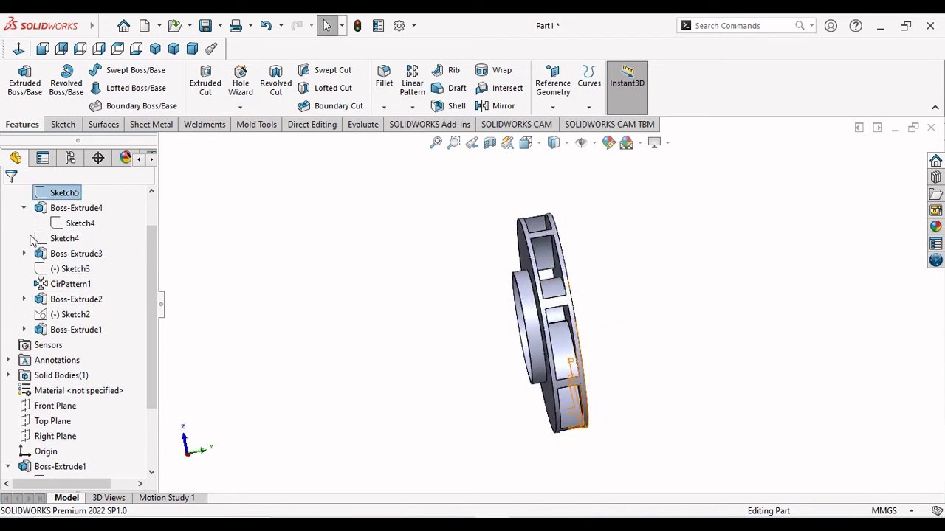
left_click(24, 253)
left_click(24, 253)
left_click(23, 208)
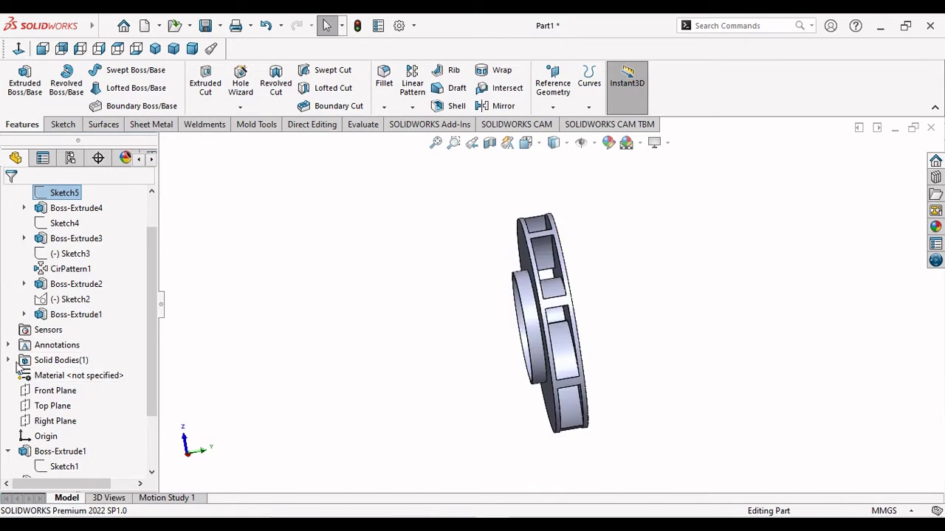
mouse_move(147, 300)
left_mouse_down()
mouse_move(146, 265)
mouse_move(149, 358)
left_mouse_up()
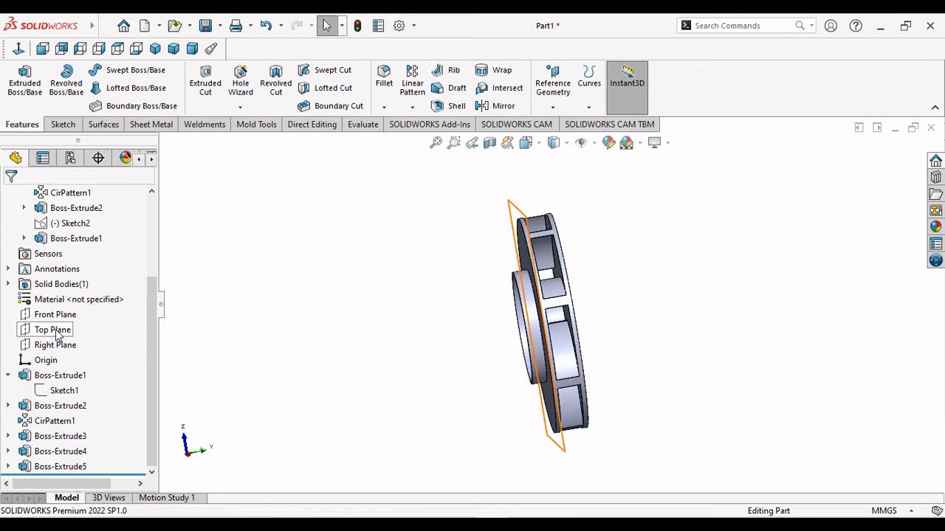
Start a new sketch on the flat outer face of the Boss-Extrude3 shroud
left_click(57, 332)
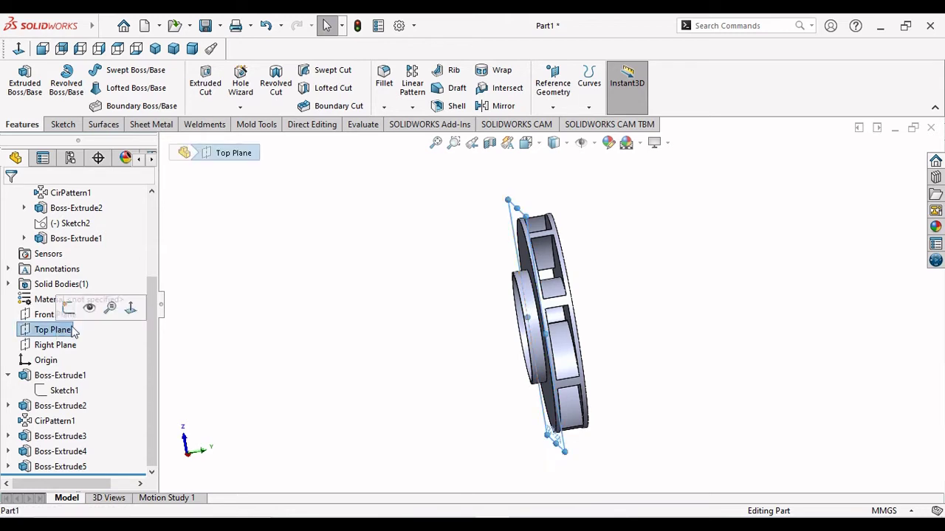
middle_click_drag(385, 355, 380, 349)
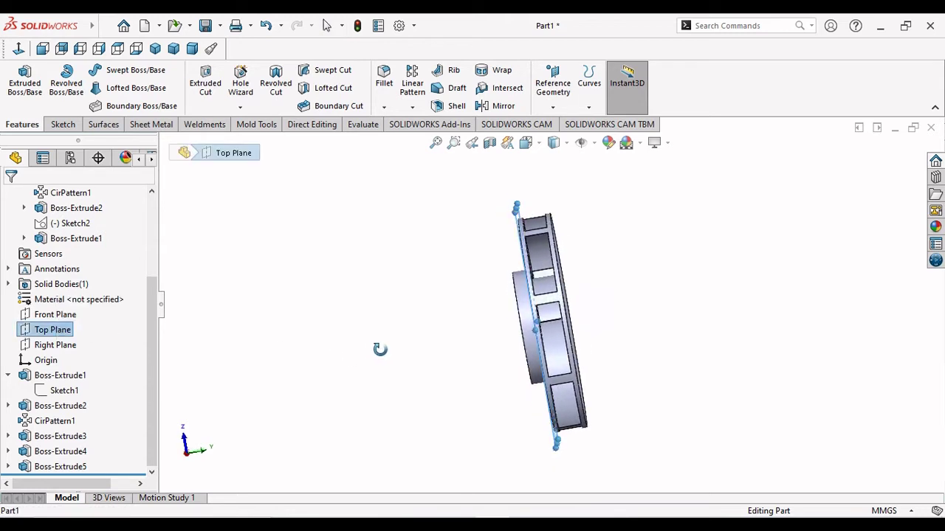
left_click(344, 245)
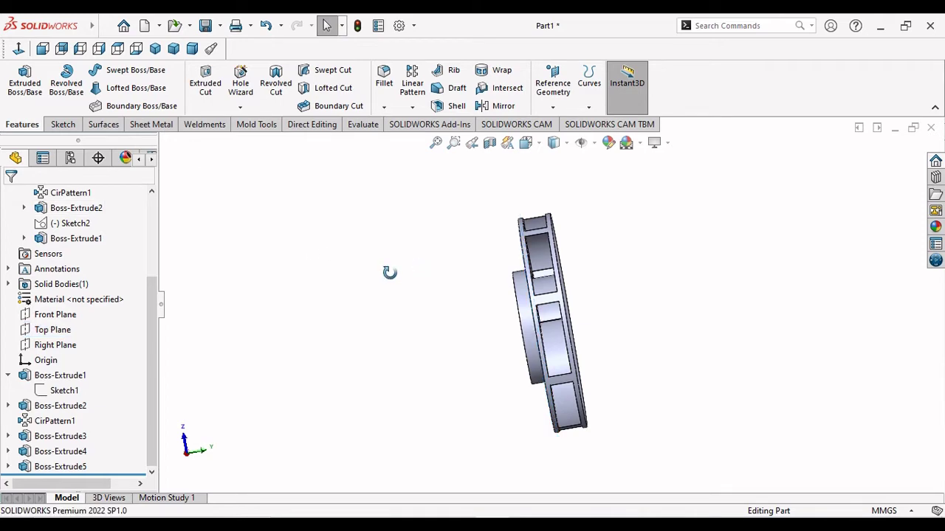
middle_click_drag(390, 272, 487, 273)
left_click(497, 284)
left_click(558, 249)
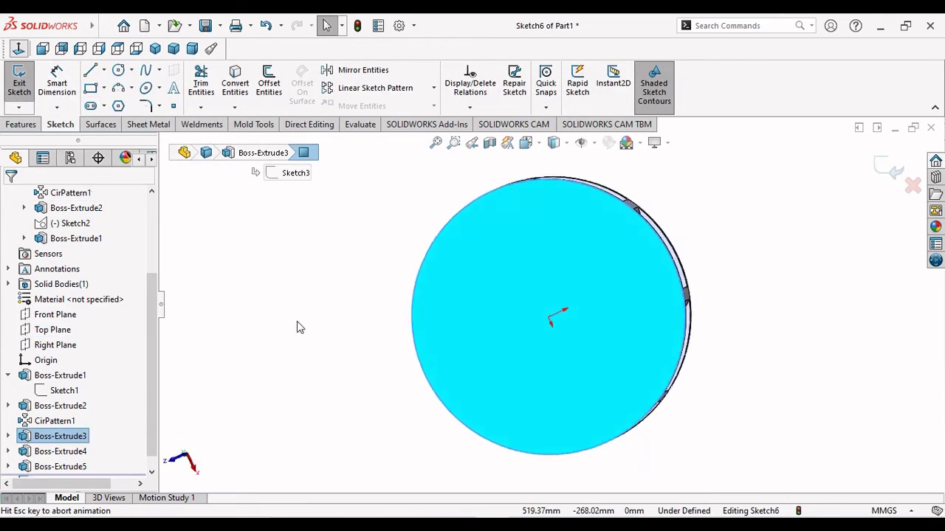
Sketch a Ø150 mm circle centred on the origin
scroll(540, 346, "up", 1)
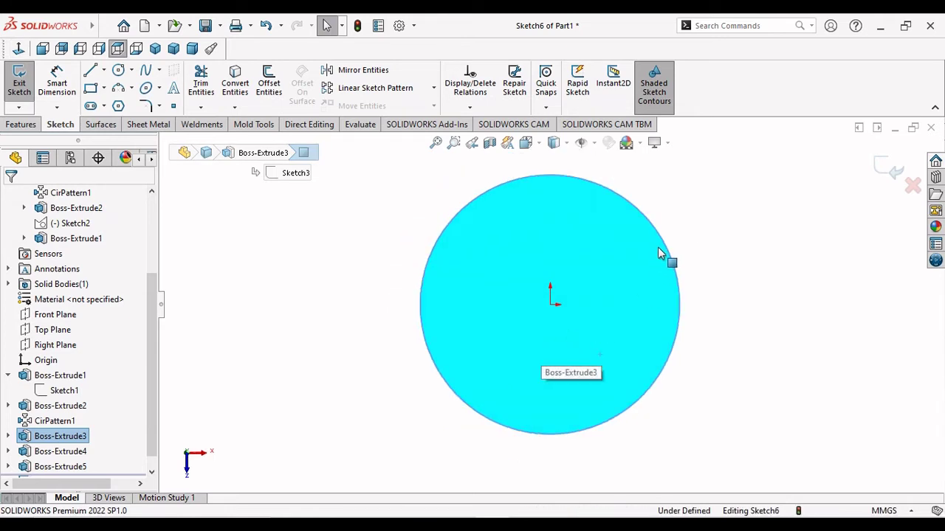
scroll(655, 251, "down", 1)
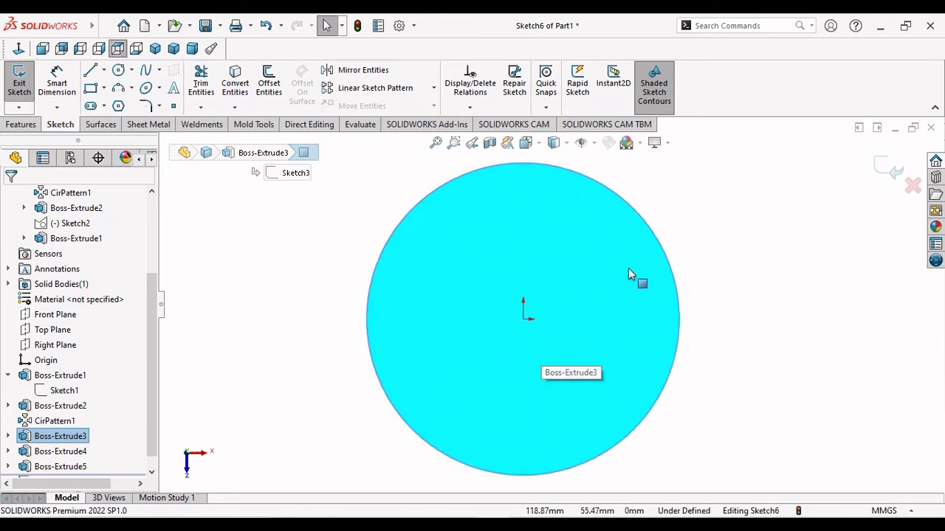
left_click(119, 70)
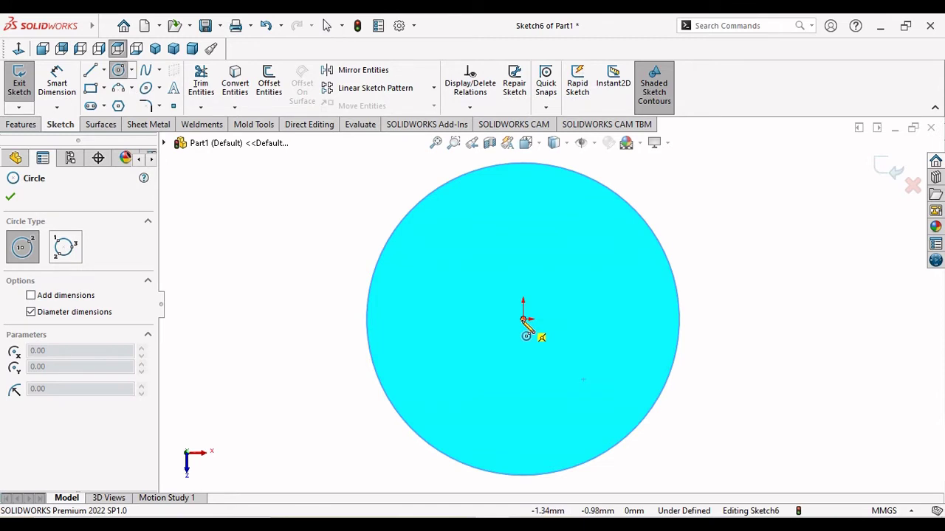
left_click(524, 319)
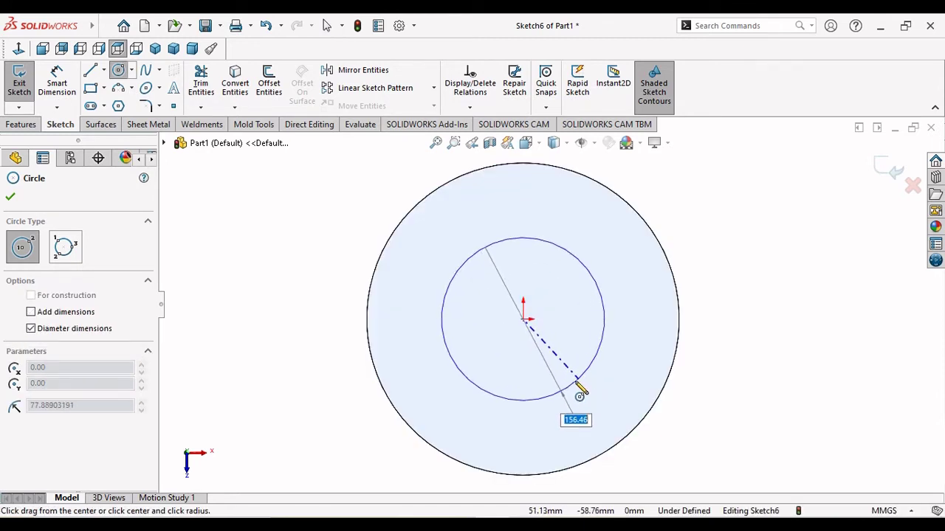
left_click(525, 400)
key("Escape")
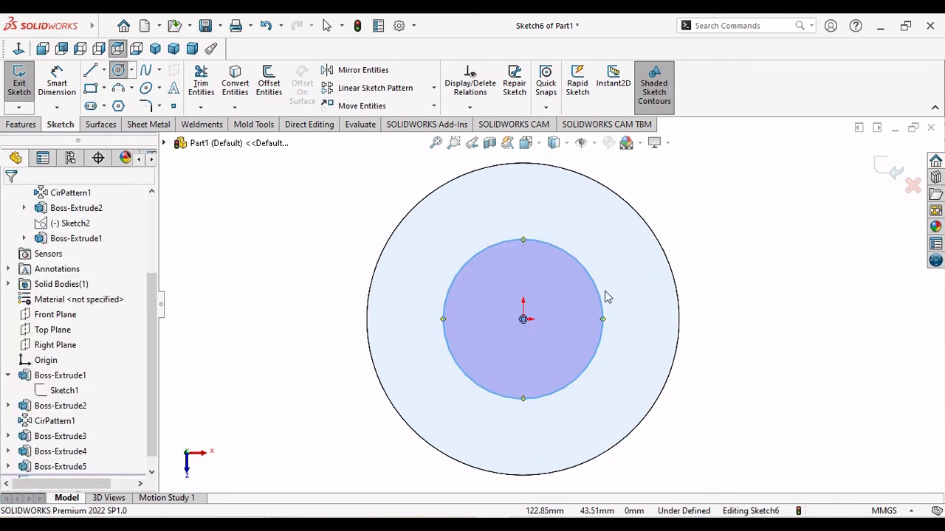
key("Escape")
left_click(59, 74)
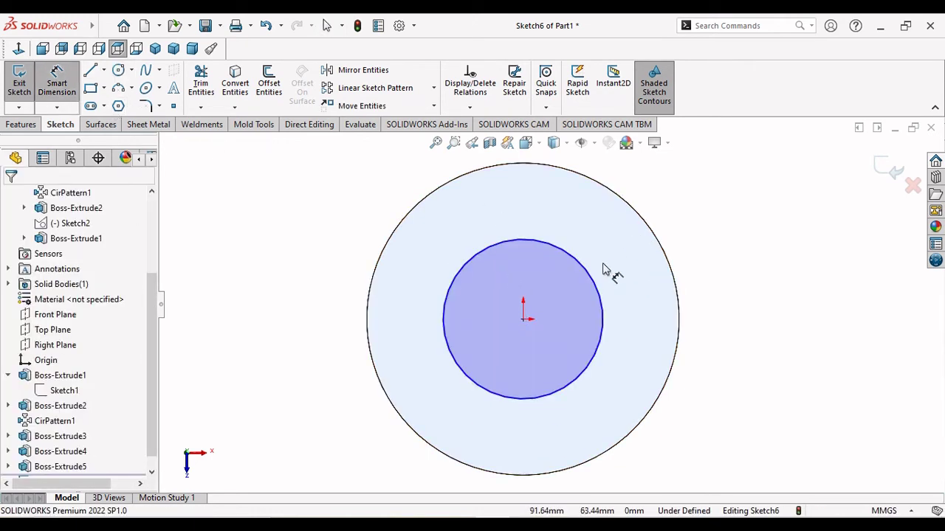
left_click(604, 301)
left_click(706, 301)
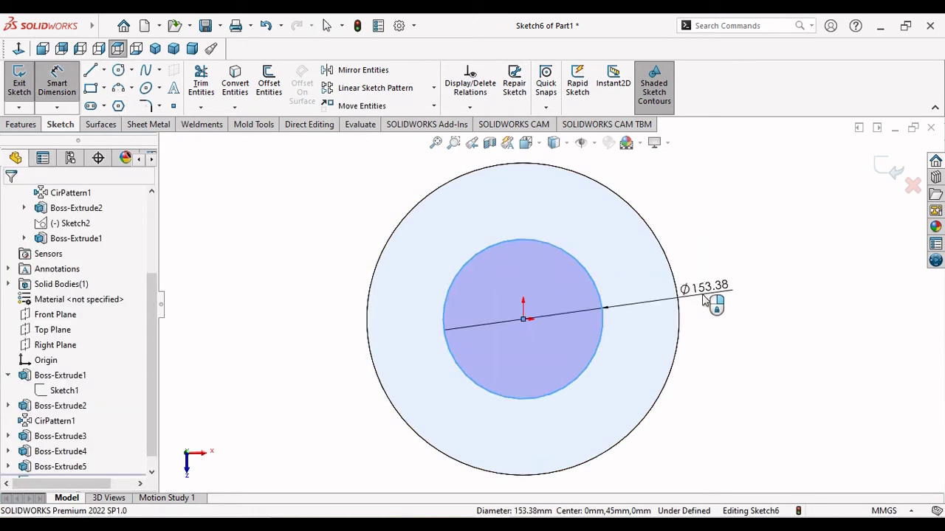
type("150")
key("Return")
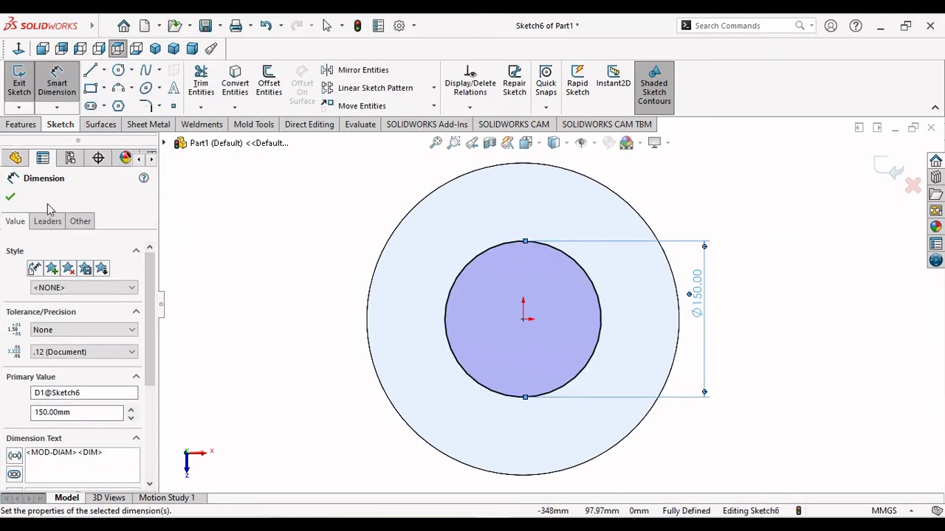
left_click(11, 196)
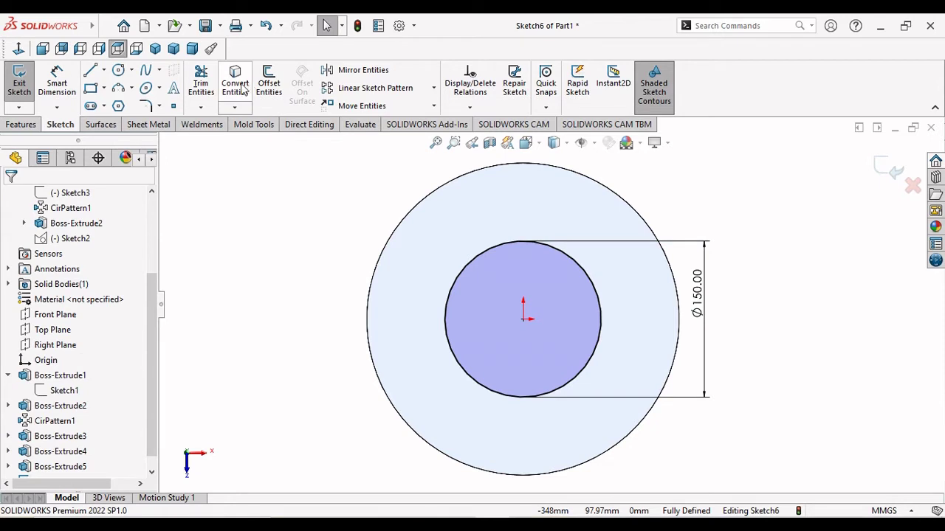
Offset the circle 3.50 mm outward and extrude the ring 20 mm
left_click(270, 86)
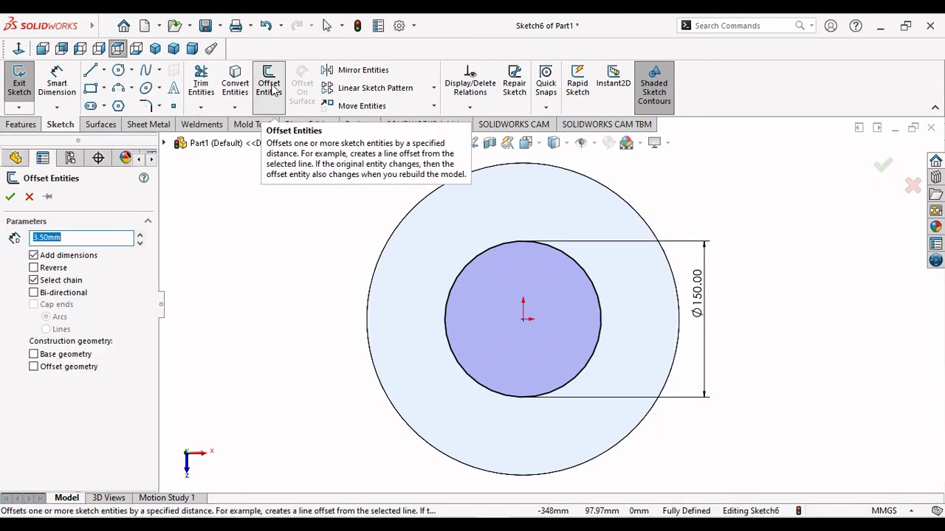
left_click(478, 254)
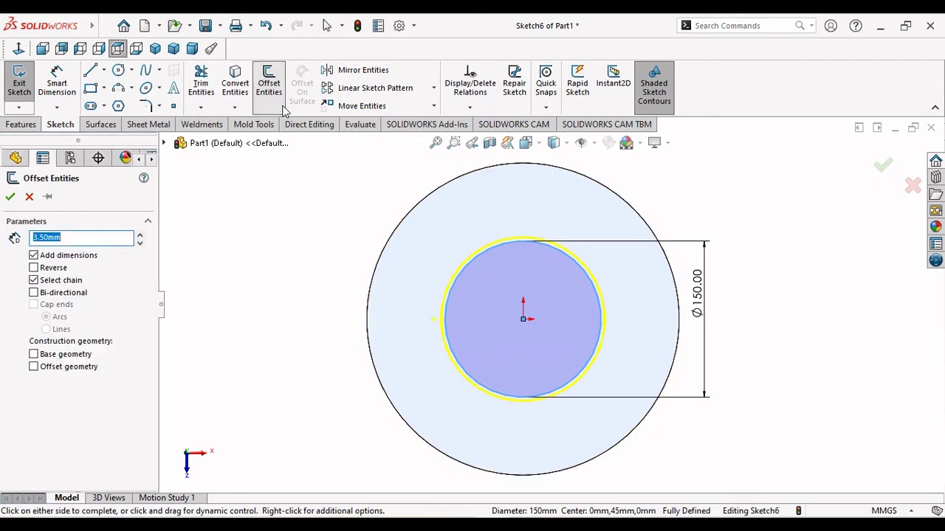
left_click(10, 197)
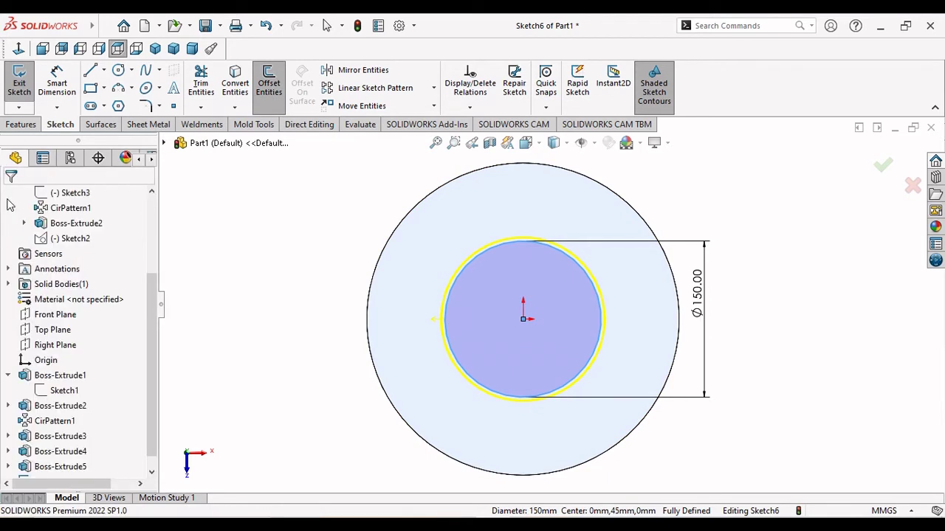
left_click(23, 126)
left_click(24, 90)
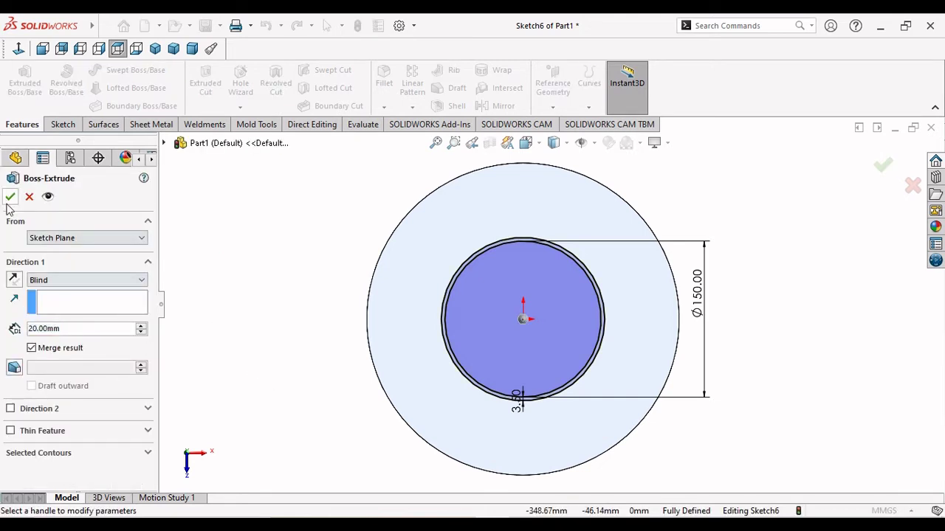
left_click(10, 198)
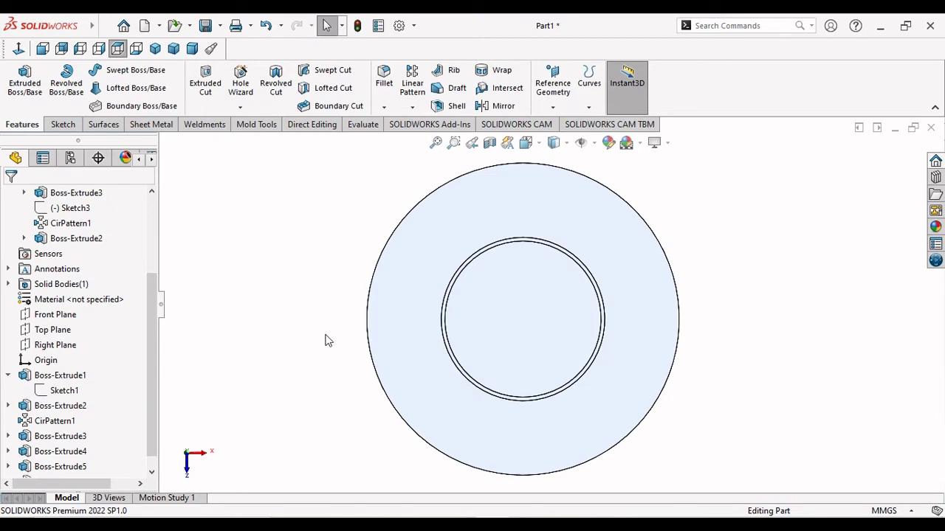
middle_click_drag(325, 341, 344, 369)
scroll(507, 359, "down", 3)
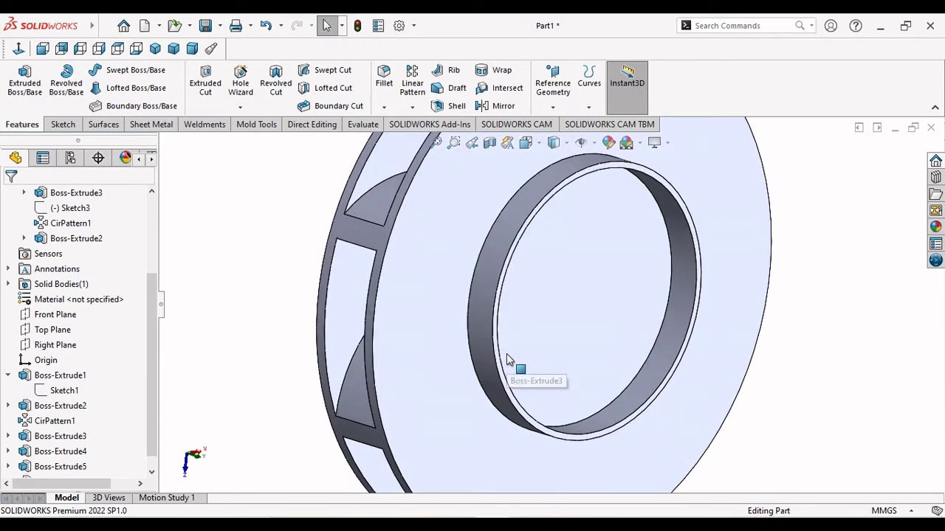
scroll(506, 359, "up", 3)
mouse_move(719, 369)
middle_mouse_down()
mouse_move(758, 371)
mouse_move(814, 344)
mouse_move(698, 371)
middle_mouse_up()
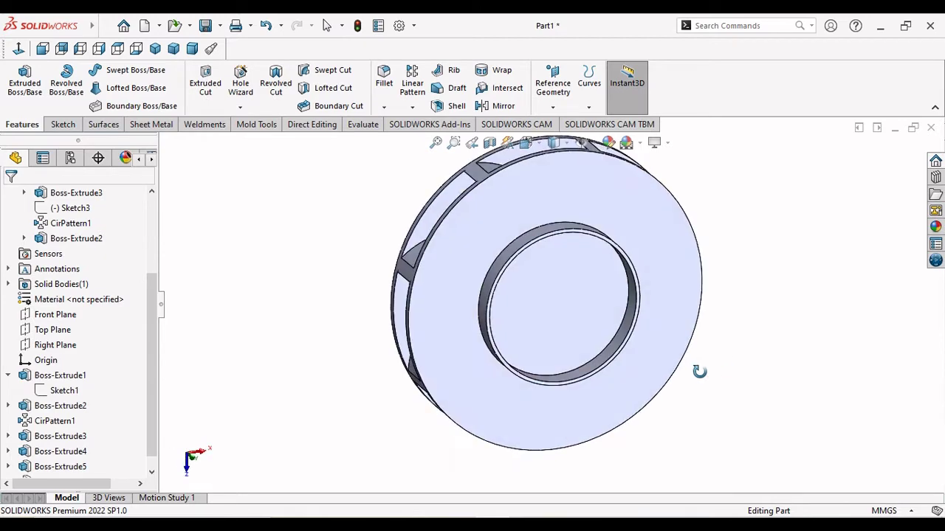
Sketch a Ø70 mm circle at the origin on the face inside the new ring
left_click(564, 299)
left_click(613, 243)
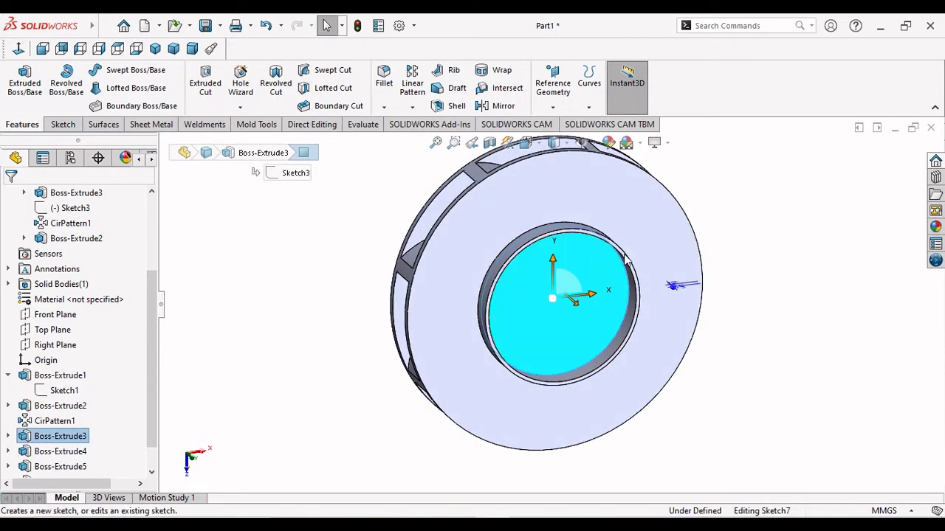
left_click(17, 50)
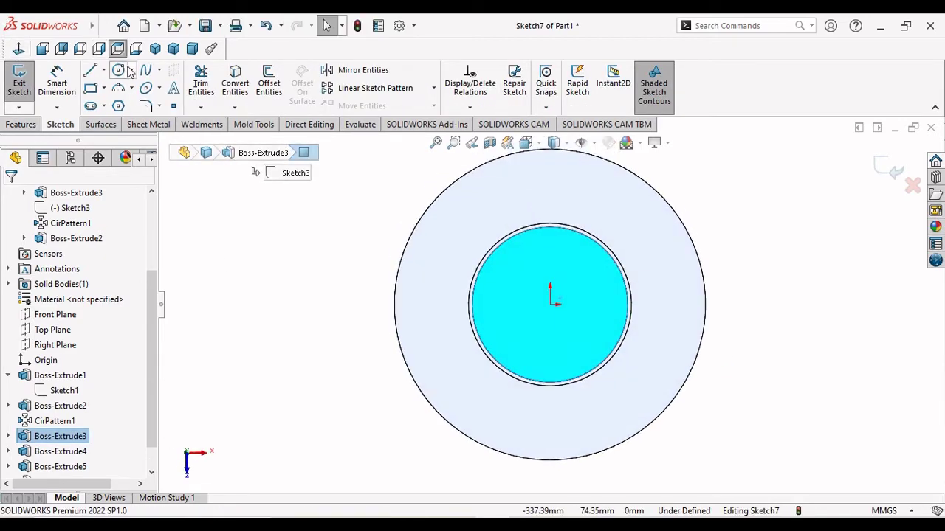
left_click(550, 302)
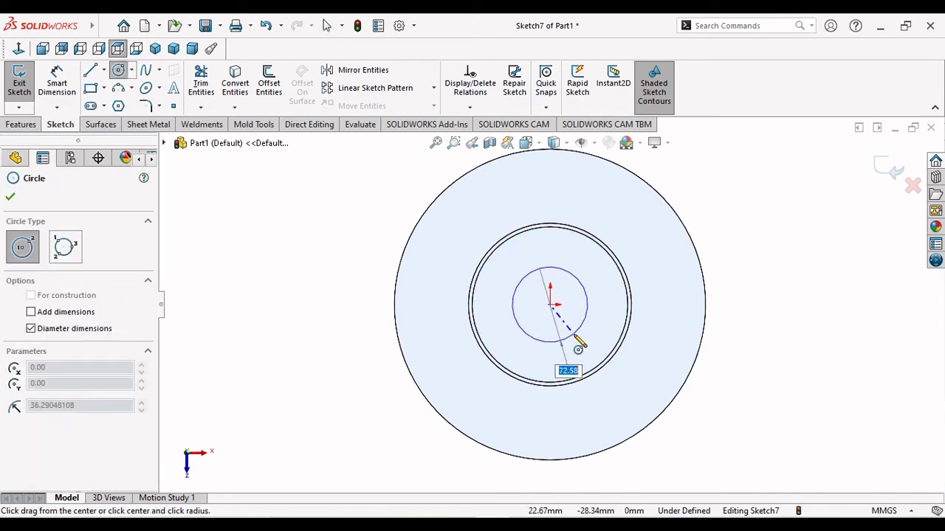
left_click(574, 333)
right_click(745, 269)
left_click(752, 271)
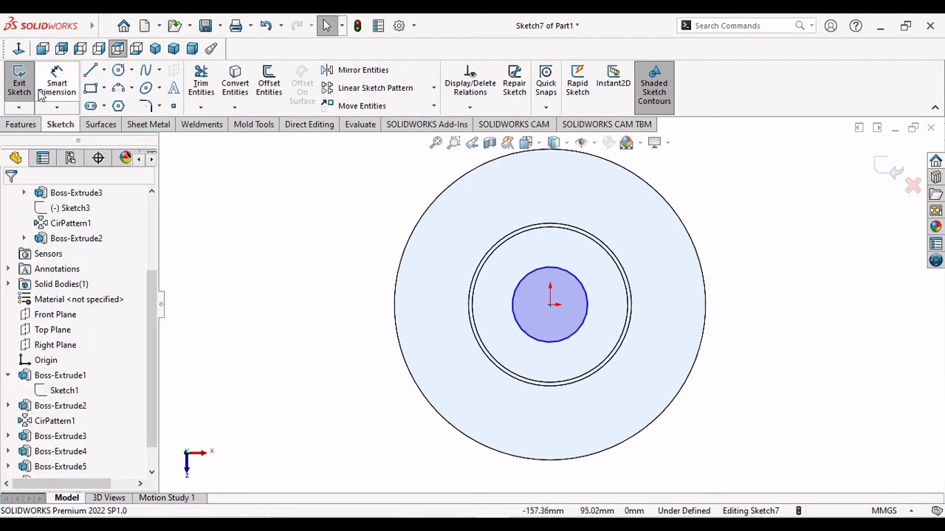
left_click(52, 89)
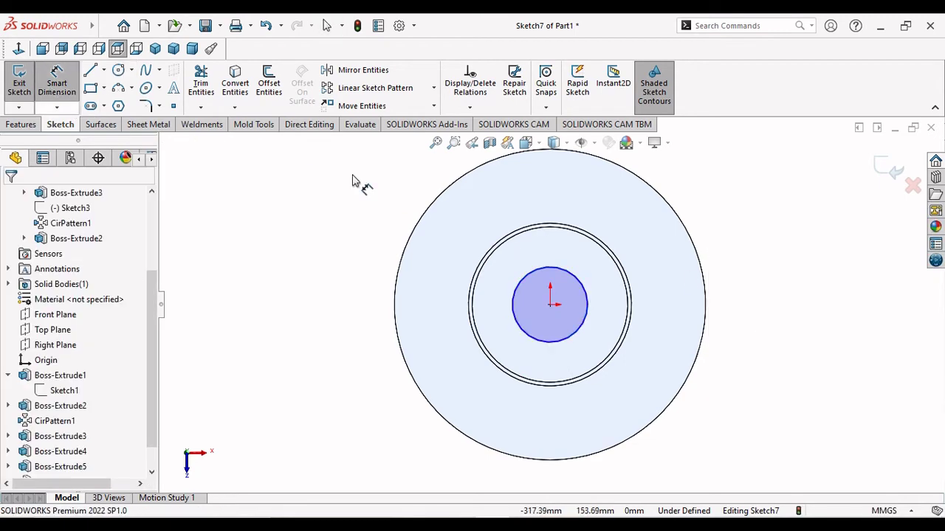
left_click(589, 307)
left_click(766, 308)
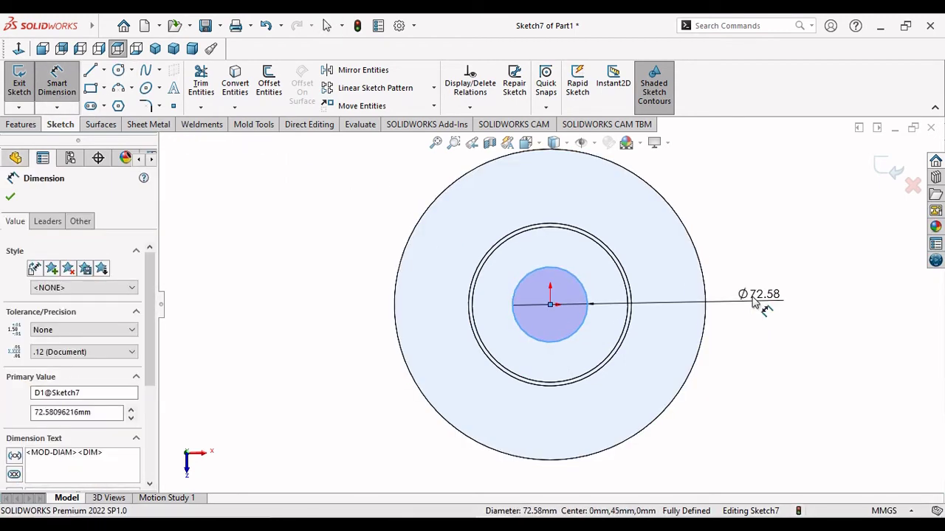
type("70")
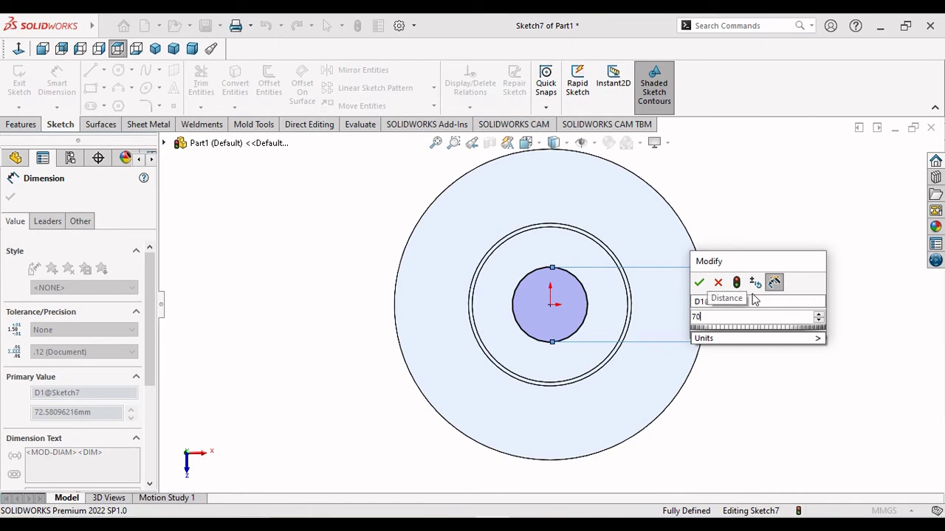
key("Return")
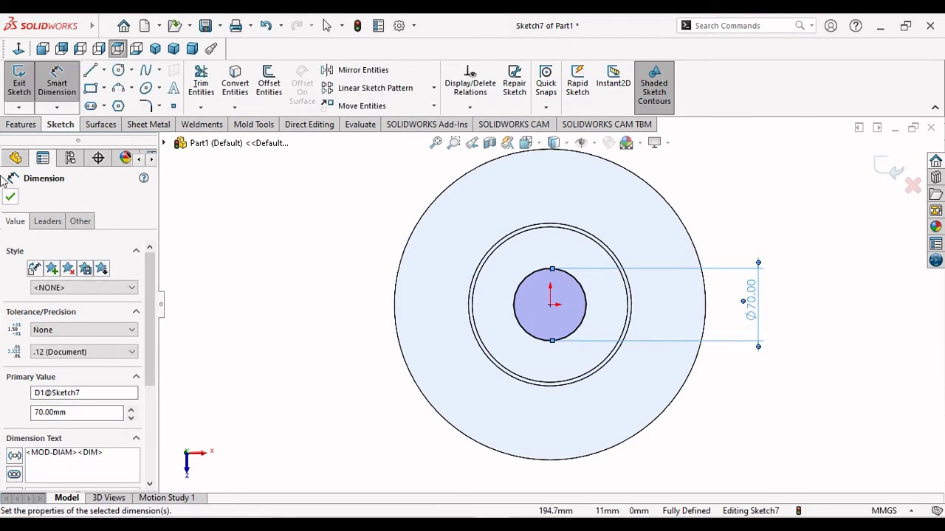
Cancel the first extrusion attempt and change the circle diameter to 65 mm
left_click(21, 126)
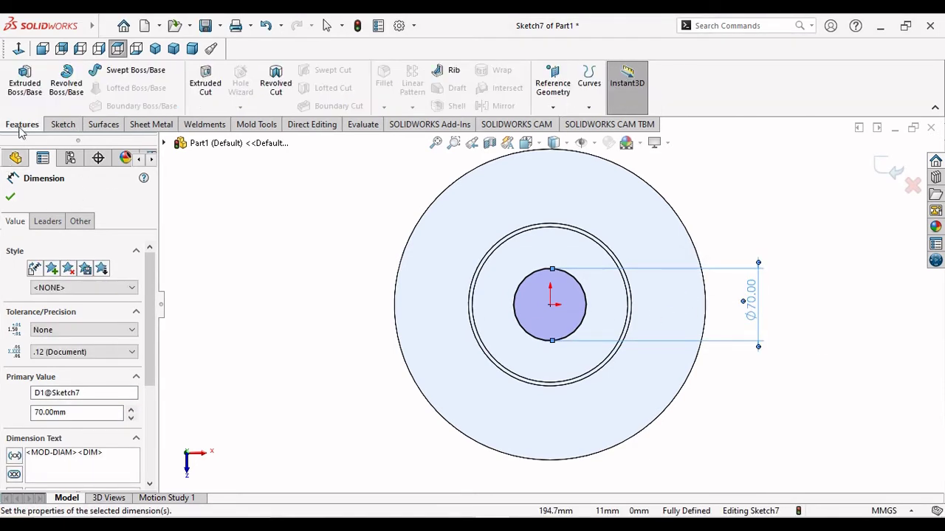
left_click(24, 82)
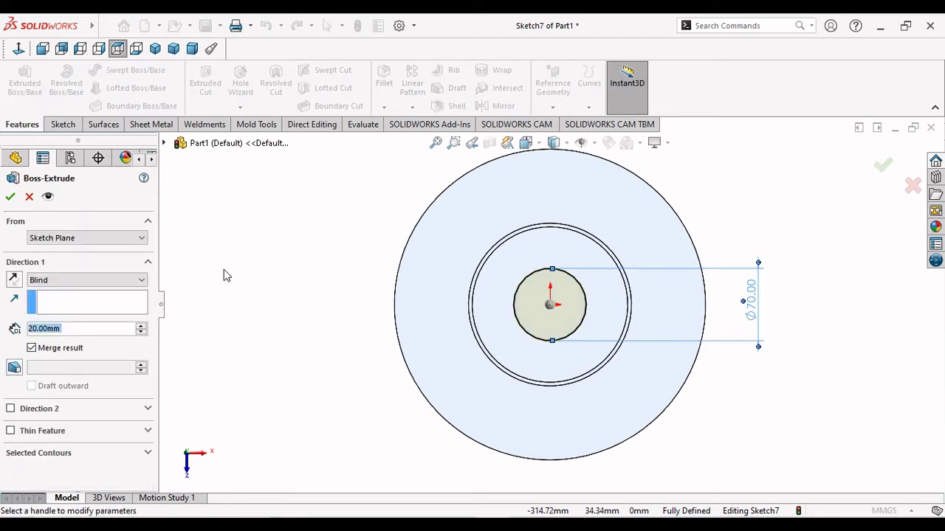
left_click(758, 296)
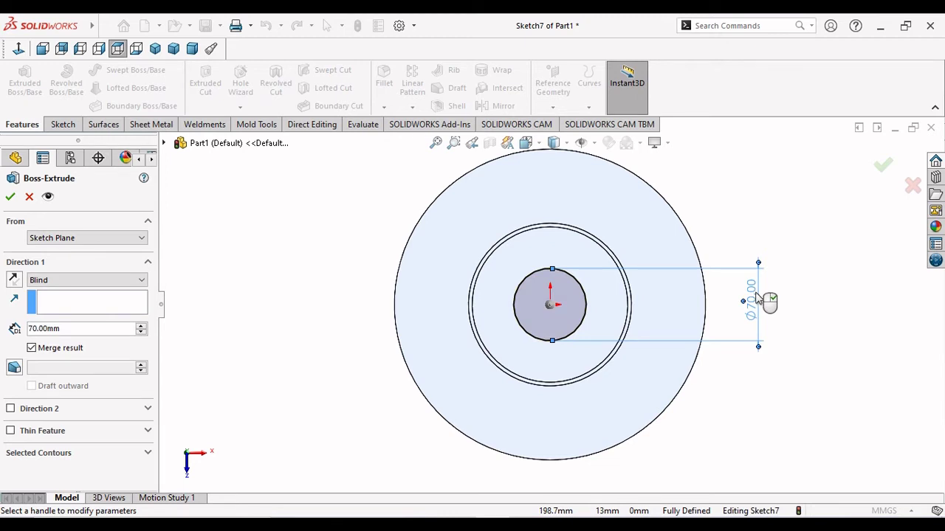
left_click(29, 196)
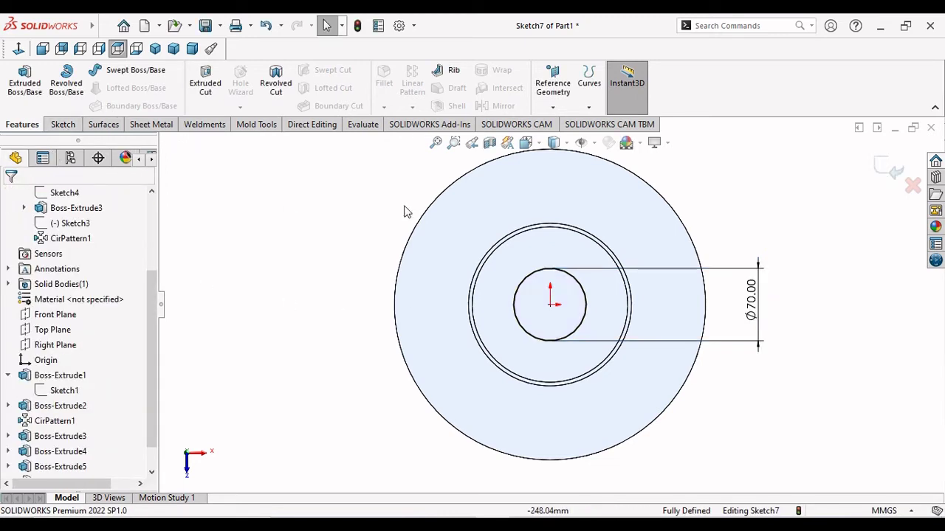
left_click(749, 296)
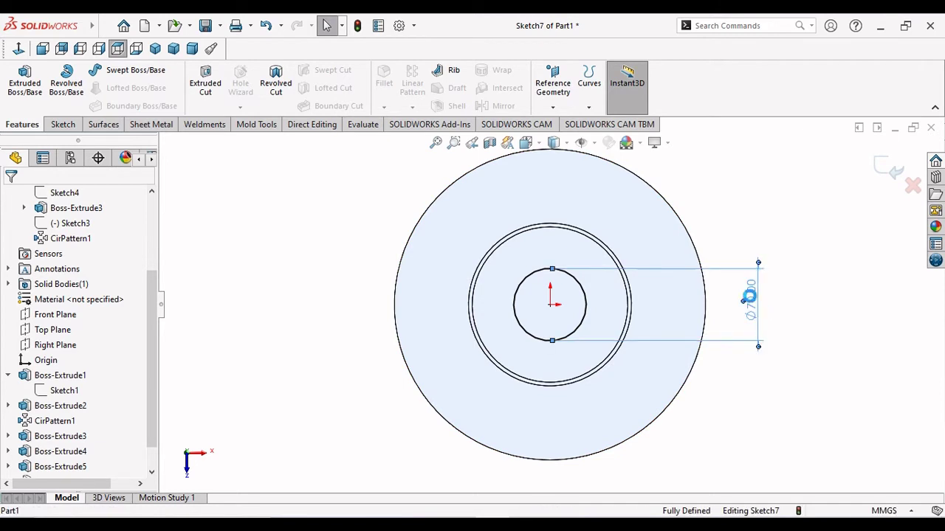
double_click(749, 296)
type("65")
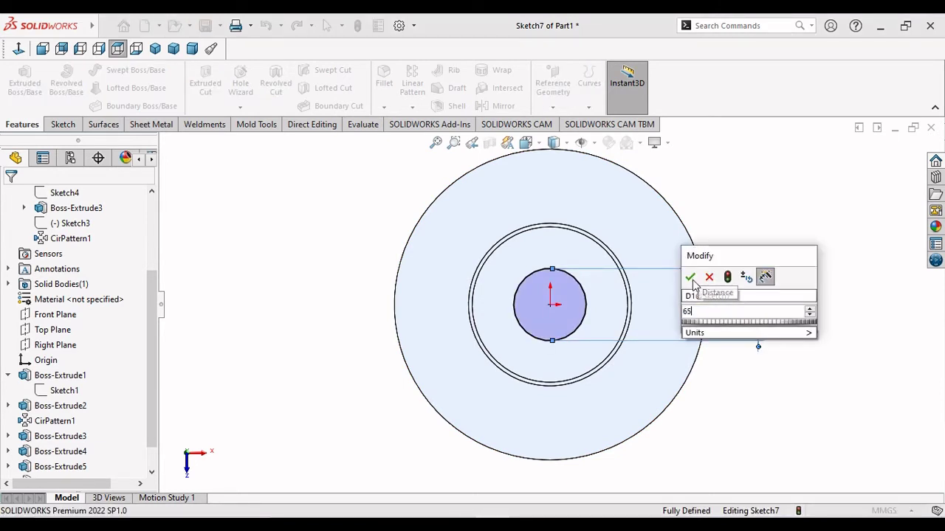
left_click(692, 281)
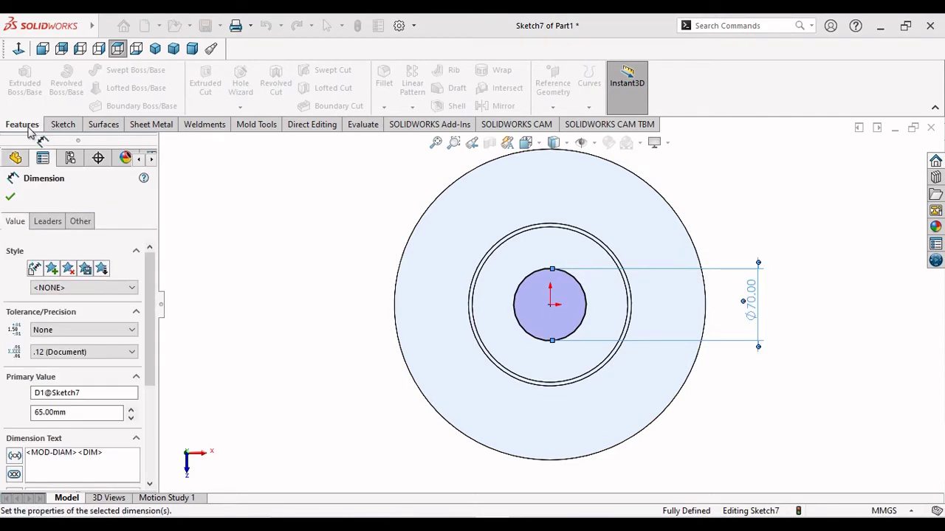
left_click(11, 199)
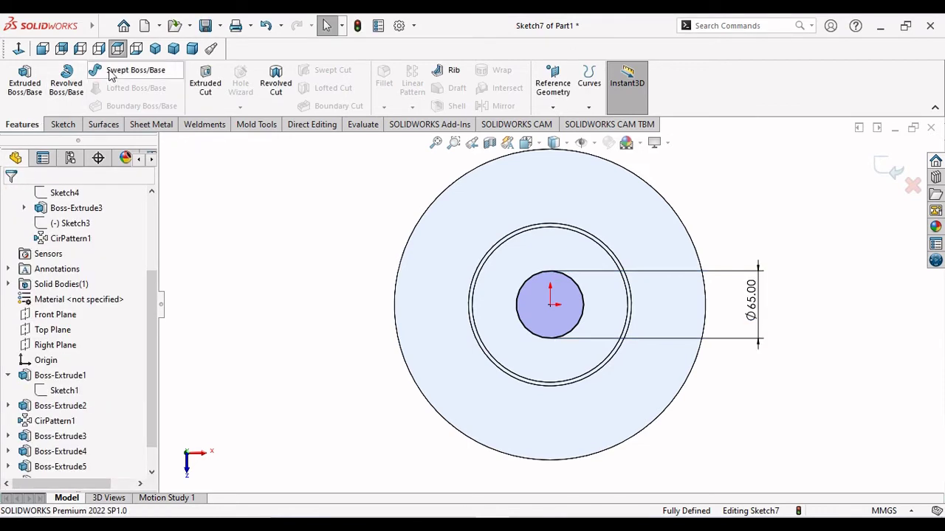
Extrude the Ø65 mm circle 25 mm into a boss
left_click(24, 81)
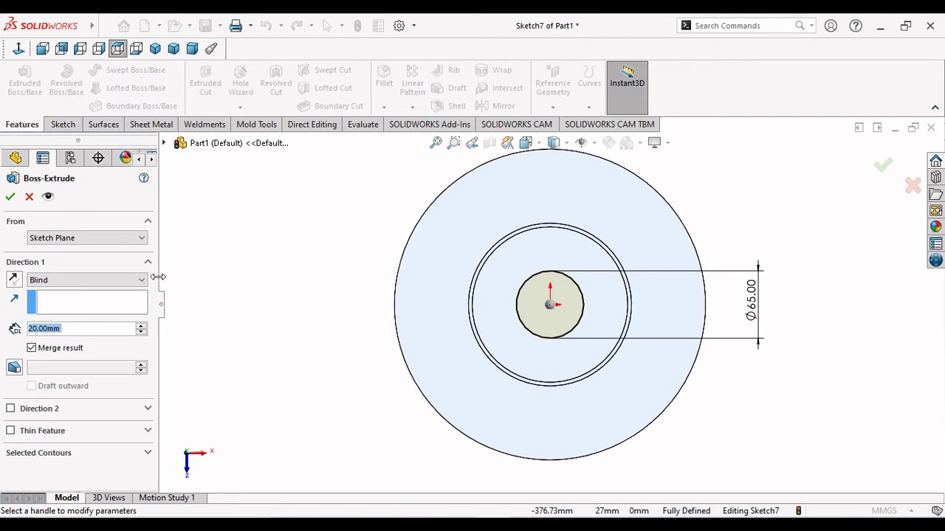
type("25")
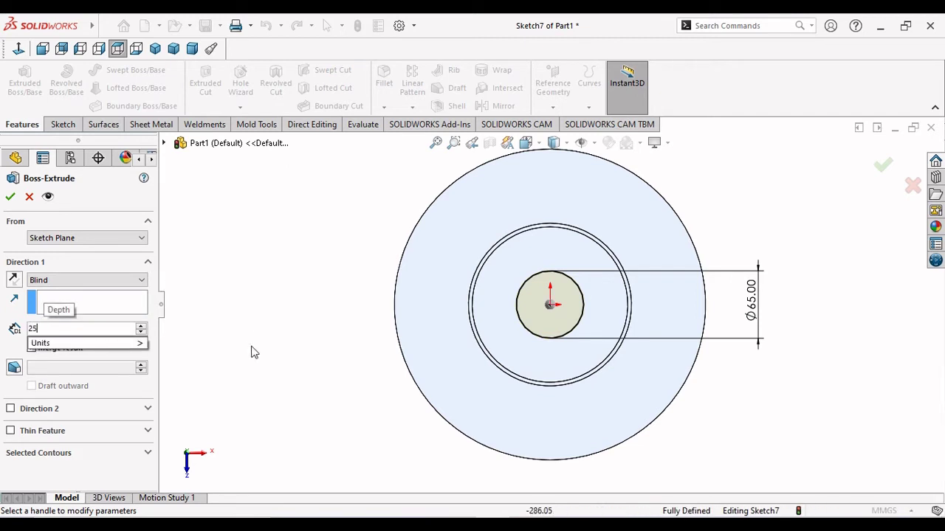
key("Return")
left_click(10, 198)
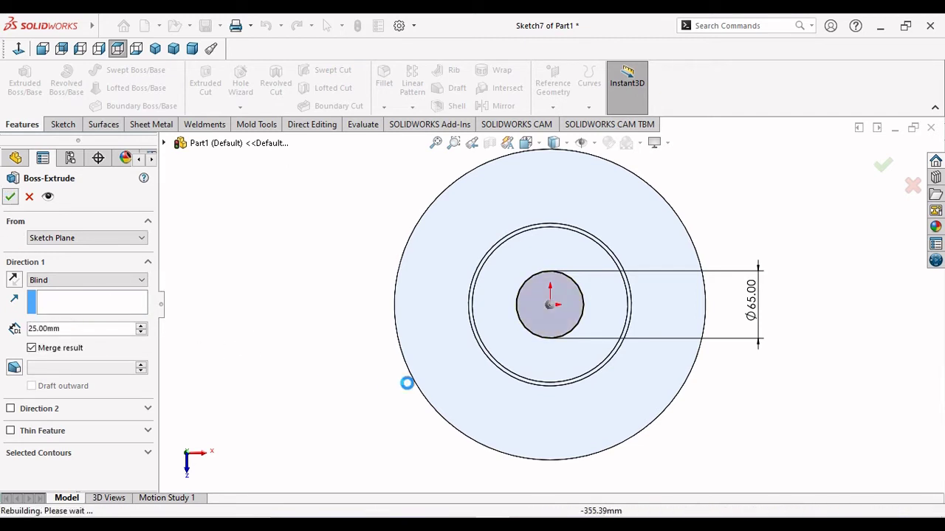
Select the new hub's circular edge and start a fillet on it
middle_click_drag(355, 345, 439, 401)
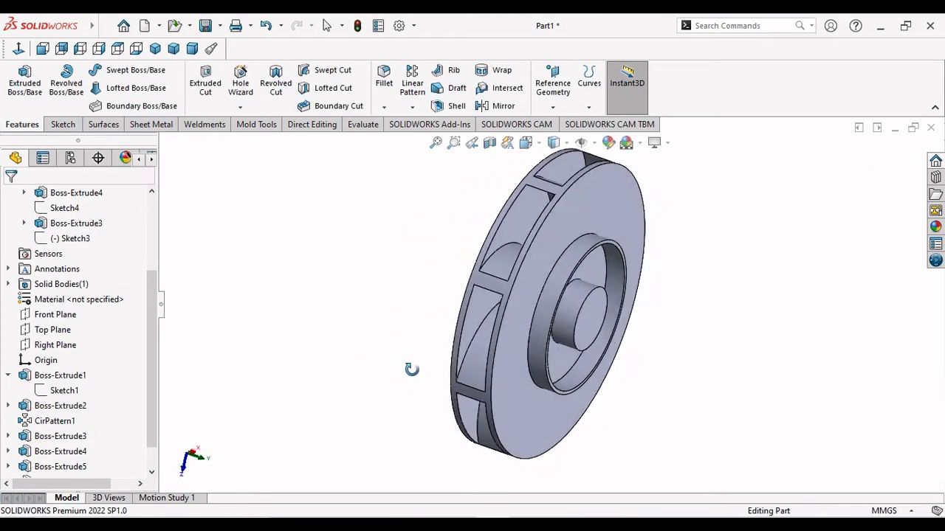
middle_click_drag(439, 401, 322, 360)
scroll(491, 327, "down", 2)
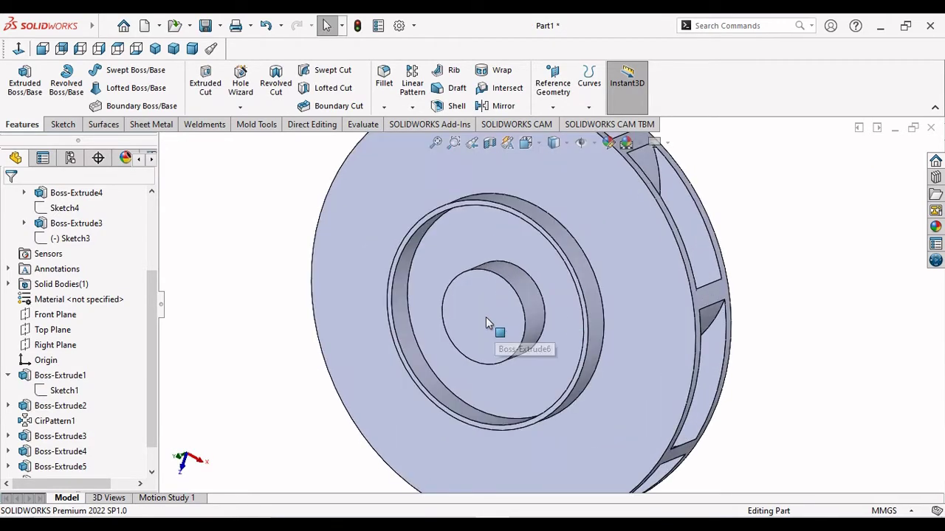
scroll(492, 327, "down", 3)
left_click(579, 258)
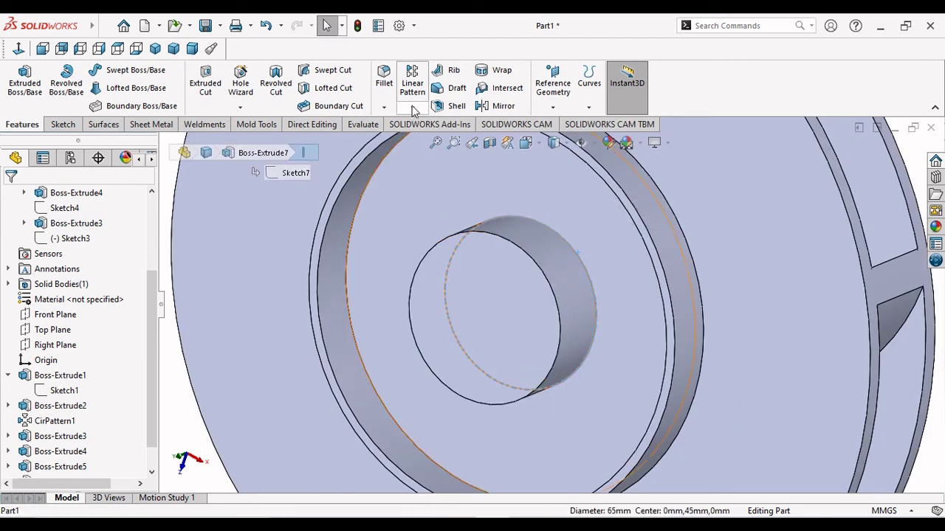
left_click(383, 108)
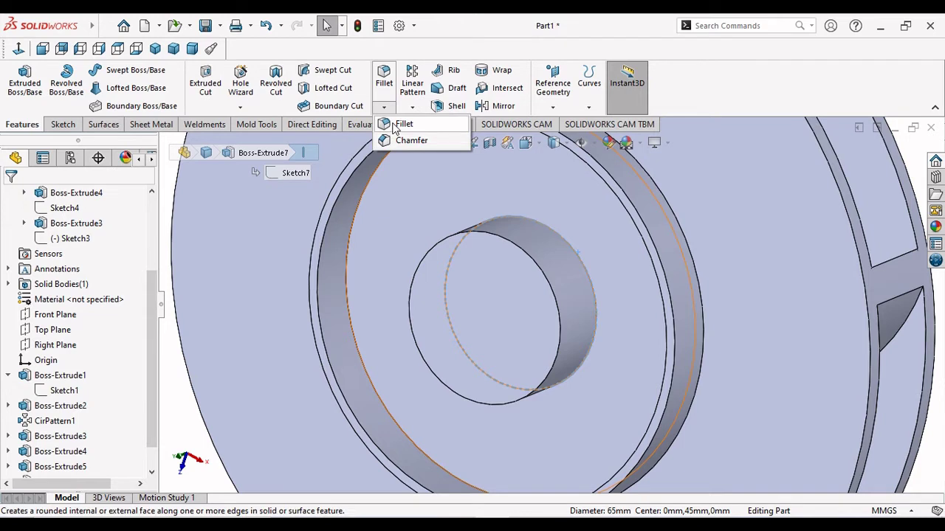
left_click(402, 124)
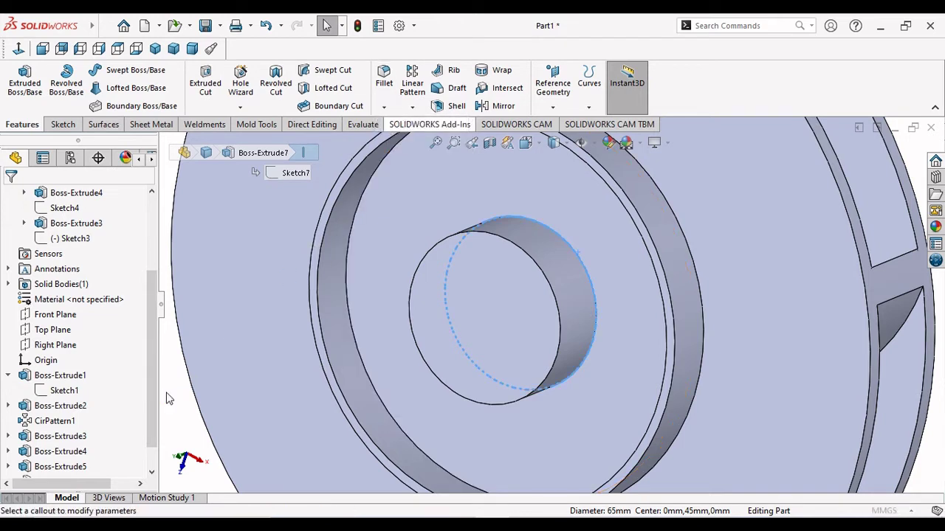
Add the hub's second edge and apply a 10 mm fillet to both edges
key("f")
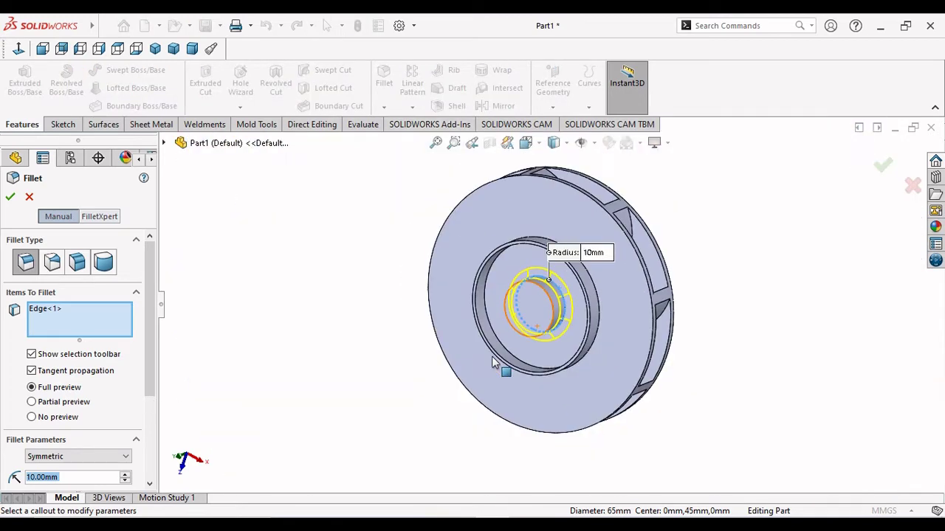
middle_click_drag(493, 362, 539, 275)
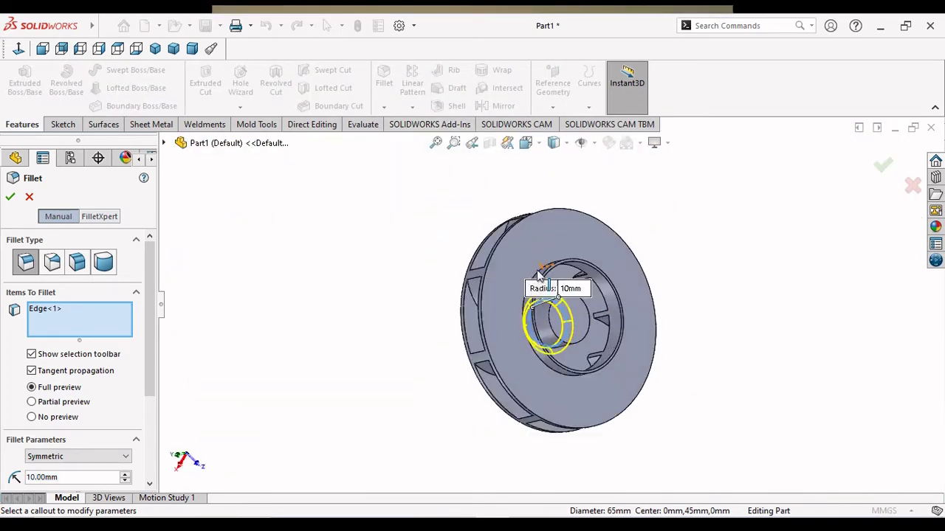
scroll(539, 275, "down", 3)
scroll(559, 327, "down", 2)
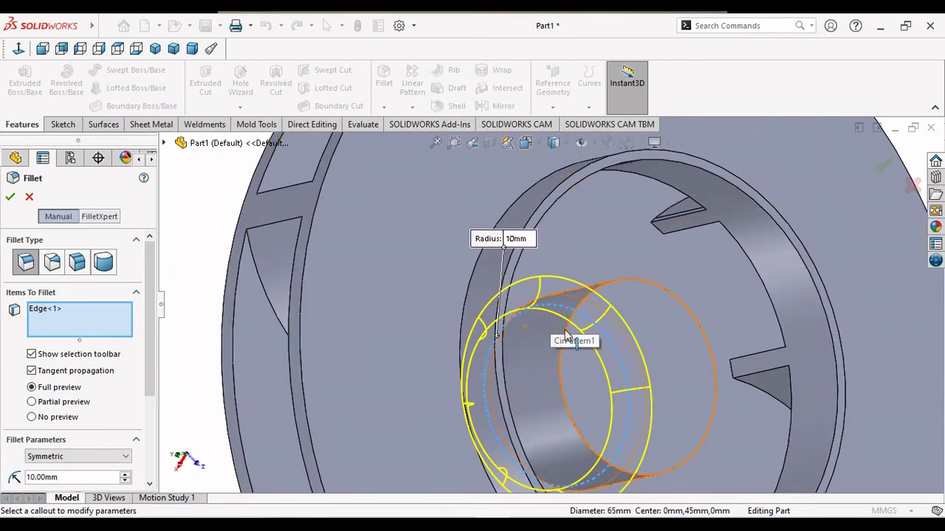
key("f")
middle_click_drag(600, 323, 604, 367)
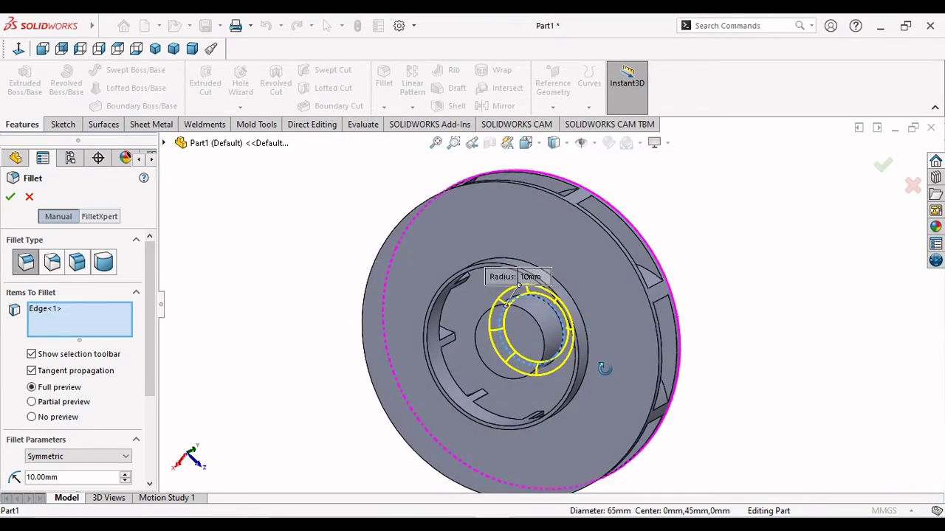
scroll(541, 312, "down", 2)
scroll(620, 300, "down", 2)
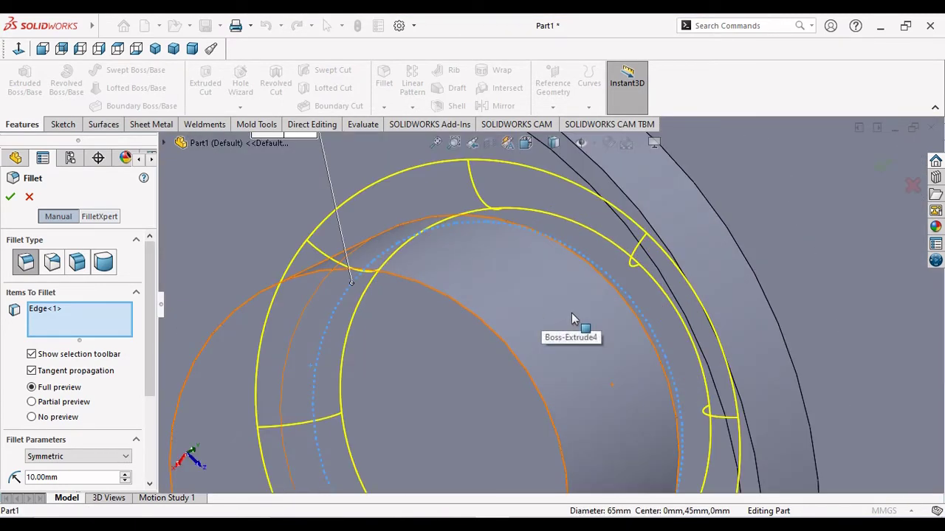
left_click(620, 301)
scroll(490, 335, "up", 5)
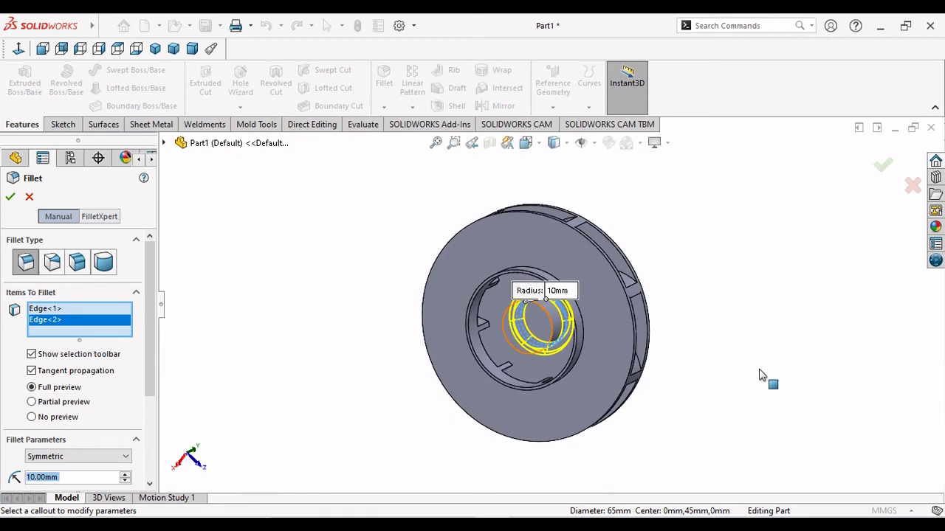
middle_click_drag(763, 375, 766, 362)
left_click(11, 198)
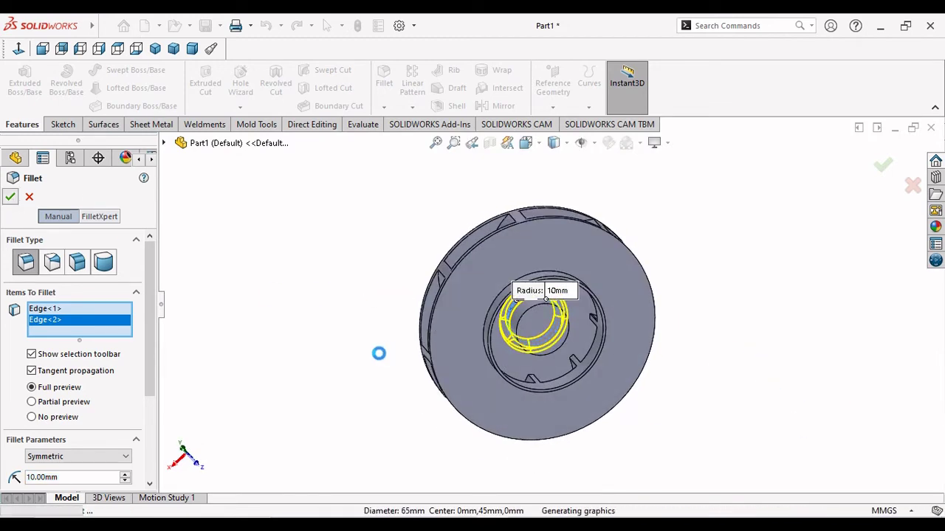
scroll(538, 364, "down", 4)
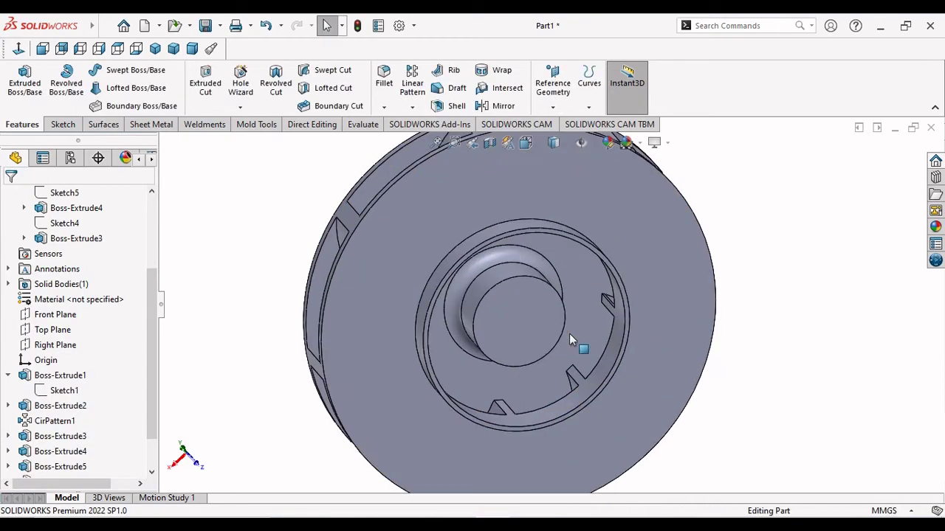
mouse_move(569, 334)
middle_mouse_down()
mouse_move(594, 327)
mouse_move(677, 345)
mouse_move(709, 329)
middle_mouse_up()
scroll(717, 327, "down", 4)
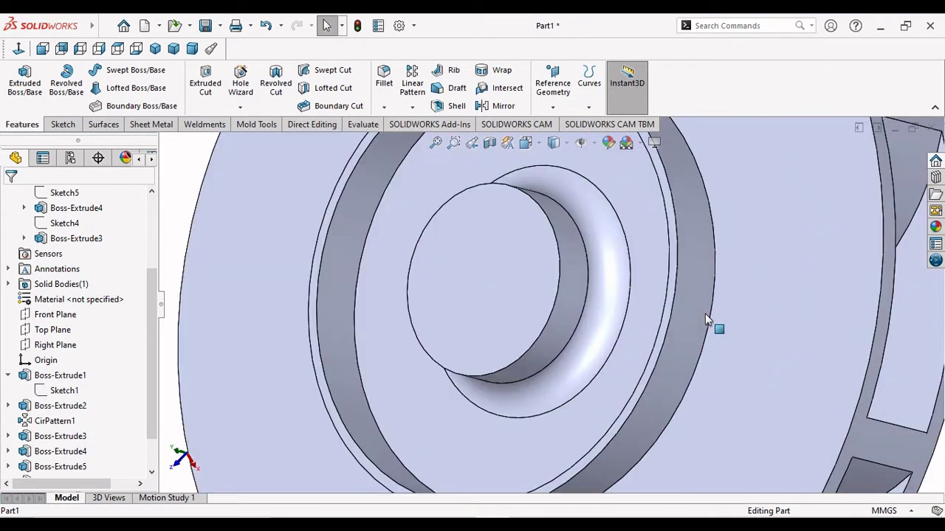
Fillet the two circular edges of the ring around the hub at 1 mm radius
left_click(740, 272)
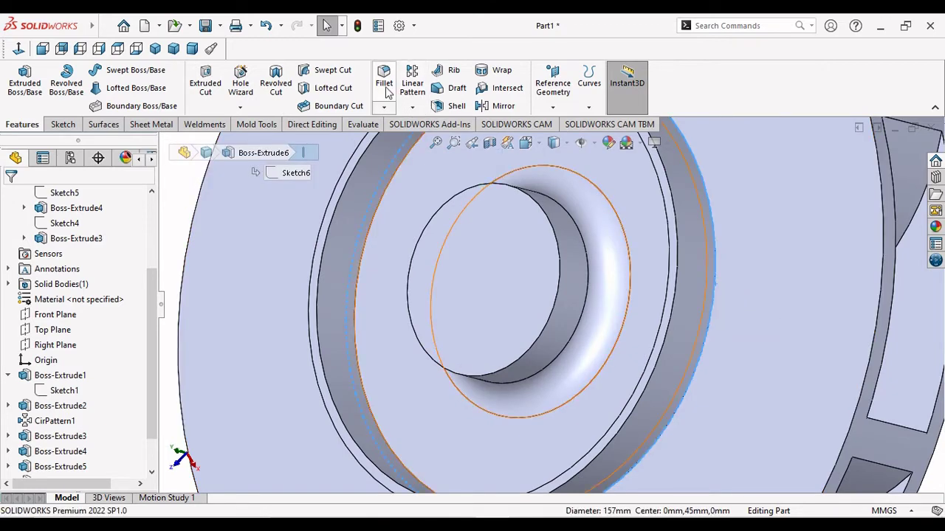
key("f")
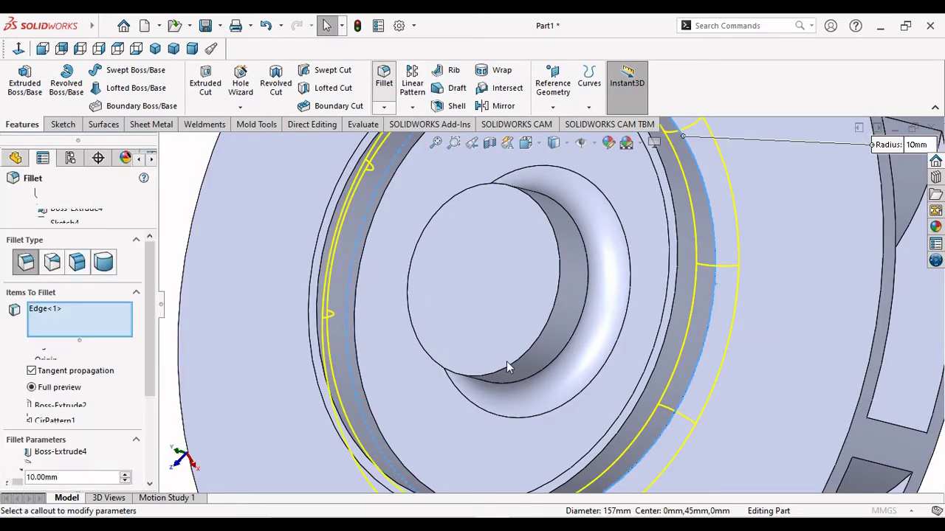
scroll(147, 427, "down", 2)
scroll(118, 418, "down", 1)
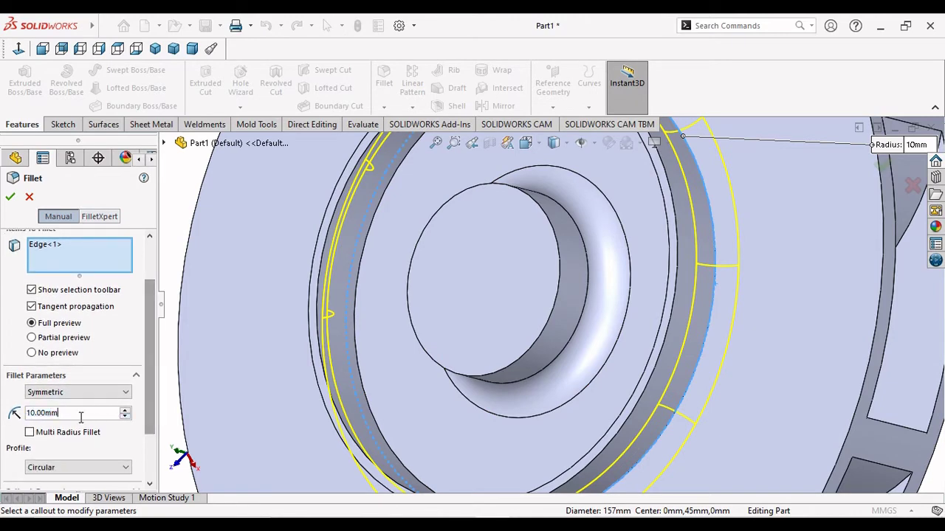
type("1")
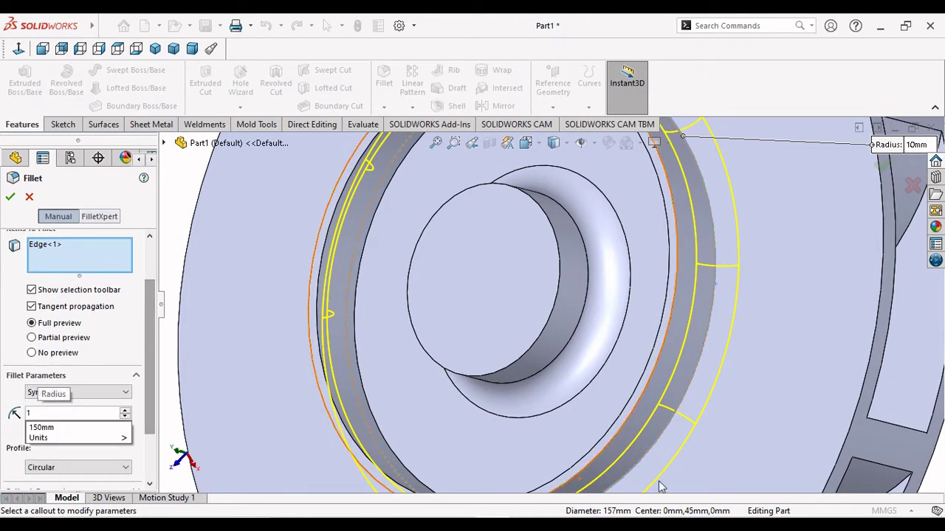
key("Return")
key("f")
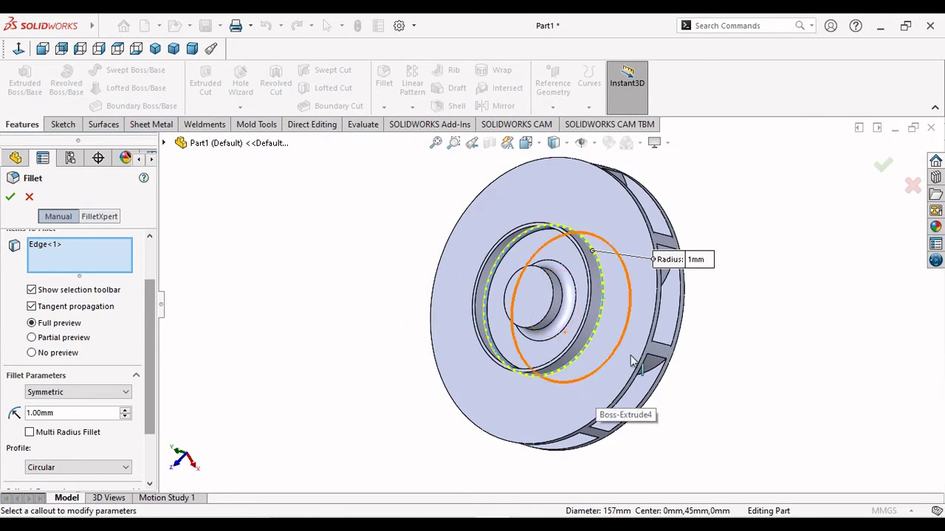
mouse_move(599, 410)
middle_mouse_down()
mouse_move(622, 345)
mouse_move(519, 284)
middle_mouse_up()
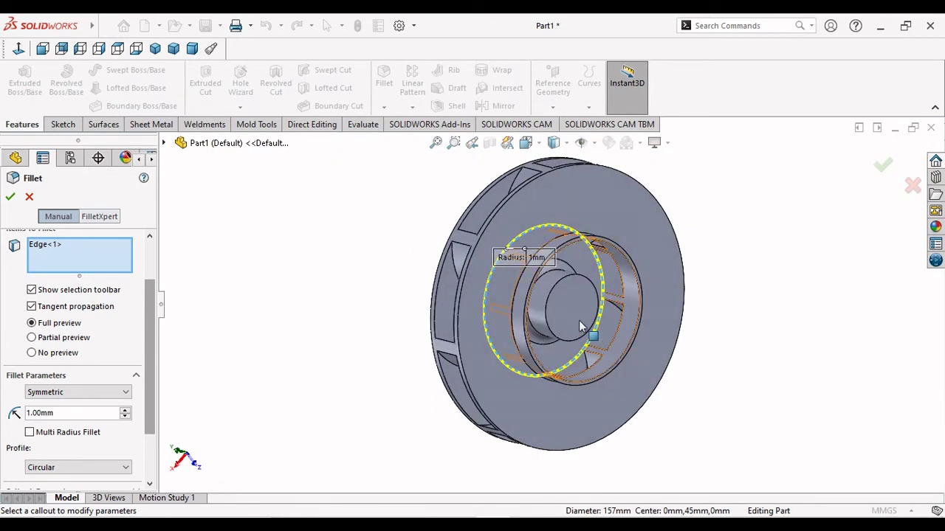
left_click(515, 292)
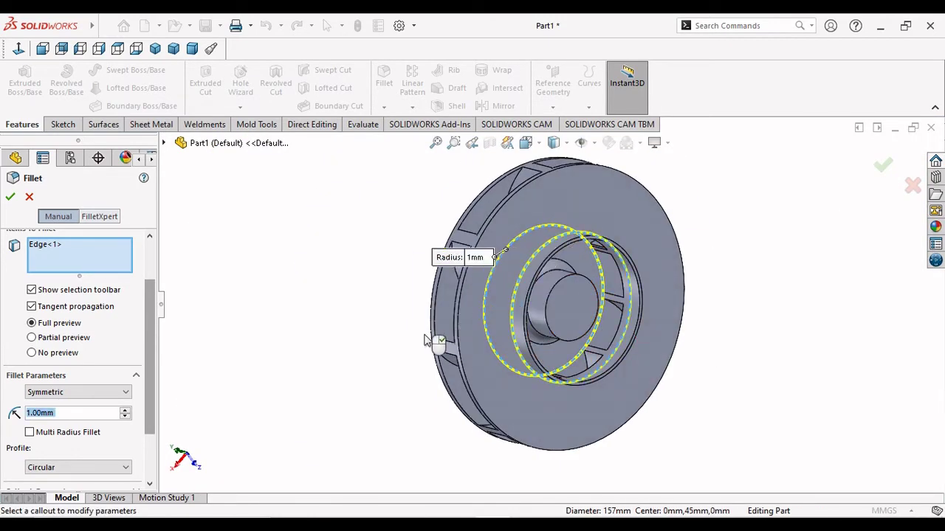
left_click(10, 197)
scroll(577, 295, "down", 5)
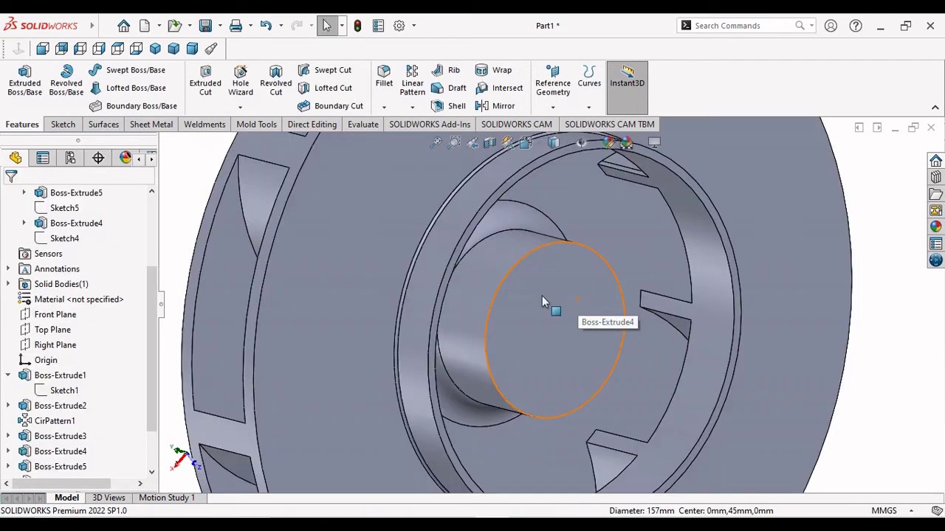
Chamfer the inlet ring's outer face and its opposite face at 0.5 mm × 45°
left_click(477, 226)
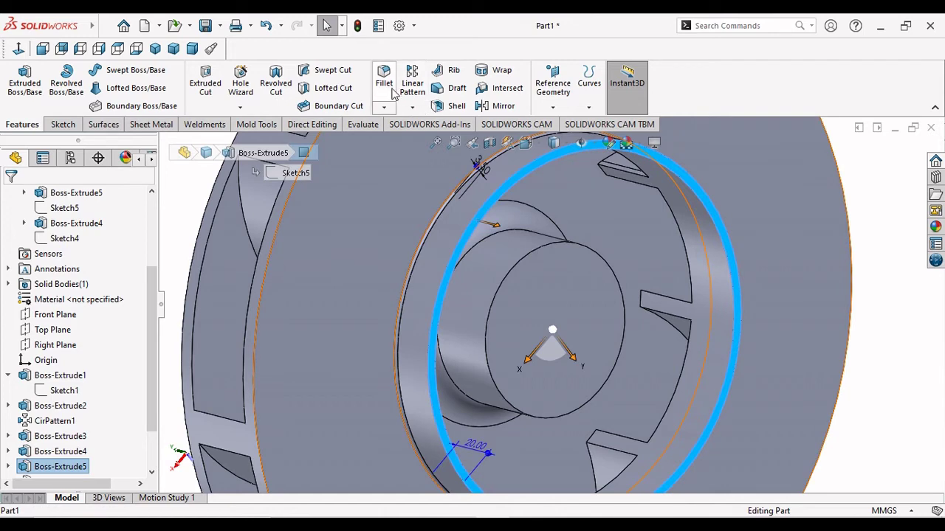
left_click(385, 107)
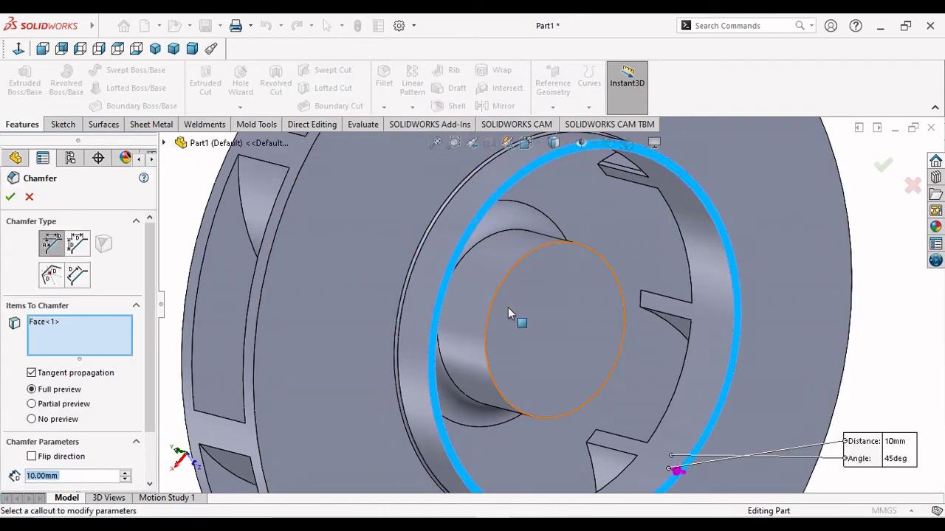
mouse_move(508, 307)
middle_mouse_down()
mouse_move(597, 347)
mouse_move(549, 336)
middle_mouse_up()
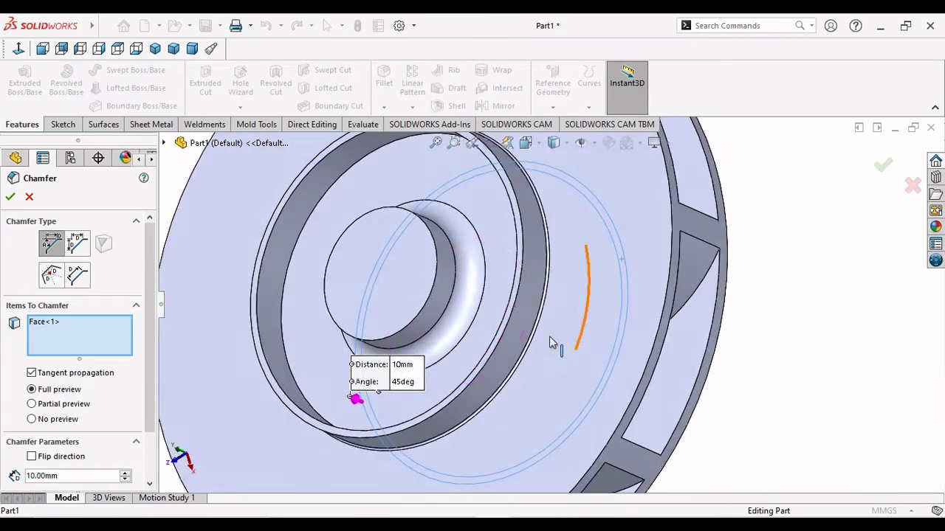
left_click(516, 295)
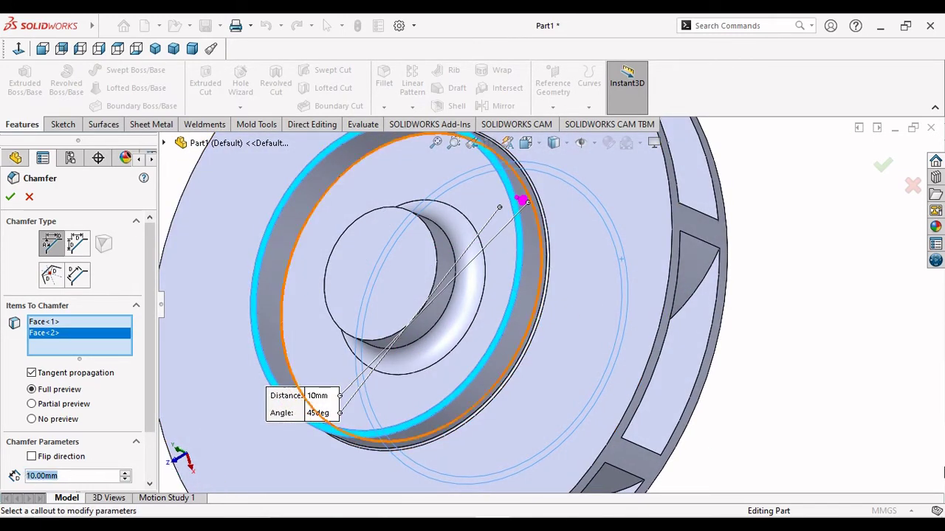
type("0.5")
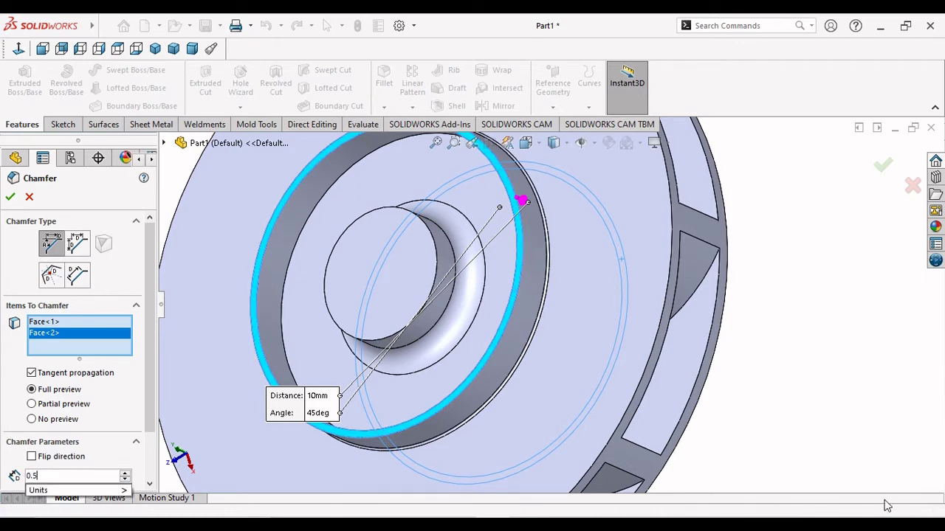
key("Return")
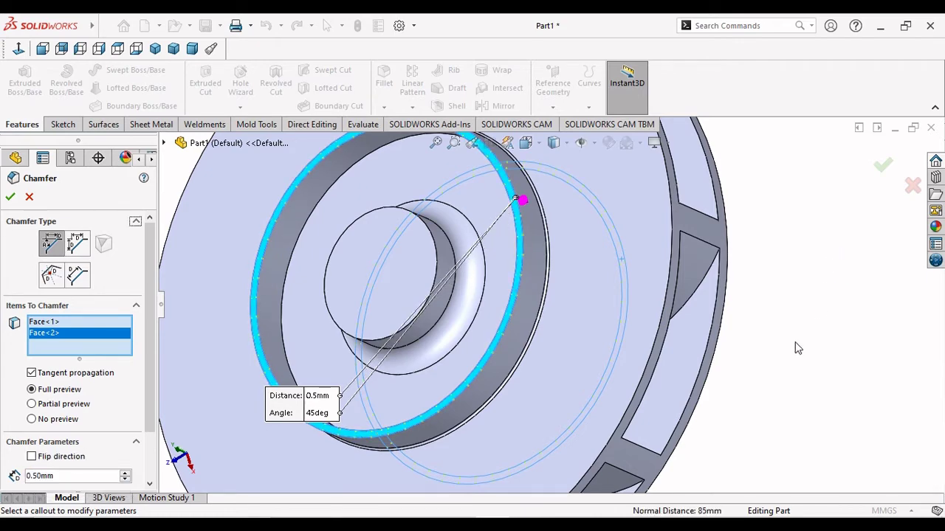
mouse_move(797, 349)
middle_mouse_down()
mouse_move(835, 346)
mouse_move(735, 354)
middle_mouse_up()
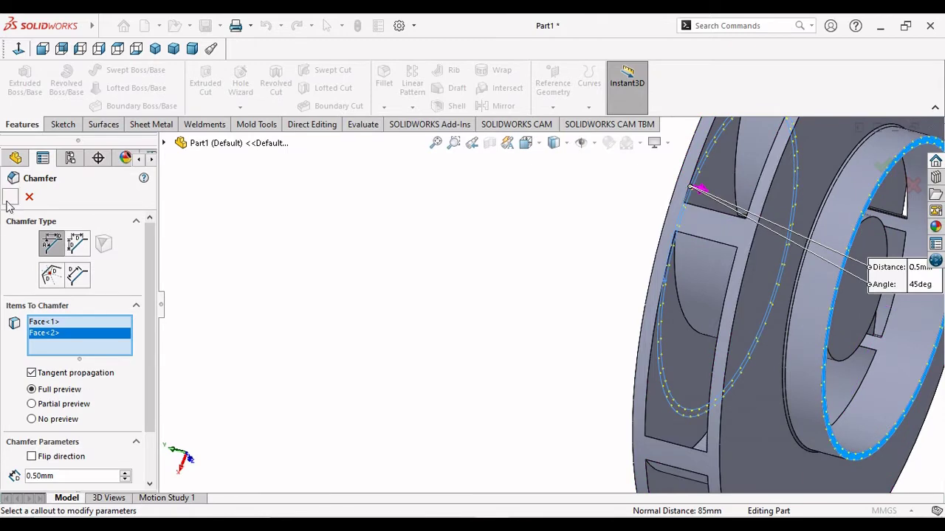
left_click(10, 198)
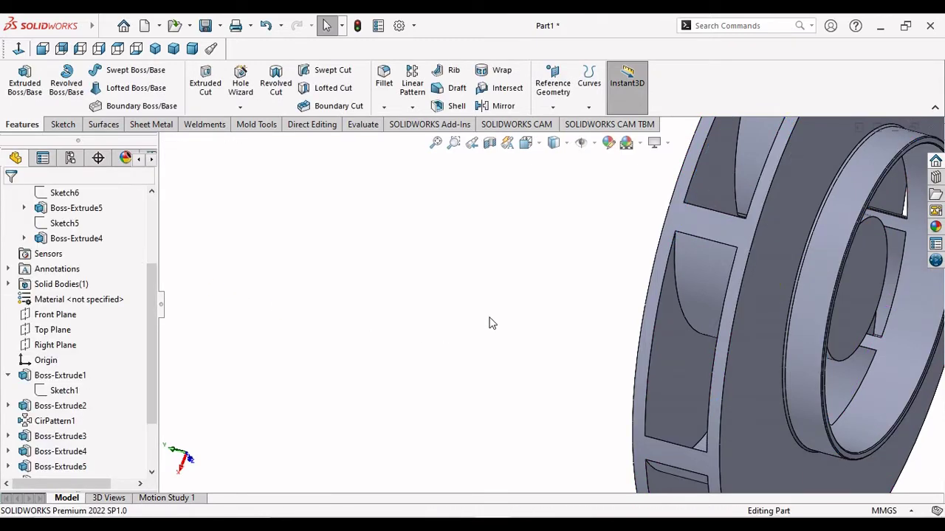
Select both outer rim edges of the Boss-Extrude1 disc from the back side
scroll(492, 322, "up", 3)
scroll(634, 225, "down", 5)
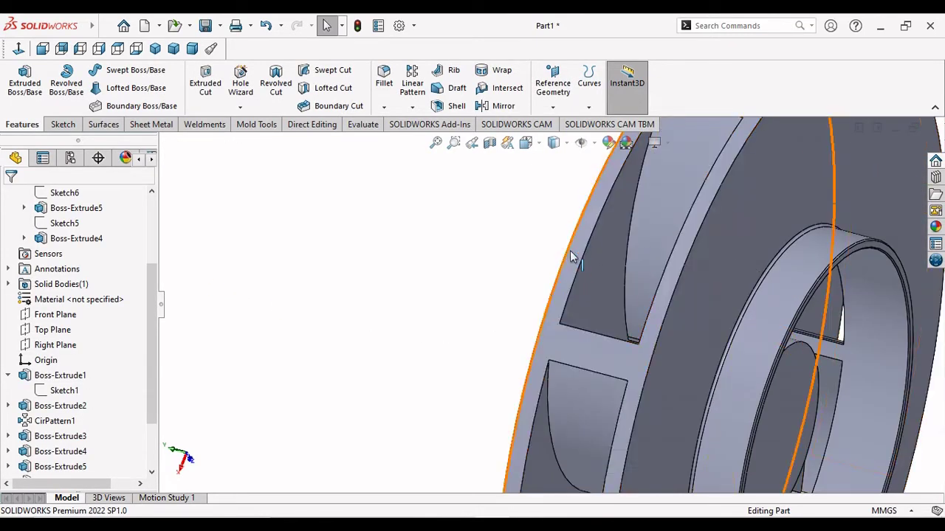
scroll(497, 312, "up", 5)
mouse_move(497, 312)
middle_mouse_down()
mouse_move(775, 284)
mouse_move(827, 301)
middle_mouse_up()
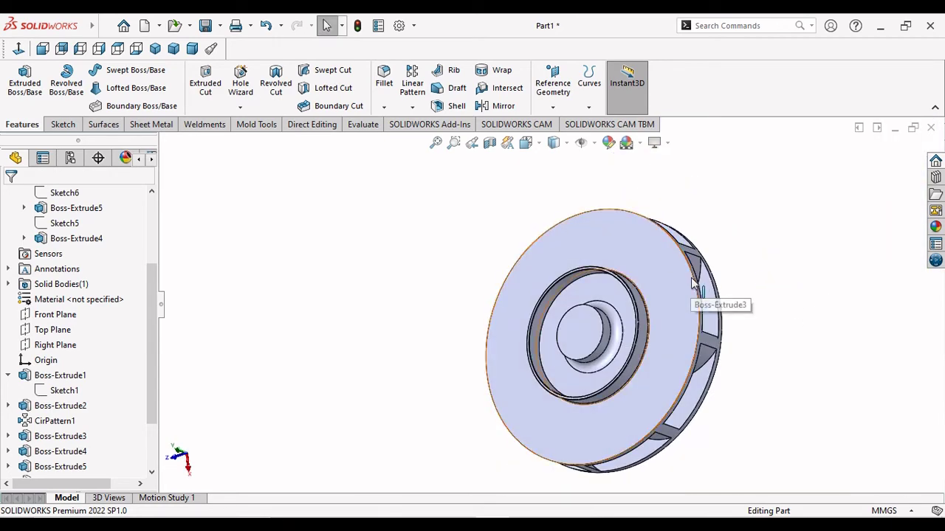
left_click(693, 286)
mouse_move(738, 278)
middle_mouse_down()
mouse_move(761, 287)
mouse_move(665, 277)
middle_mouse_up()
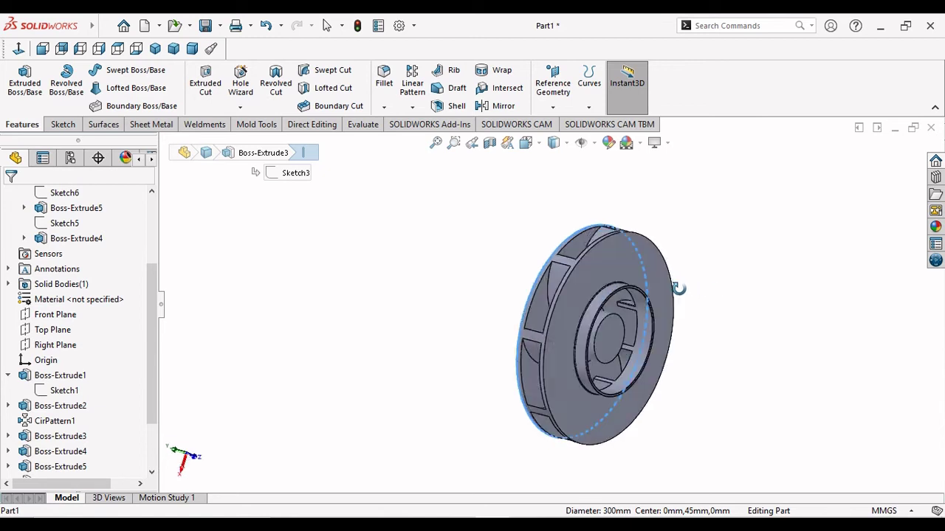
left_click(600, 247)
Apply a 1 mm × 45° chamfer to the two selected rim edges
left_click(384, 107)
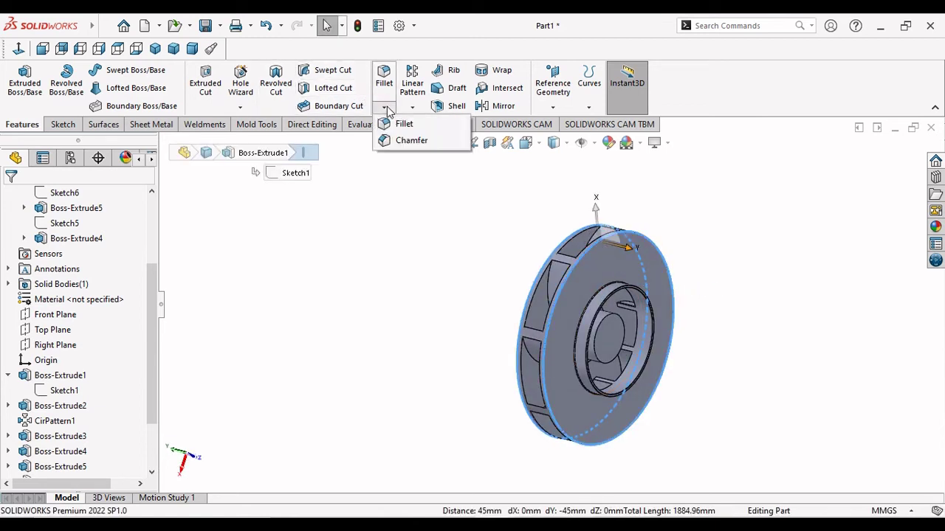
left_click(399, 139)
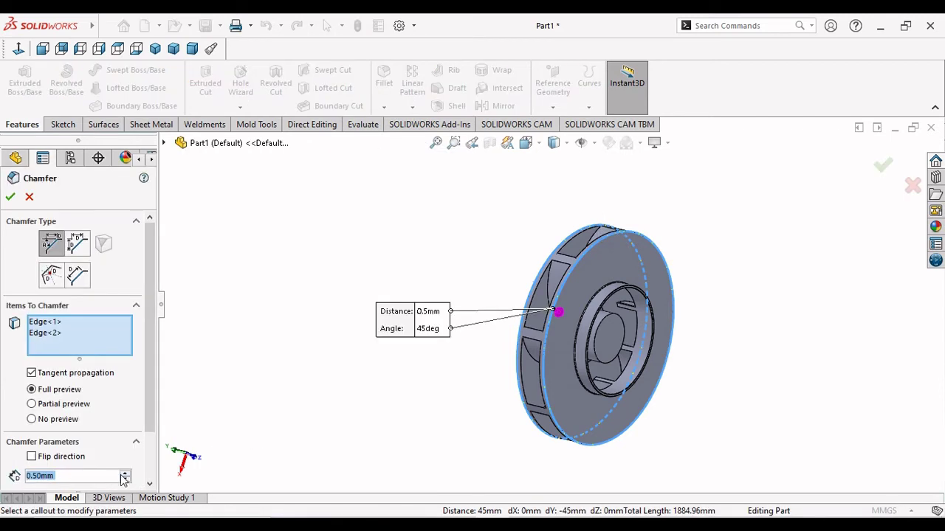
type("1")
key("Tab")
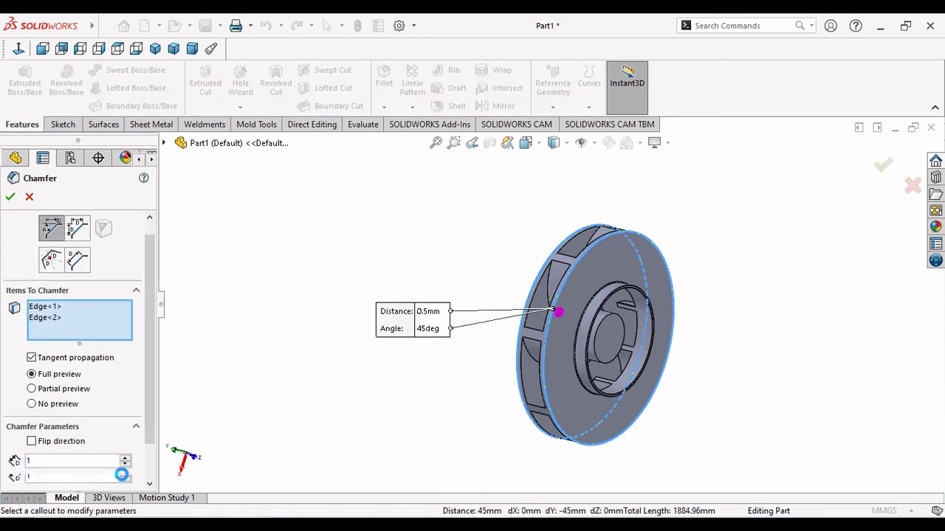
left_click(10, 197)
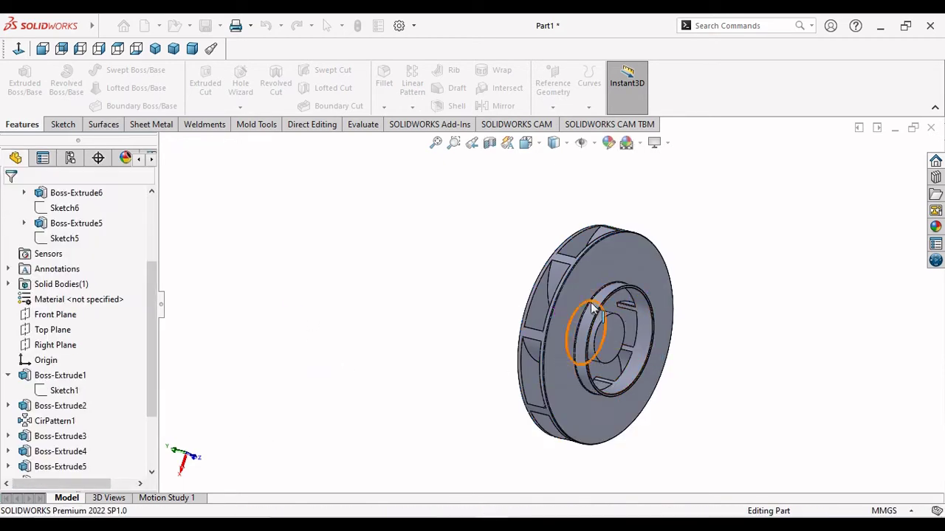
scroll(483, 328, "down", 5)
Chamfer the Boss-Extrude4 and Boss-Extrude7 hub end faces at 3 mm × 45°
middle_click_drag(484, 329, 544, 342)
scroll(499, 351, "up", 5)
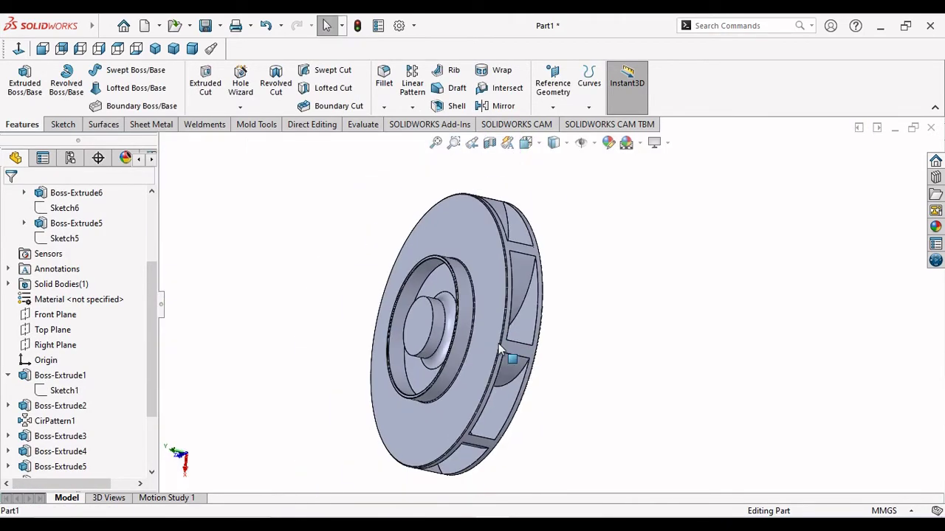
scroll(448, 336, "down", 5)
left_click(422, 333)
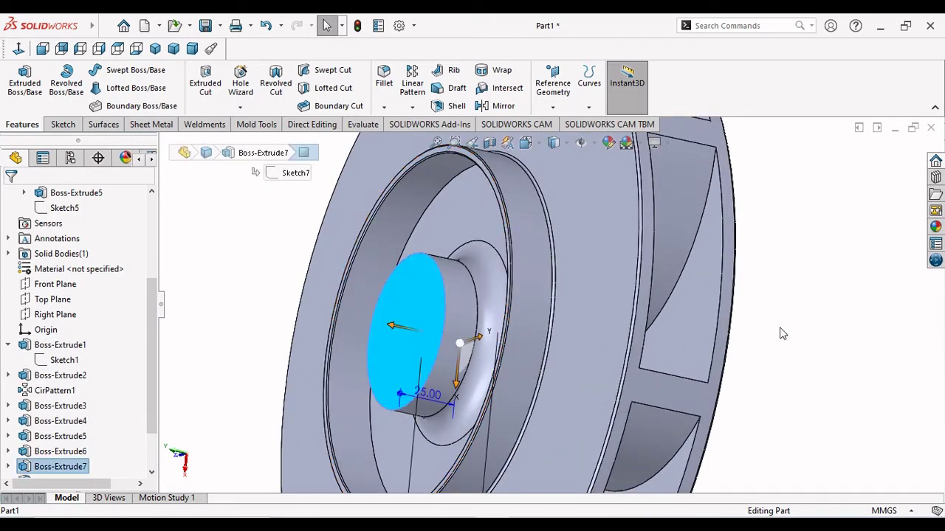
middle_click_drag(762, 325, 888, 402)
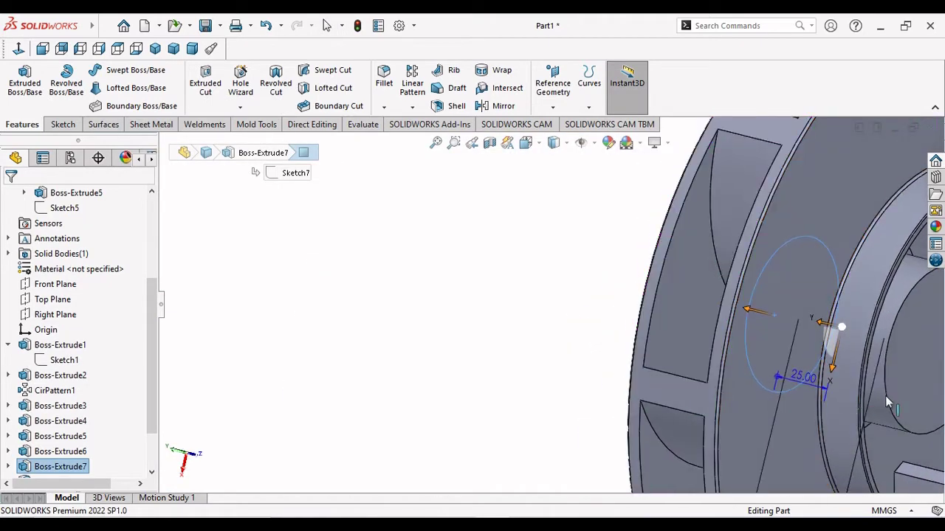
left_click(908, 372)
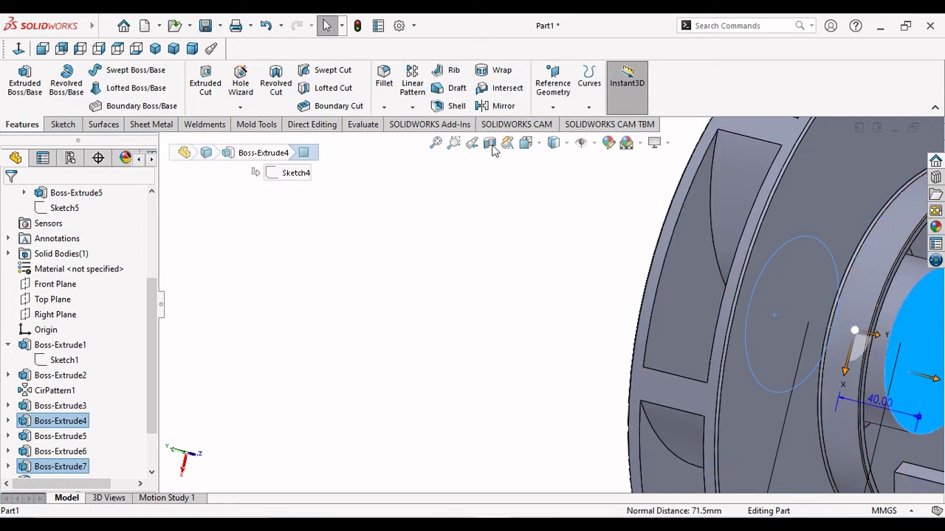
left_click(384, 108)
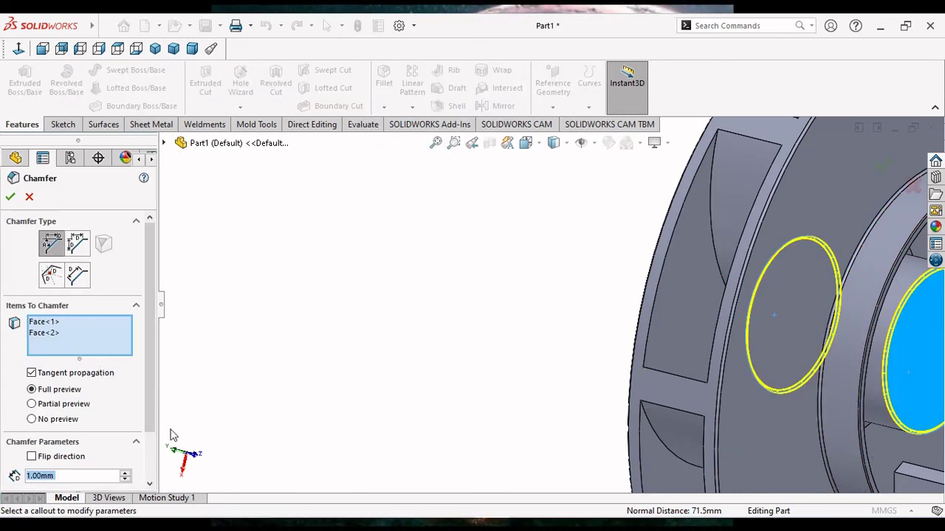
type("3")
key("Return")
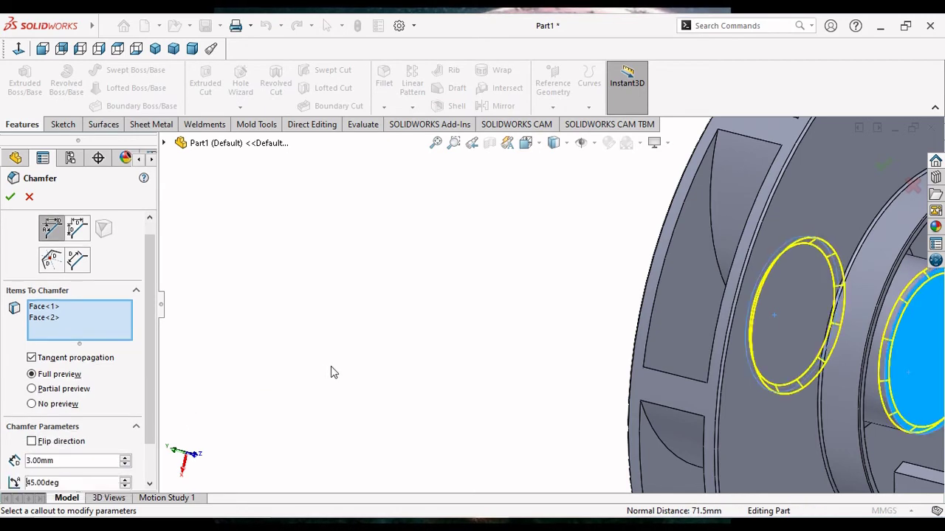
key("f")
left_click(11, 197)
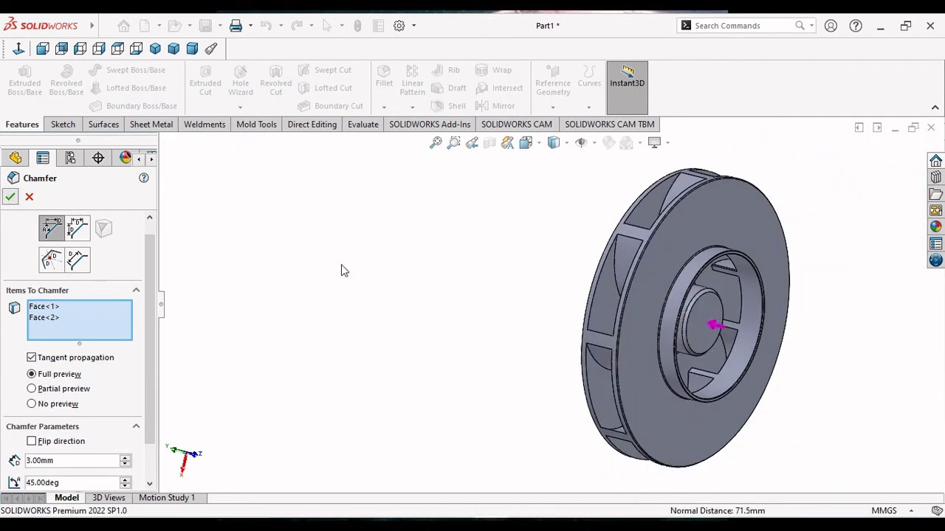
middle_click_drag(343, 272, 422, 336)
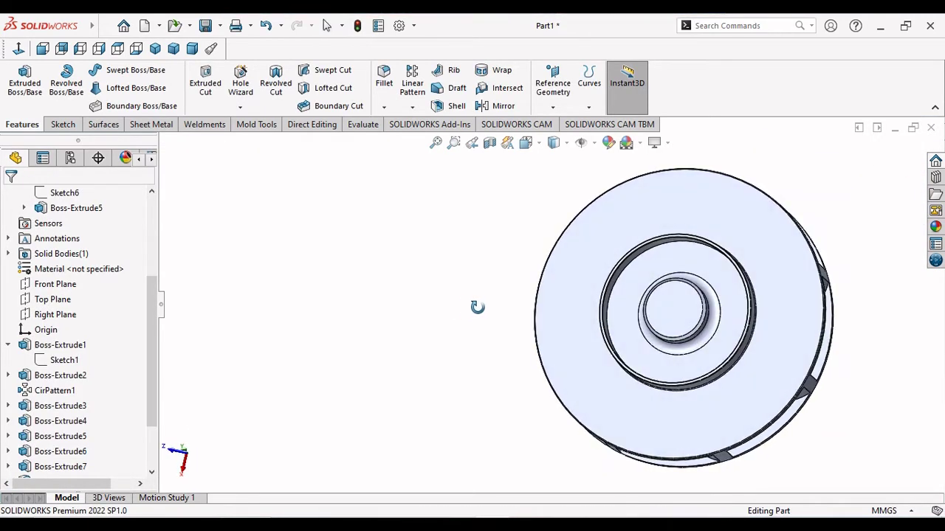
Sketch a circle centred at the origin on the hub's front face, viewed normal to it
mouse_move(523, 310)
middle_mouse_down()
mouse_move(781, 377)
mouse_move(779, 339)
mouse_move(648, 242)
mouse_move(716, 316)
middle_mouse_up()
scroll(716, 317, "down", 3)
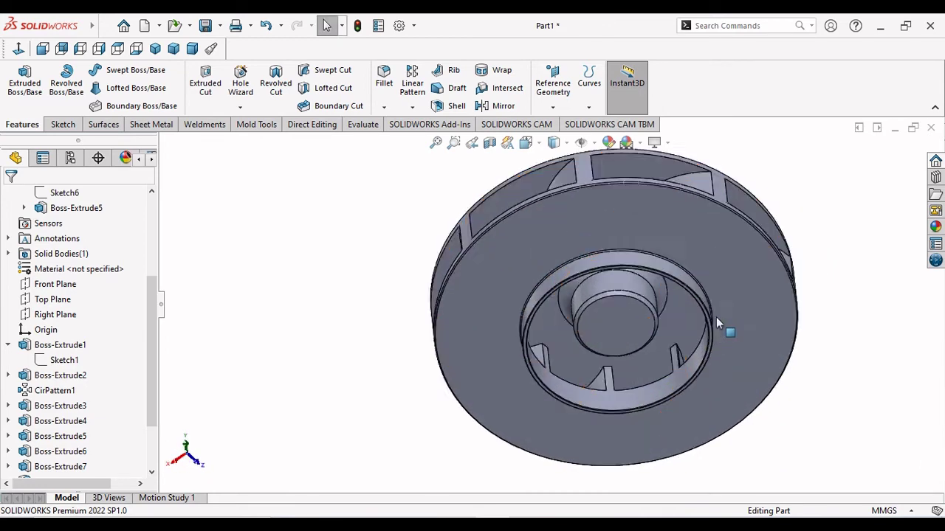
scroll(718, 332, "down", 3)
scroll(719, 352, "up", 5)
middle_click_drag(621, 368, 532, 288)
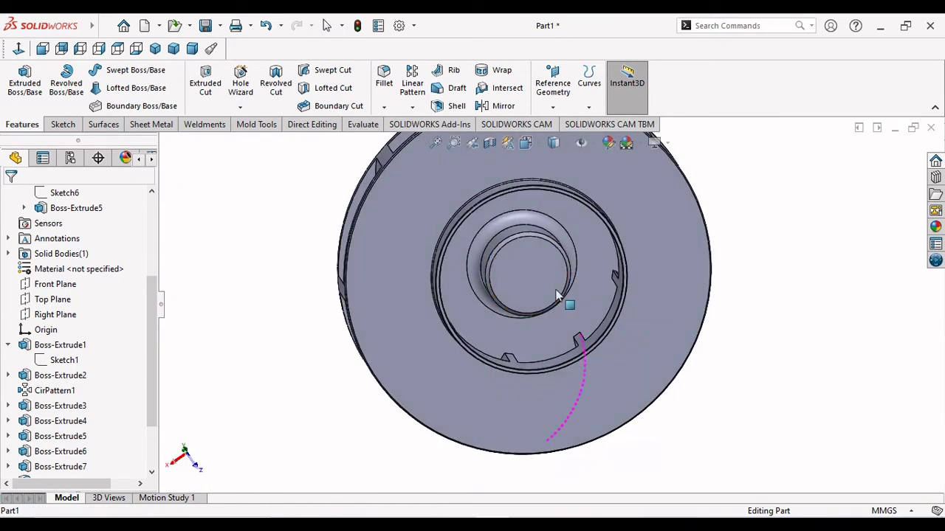
left_click(529, 287)
left_click(589, 241)
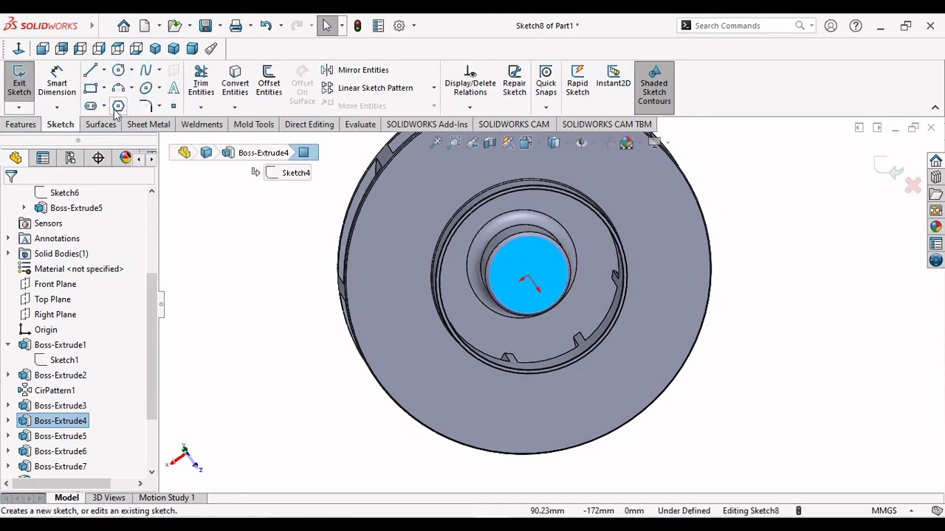
left_click(20, 50)
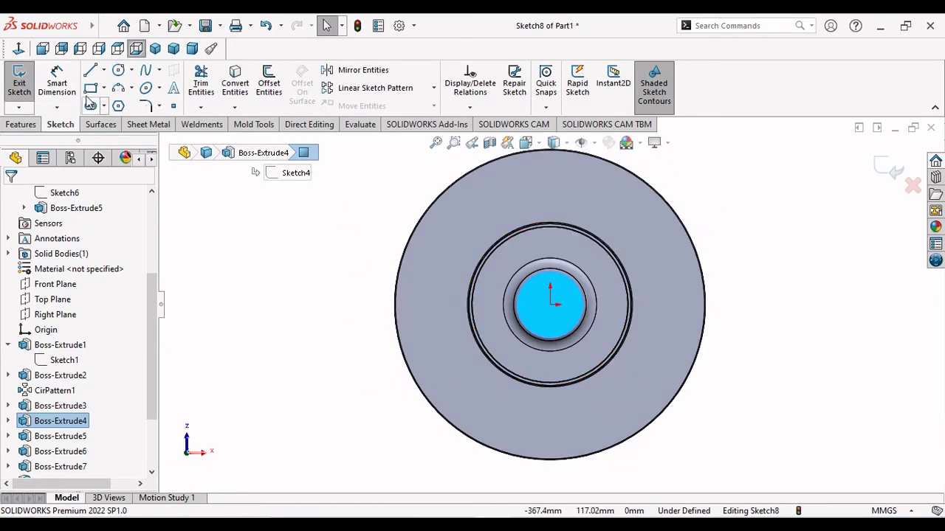
scroll(526, 325, "down", 3)
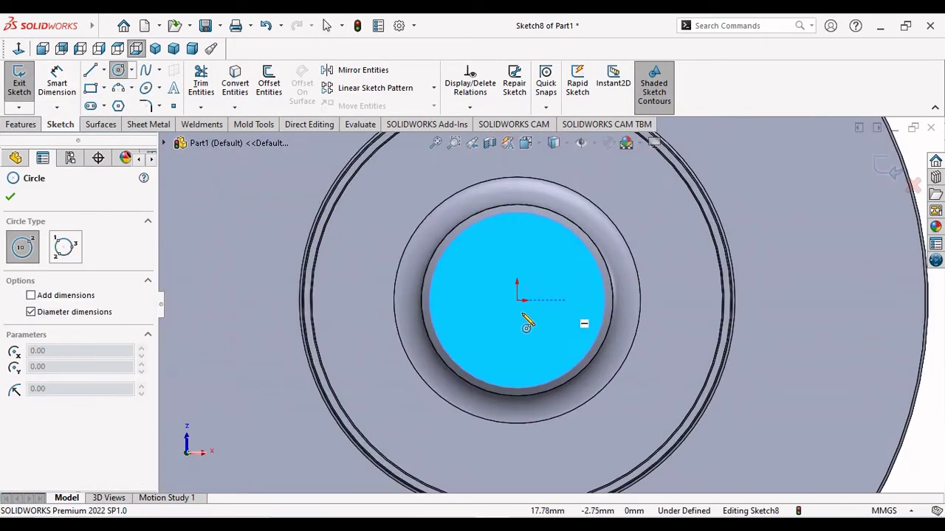
left_click(517, 300)
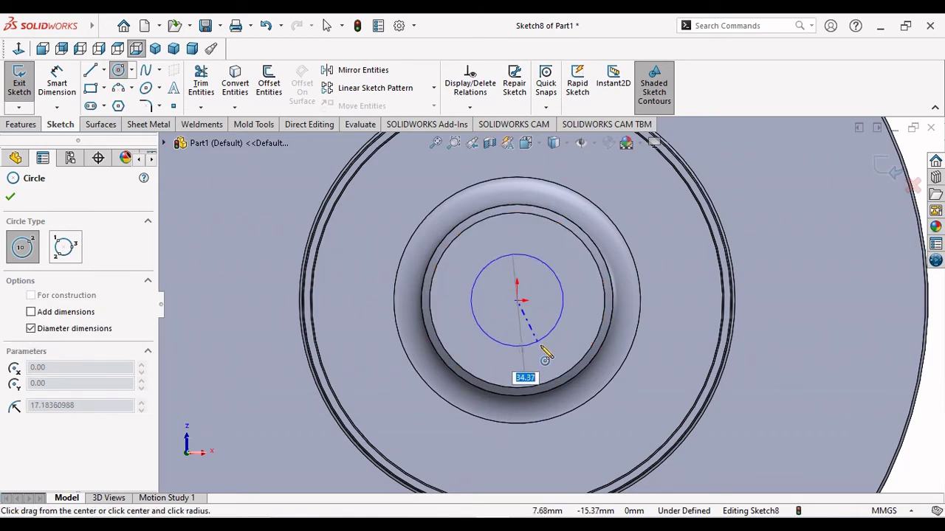
left_click(550, 347)
right_click(539, 344)
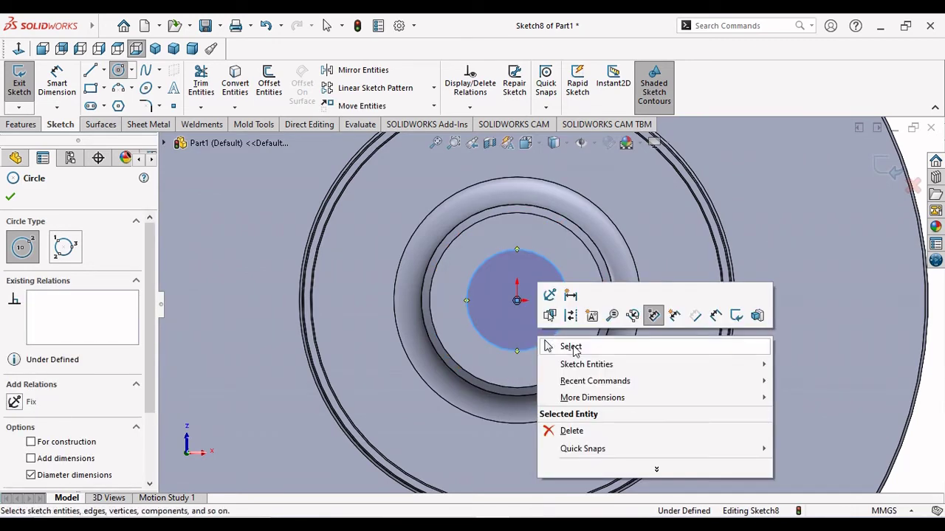
left_click(548, 345)
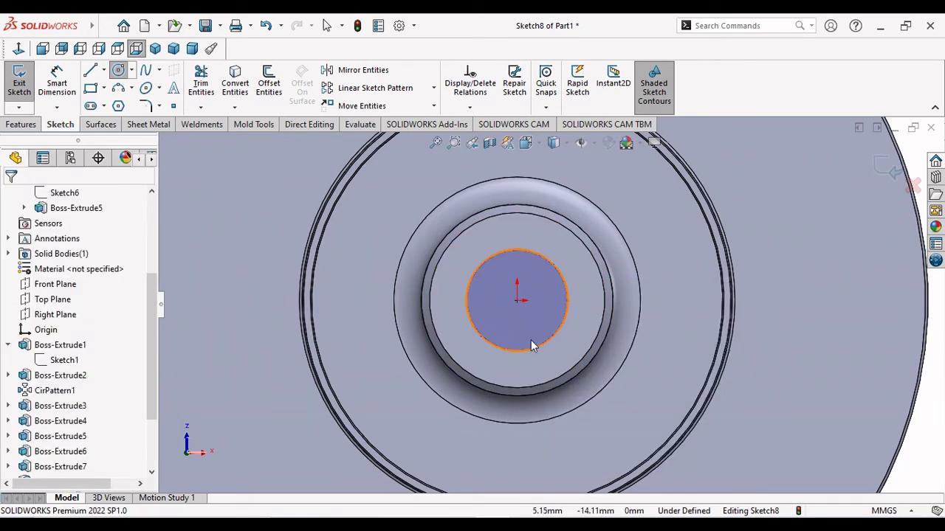
Dimension the circle to Ø35 mm and begin a cut-extrude from it
left_click(56, 82)
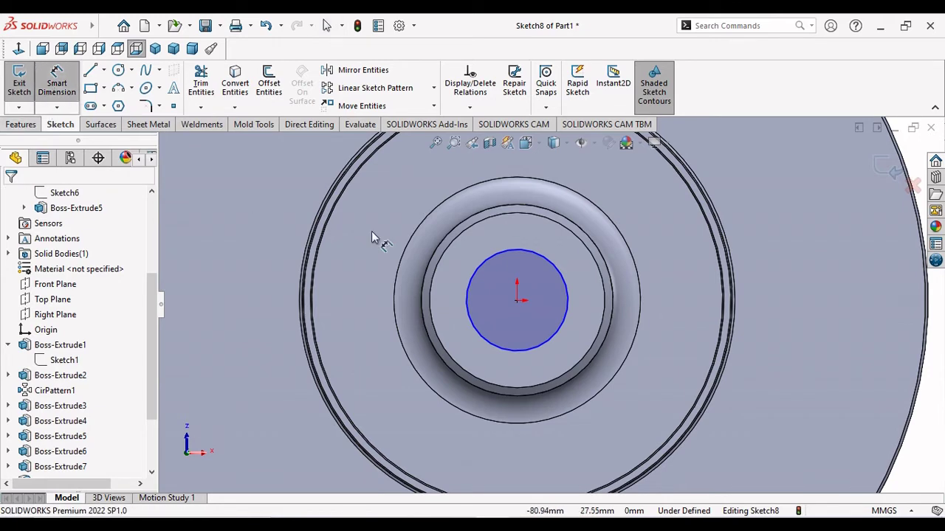
left_click(566, 309)
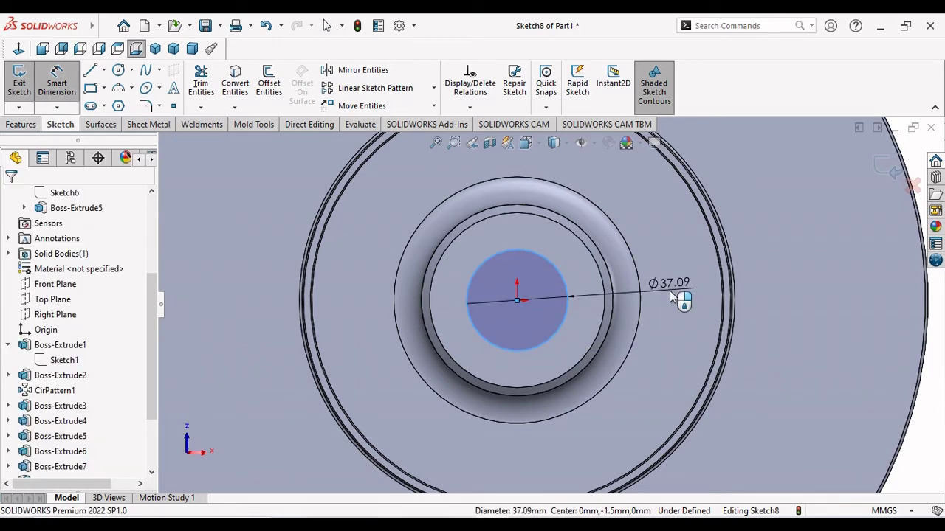
left_click(673, 297)
type("35")
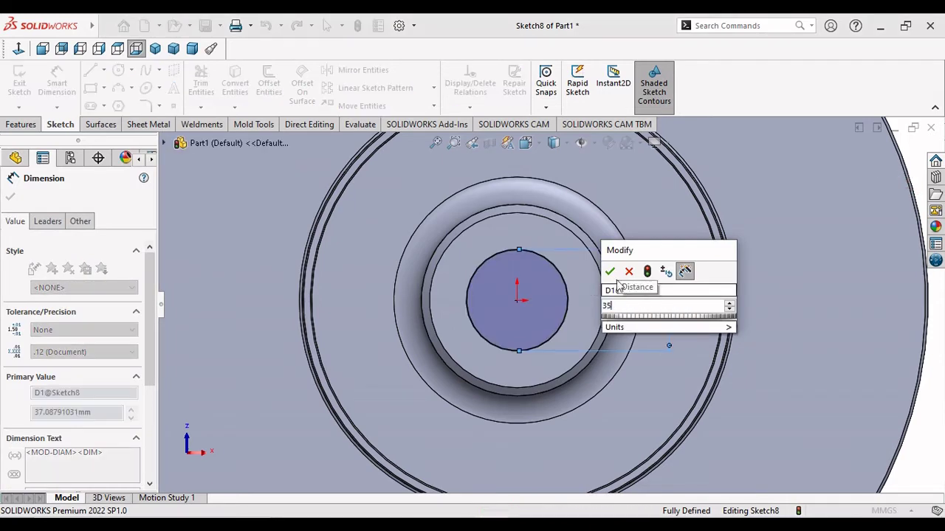
left_click(610, 273)
key("Escape")
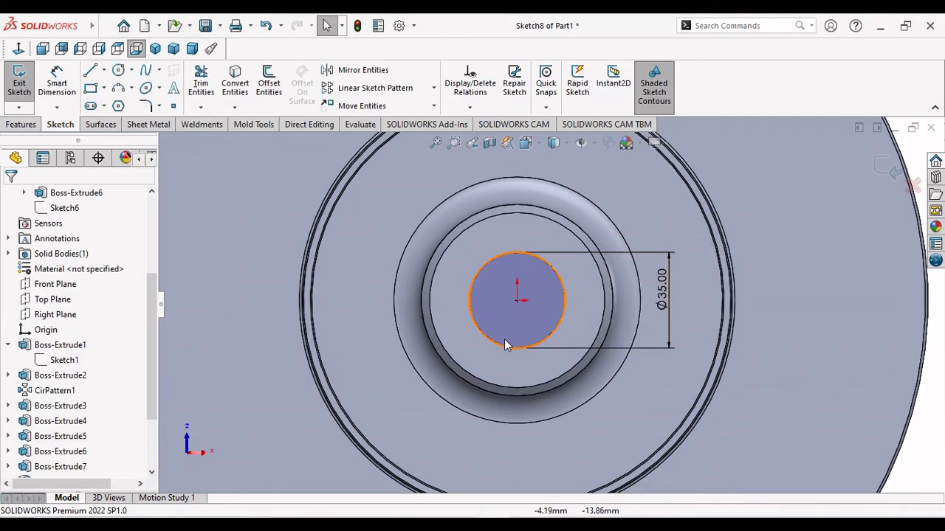
left_click(30, 127)
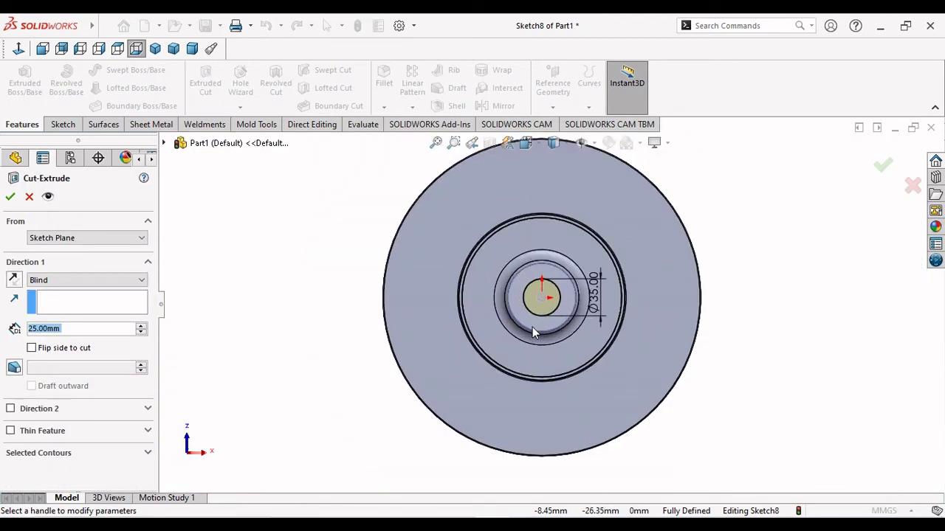
Cut the Ø35 mm circle Through All to bore the shaft hole through the hub
left_click(81, 280)
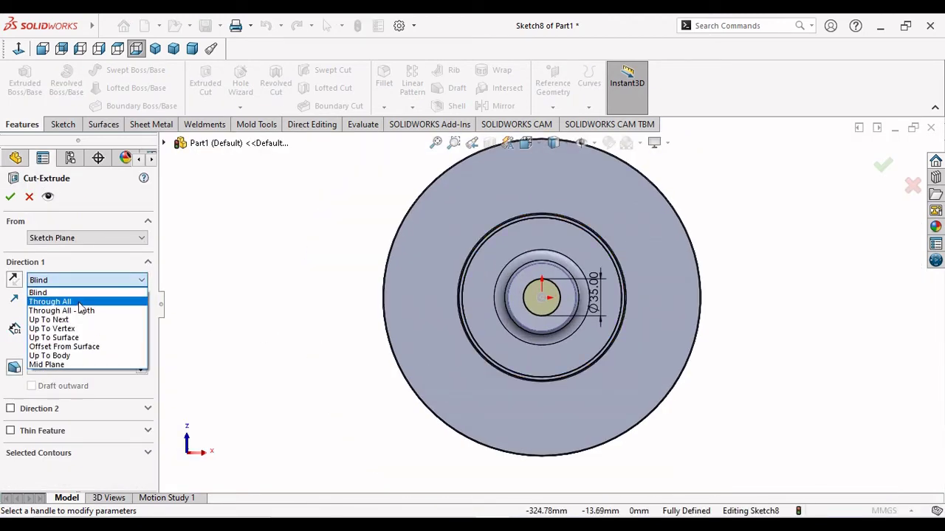
left_click(82, 302)
middle_click_drag(314, 302, 290, 303)
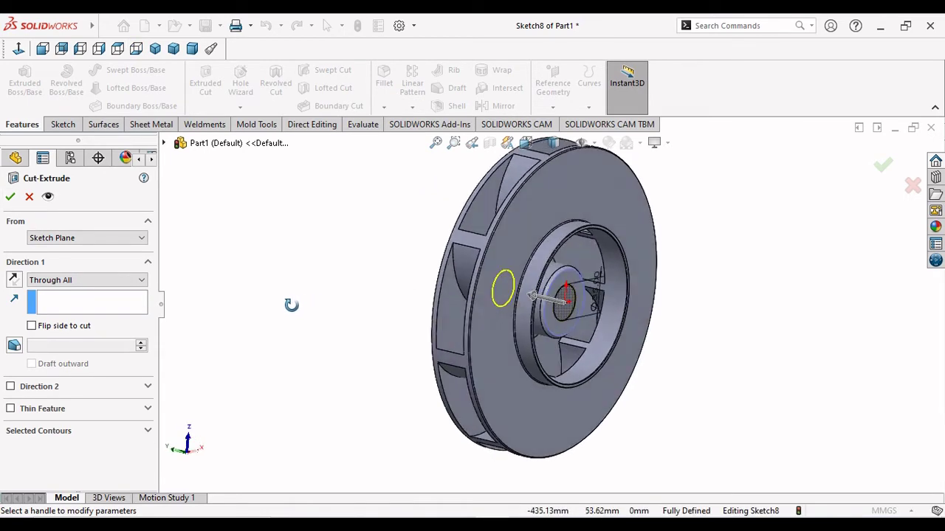
left_click(11, 196)
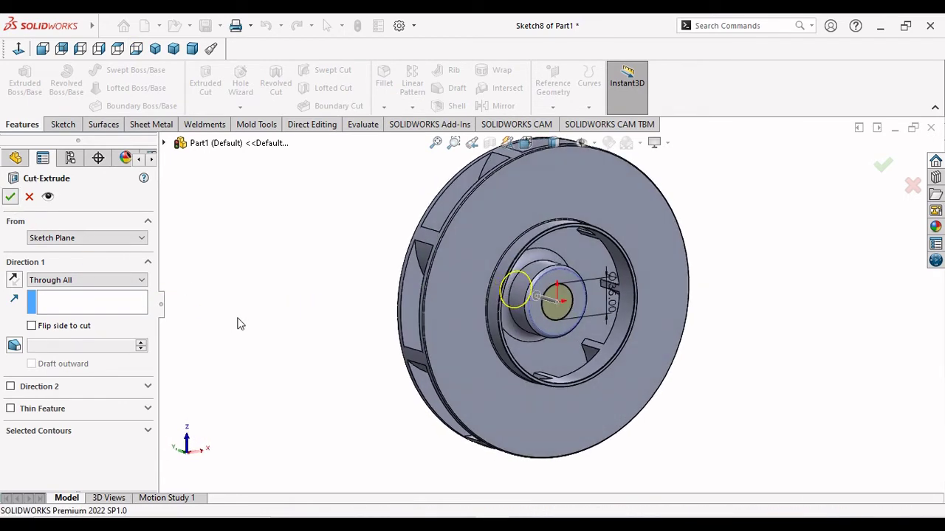
mouse_move(238, 322)
middle_mouse_down()
mouse_move(832, 400)
mouse_move(820, 379)
mouse_move(816, 396)
middle_mouse_up()
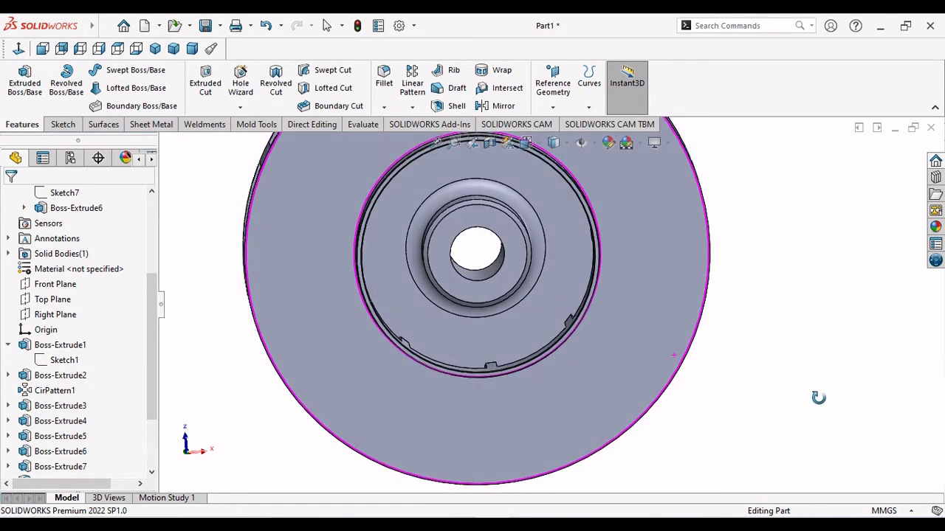
Sketch a centre rectangle for the keyway just above the bore on the hub face
left_click(469, 213)
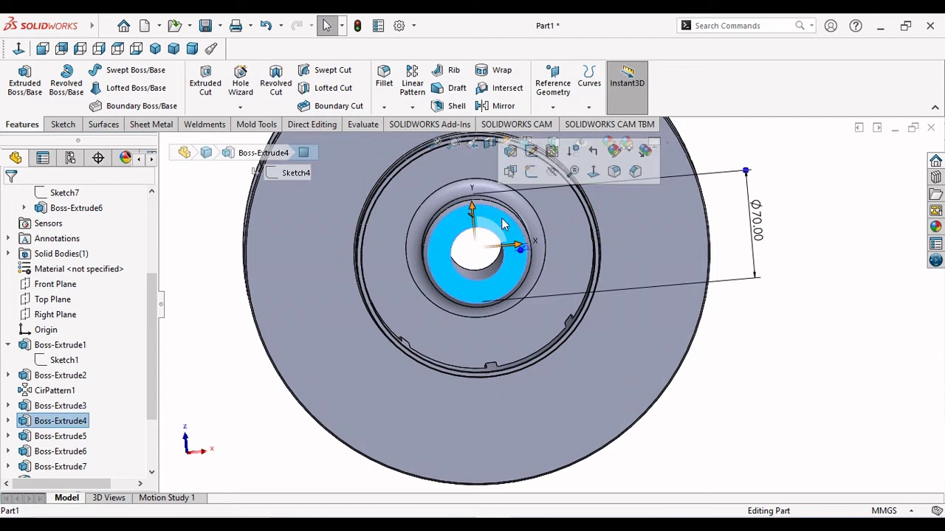
left_click(530, 180)
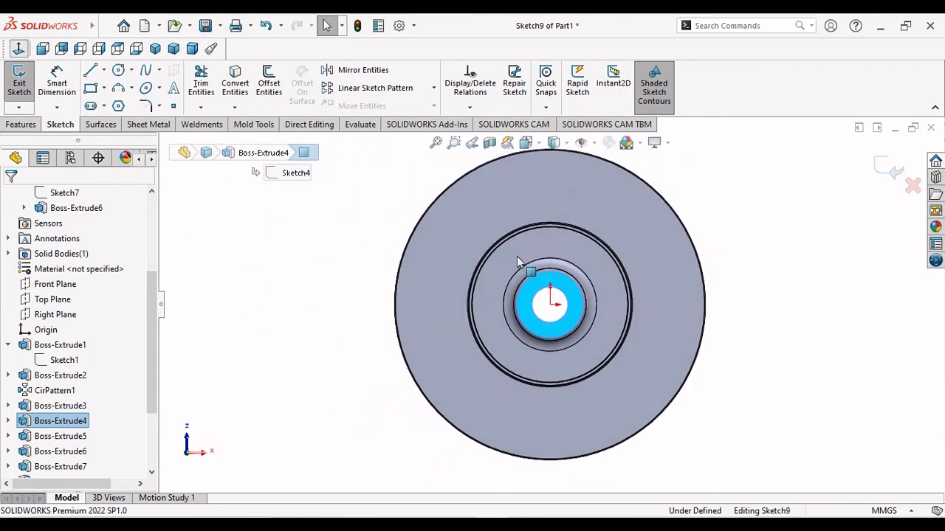
scroll(559, 298, "down", 5)
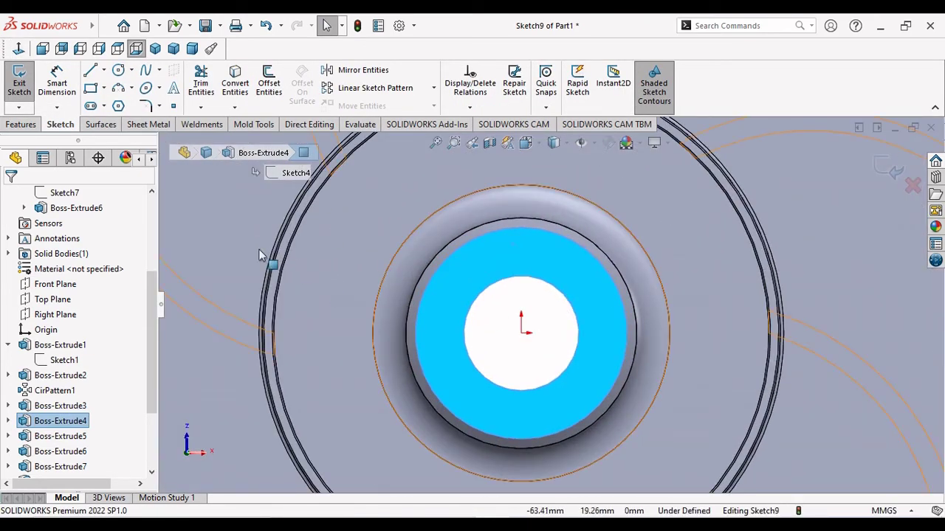
left_click(90, 89)
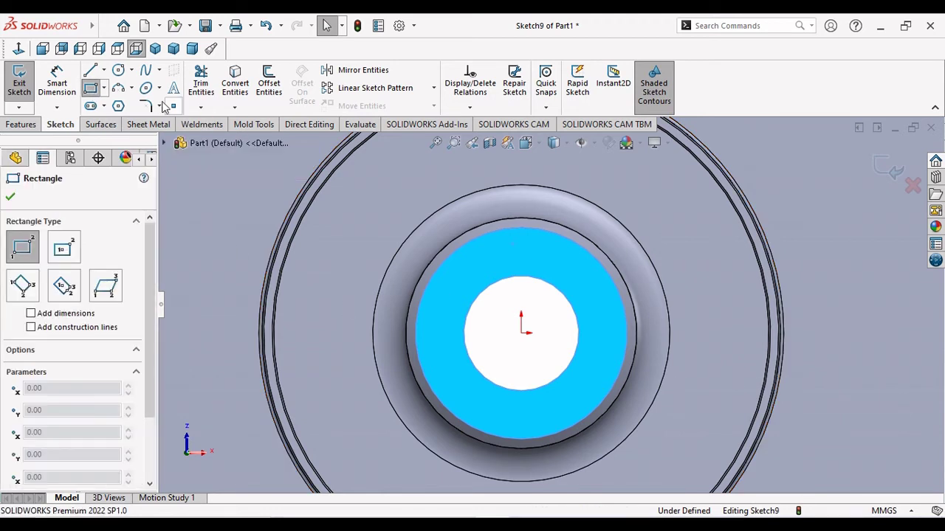
left_click(104, 88)
left_click(136, 122)
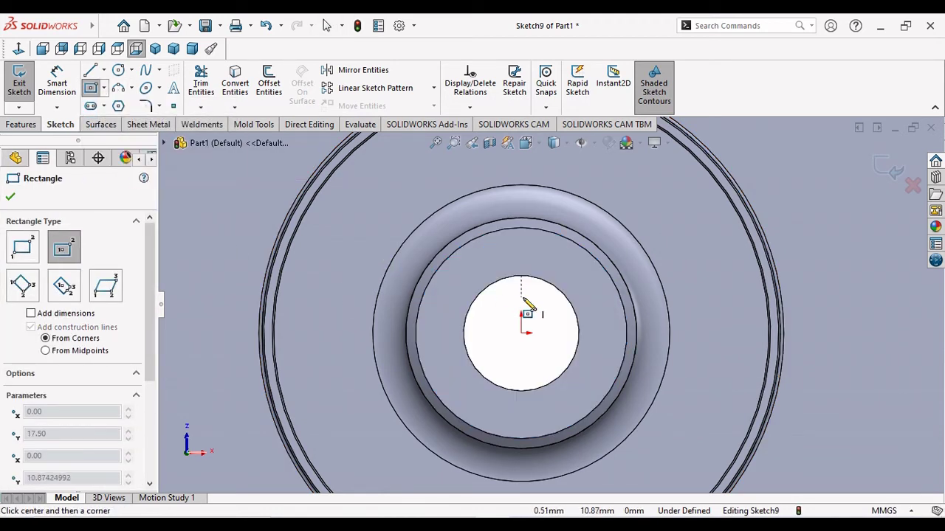
left_click(520, 275)
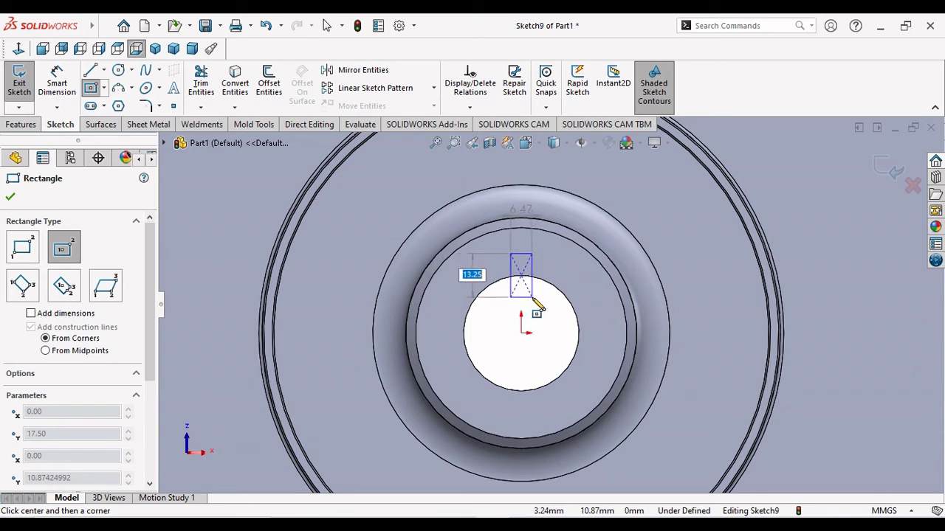
left_click(532, 298)
right_click(538, 303)
left_click(559, 316)
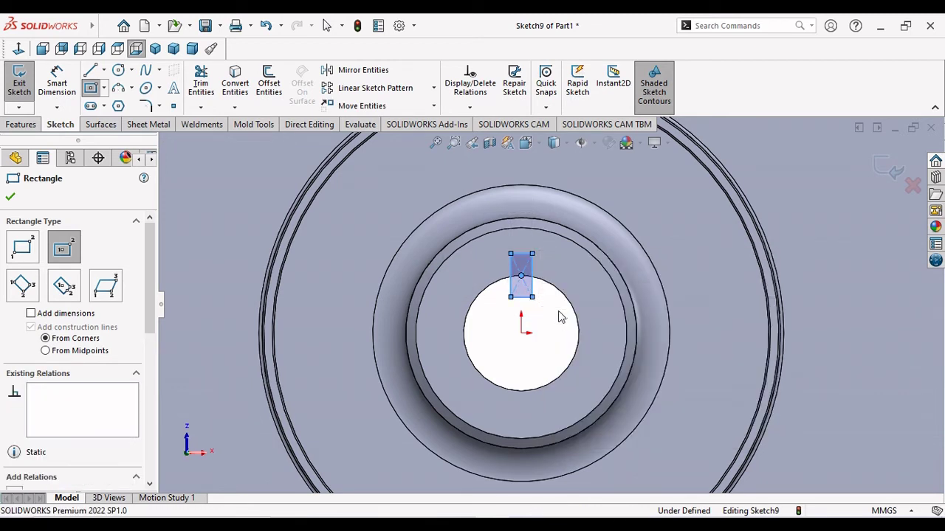
key("Escape")
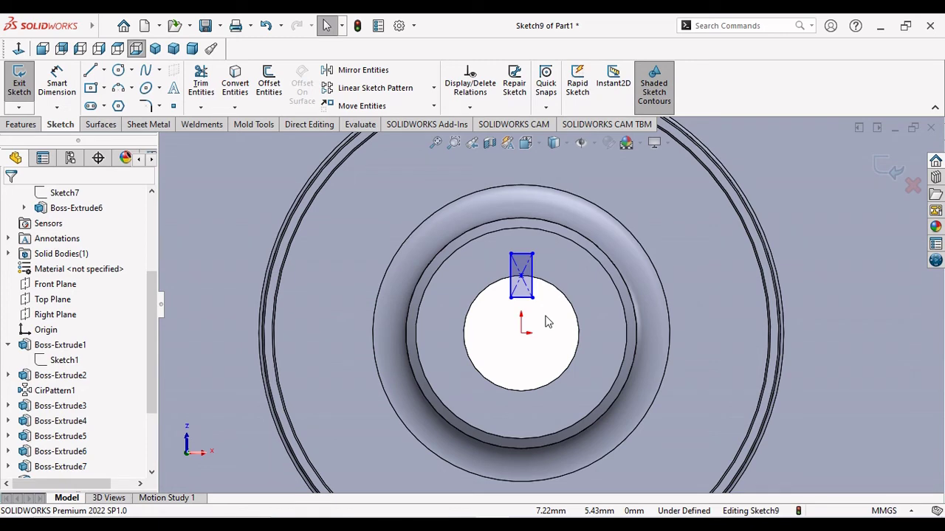
Dimension the keyway 10 mm wide, its top edge 17.5+4 = 21.5 mm above the bore centre
left_click(65, 95)
left_click(526, 255)
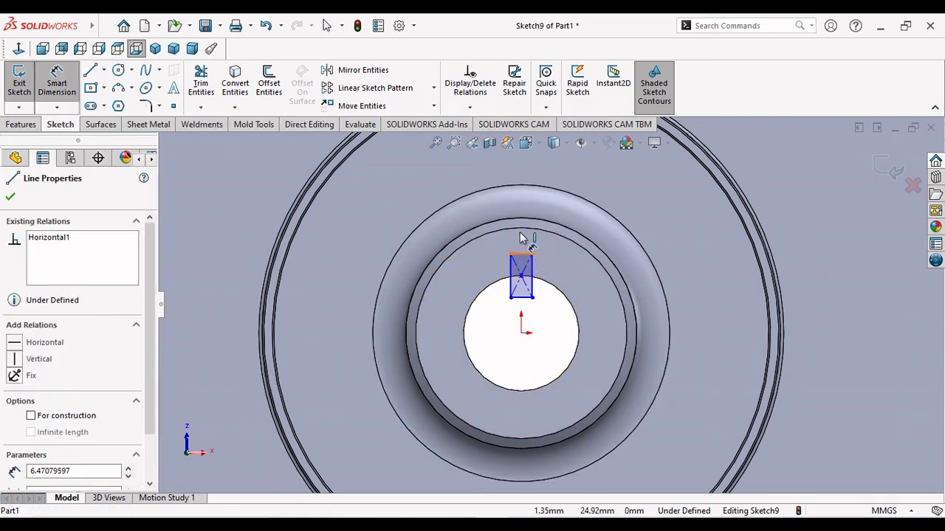
left_click(523, 241)
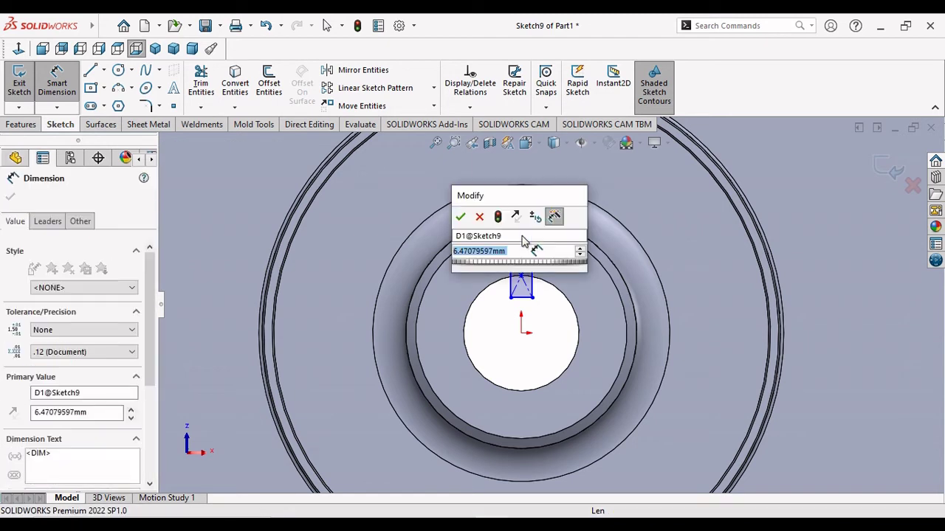
type("10")
left_click(460, 217)
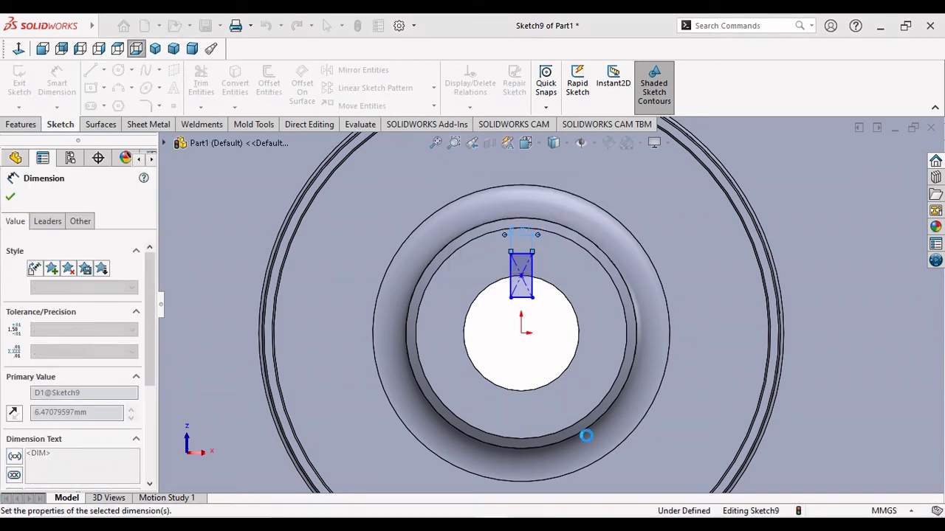
left_click(522, 334)
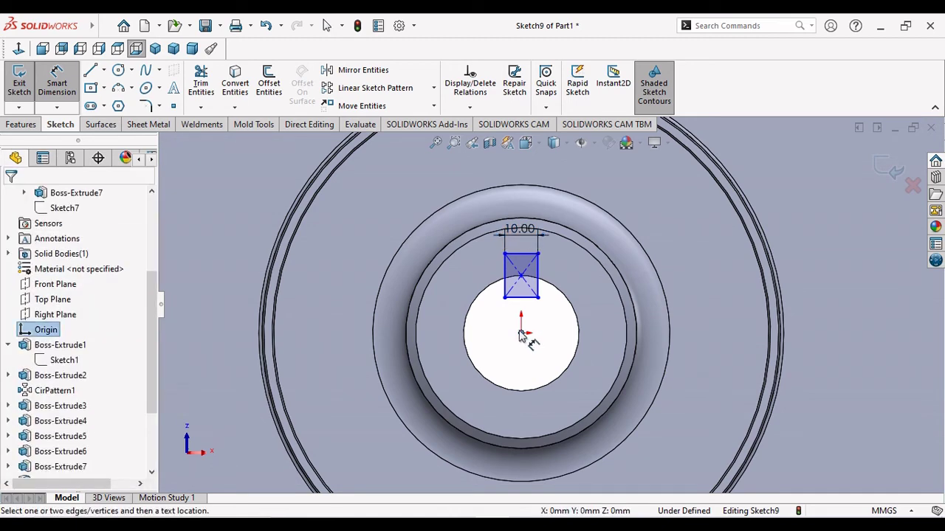
left_click(522, 256)
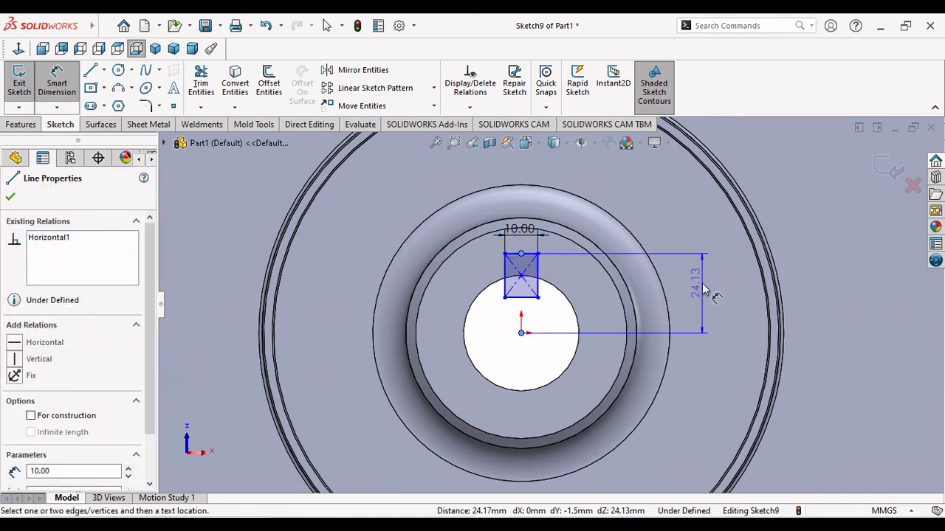
left_click(705, 290)
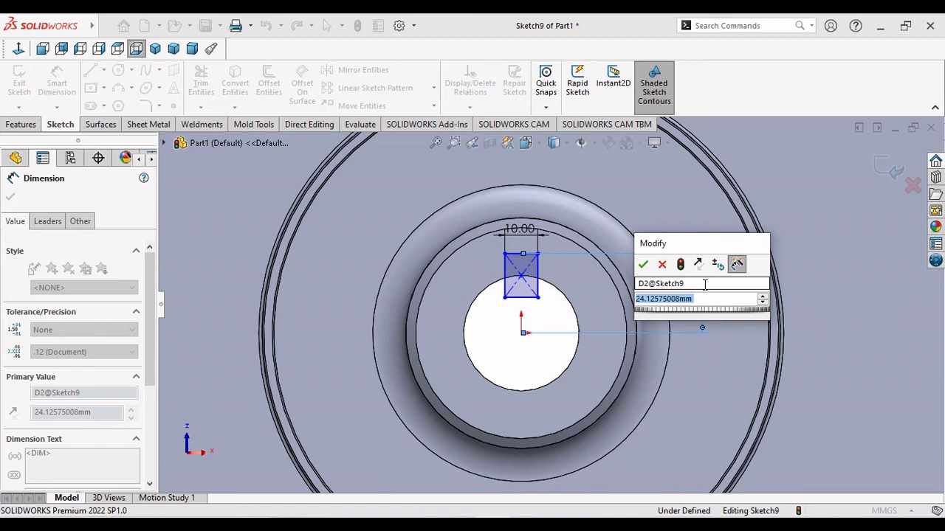
type("17.")
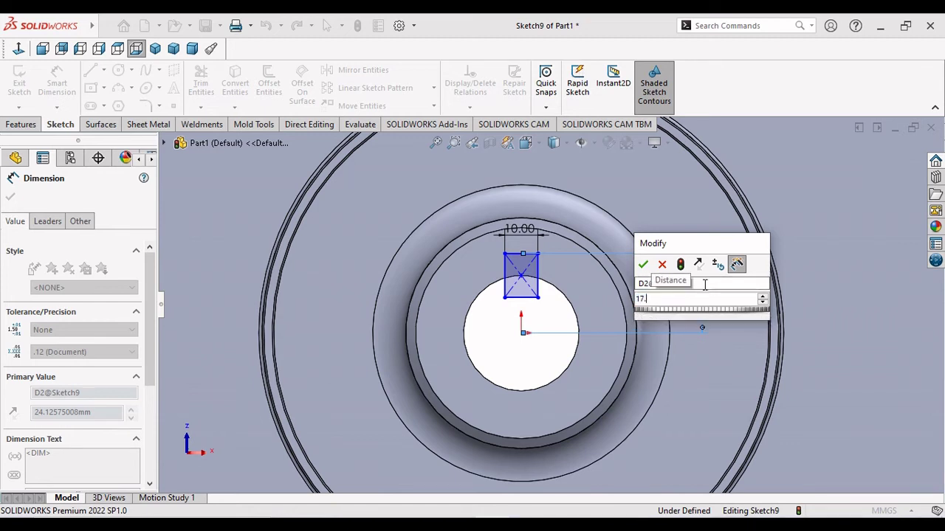
type("5")
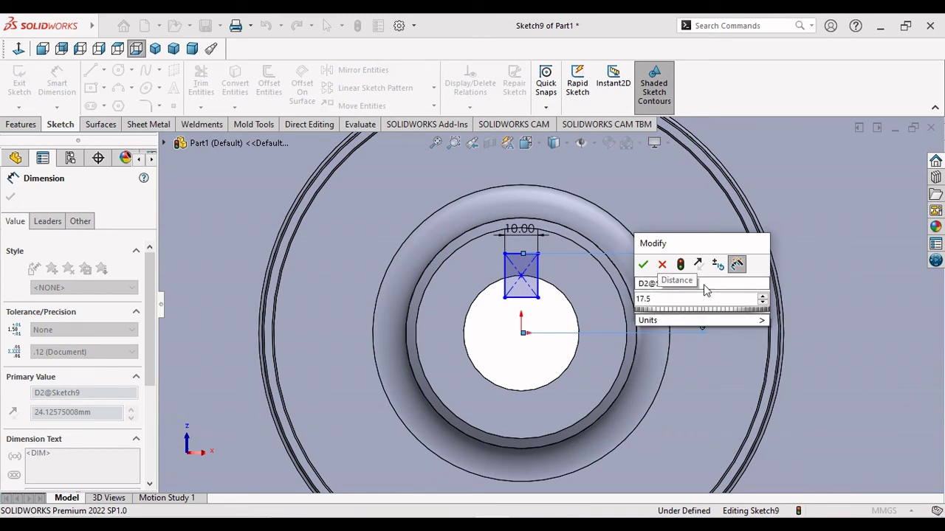
type("+4")
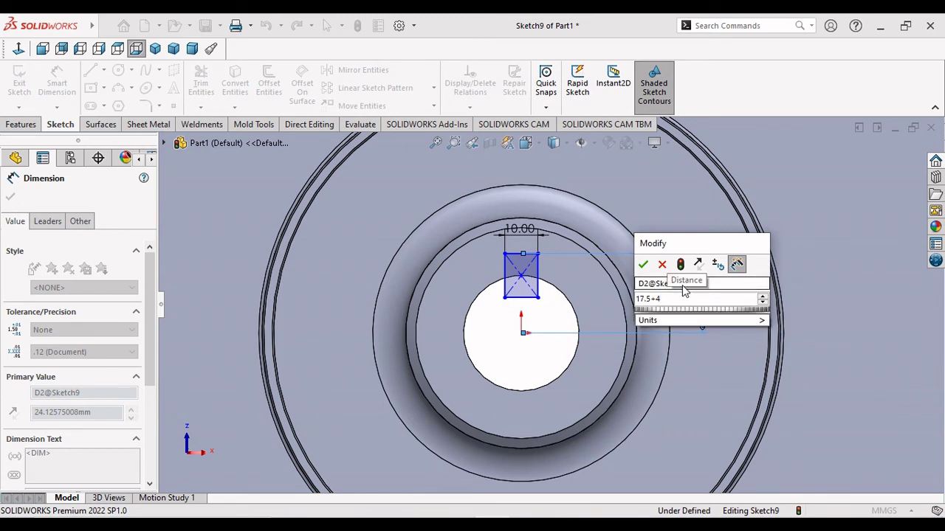
left_click(643, 264)
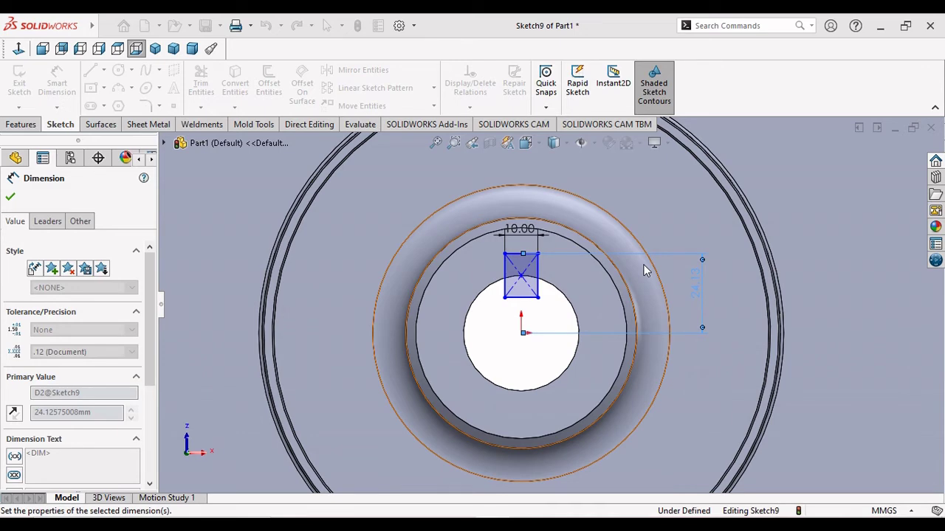
Add a Vertical relation between the rectangle's centre point and the origin
scroll(530, 275, "down", 2)
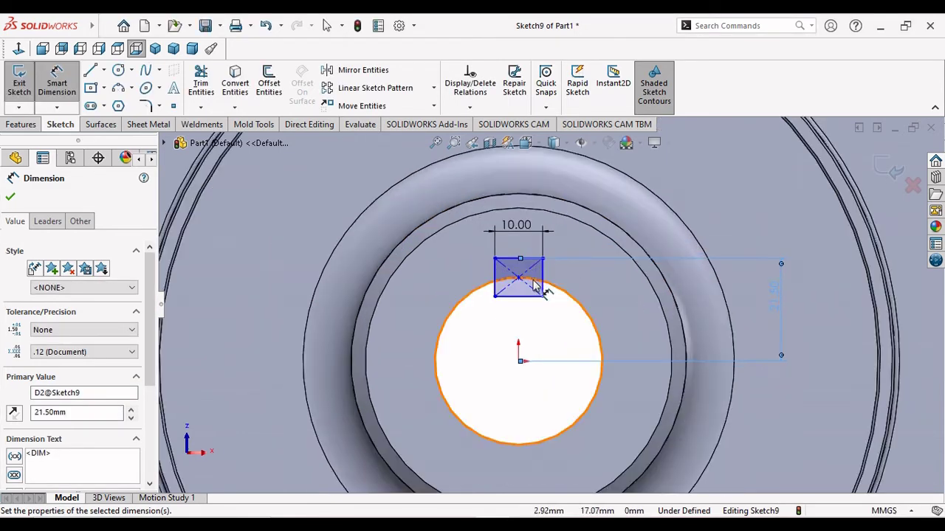
scroll(535, 284, "down", 1)
left_click(10, 197)
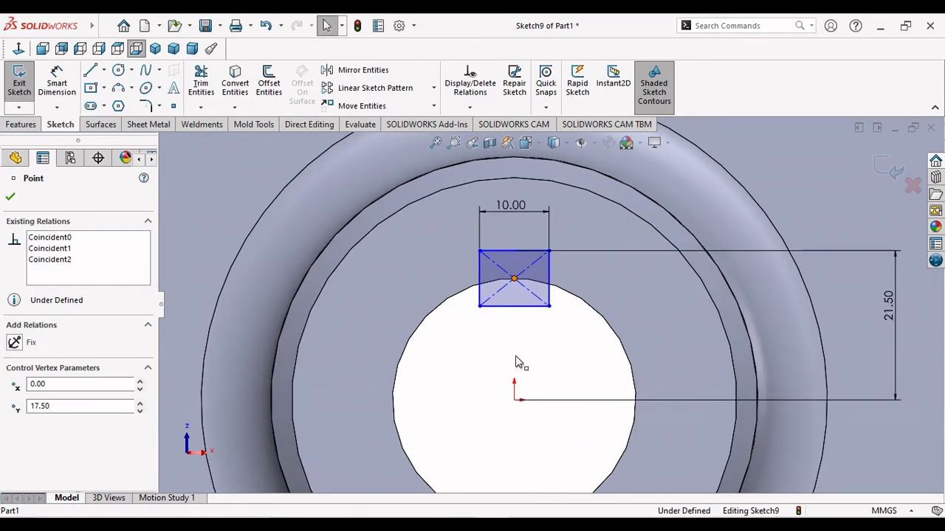
left_click(515, 399, "ctrl")
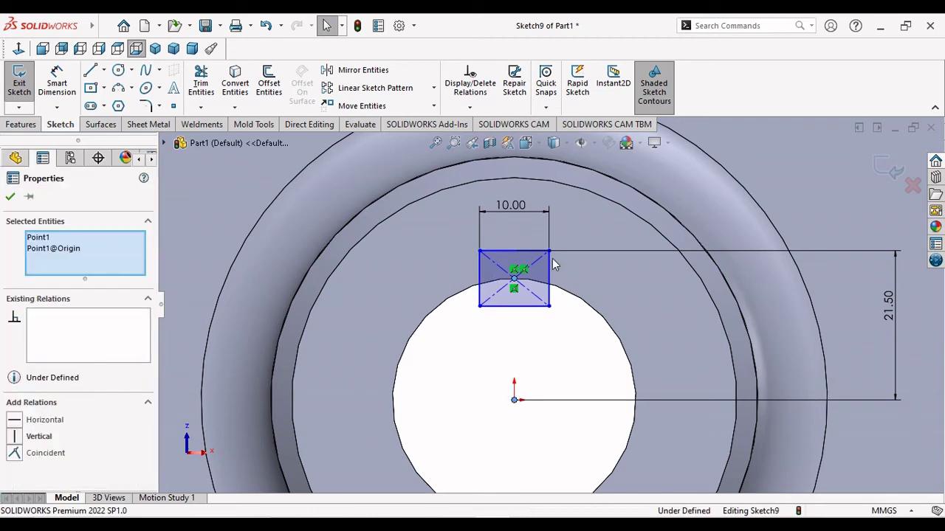
left_click(14, 438)
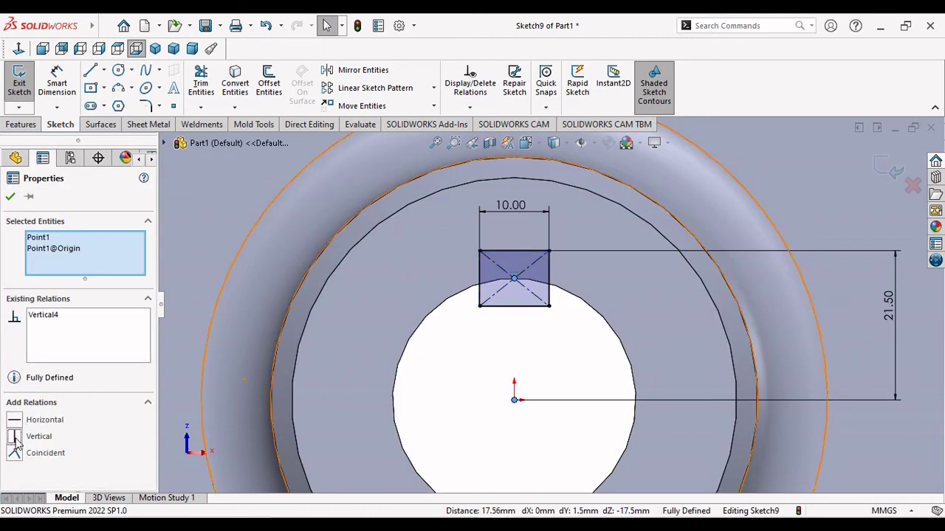
left_click(11, 197)
Cut the keyway sketch Through All instead of the accidental boss extrusion
left_click(26, 125)
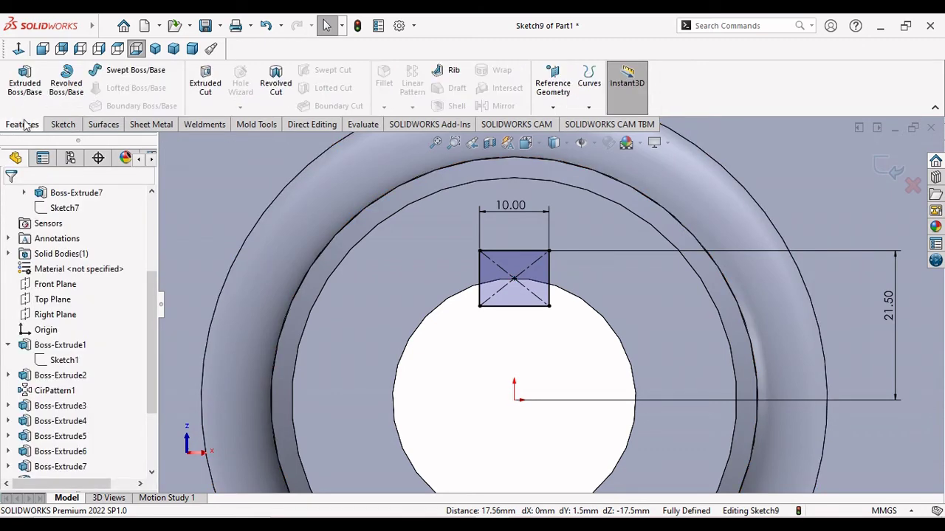
left_click(22, 93)
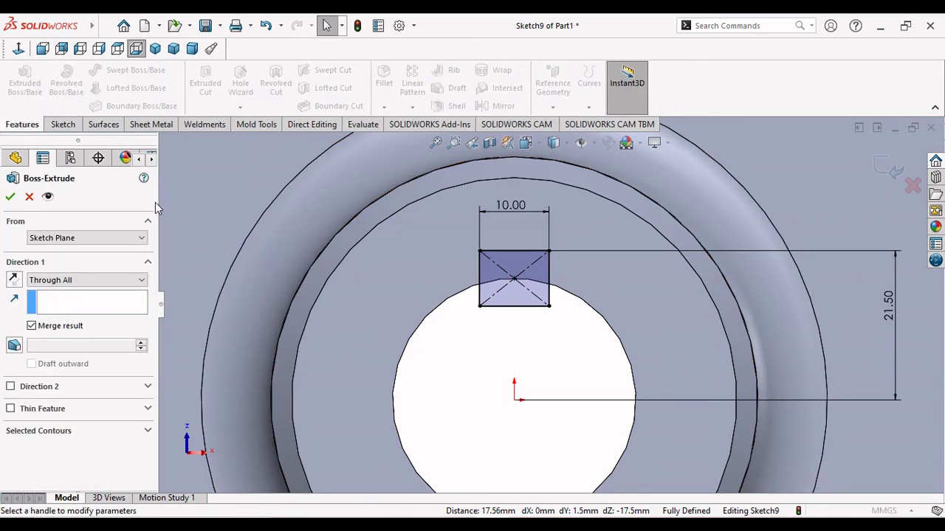
left_click(30, 197)
left_click(208, 87)
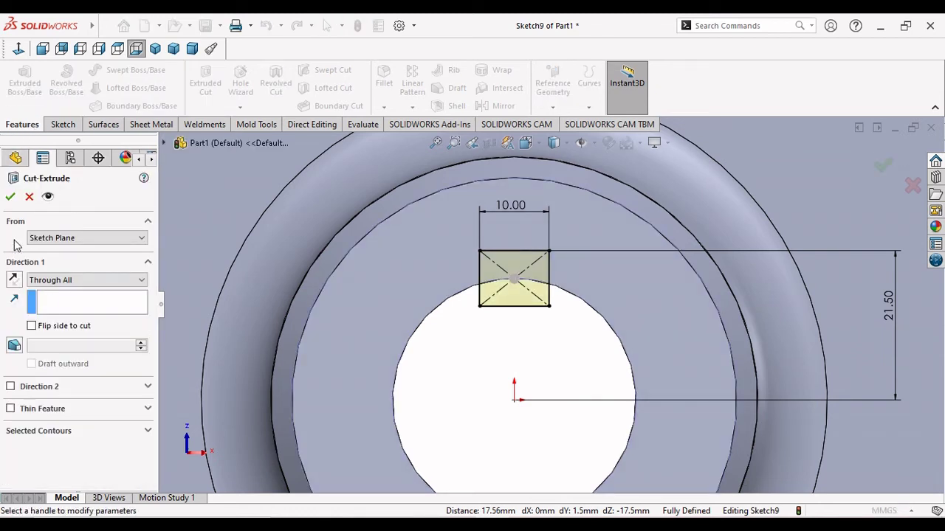
left_click(77, 281)
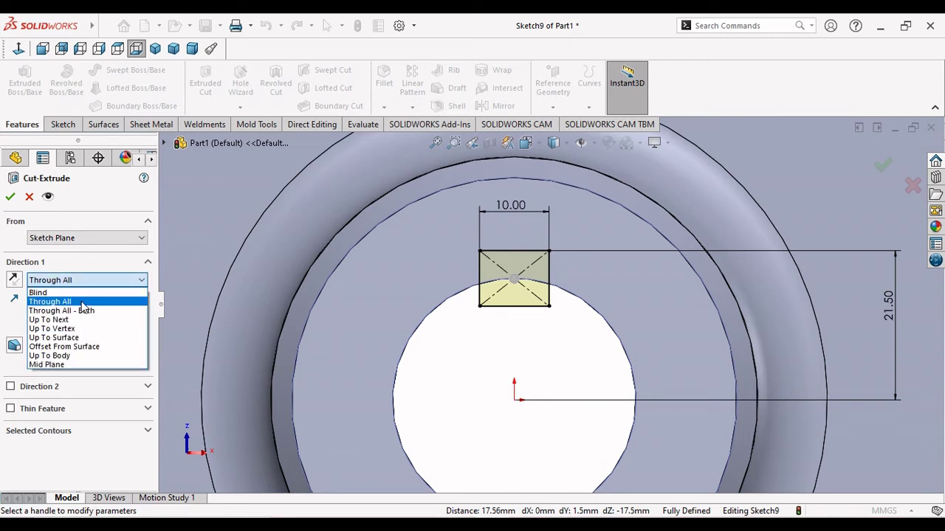
left_click(4, 234)
left_click(12, 201)
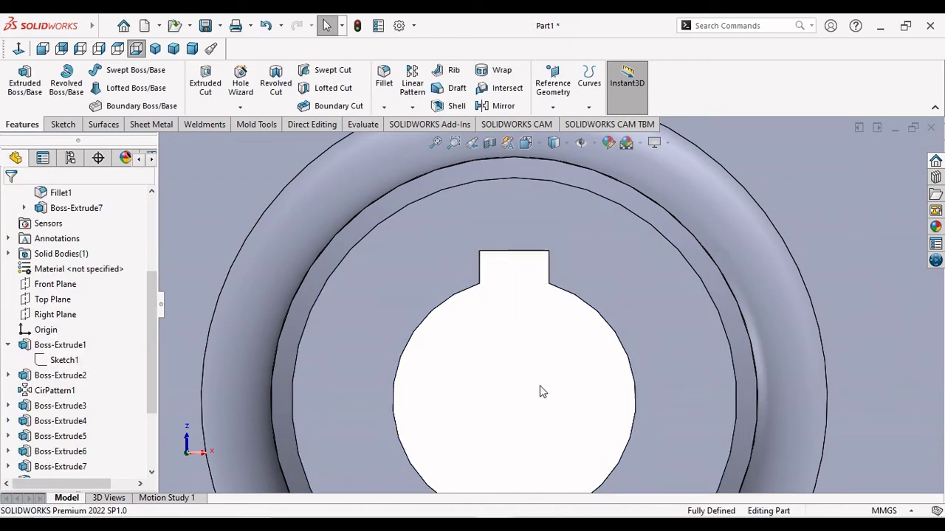
Fit and orbit the impeller to inspect the new keyway in the bore
key("f")
middle_click_drag(538, 385, 728, 411)
scroll(581, 321, "down", 5)
scroll(583, 325, "up", 3)
scroll(642, 354, "up", 3)
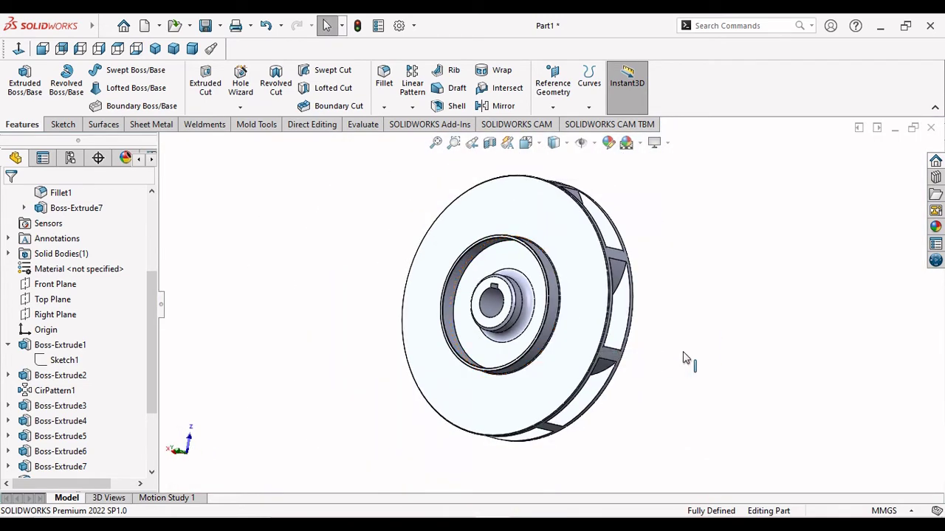
mouse_move(660, 359)
middle_mouse_down()
mouse_move(501, 322)
mouse_move(643, 376)
mouse_move(747, 375)
mouse_move(665, 384)
mouse_move(473, 302)
middle_mouse_up()
scroll(489, 222, "down", 5)
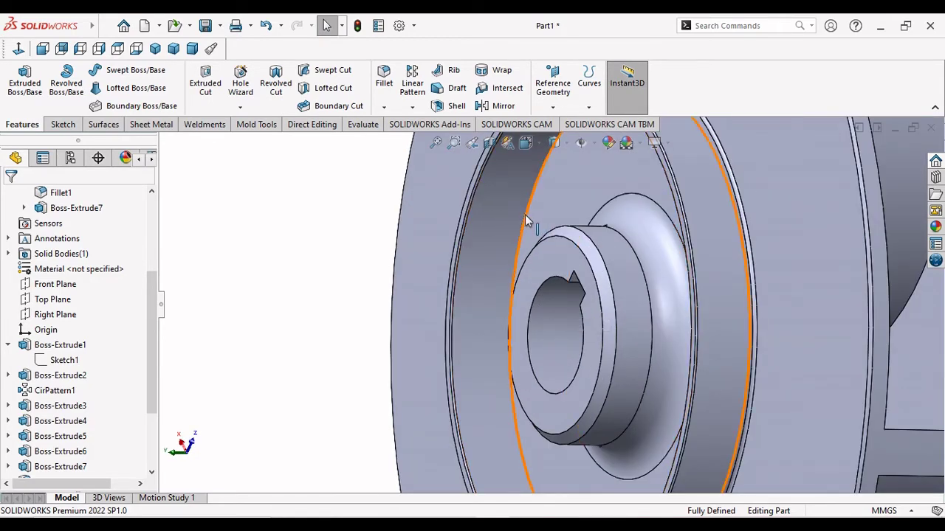
Round the Ø150 mm circular inlet ring edge with a 2 mm fillet
left_click(525, 215)
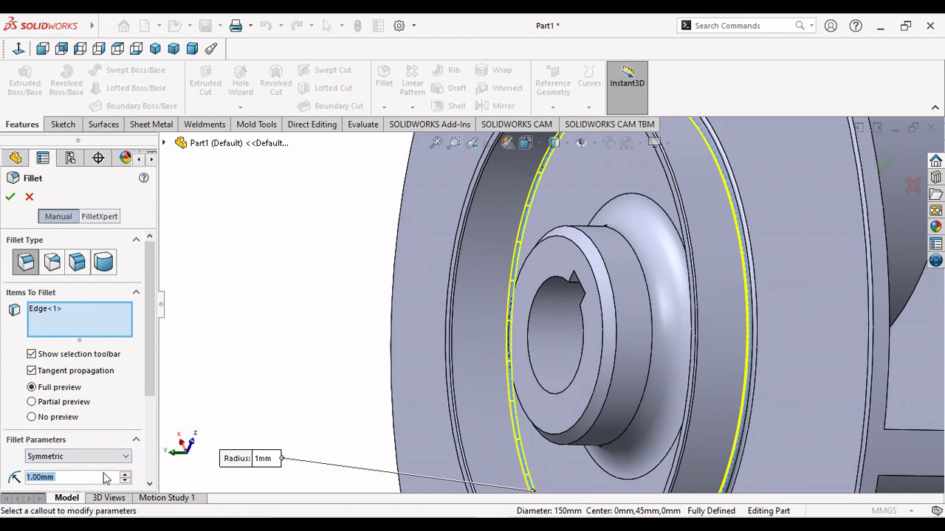
type("2")
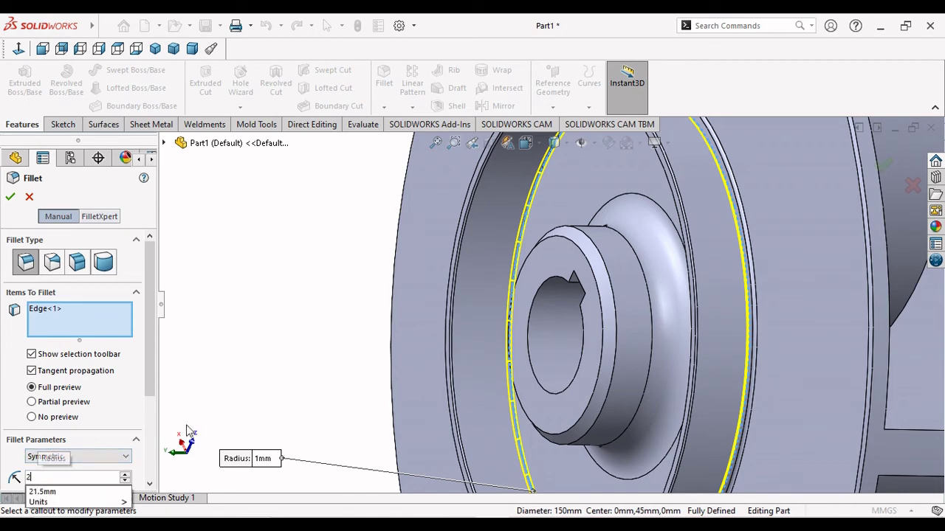
key("Return")
scroll(322, 381, "up", 5)
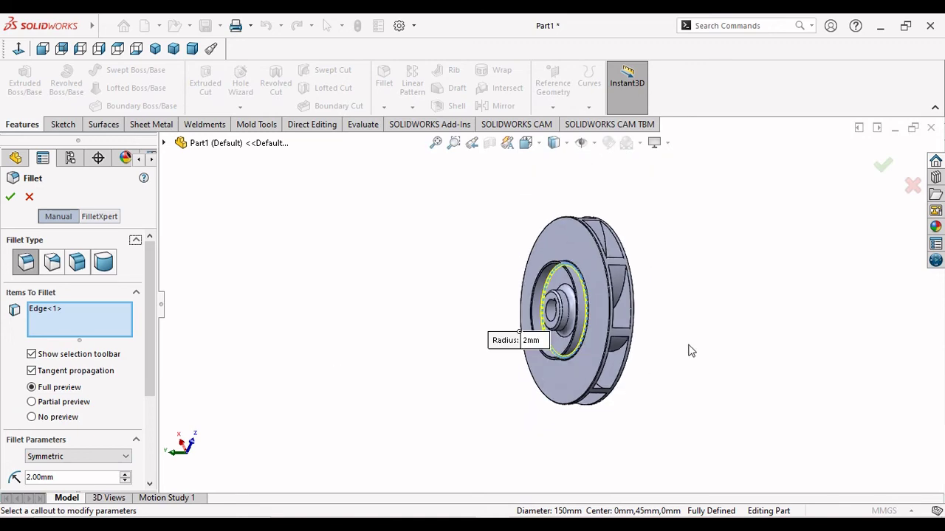
mouse_move(690, 350)
middle_mouse_down()
mouse_move(632, 359)
mouse_move(616, 336)
mouse_move(654, 320)
mouse_move(671, 332)
mouse_move(664, 339)
mouse_move(635, 338)
middle_mouse_up()
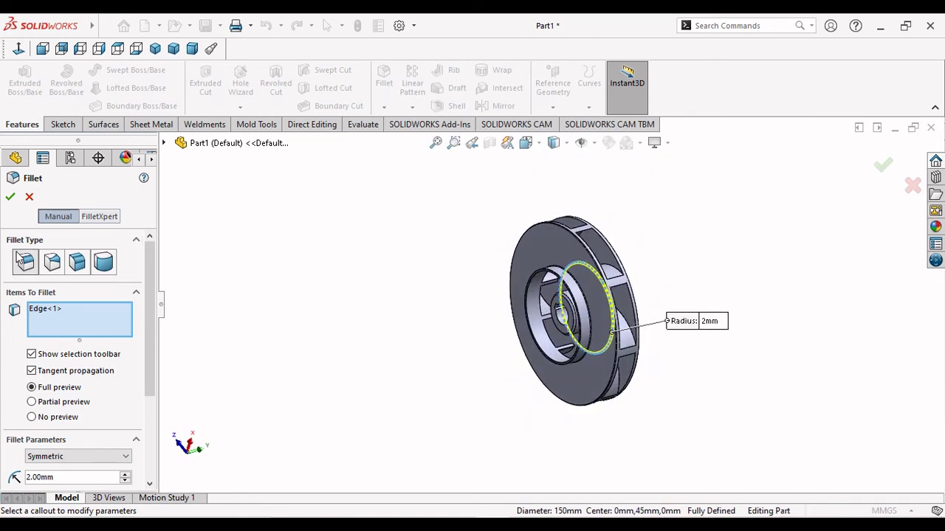
left_click(9, 198)
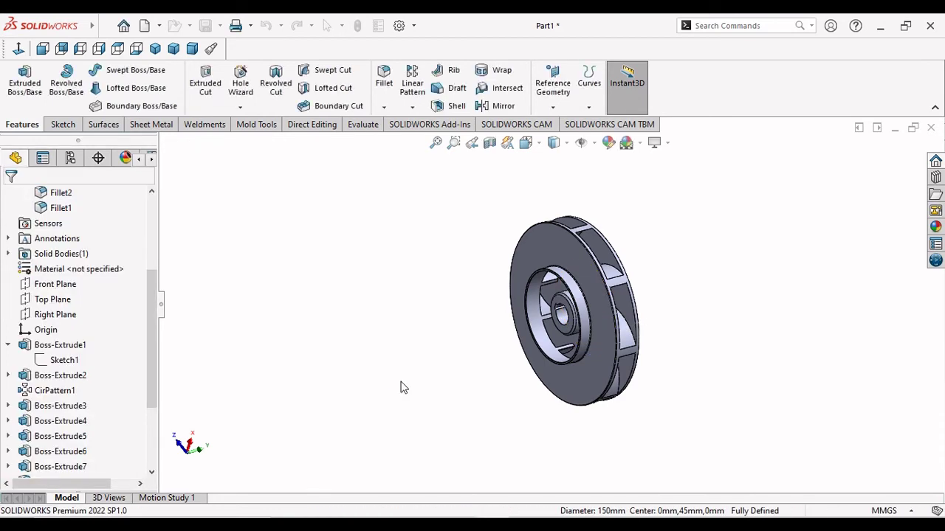
middle_click_drag(477, 346, 649, 405)
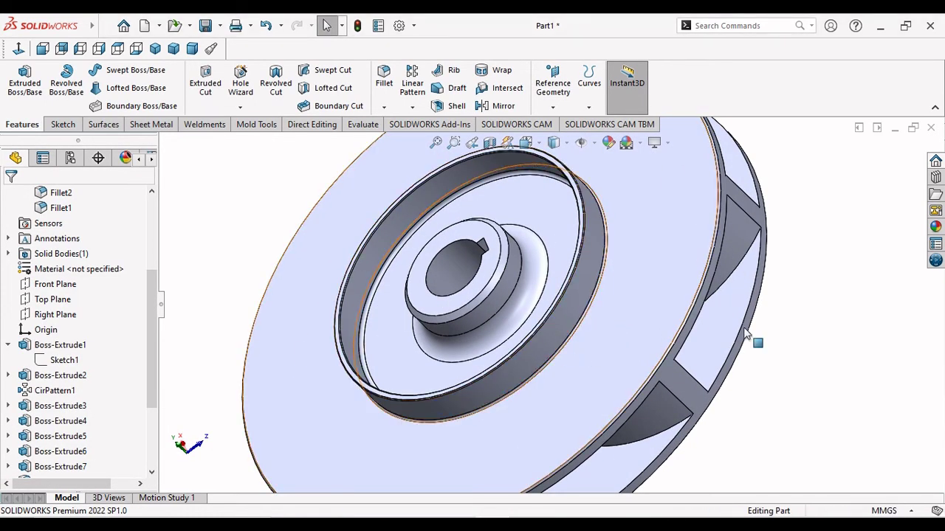
middle_click_drag(797, 341, 687, 327)
Apply the polished steel appearance to the impeller
key("f")
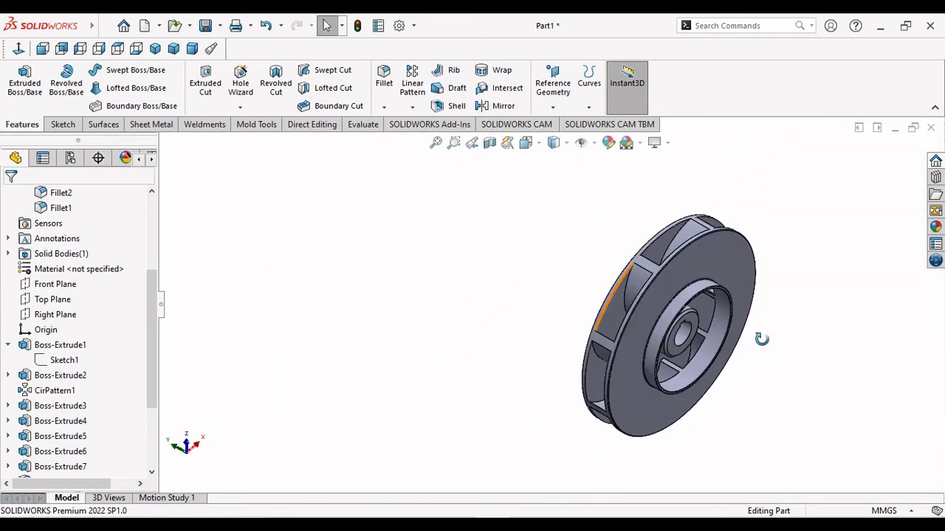
mouse_move(761, 335)
middle_mouse_down()
mouse_move(612, 274)
mouse_move(725, 383)
mouse_move(812, 371)
mouse_move(897, 285)
middle_mouse_up()
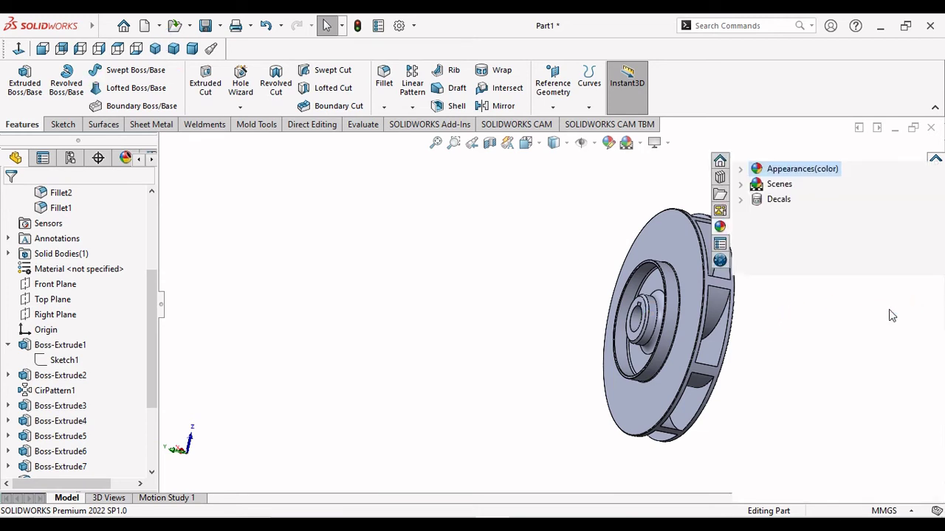
double_click(774, 170)
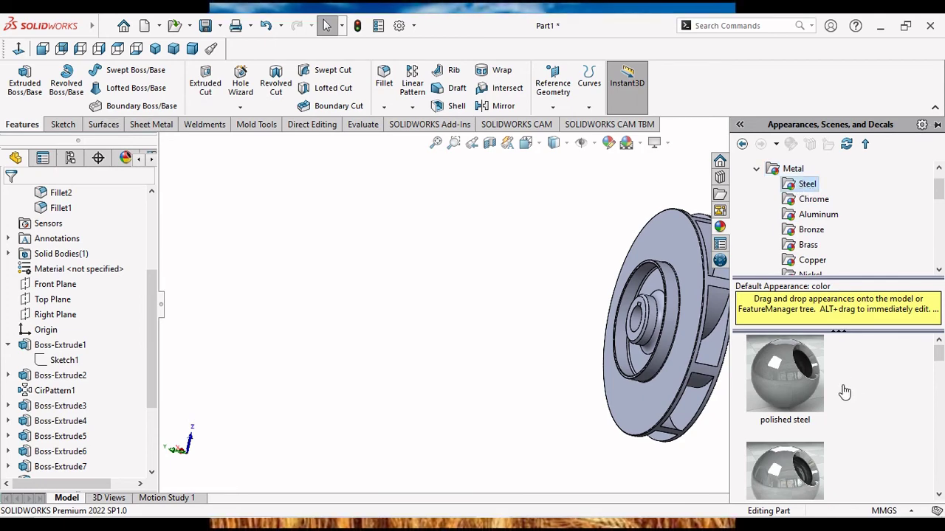
left_click(812, 383)
left_click_drag(811, 383, 584, 364)
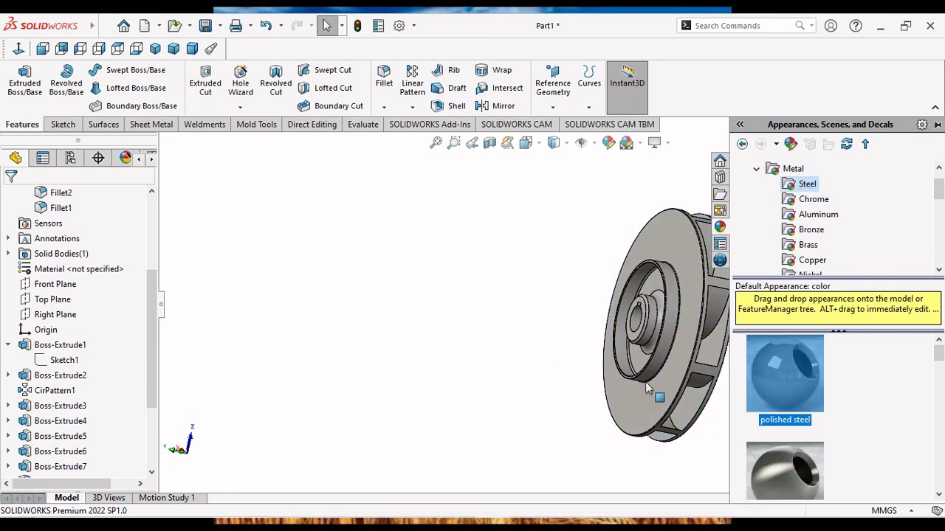
Check the view display settings and snap the impeller to the Isometric orientation
mouse_move(713, 338)
middle_mouse_down()
mouse_move(843, 345)
mouse_move(829, 375)
mouse_move(812, 353)
middle_mouse_up()
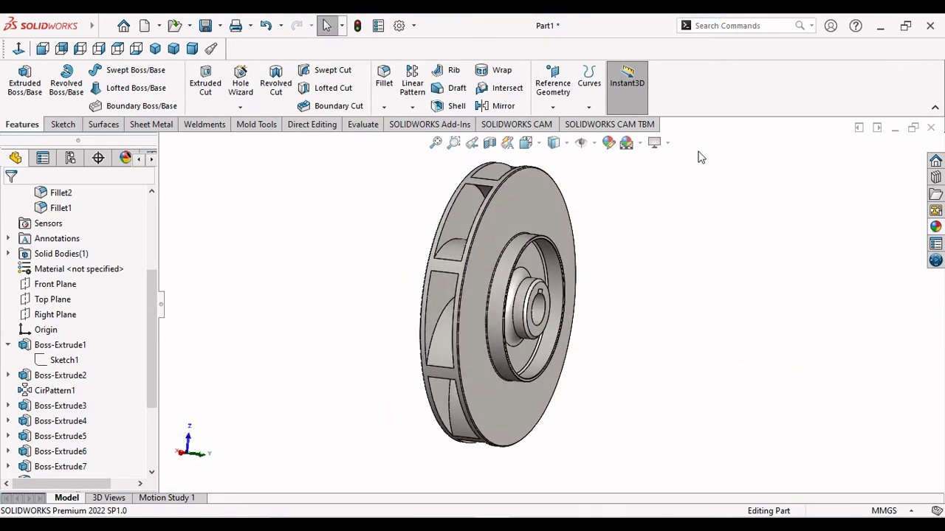
left_click(656, 142)
left_click(669, 162)
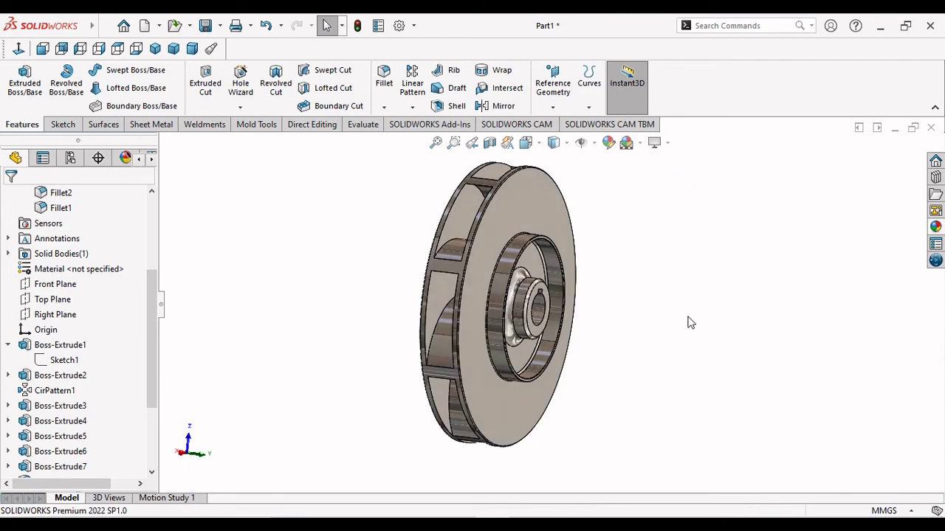
mouse_move(690, 323)
middle_mouse_down()
mouse_move(488, 283)
mouse_move(580, 237)
mouse_move(543, 283)
mouse_move(577, 349)
mouse_move(544, 300)
mouse_move(516, 300)
mouse_move(520, 453)
mouse_move(498, 473)
mouse_move(561, 398)
middle_mouse_up()
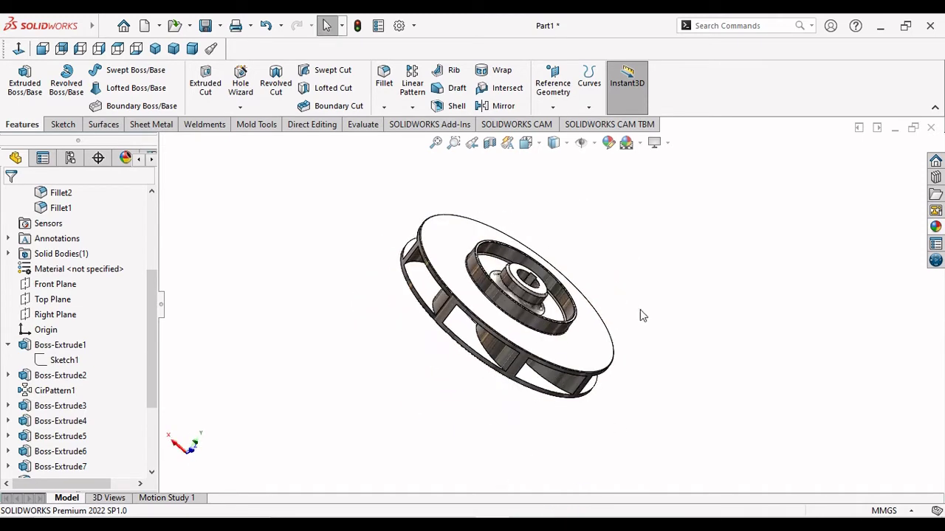
left_click(155, 49)
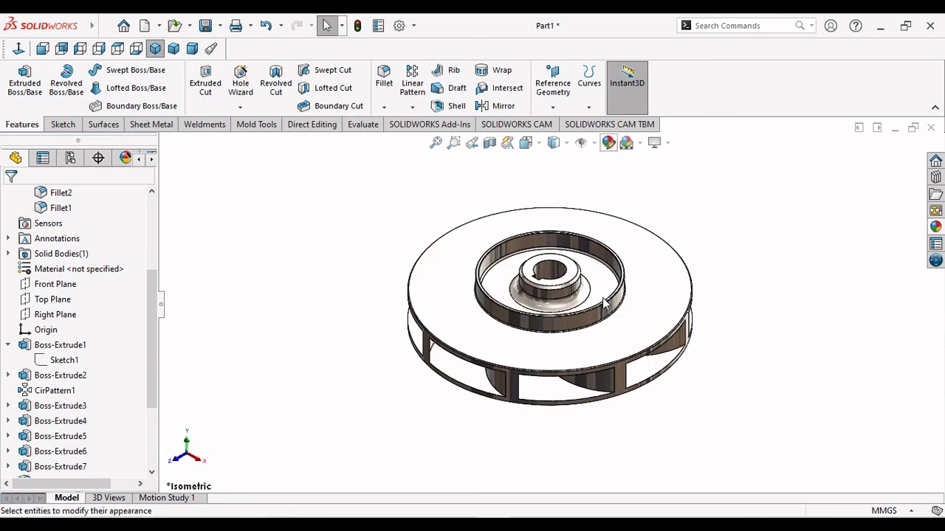
Tint the impeller red, then yellow, fine-tuning the green value in the appearance editor
left_click(604, 303)
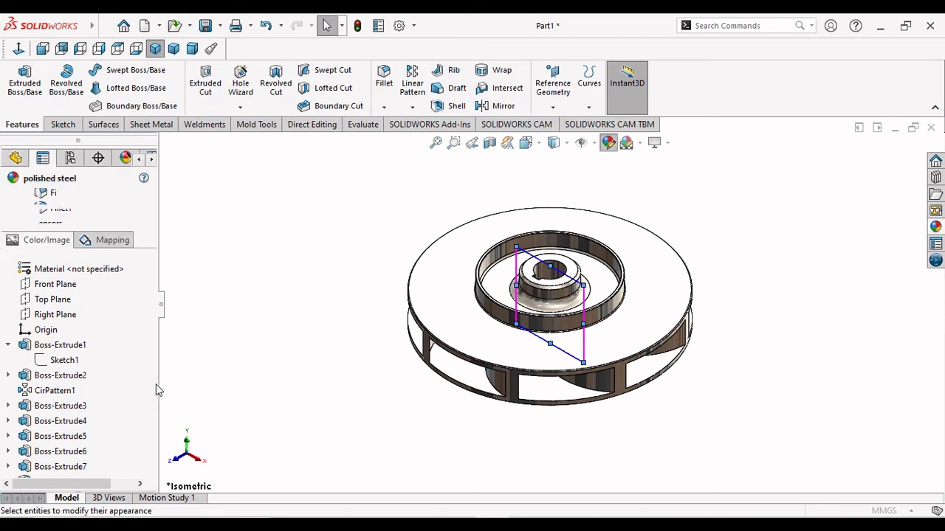
scroll(150, 348, "down", 3)
scroll(150, 348, "down", 3)
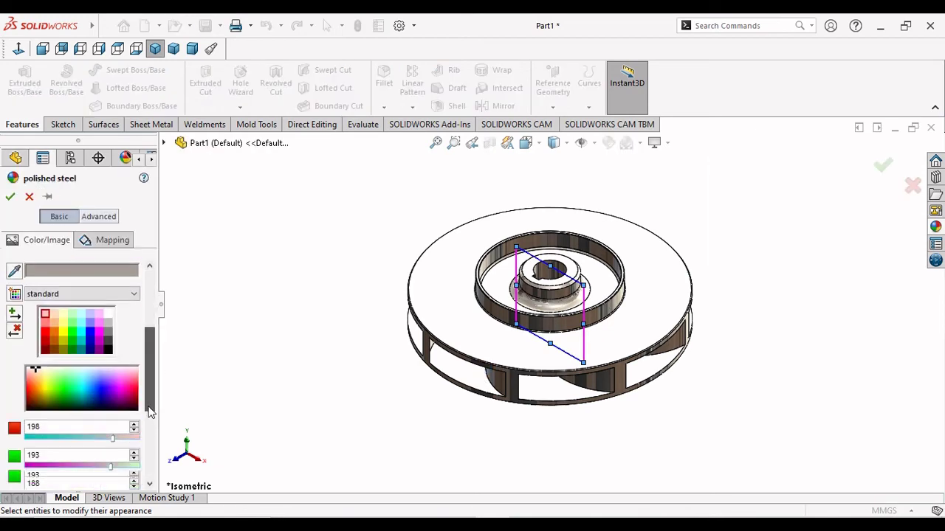
left_click(46, 332)
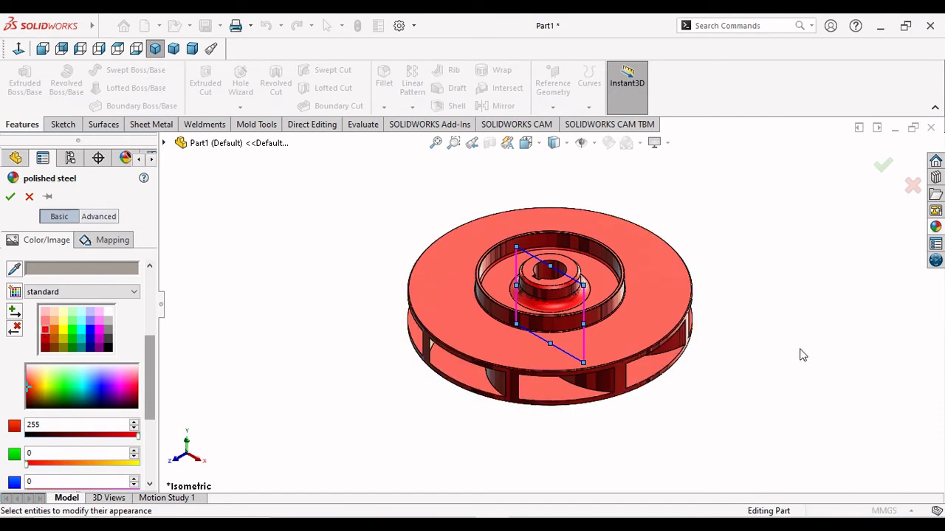
left_click(65, 337)
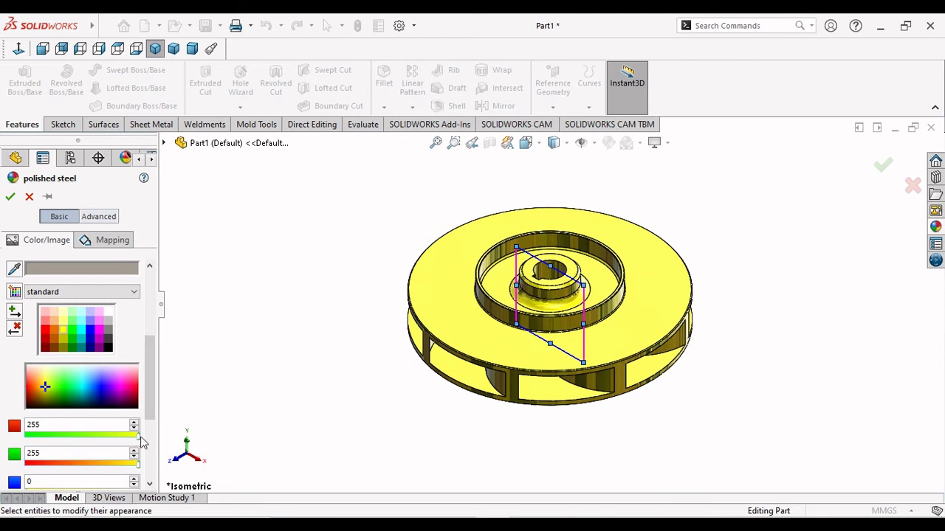
left_click_drag(148, 421, 145, 444)
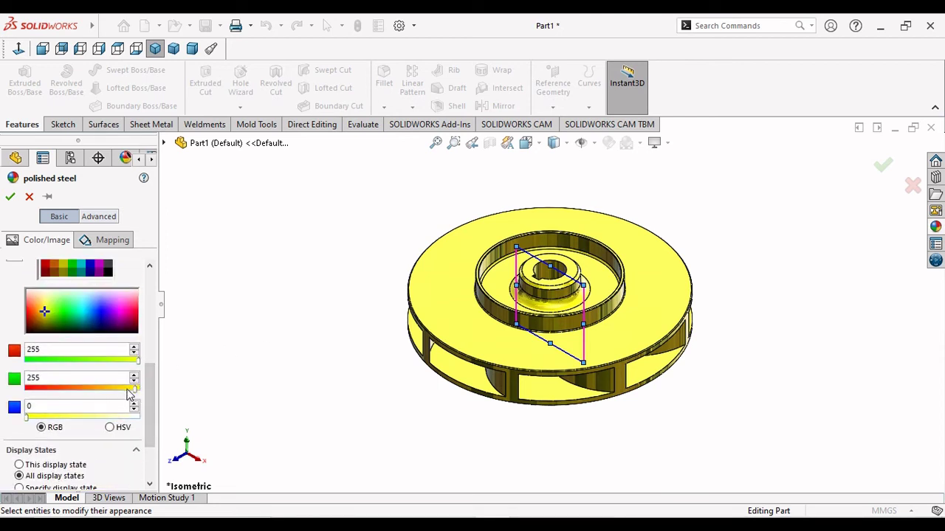
left_click_drag(107, 391, 86, 390)
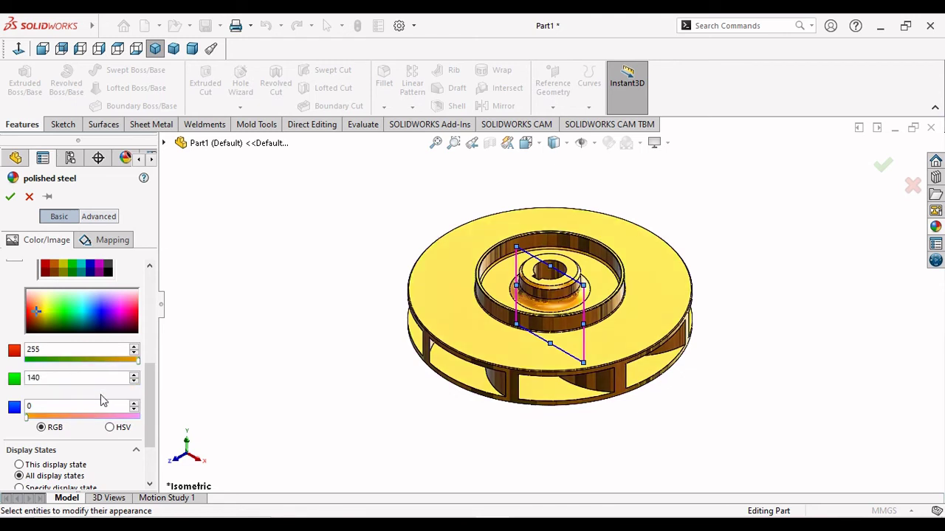
left_click(102, 391)
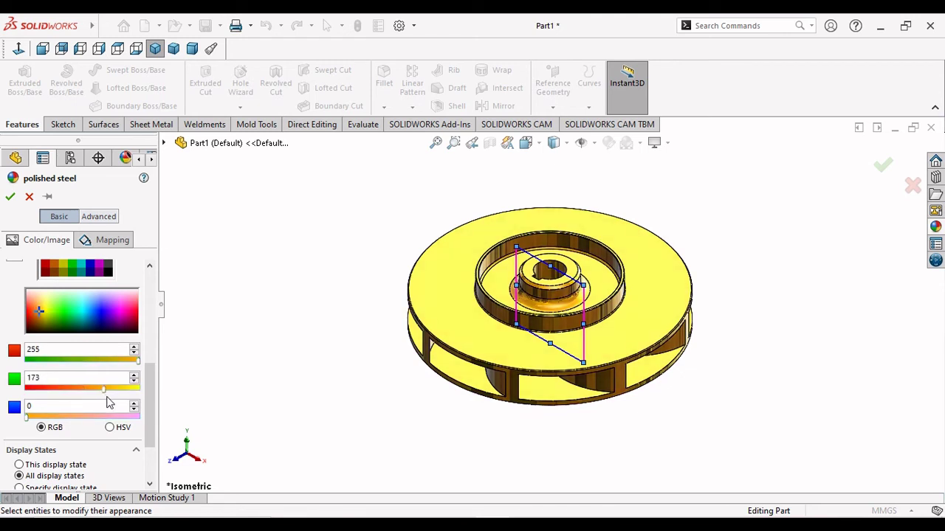
left_click(105, 389)
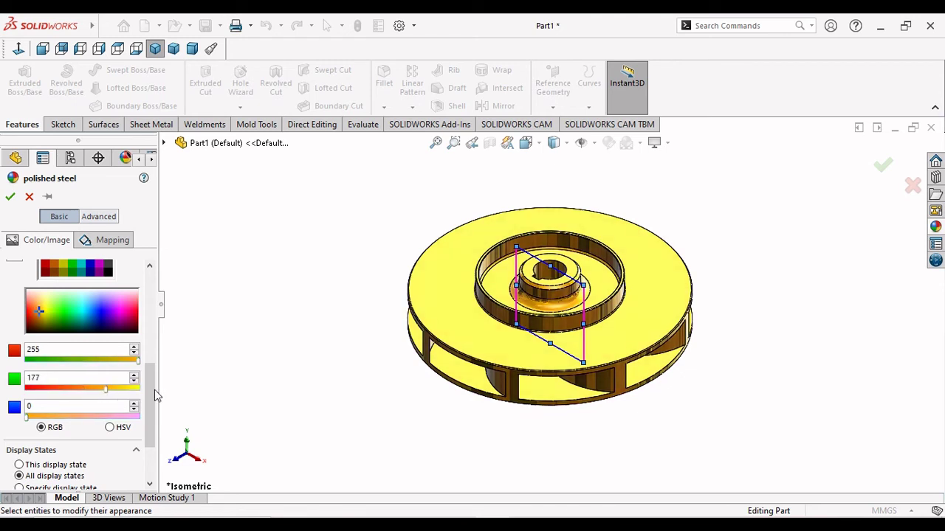
left_click(10, 197)
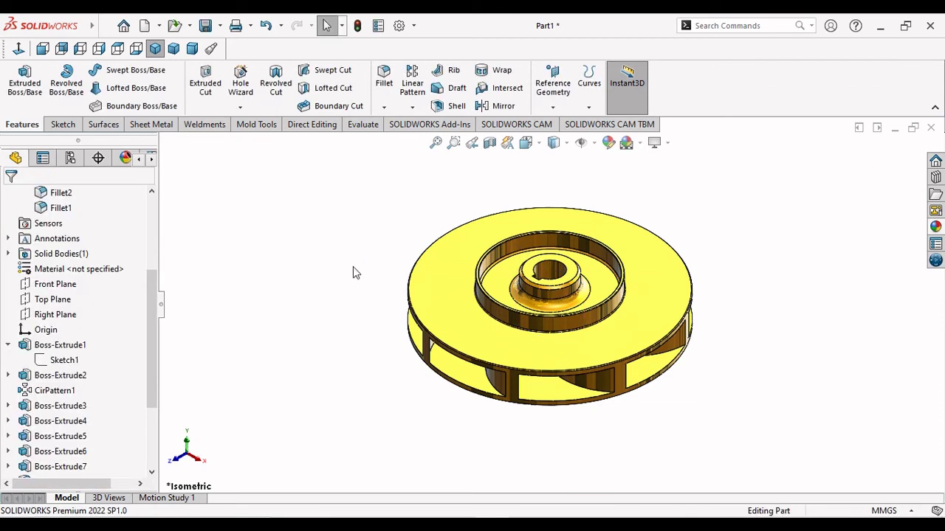
Change the impeller's appearance colour to bright yellow, RGB 255, 255, 29
scroll(570, 307, "down", 1)
scroll(570, 306, "down", 4)
scroll(570, 307, "up", 3)
middle_click_drag(792, 276, 779, 347)
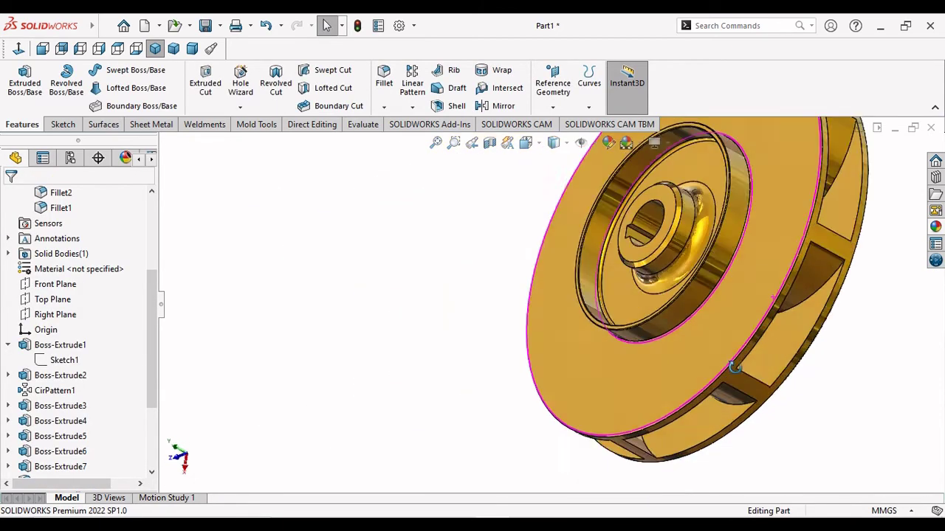
scroll(779, 347, "up", 2)
scroll(749, 337, "up", 1)
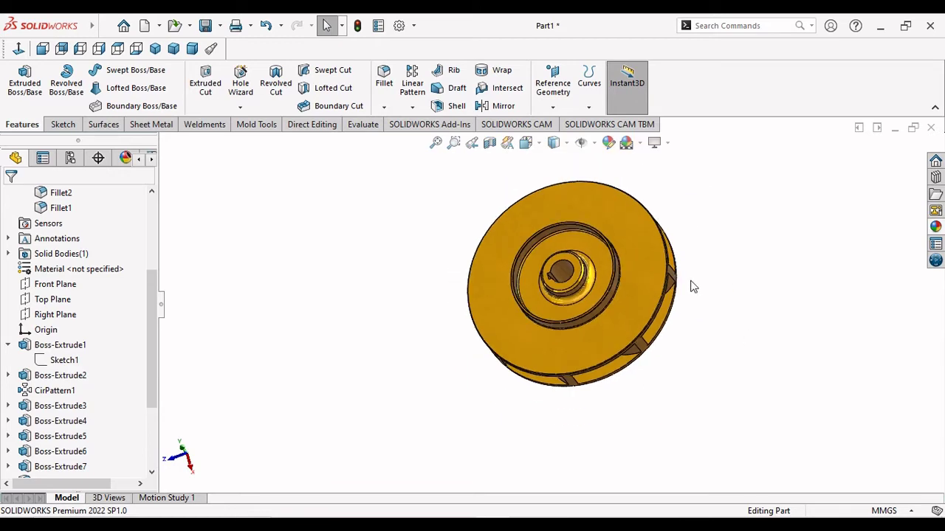
scroll(691, 285, "down", 2)
mouse_move(679, 329)
middle_mouse_down()
mouse_move(668, 264)
mouse_move(686, 209)
mouse_move(810, 241)
mouse_move(761, 342)
mouse_move(741, 313)
middle_mouse_up()
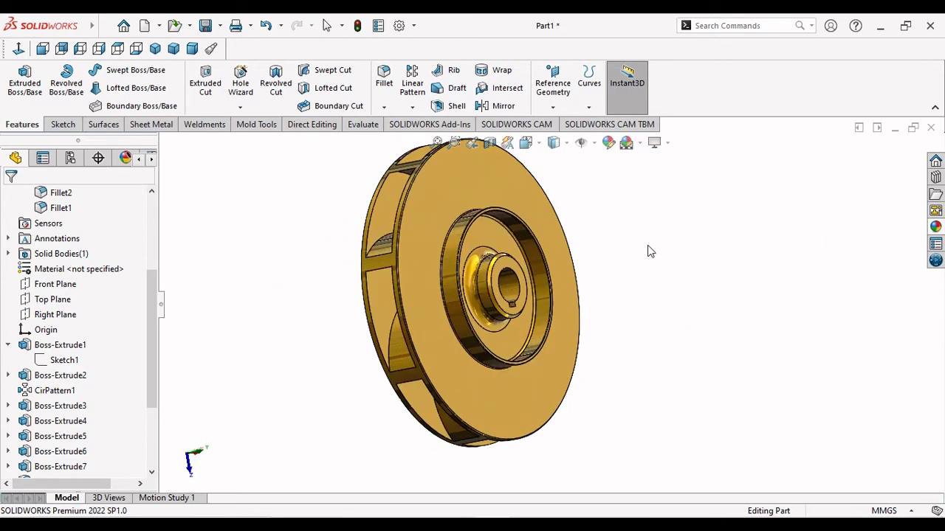
left_click(609, 143)
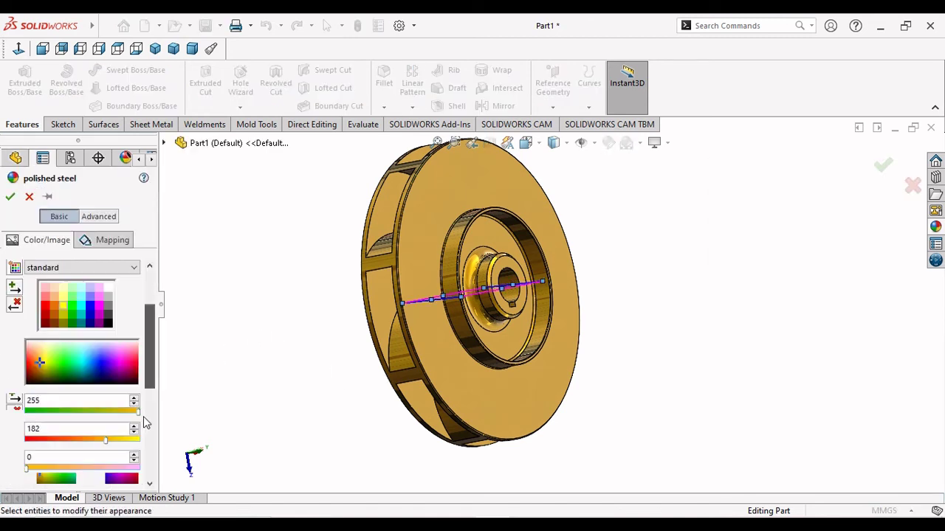
left_click(44, 362)
Review the yellow impeller in Front, Right, Isometric and Trimetric views
mouse_move(398, 374)
middle_mouse_down()
mouse_move(531, 402)
mouse_move(502, 419)
middle_mouse_up()
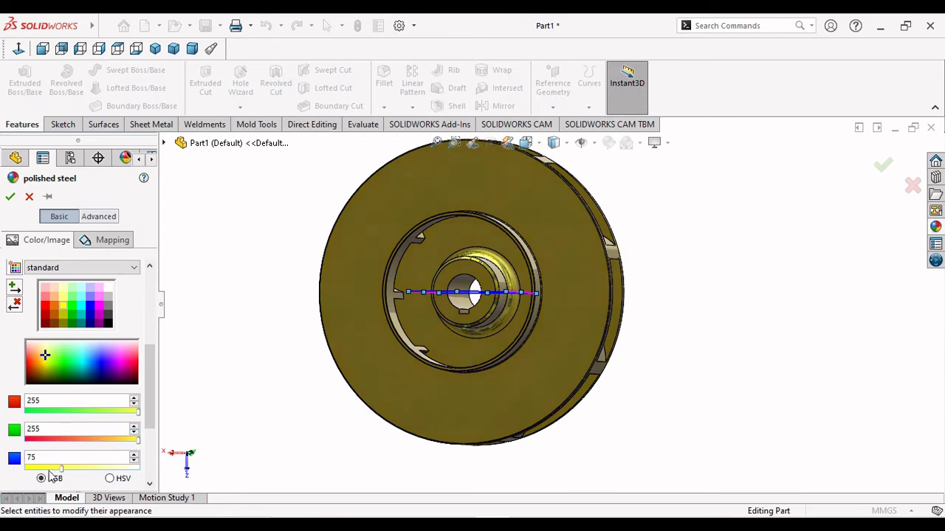
left_click(42, 48)
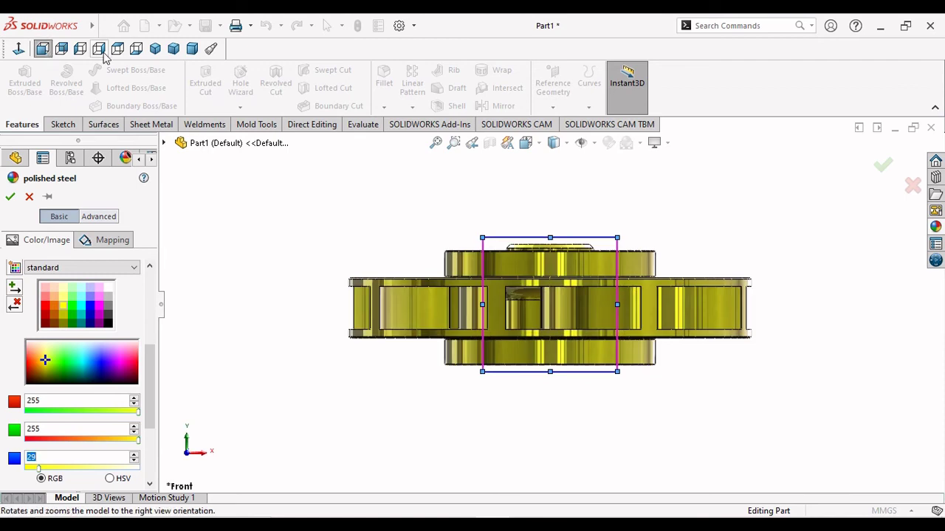
left_click(103, 53)
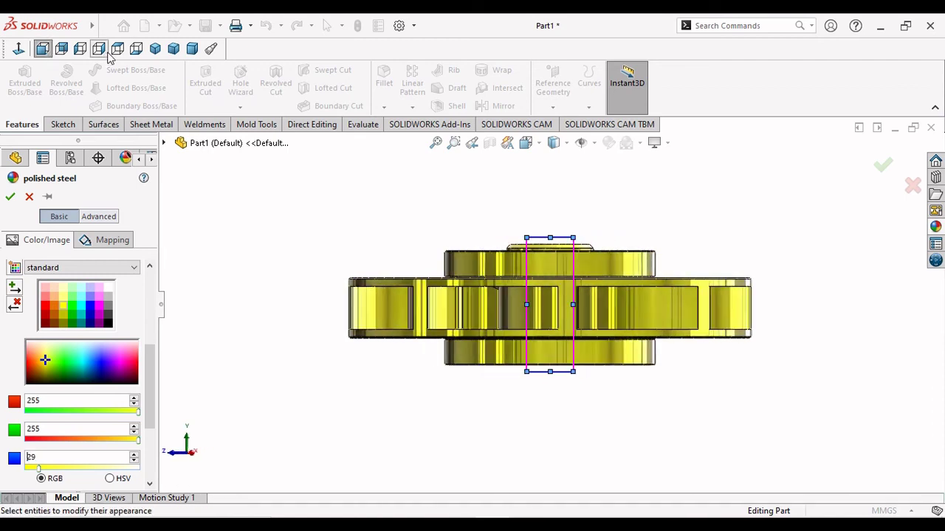
left_click(153, 51)
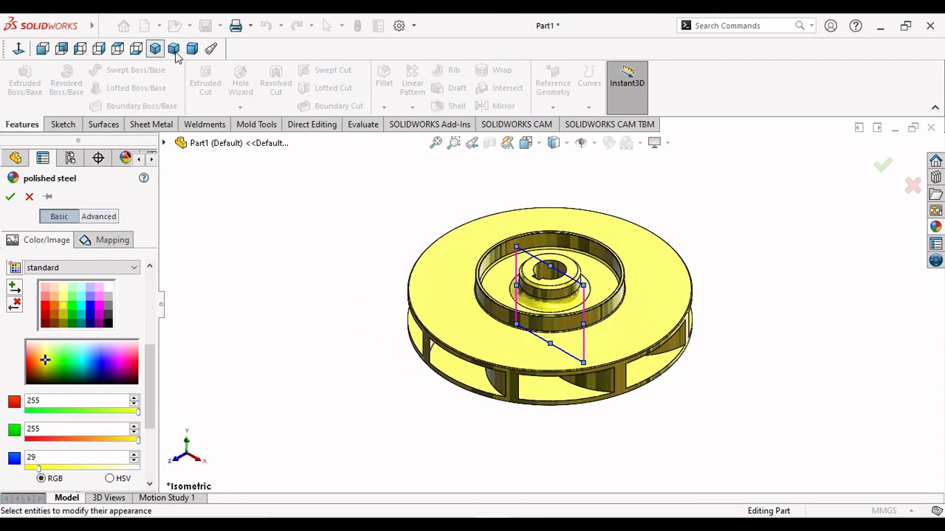
left_click(175, 49)
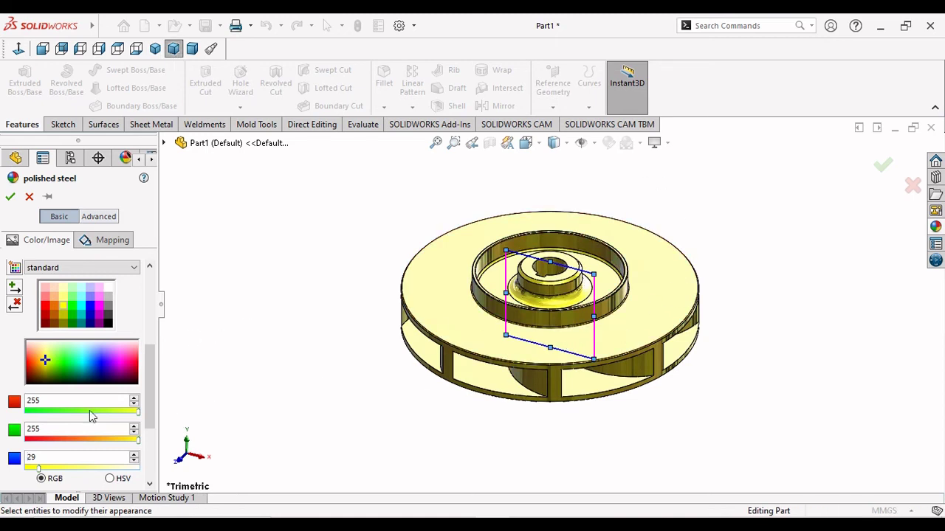
Try light blue, blue and green colours on the impeller, then return to yellow
left_click(92, 299)
left_click(90, 310)
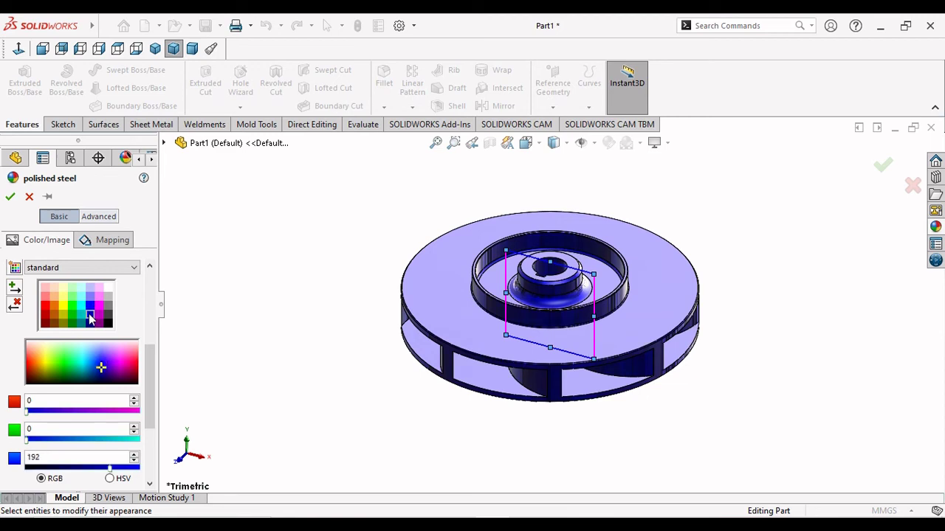
mouse_move(308, 320)
middle_mouse_down()
mouse_move(327, 376)
mouse_move(359, 392)
mouse_move(312, 421)
mouse_move(357, 373)
mouse_move(339, 374)
middle_mouse_up()
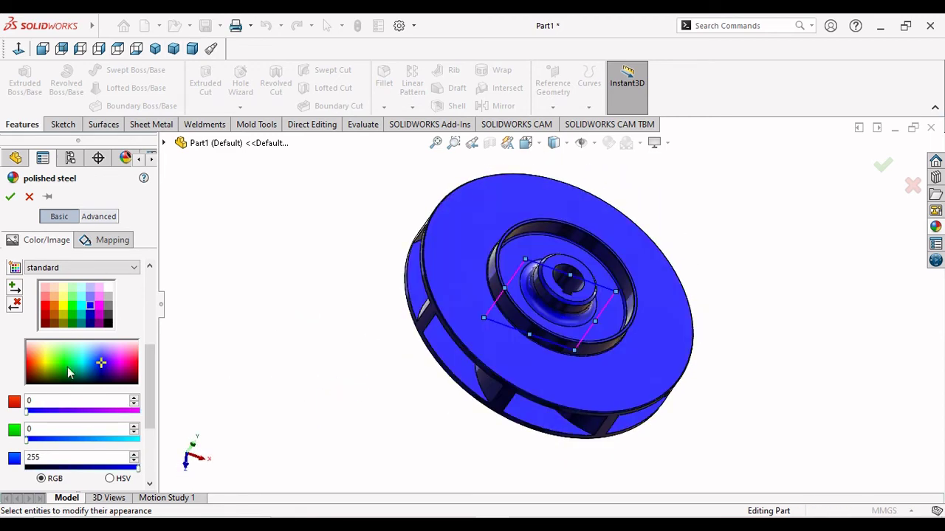
left_click(57, 365)
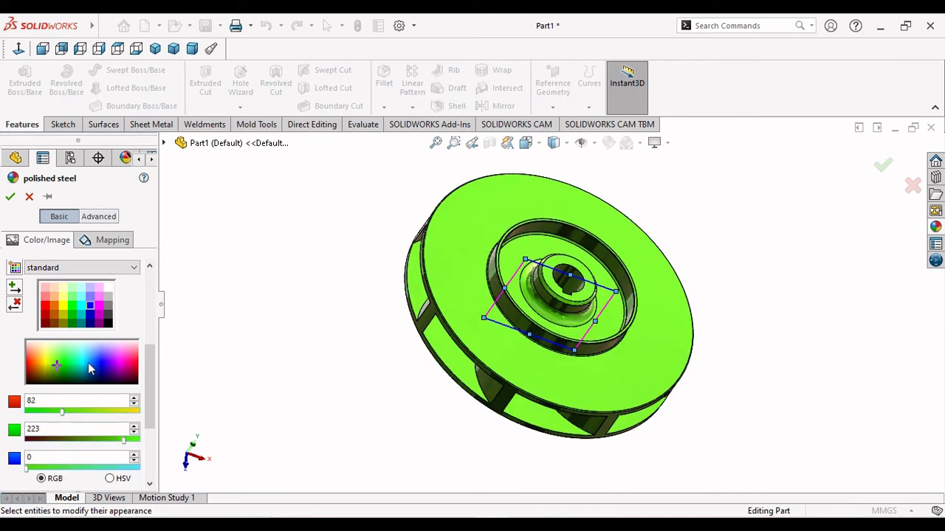
left_click(45, 361)
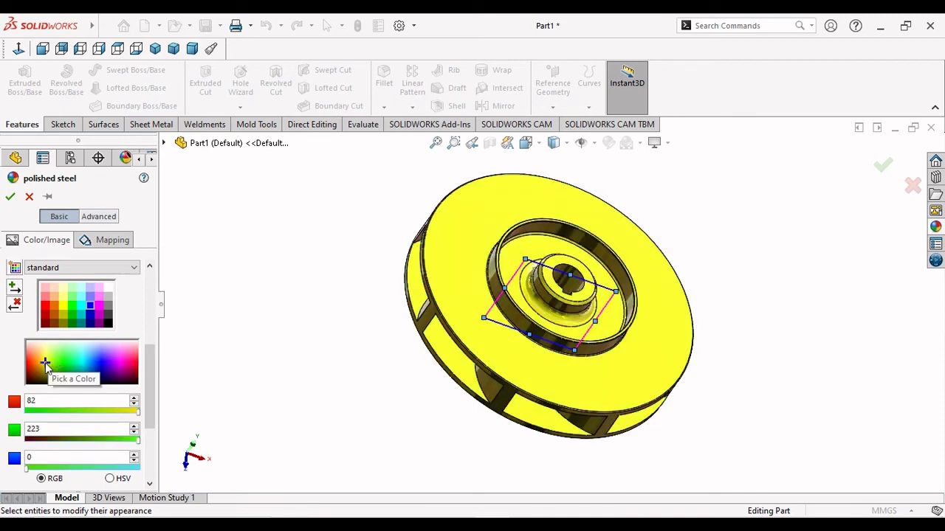
Apply the yellow appearance at both the part and body levels
middle_click_drag(394, 356, 494, 424)
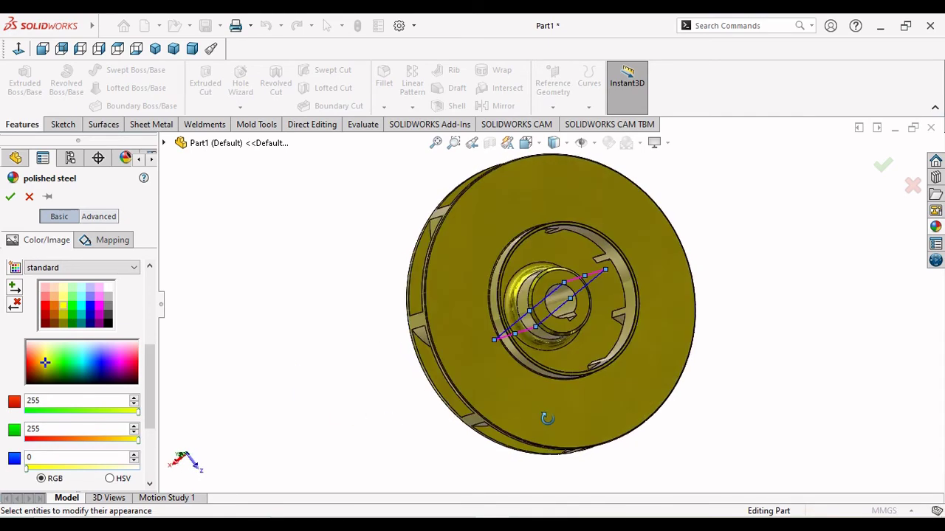
middle_click_drag(494, 424, 198, 345)
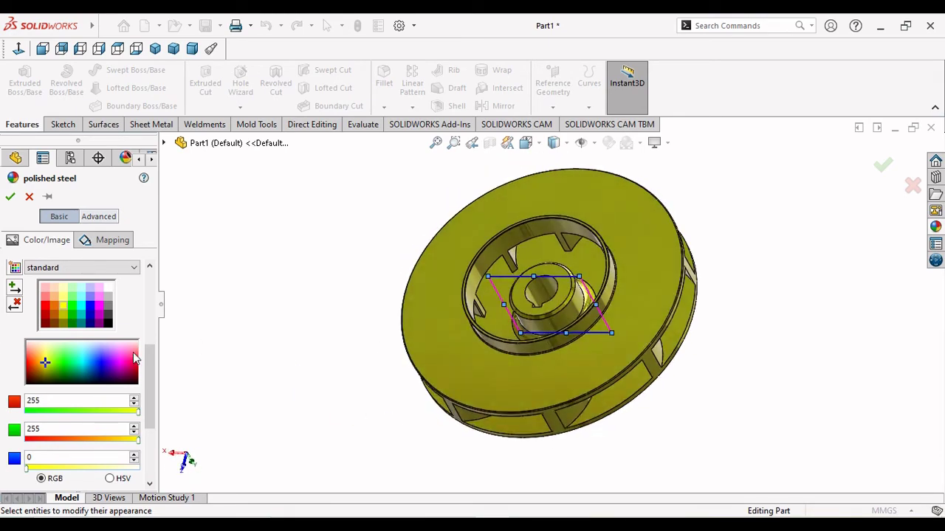
left_click_drag(149, 387, 147, 276)
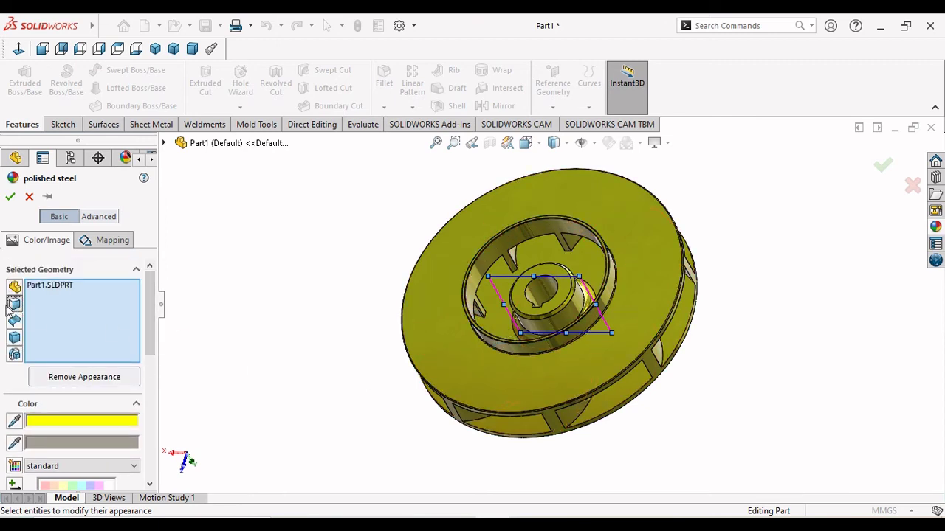
left_click(14, 287)
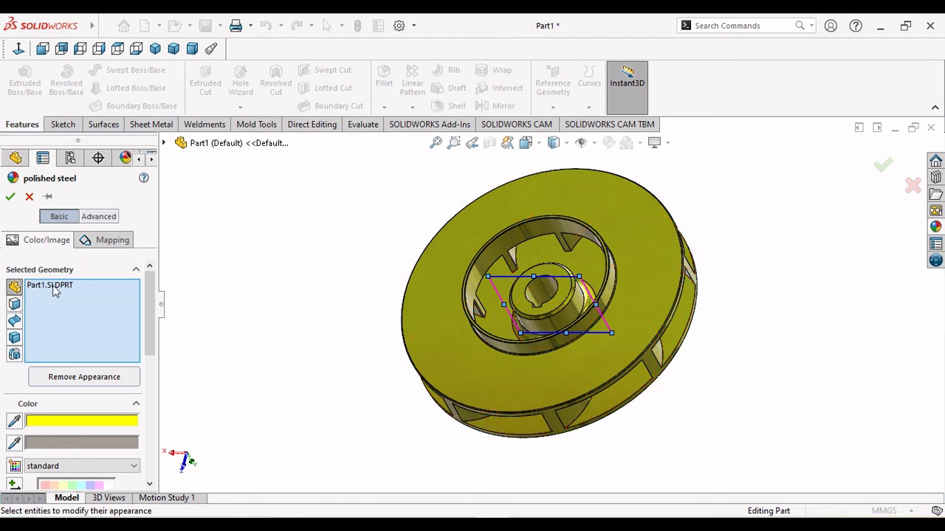
left_click(14, 304)
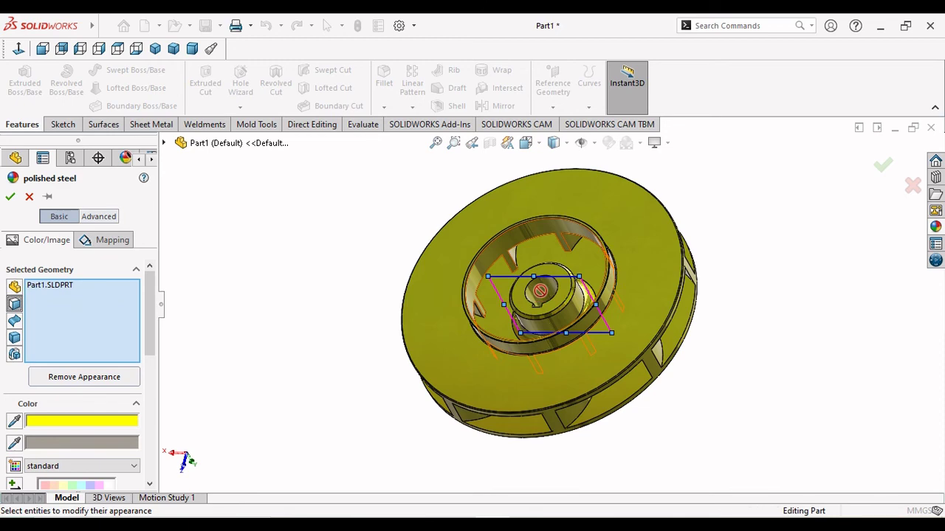
Zoom to fit the whole impeller and switch to an isometric view with Ctrl+7
scroll(606, 346, "down", 2)
scroll(516, 295, "down", 2)
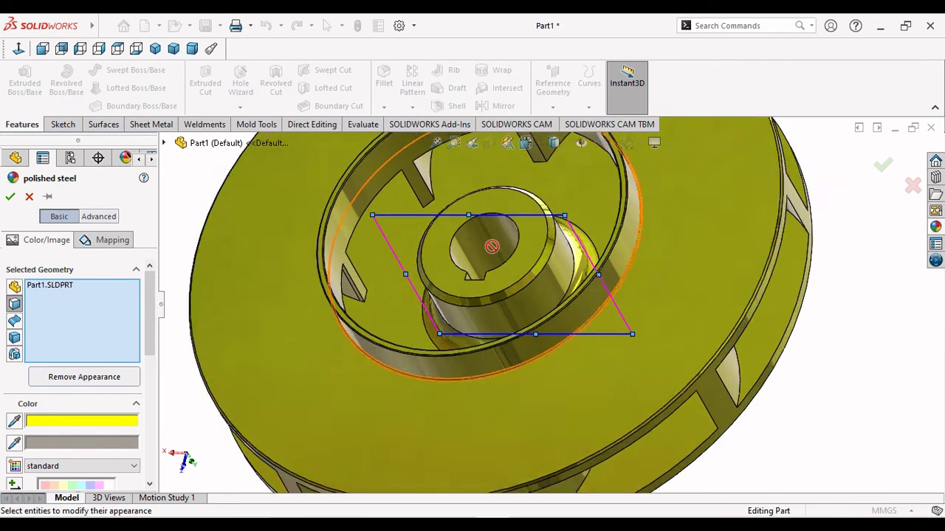
scroll(468, 264, "down", 2)
scroll(468, 264, "up", 2)
key("f")
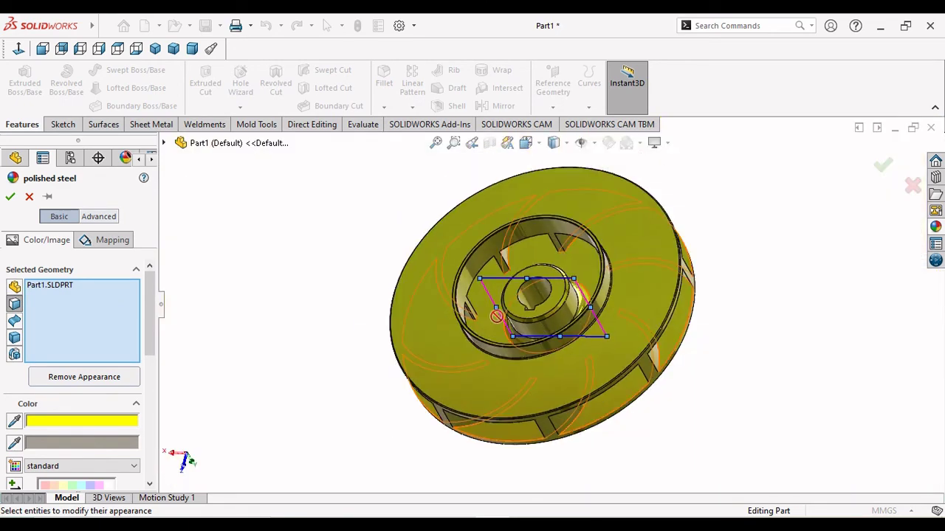
key("ctrl+7")
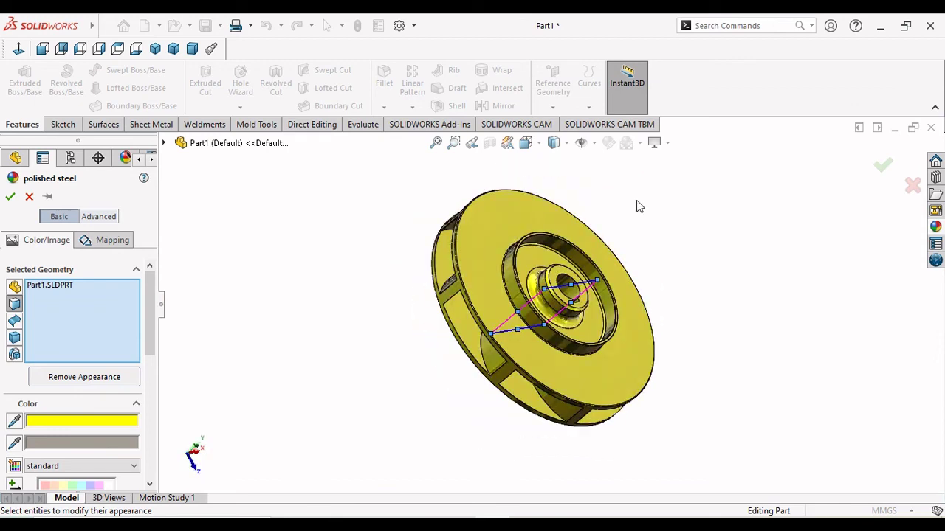
Accept the yellow appearance and close the appearance editor
left_click(885, 167)
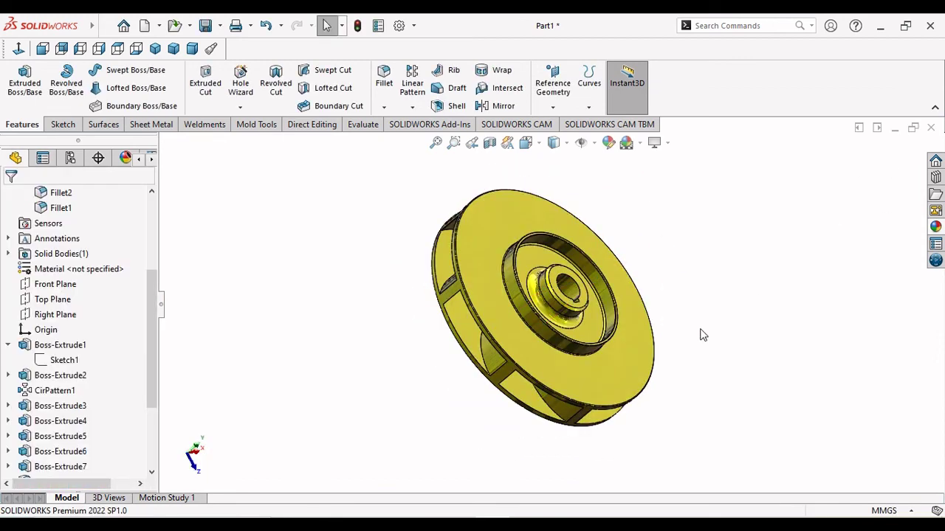
middle_click_drag(703, 335, 628, 329)
scroll(384, 317, "down", 5)
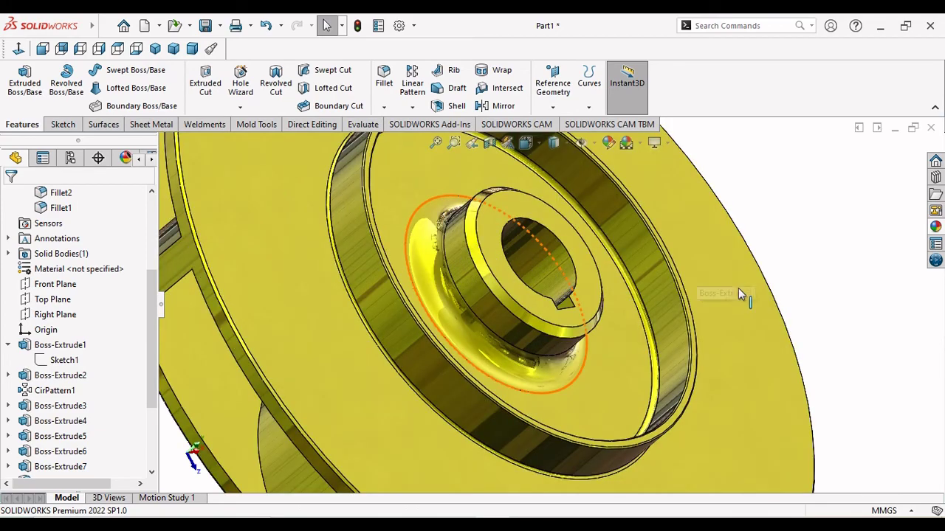
key("f")
mouse_move(741, 288)
middle_mouse_down()
mouse_move(630, 413)
mouse_move(841, 352)
mouse_move(825, 274)
mouse_move(789, 291)
mouse_move(837, 371)
mouse_move(790, 270)
mouse_move(778, 283)
mouse_move(745, 277)
mouse_move(681, 359)
mouse_move(613, 199)
middle_mouse_up()
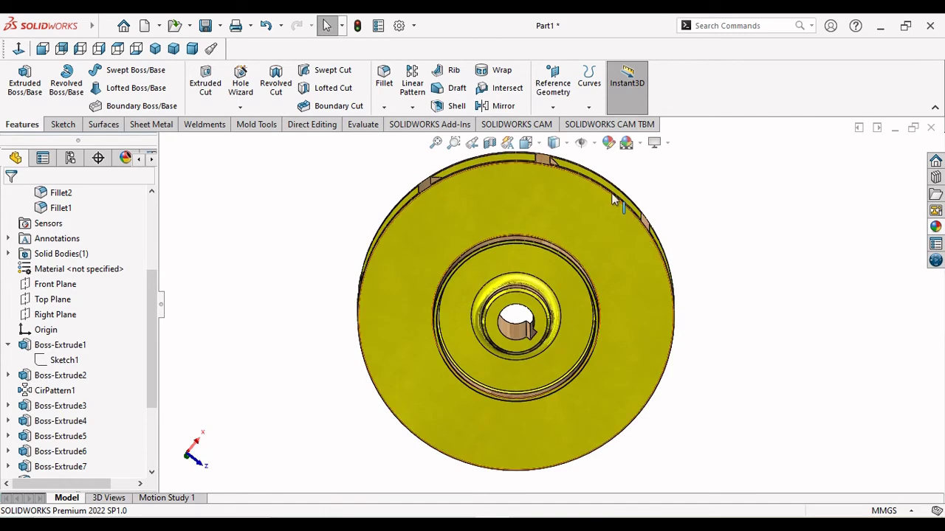
Try the 3 Point Faded scene, then set the Plain White scene
left_click(627, 142)
left_click(654, 163)
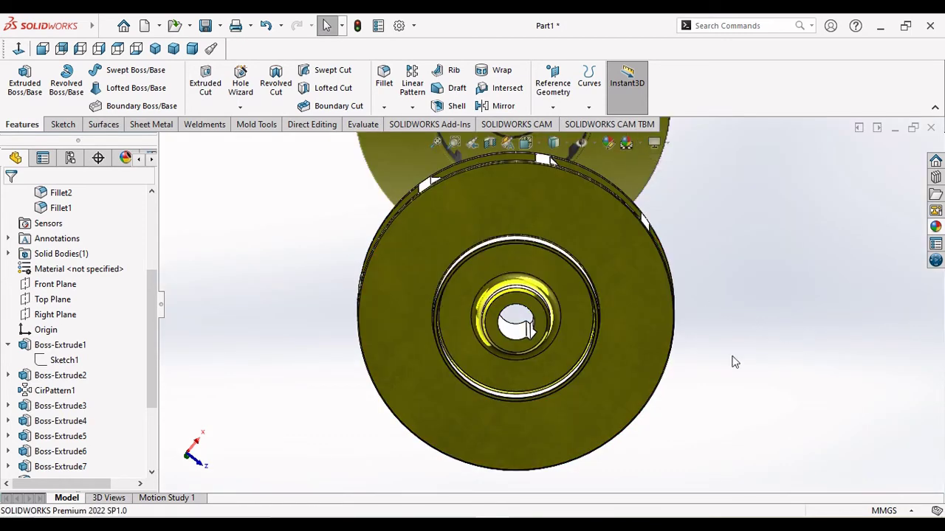
left_click(639, 142)
left_click(664, 180)
scroll(529, 347, "up", 2)
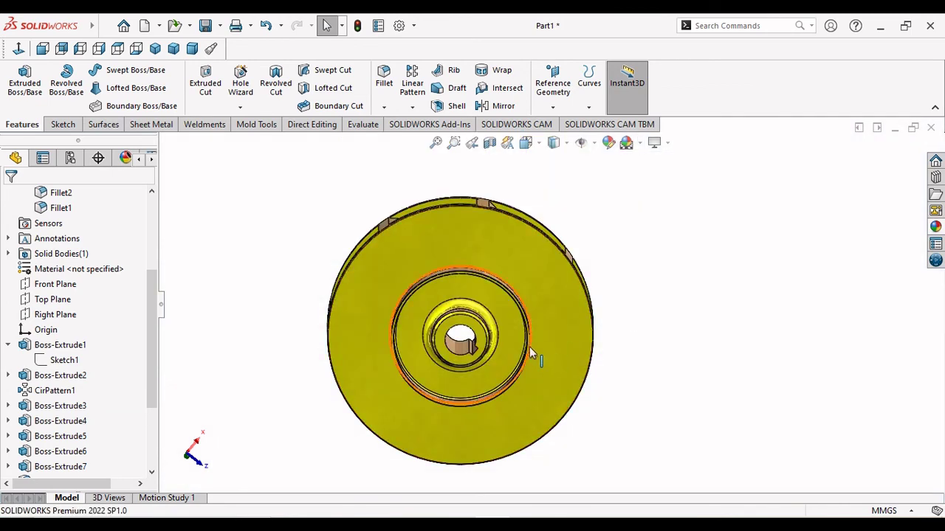
scroll(529, 347, "up", 2)
mouse_move(529, 347)
middle_mouse_down()
mouse_move(718, 384)
mouse_move(679, 428)
mouse_move(382, 289)
middle_mouse_up()
scroll(636, 336, "down", 3)
scroll(788, 352, "up", 1)
mouse_move(788, 352)
middle_mouse_down()
mouse_move(628, 288)
mouse_move(764, 261)
mouse_move(772, 354)
mouse_move(640, 387)
mouse_move(447, 325)
mouse_move(347, 274)
middle_mouse_up()
left_click_drag(150, 342, 148, 182)
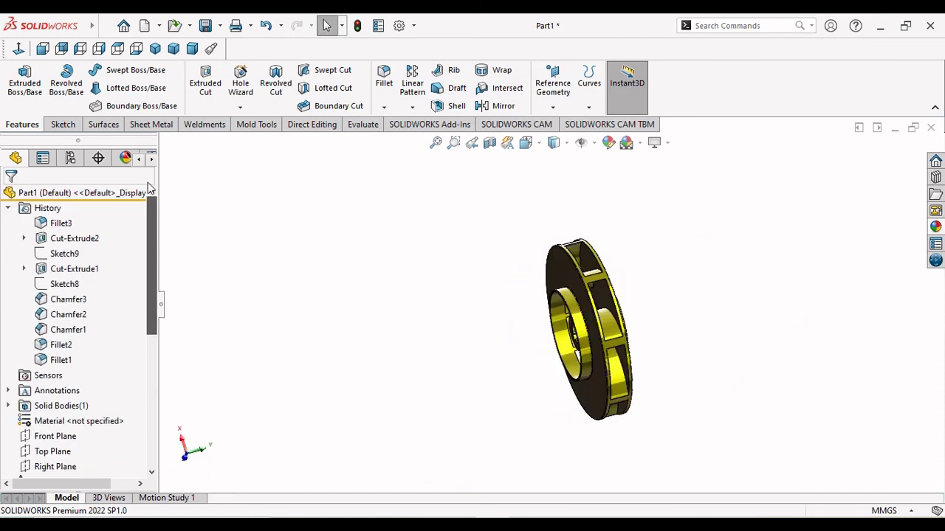
Remove all appearances from Part1 so the impeller shows in default grey
right_click(57, 194)
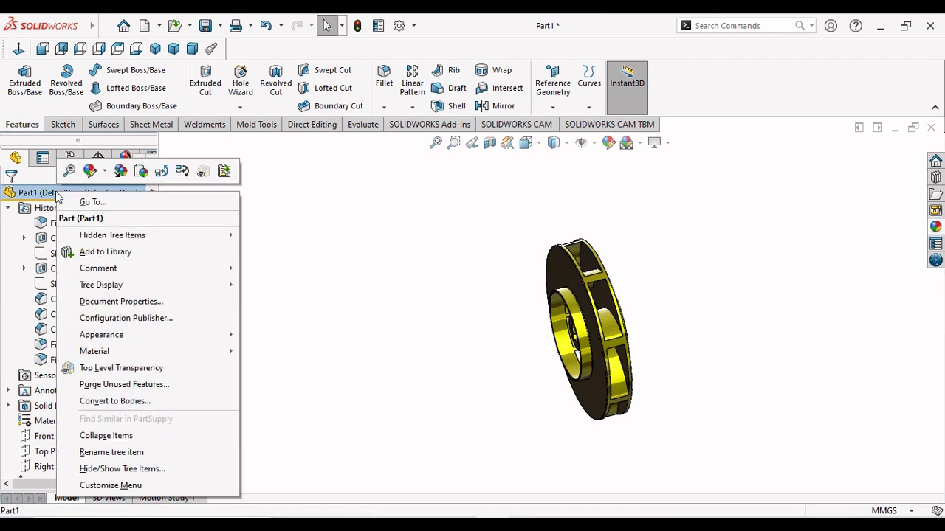
left_click(107, 177)
left_click(176, 206)
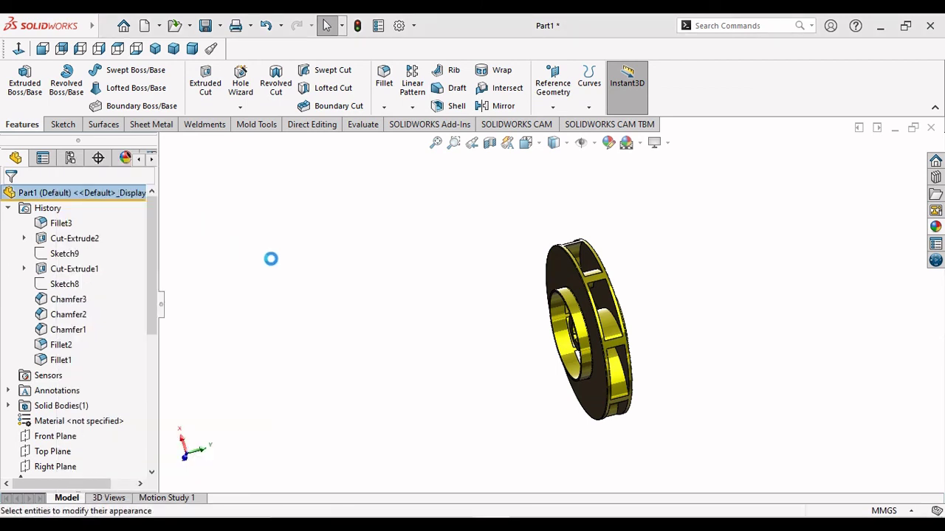
scroll(555, 360, "down", 3)
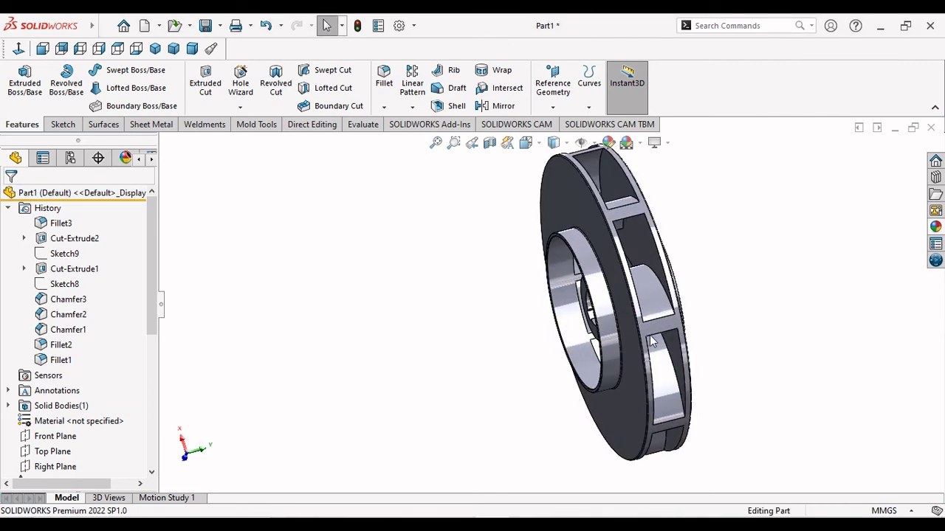
mouse_move(555, 360)
middle_mouse_down()
mouse_move(559, 242)
mouse_move(647, 416)
middle_mouse_up()
Turn RealView Graphics off and back on
left_click(669, 144)
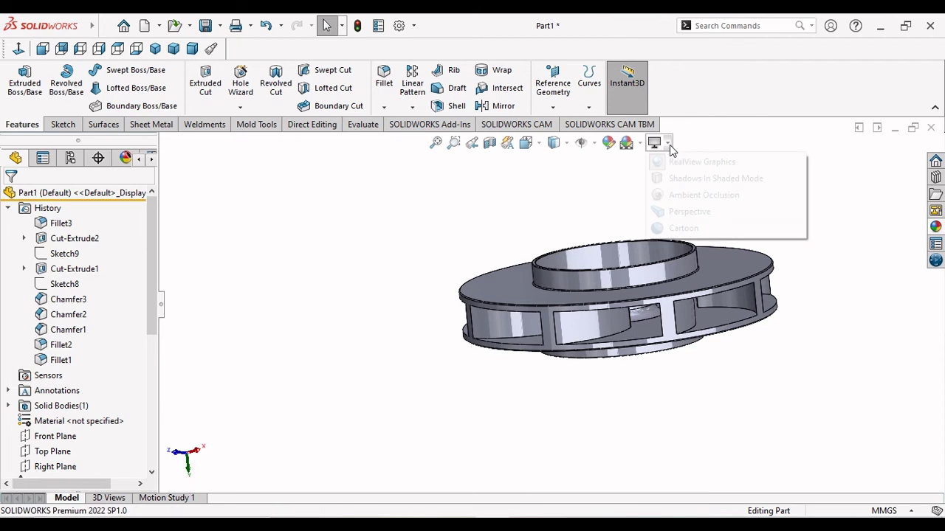
left_click(671, 161)
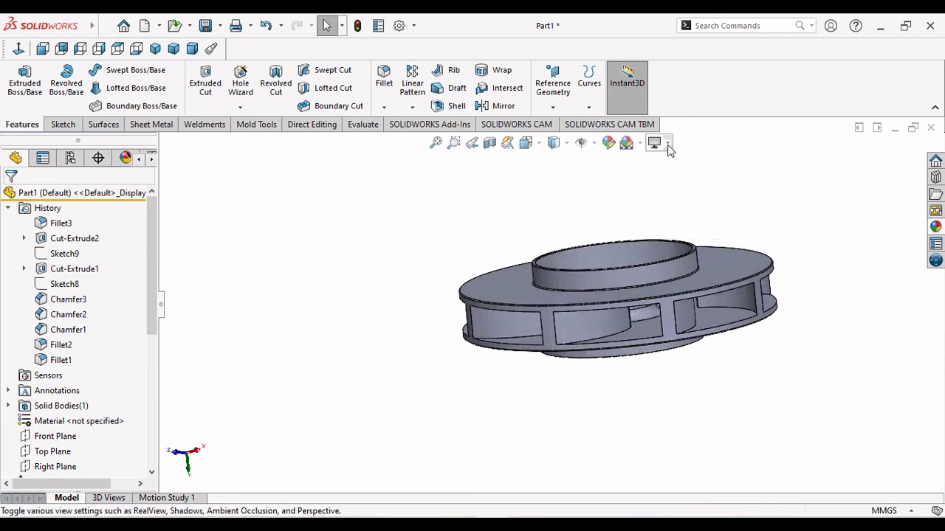
left_click(667, 143)
left_click(671, 161)
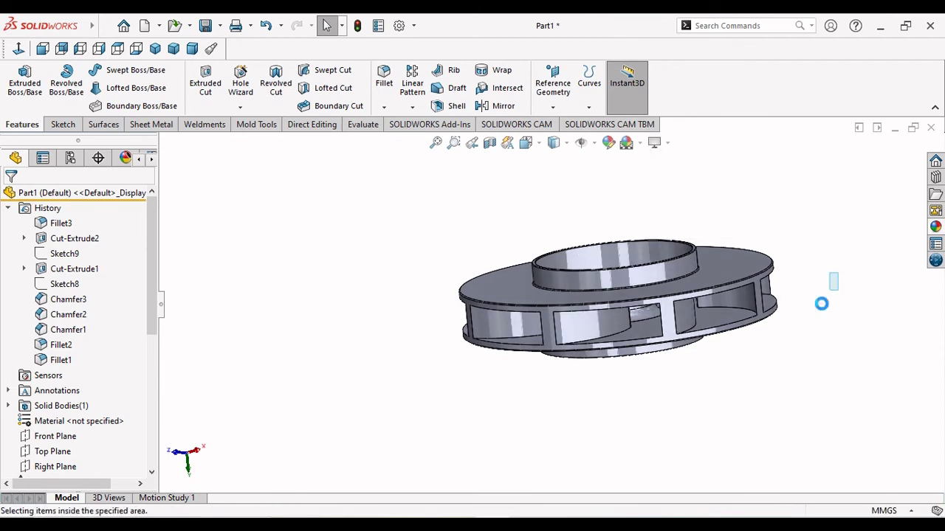
Apply Metal > Brass > polished brass from the Appearances library to the whole impeller
left_click(935, 229)
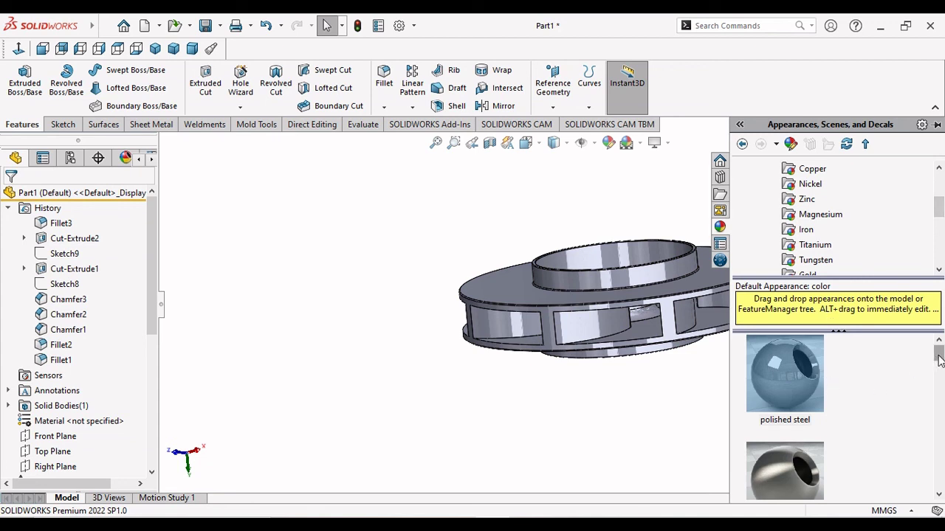
scroll(942, 369, "down", 3)
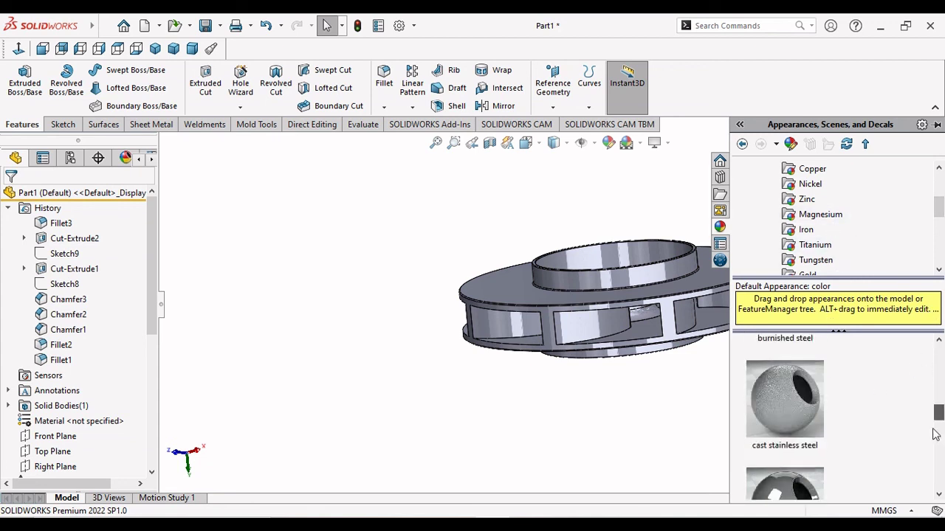
scroll(941, 369, "down", 3)
scroll(942, 369, "down", 2)
scroll(942, 210, "up", 3)
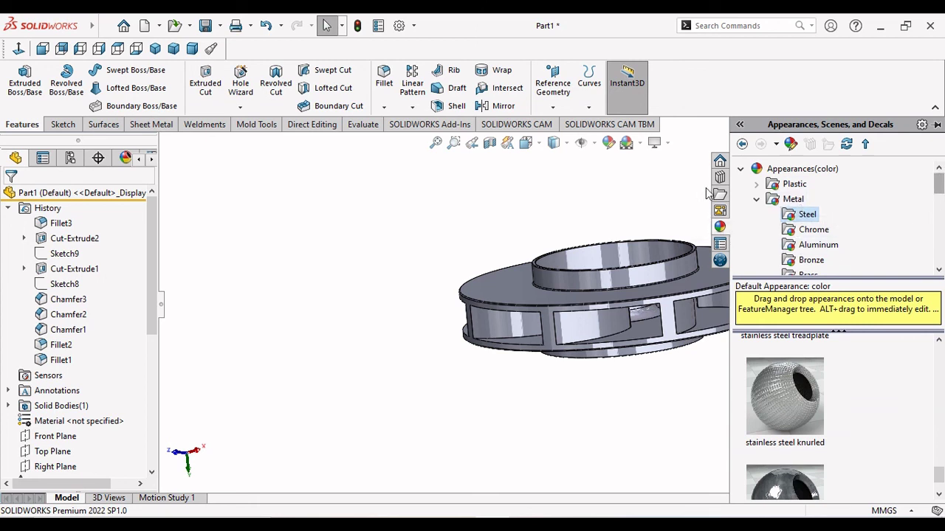
left_click_drag(938, 191, 941, 215)
mouse_move(939, 220)
left_mouse_down()
mouse_move(941, 231)
mouse_move(939, 211)
left_mouse_up()
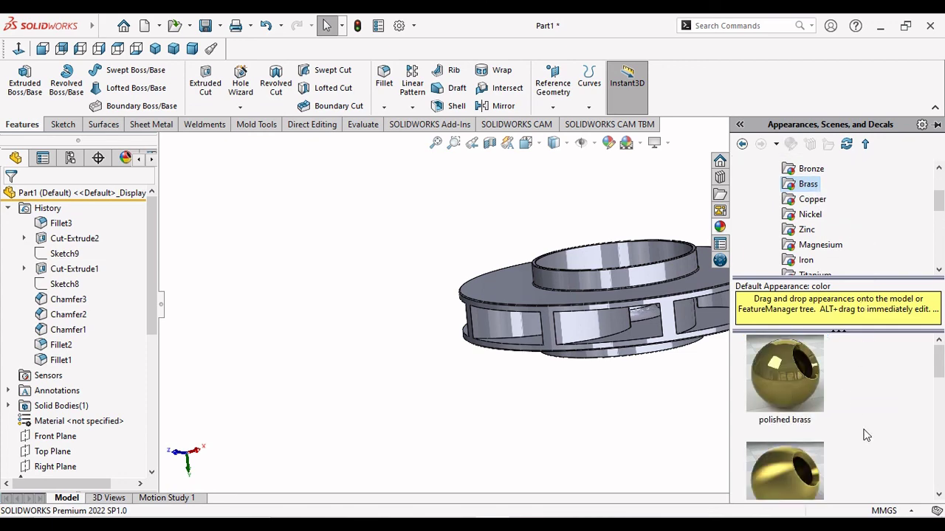
left_click_drag(801, 377, 586, 384)
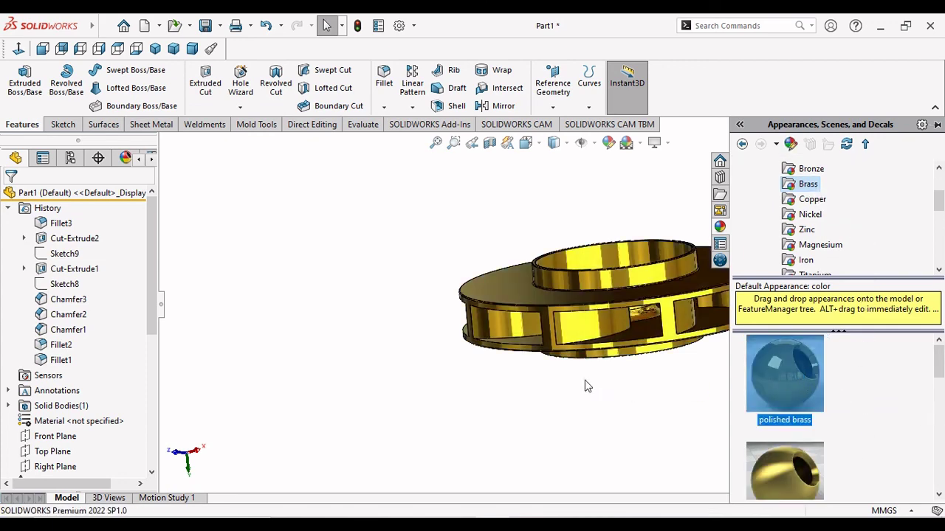
mouse_move(604, 380)
middle_mouse_down()
mouse_move(669, 482)
mouse_move(749, 328)
mouse_move(628, 211)
mouse_move(552, 169)
mouse_move(414, 294)
mouse_move(447, 337)
mouse_move(536, 371)
mouse_move(534, 358)
mouse_move(390, 344)
mouse_move(457, 244)
mouse_move(644, 283)
mouse_move(477, 352)
middle_mouse_up()
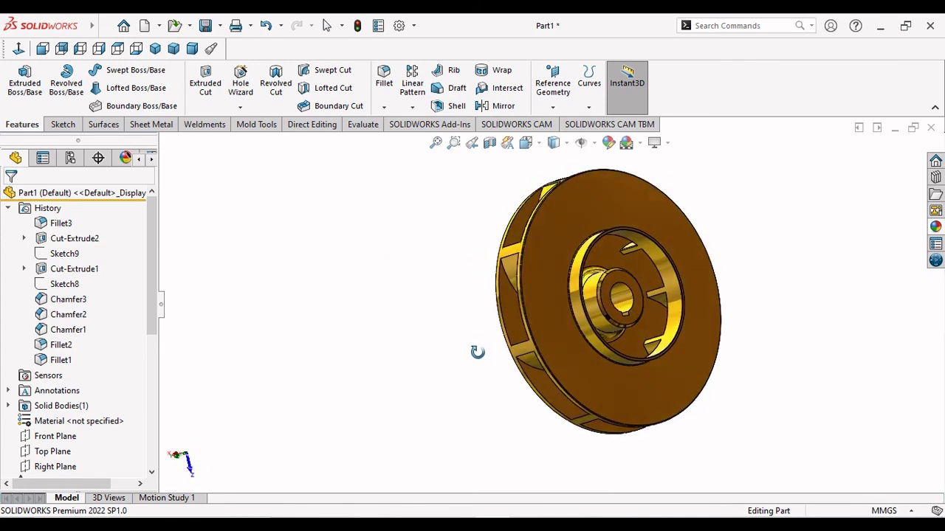
middle_click_drag(646, 316, 659, 310)
scroll(658, 310, "down", 3)
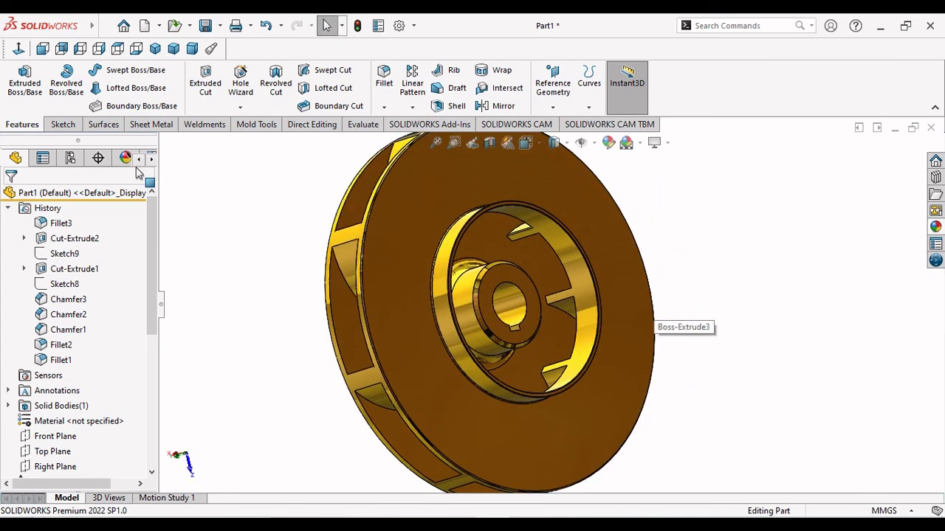
left_click(61, 48)
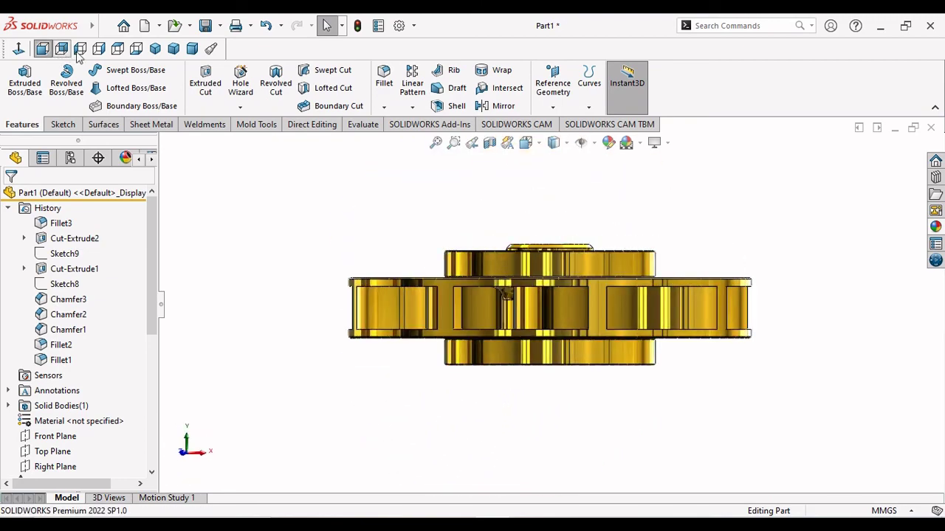
left_click(194, 50)
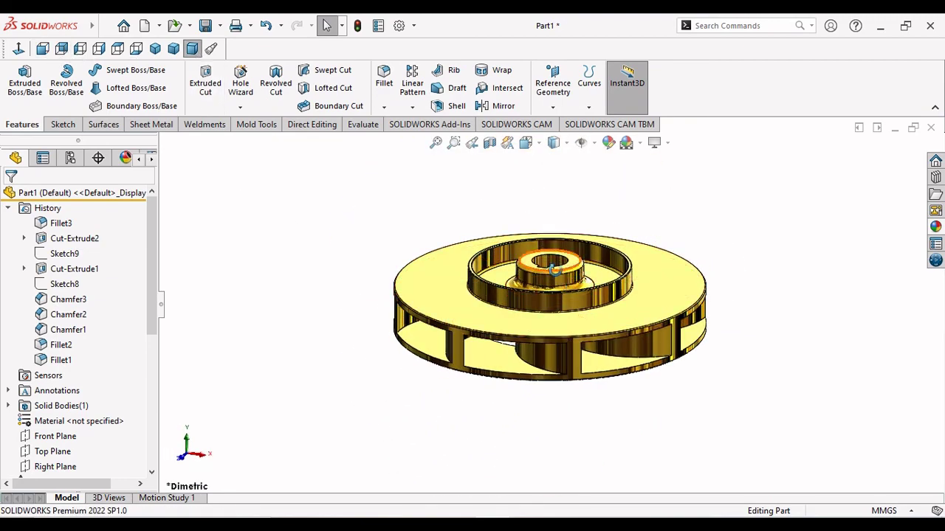
middle_click_drag(554, 270, 554, 341)
middle_click_drag(616, 349, 662, 289)
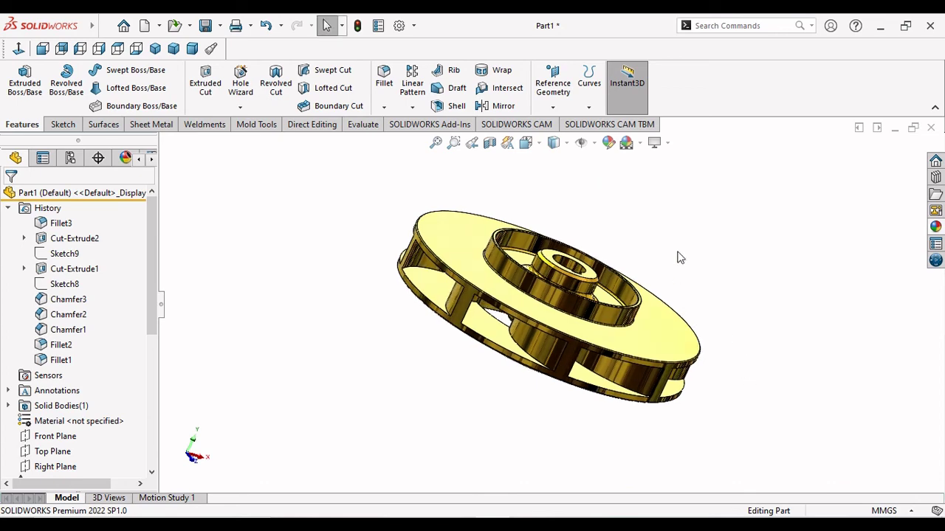
mouse_move(678, 256)
middle_mouse_down()
mouse_move(654, 270)
mouse_move(787, 425)
middle_mouse_up()
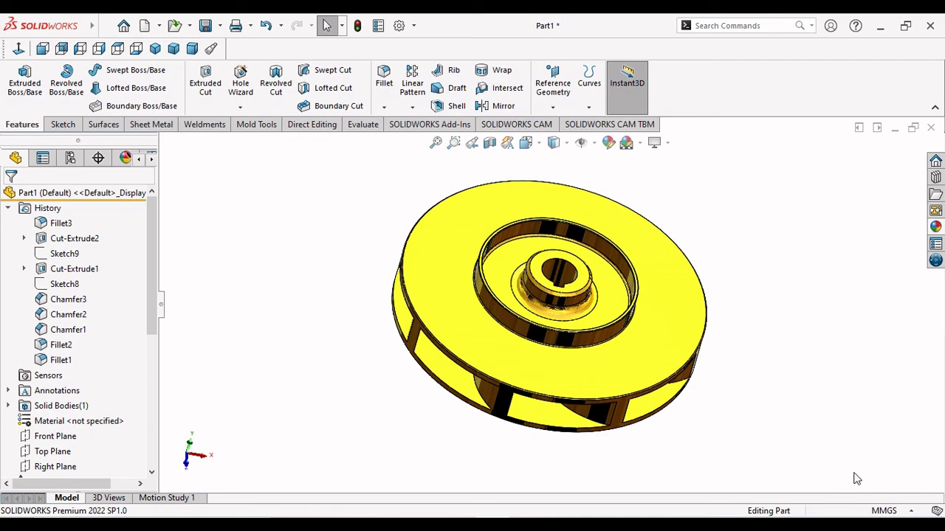
mouse_move(856, 478)
middle_mouse_down()
mouse_move(753, 375)
mouse_move(698, 302)
mouse_move(726, 244)
middle_mouse_up()
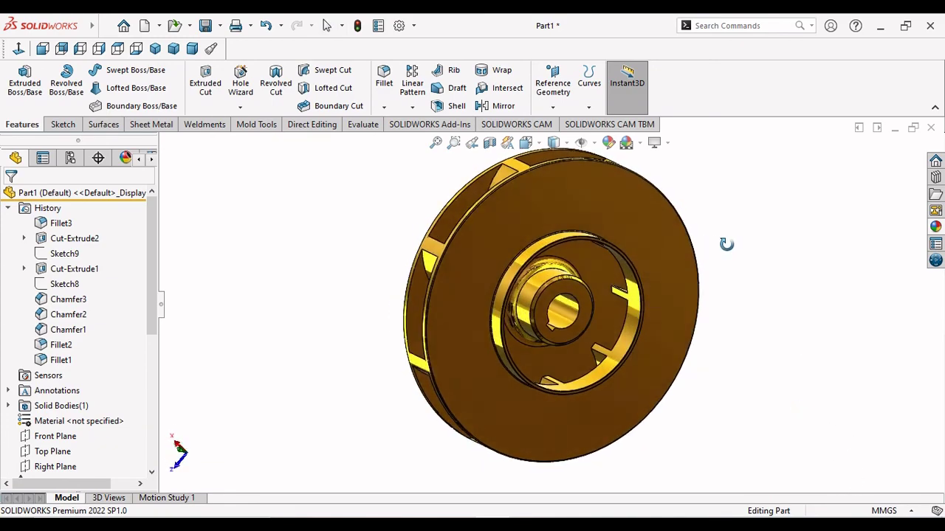